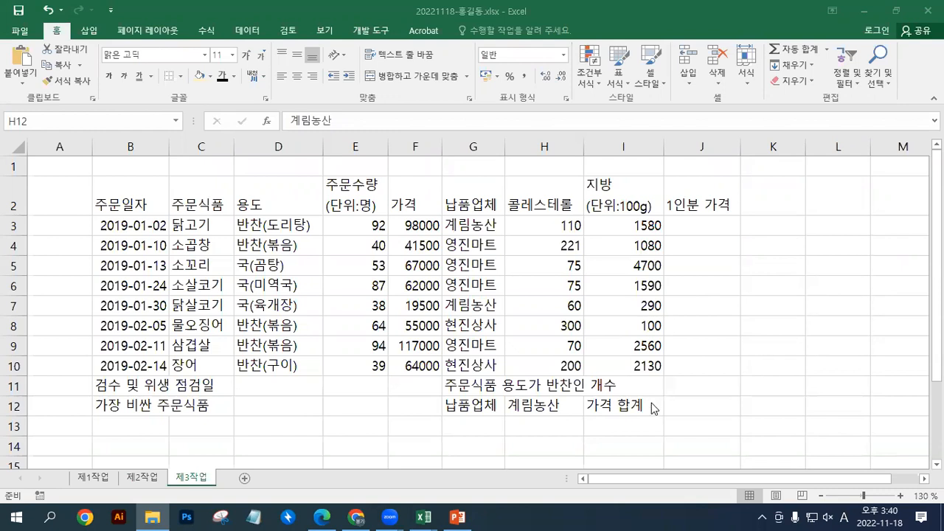
# - Clear the supplier name from cell H12 and enter 계림농산 there again
pyautogui.click(567, 411)
pyautogui.press('Delete')
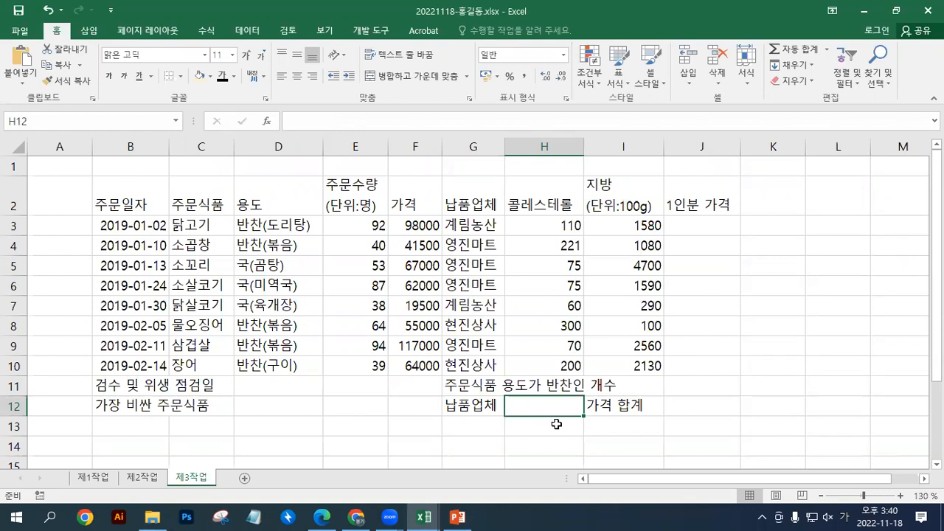
pyautogui.write('계림농산')
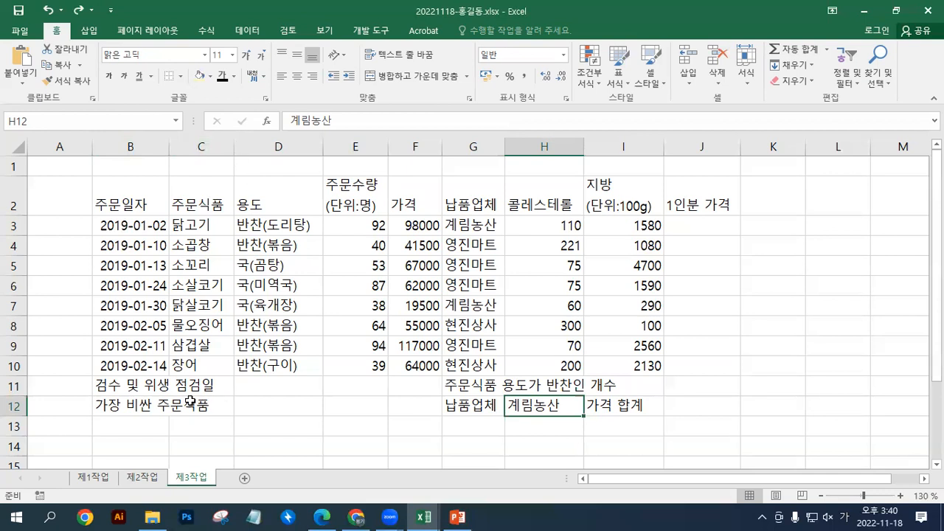
# - Merge and center the label ranges B11:D11, G11:I11 and B12:D12 as three separate cells
pyautogui.moveTo(134, 387); pyautogui.dragTo(310, 387)
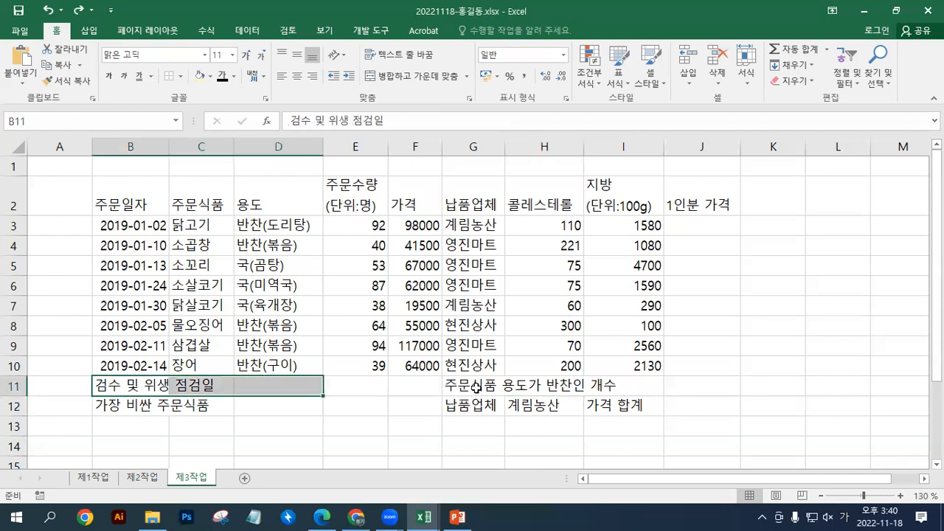
pyautogui.moveTo(476, 388); pyautogui.dragTo(590, 387)
pyautogui.moveTo(145, 404); pyautogui.dragTo(253, 400)
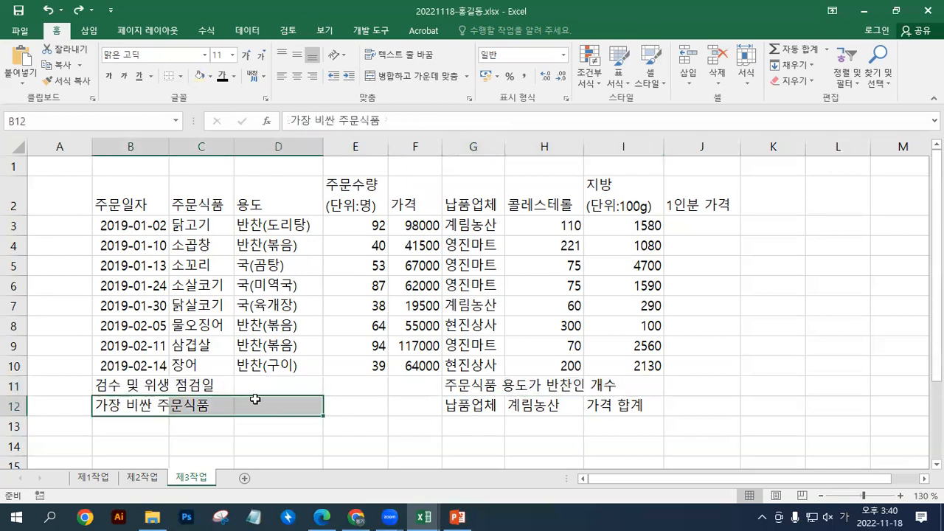
pyautogui.moveTo(138, 384); pyautogui.dragTo(309, 383)
pyautogui.moveTo(461, 383); pyautogui.dragTo(614, 381)
pyautogui.moveTo(139, 406); pyautogui.dragTo(273, 409)
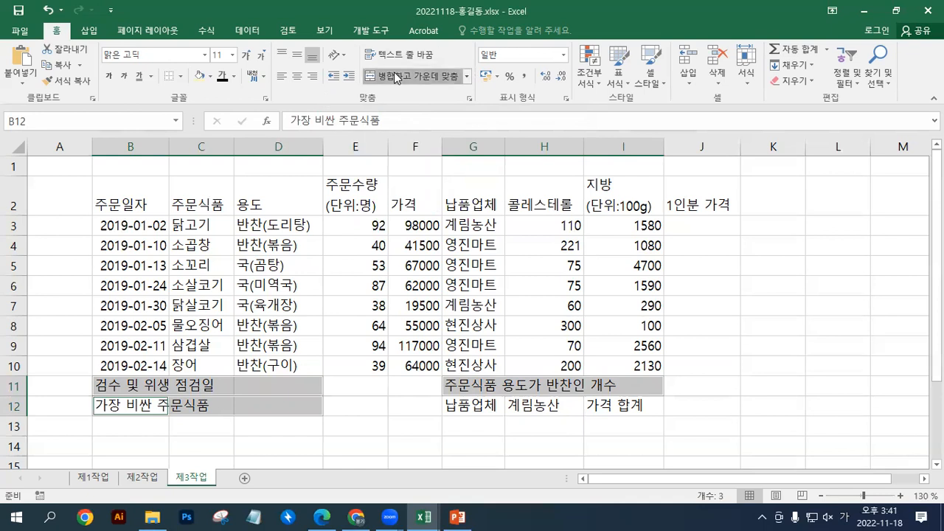
pyautogui.click(396, 73)
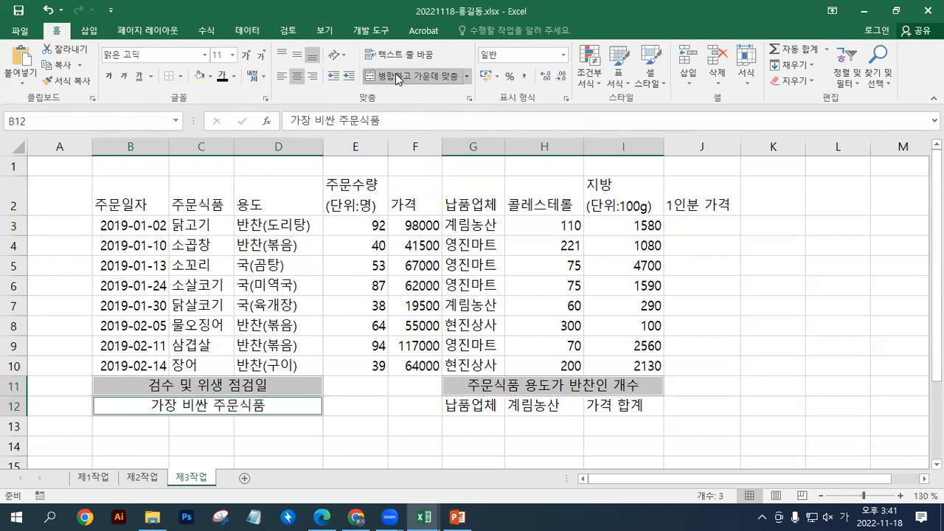
pyautogui.click(321, 388)
pyautogui.click(448, 387)
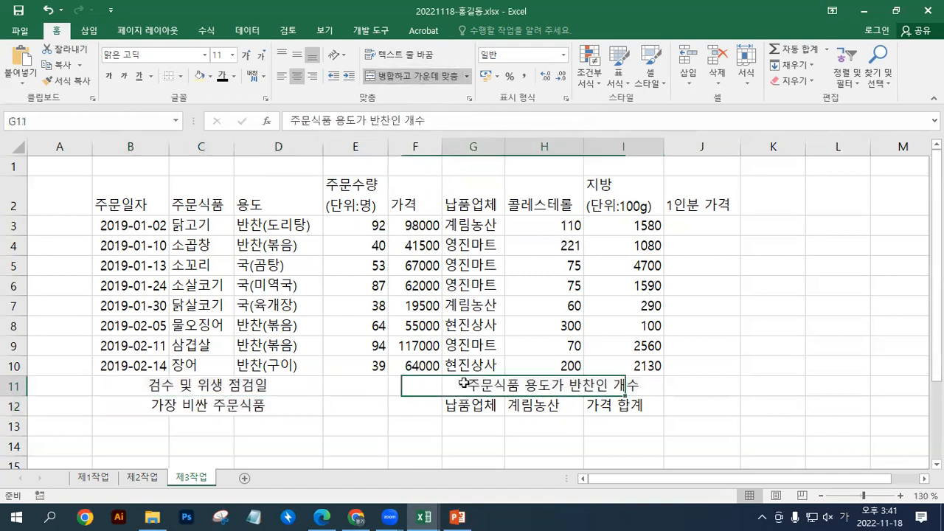
pyautogui.click(317, 387)
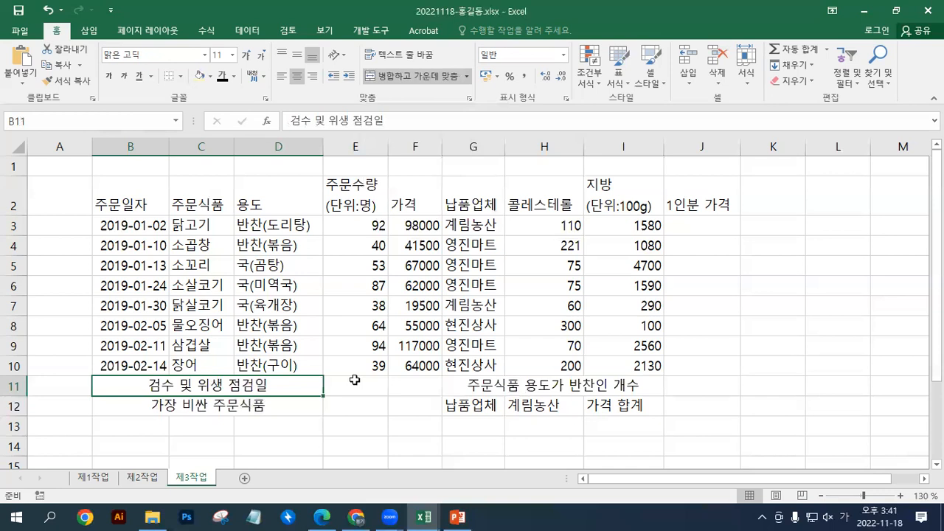
pyautogui.click(511, 384)
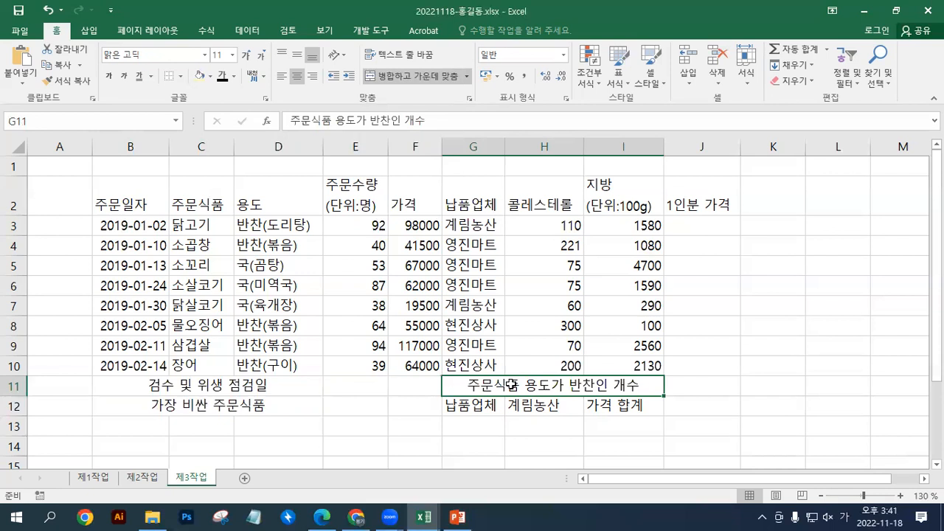
# - Clear the supplier name from cell H12
pyautogui.click(563, 403)
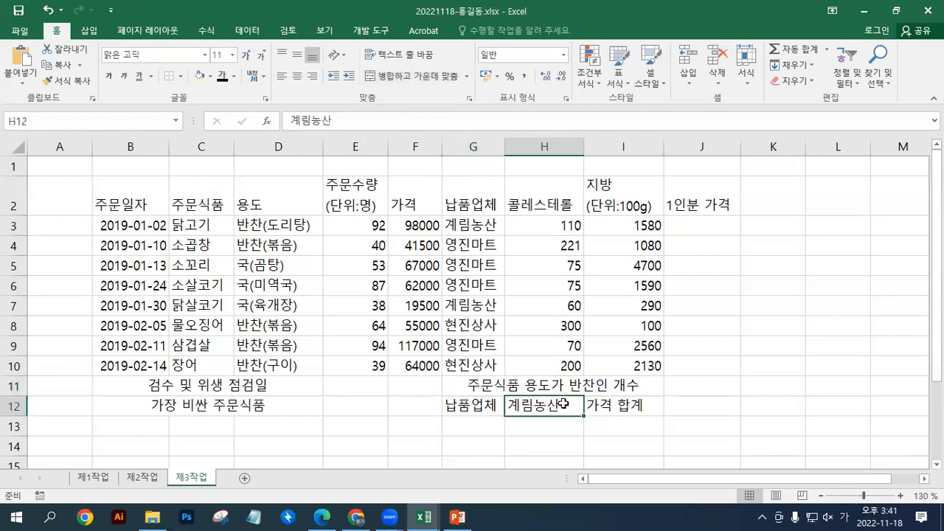
pyautogui.press('Delete')
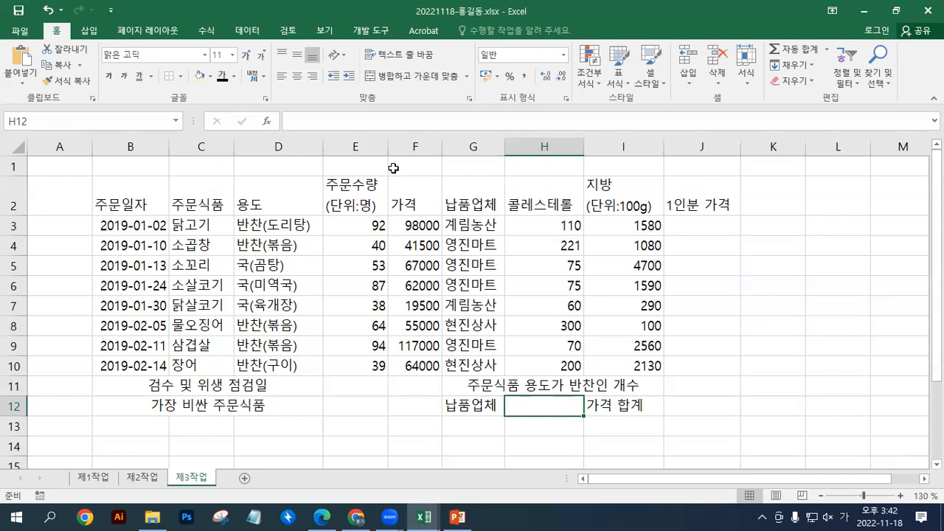
# - Set the font of the whole table B2:J12 to 굴림 at size 11
pyautogui.moveTo(158, 186); pyautogui.dragTo(697, 402)
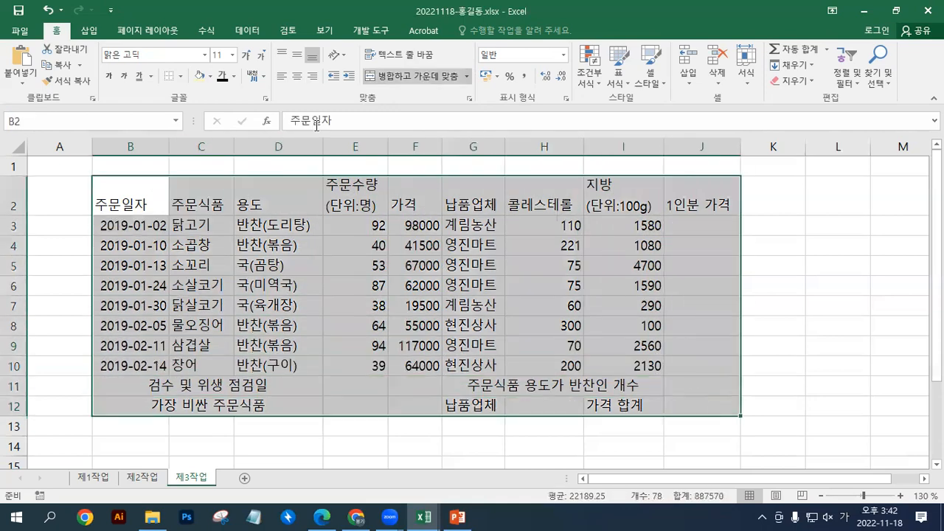
pyautogui.click(204, 55)
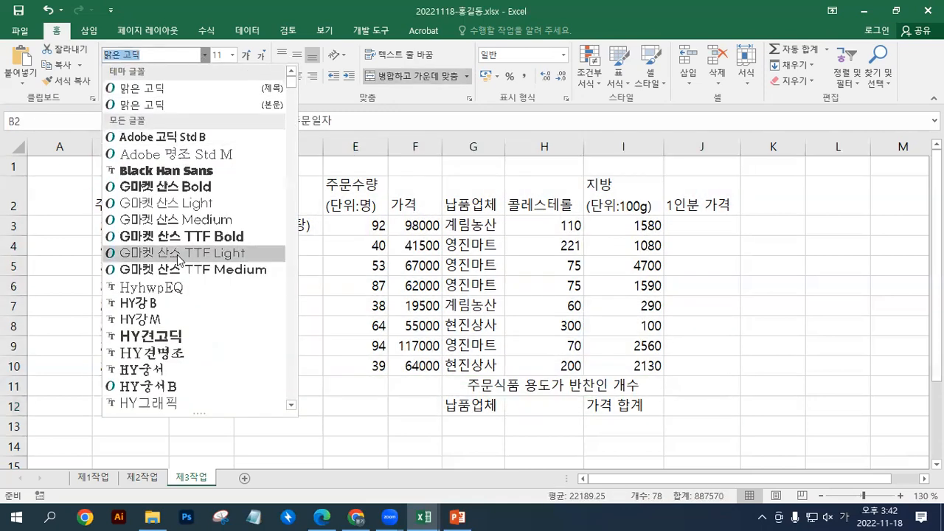
pyautogui.scroll(-15, 179, 258)
pyautogui.scroll(-20, 179, 258)
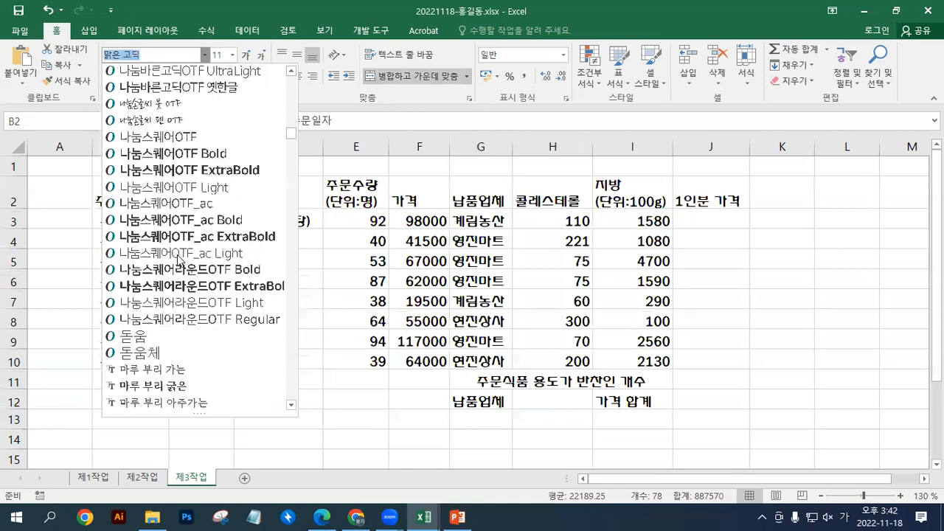
pyautogui.scroll(-20, 179, 258)
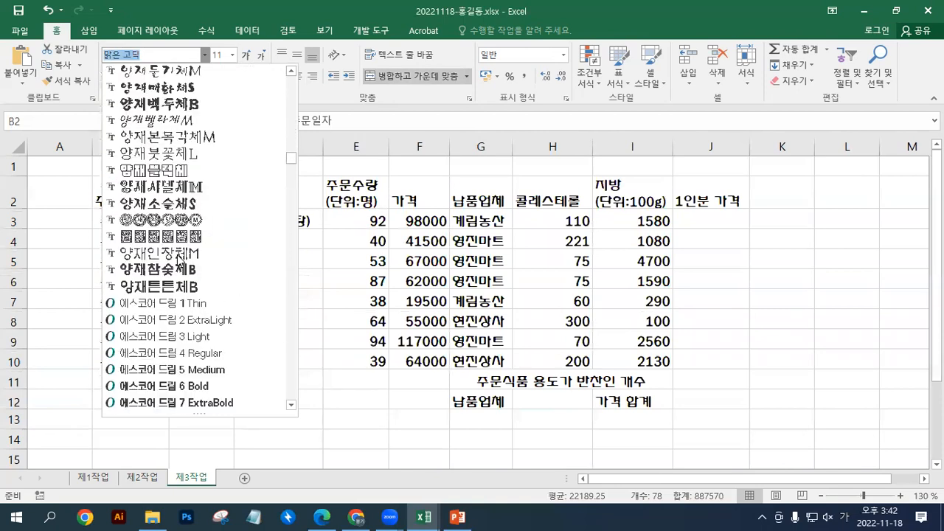
pyautogui.scroll(15, 179, 258)
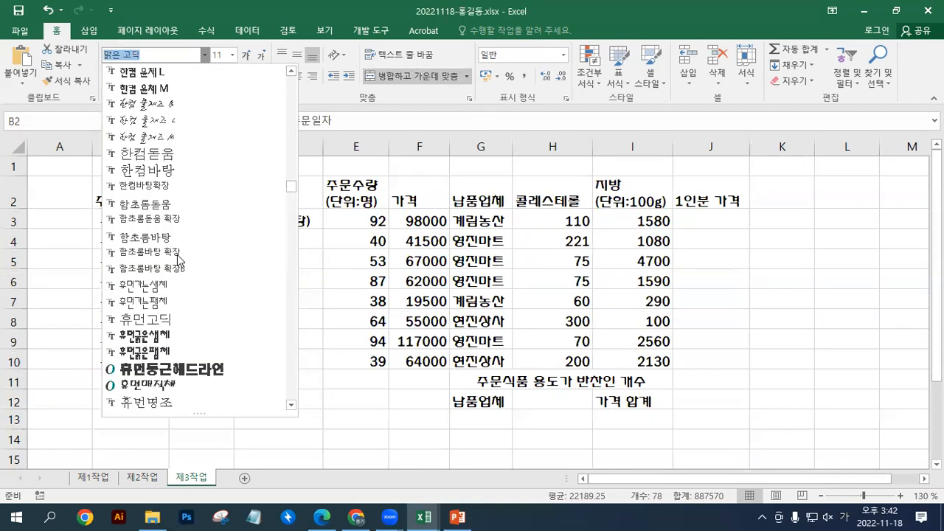
pyautogui.scroll(20, 179, 258)
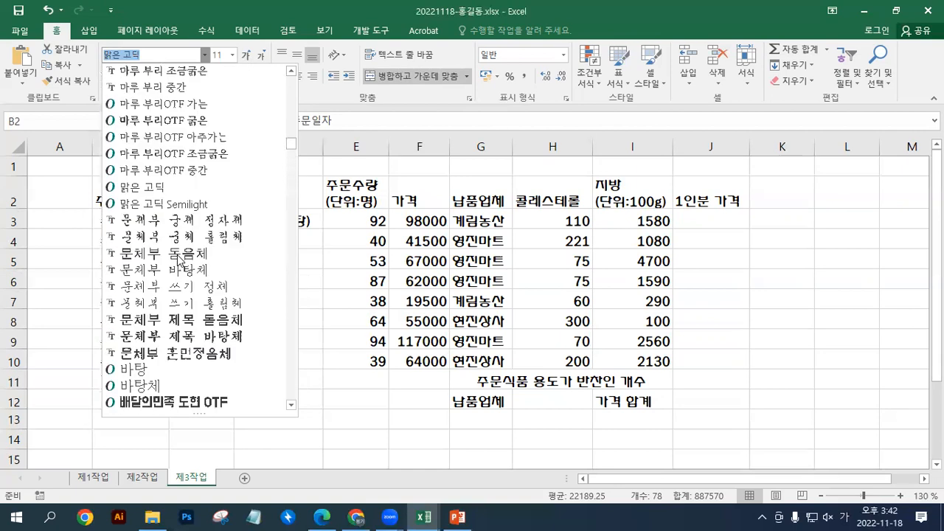
pyautogui.scroll(6, 179, 258)
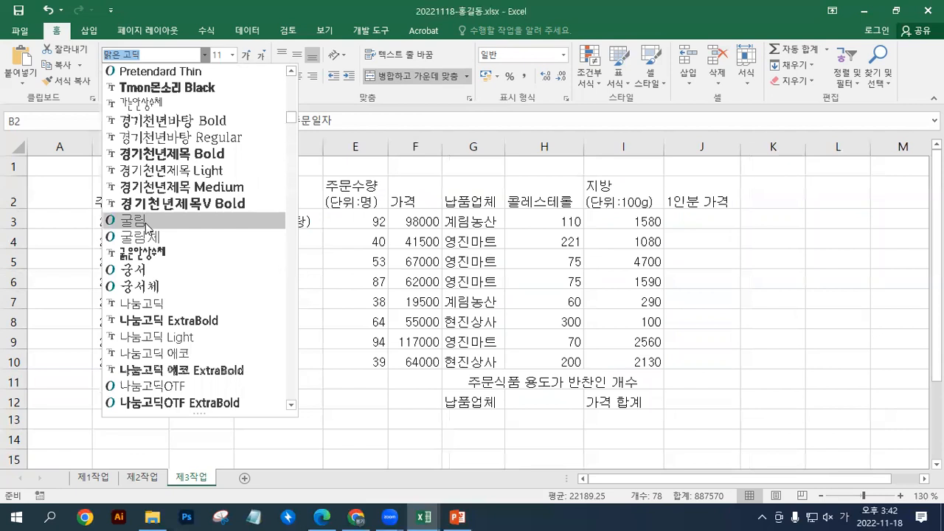
pyautogui.click(146, 223)
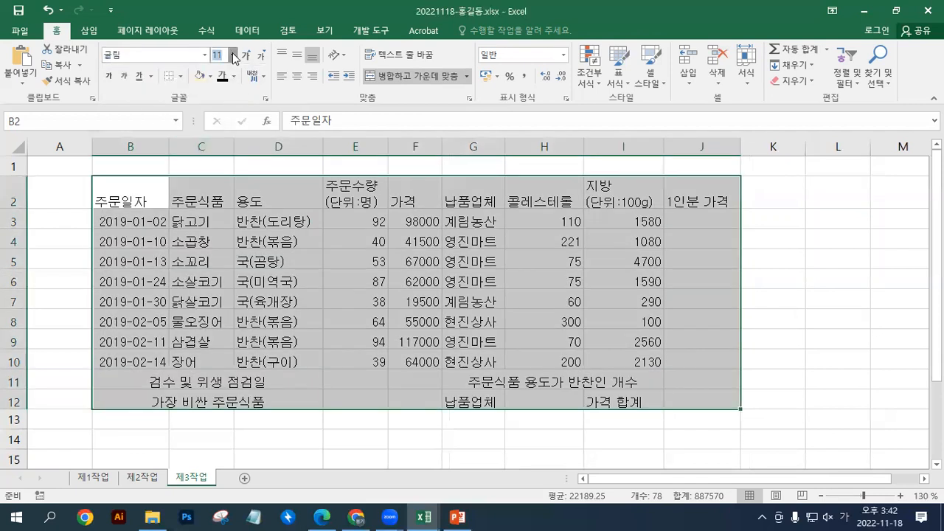
pyautogui.click(233, 56)
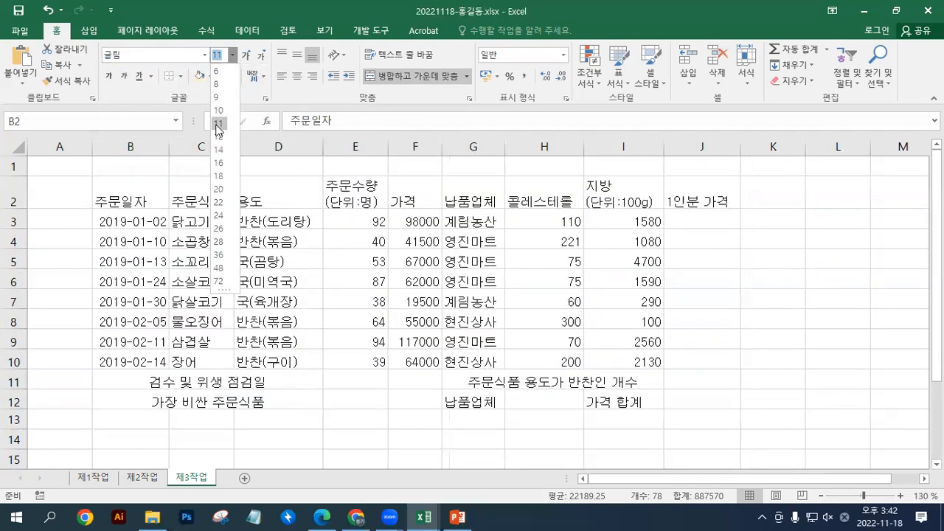
pyautogui.click(220, 124)
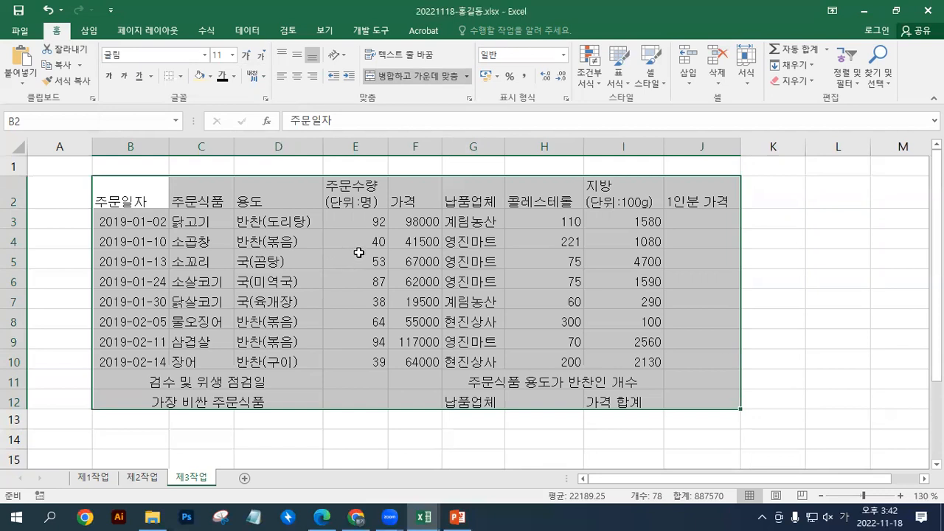
# - Right-align the numeric columns in E3:F10 and H3:J10
pyautogui.moveTo(364, 222); pyautogui.dragTo(424, 361)
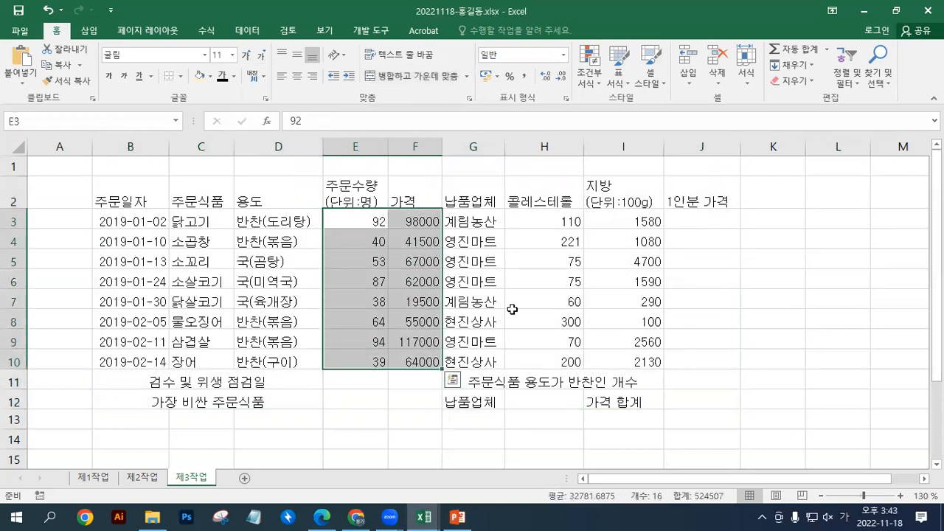
pyautogui.moveTo(543, 225); pyautogui.dragTo(705, 365)
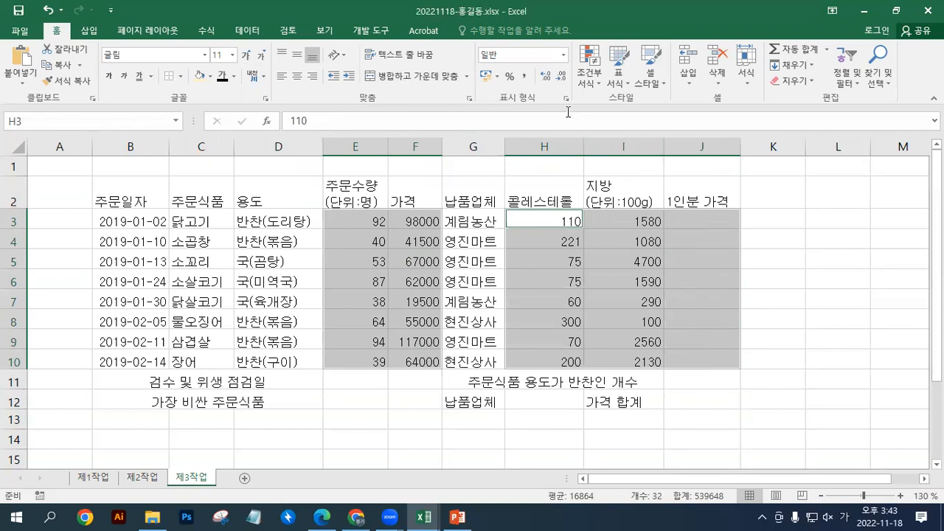
pyautogui.click(314, 78)
# - Center the table B2:J12 horizontally and right-align the numbers in E3:F10 and H3:I10
pyautogui.moveTo(141, 184); pyautogui.dragTo(646, 396)
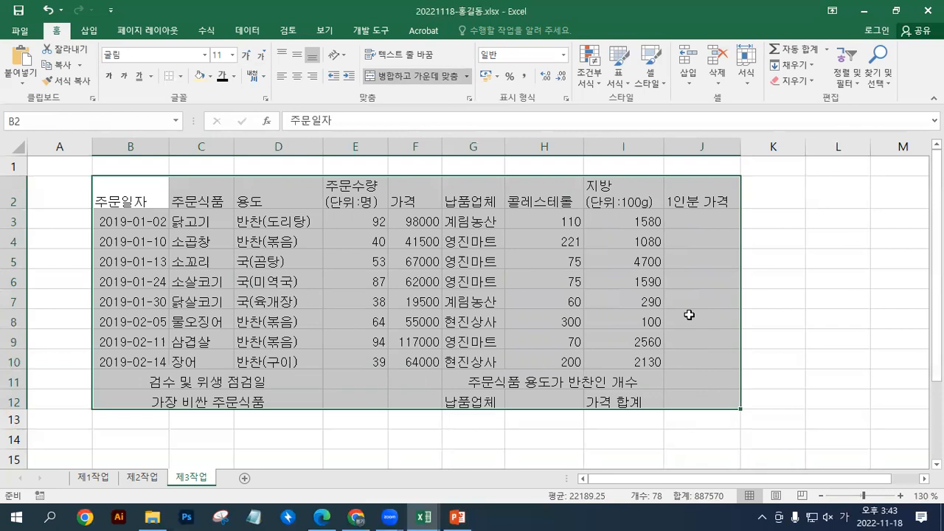
pyautogui.click(298, 81)
pyautogui.moveTo(368, 225); pyautogui.dragTo(417, 360)
pyautogui.moveTo(561, 221); pyautogui.dragTo(622, 360)
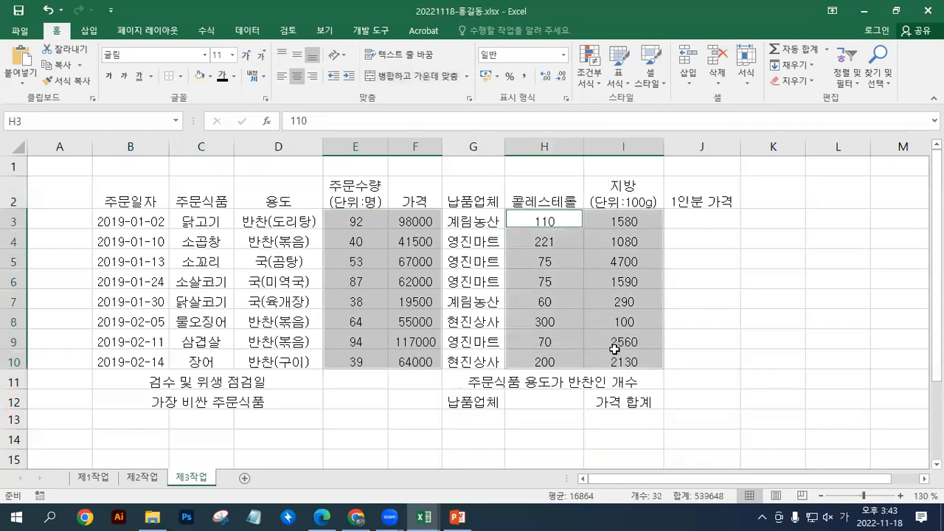
pyautogui.click(312, 79)
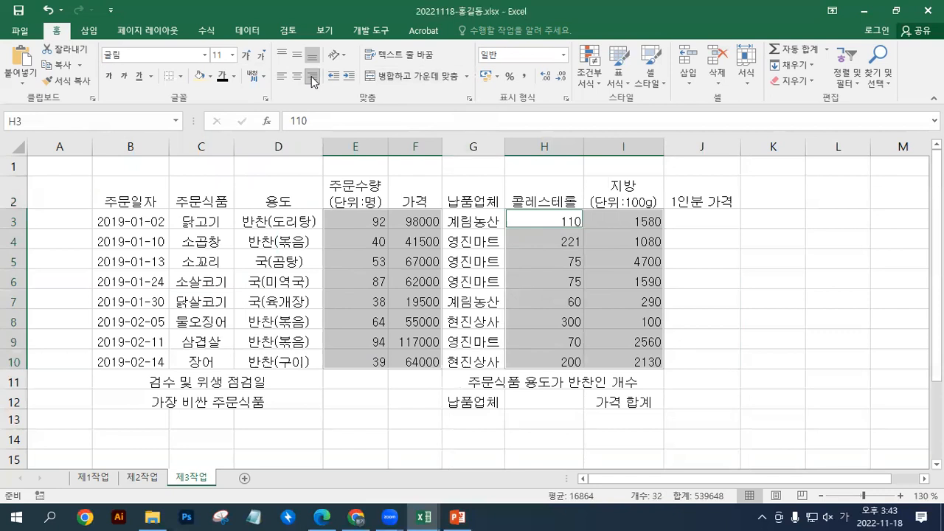
pyautogui.click(389, 269)
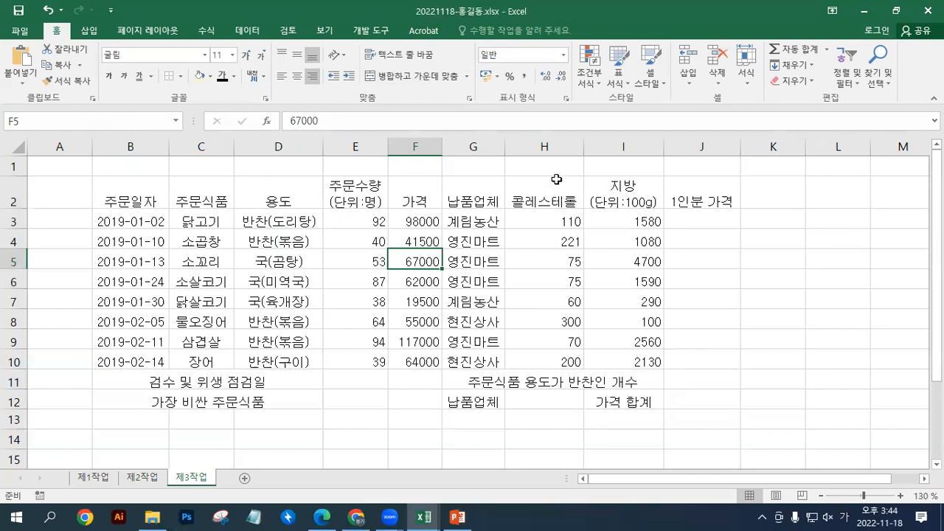
# - Align all cells of the table B2:J12 vertically to the middle
pyautogui.click(544, 208)
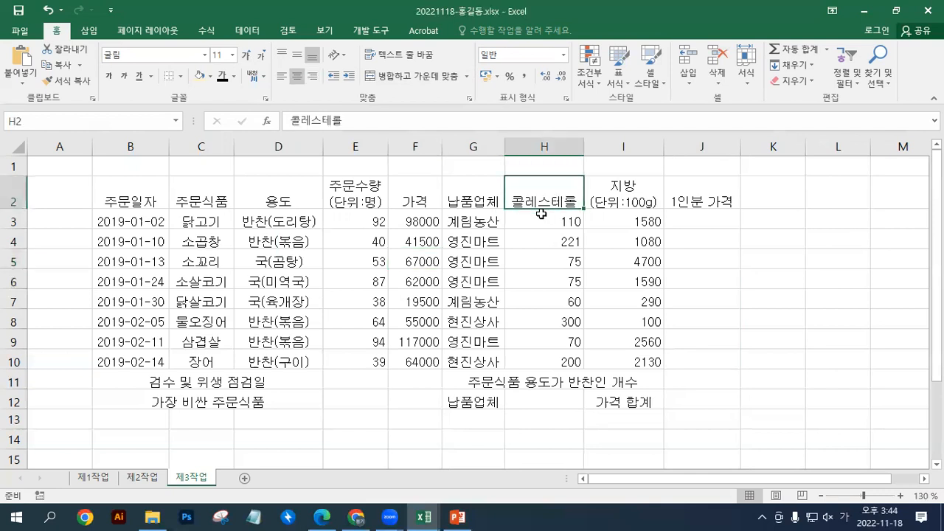
pyautogui.click(121, 193)
pyautogui.moveTo(156, 236); pyautogui.dragTo(701, 402)
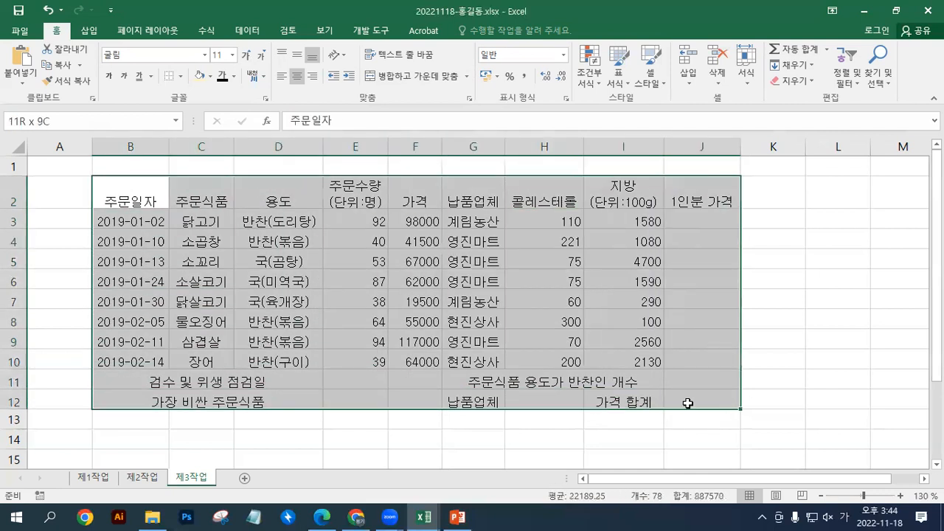
pyautogui.click(296, 62)
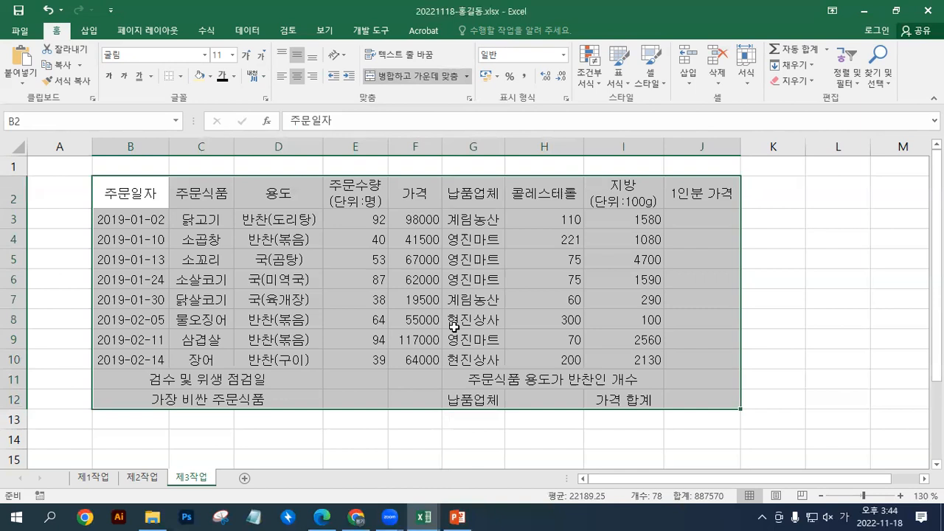
# - Apply all borders and a thick outside border to the table B2:J12
pyautogui.click(181, 78)
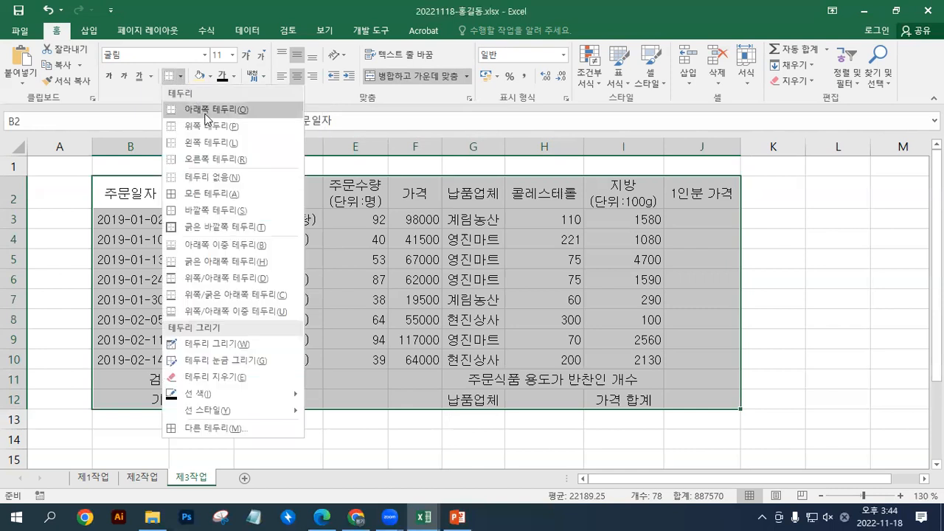
pyautogui.click(218, 197)
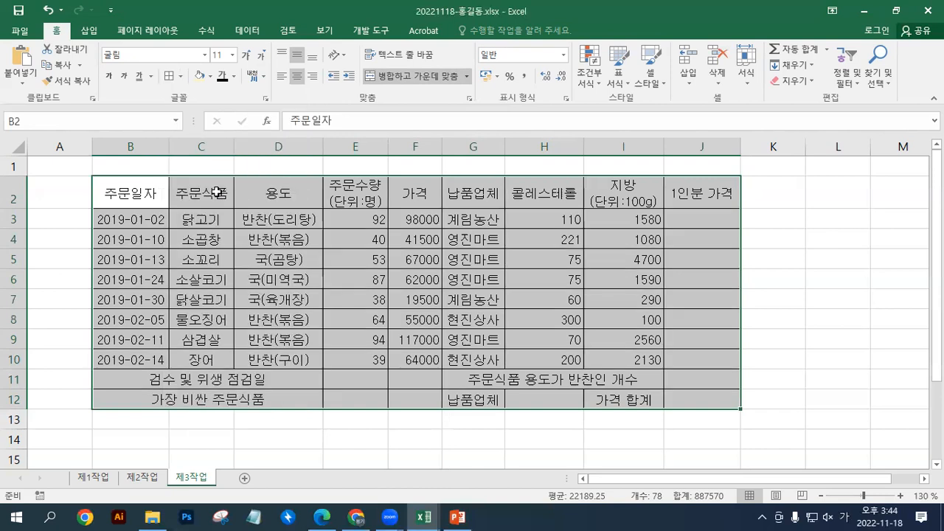
pyautogui.click(181, 76)
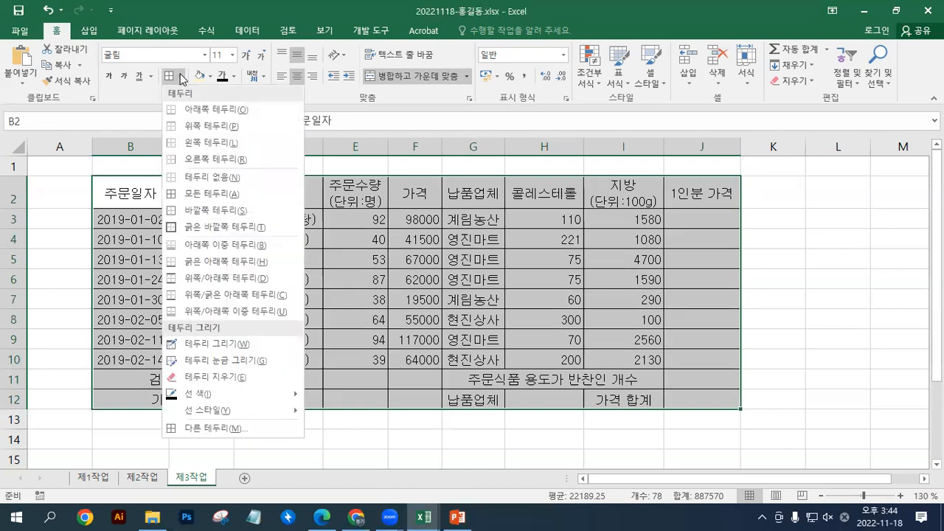
pyautogui.click(206, 231)
pyautogui.click(278, 260)
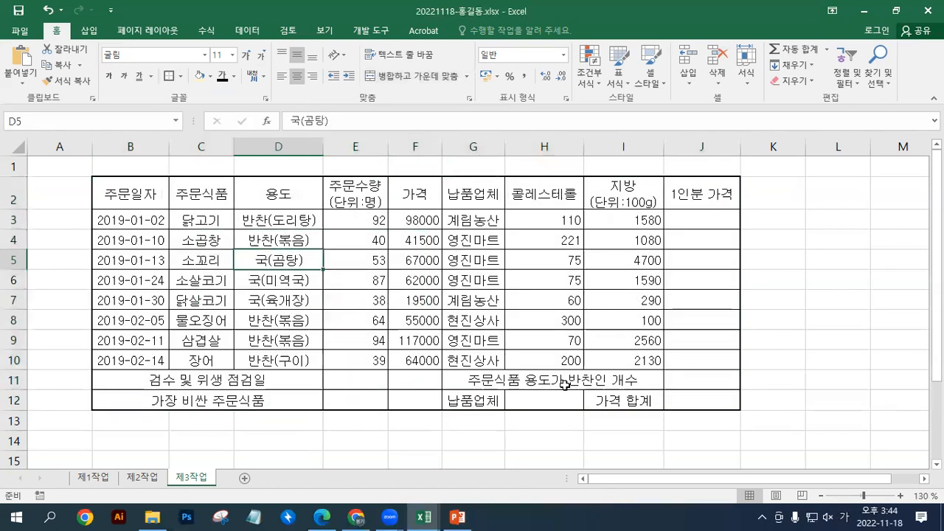
# - Apply a thick outside border around the data rows B3:J10
pyautogui.moveTo(148, 220)
pyautogui.mouseDown()
pyautogui.moveTo(552, 261)
pyautogui.moveTo(705, 312)
pyautogui.moveTo(701, 359)
pyautogui.mouseUp()
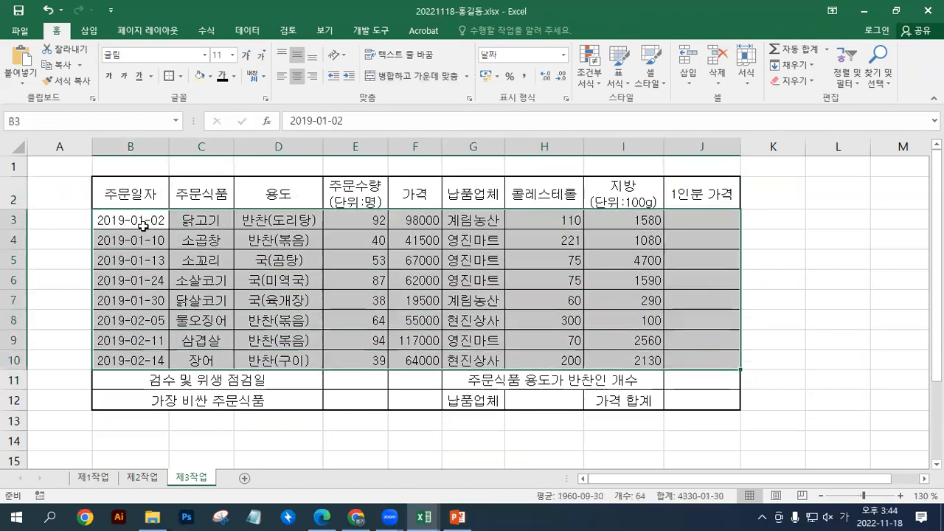
pyautogui.moveTo(144, 221); pyautogui.dragTo(701, 360)
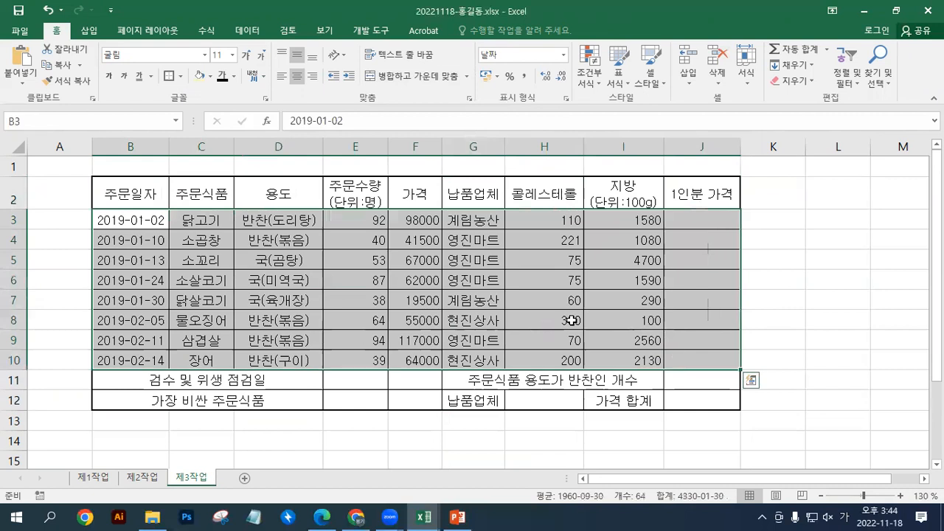
pyautogui.click(169, 77)
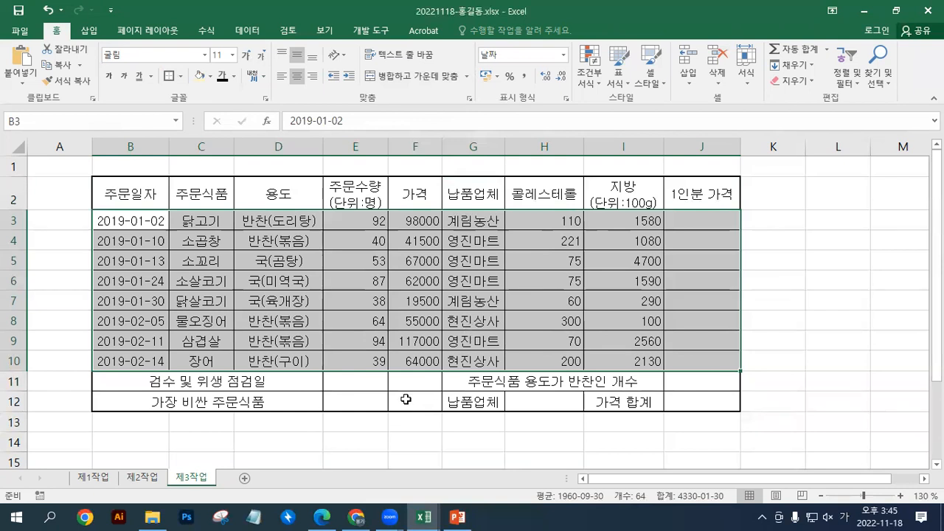
# - Merge and center the empty cells F11:F12
pyautogui.moveTo(405, 385); pyautogui.dragTo(406, 399)
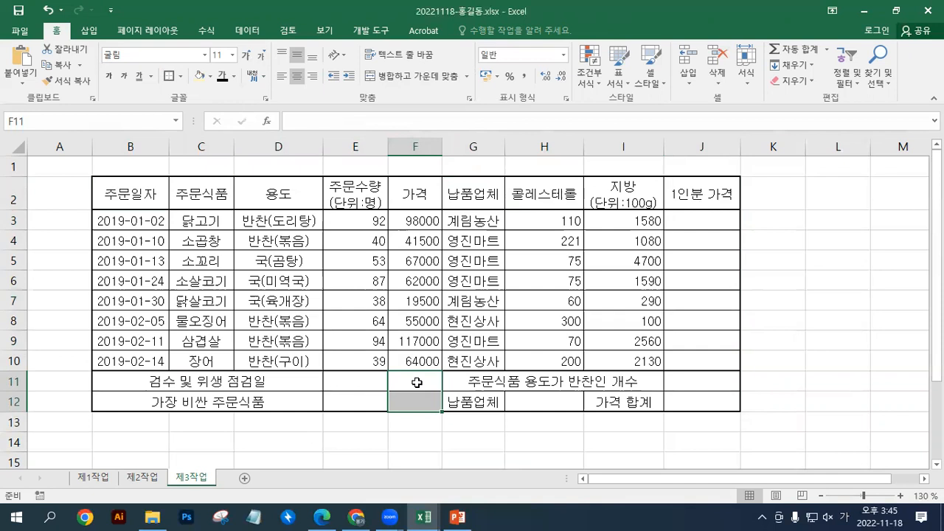
pyautogui.click(393, 77)
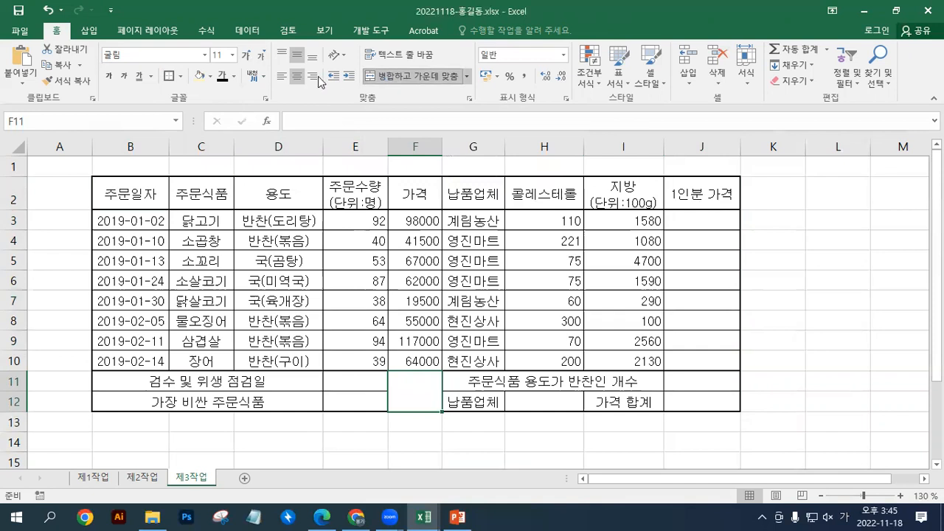
pyautogui.click(180, 76)
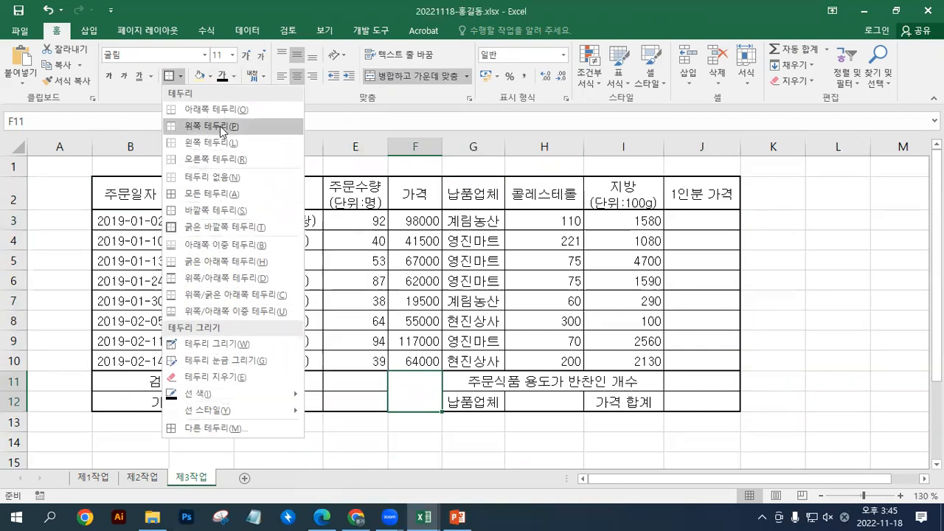
pyautogui.click(204, 10)
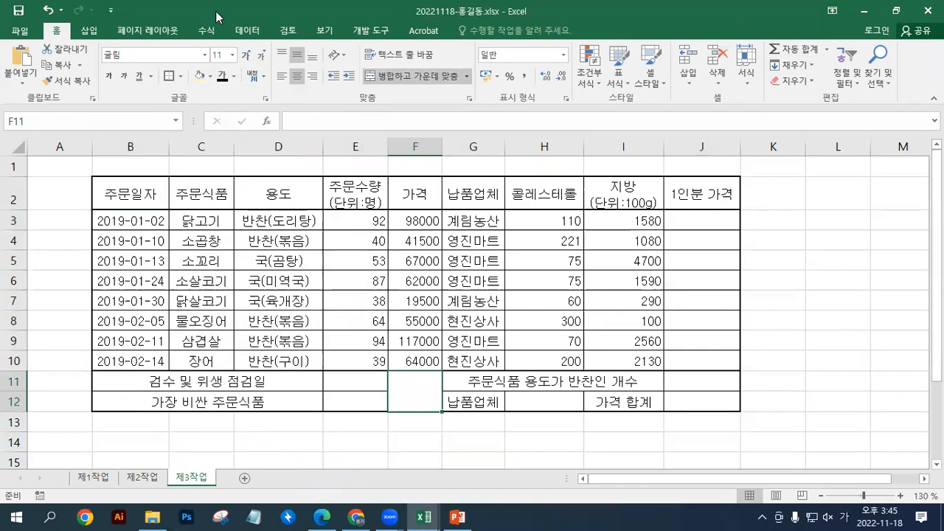
# - Add both diagonal borders in a thin line to the merged cell F11, forming an X
pyautogui.click(266, 100)
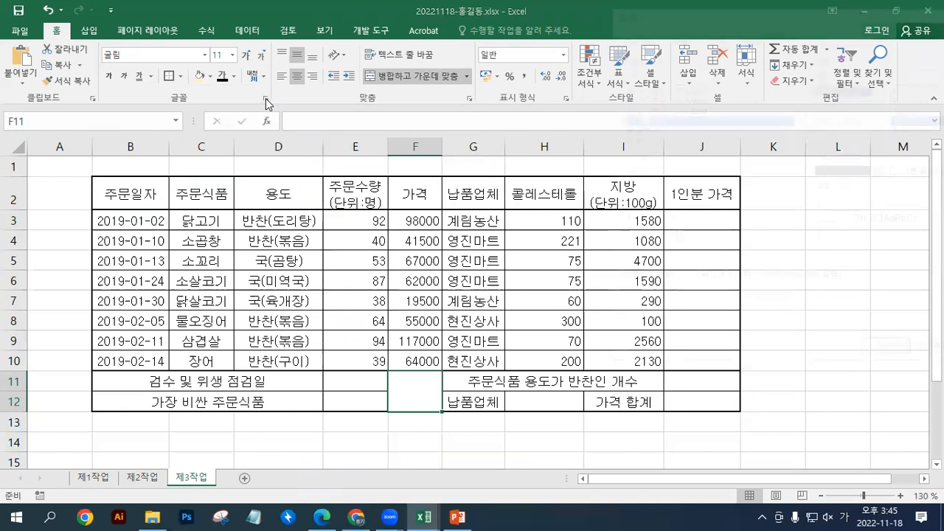
pyautogui.moveTo(659, 16); pyautogui.dragTo(140, 20)
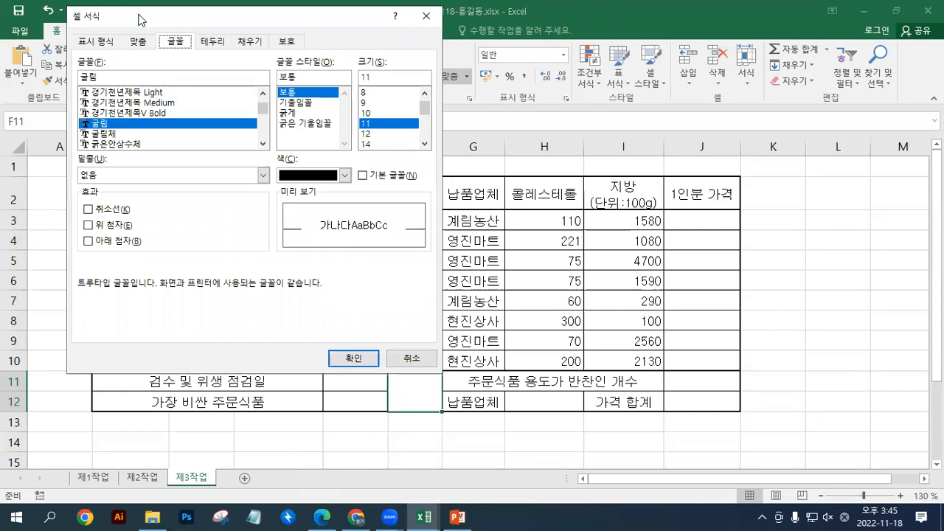
pyautogui.click(211, 44)
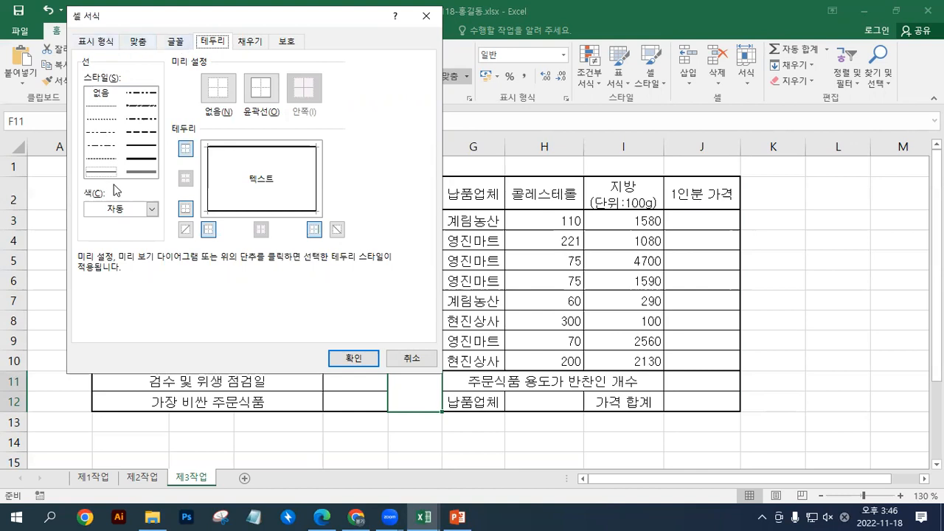
pyautogui.click(185, 230)
pyautogui.click(336, 229)
pyautogui.click(185, 230)
pyautogui.click(186, 232)
pyautogui.click(187, 234)
pyautogui.click(186, 231)
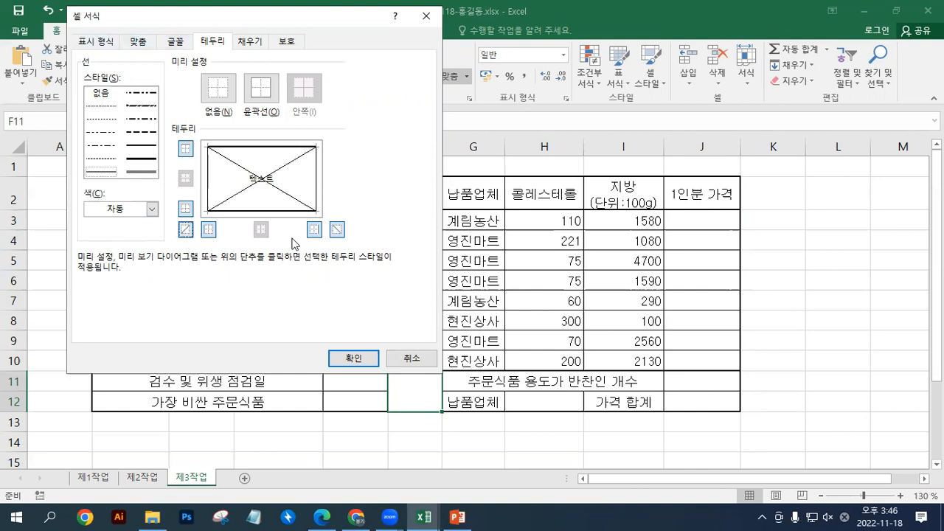
pyautogui.click(337, 231)
pyautogui.click(338, 231)
pyautogui.click(354, 359)
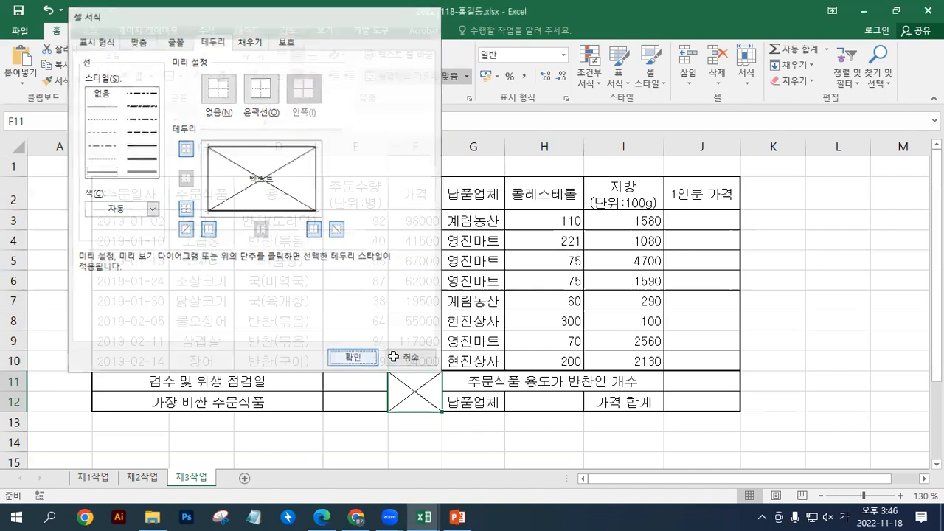
# - Widen column F slightly and make header row 2 a little taller
pyautogui.moveTo(441, 146); pyautogui.dragTo(449, 145)
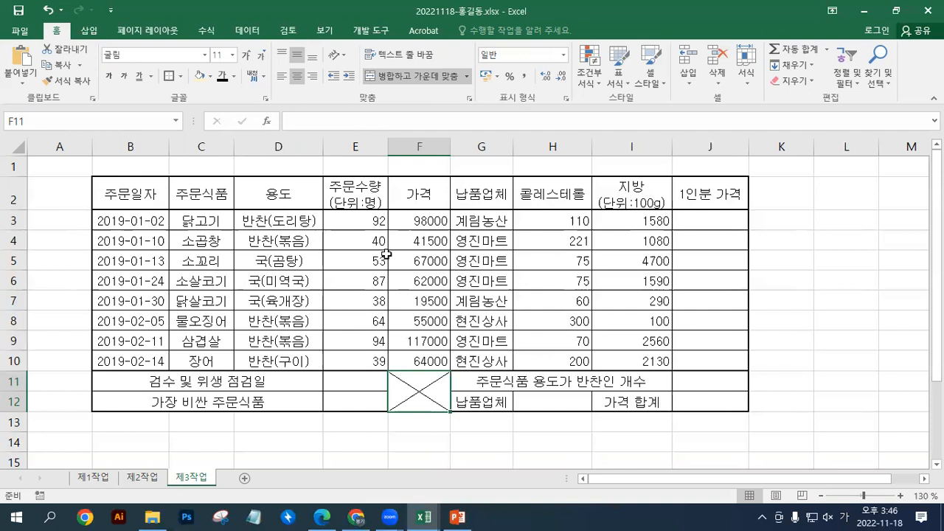
pyautogui.moveTo(454, 146); pyautogui.dragTo(458, 147)
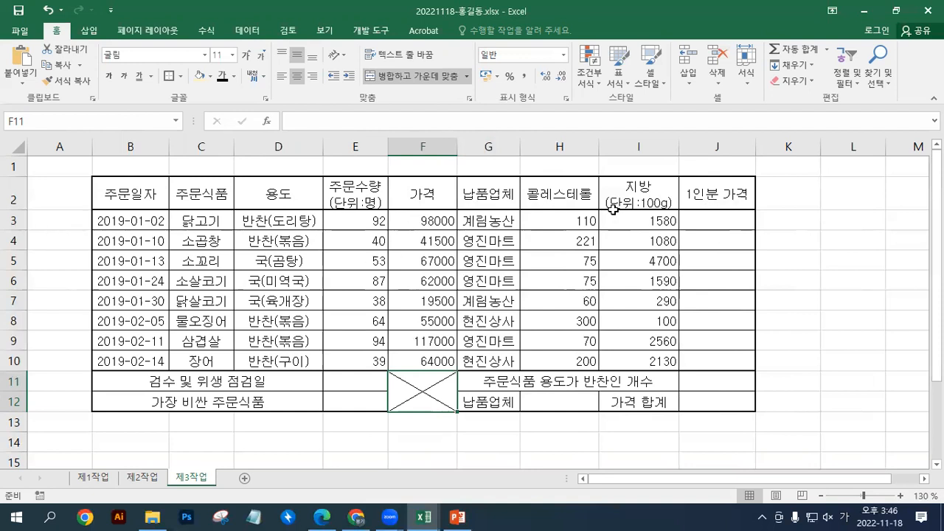
pyautogui.click(14, 193)
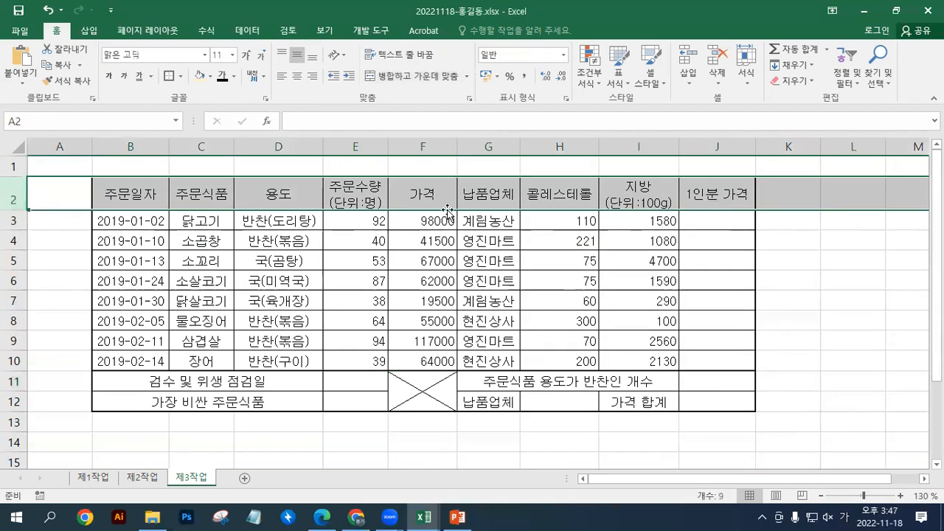
pyautogui.click(640, 196)
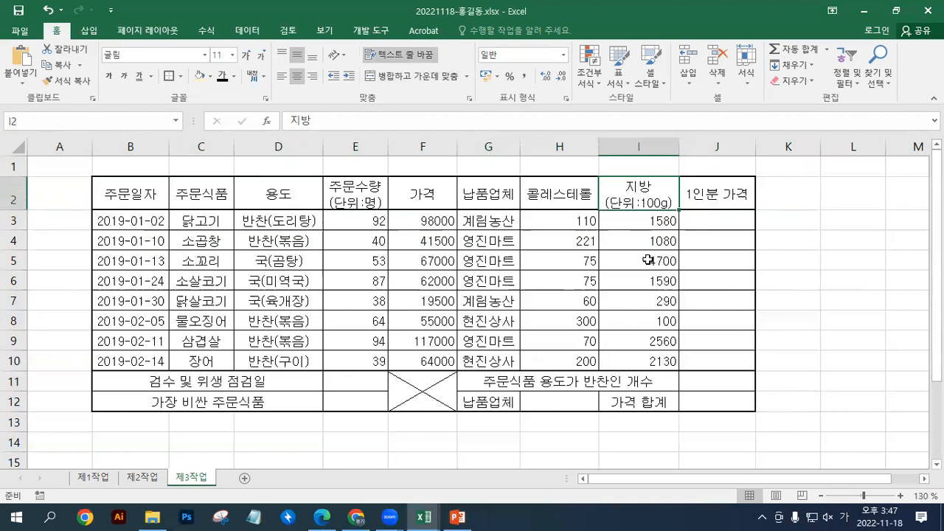
pyautogui.click(709, 256)
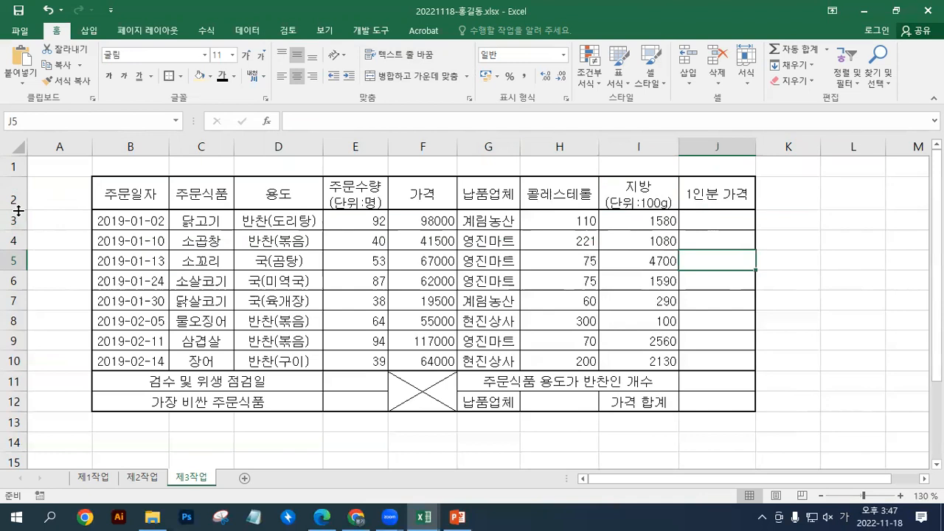
pyautogui.moveTo(18, 209); pyautogui.dragTo(19, 213)
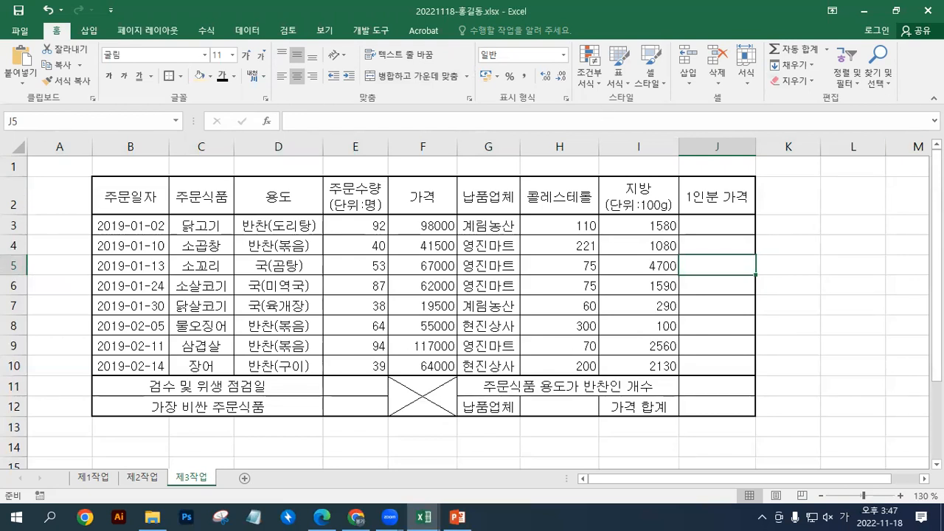
# - Switch to Notepad, note the fill ranges "B2:J2, G12, I12" and minimize the note to return to the workbook
pyautogui.click(253, 517)
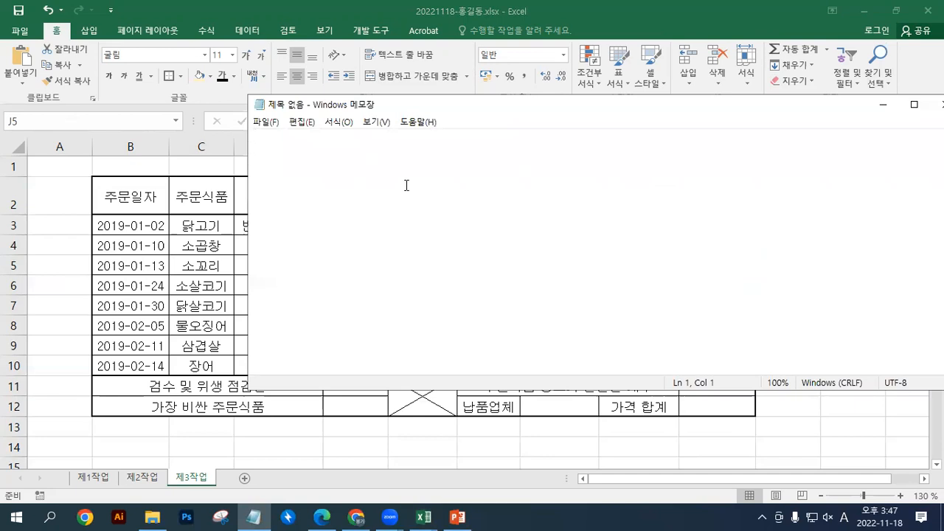
pyautogui.write('B2')
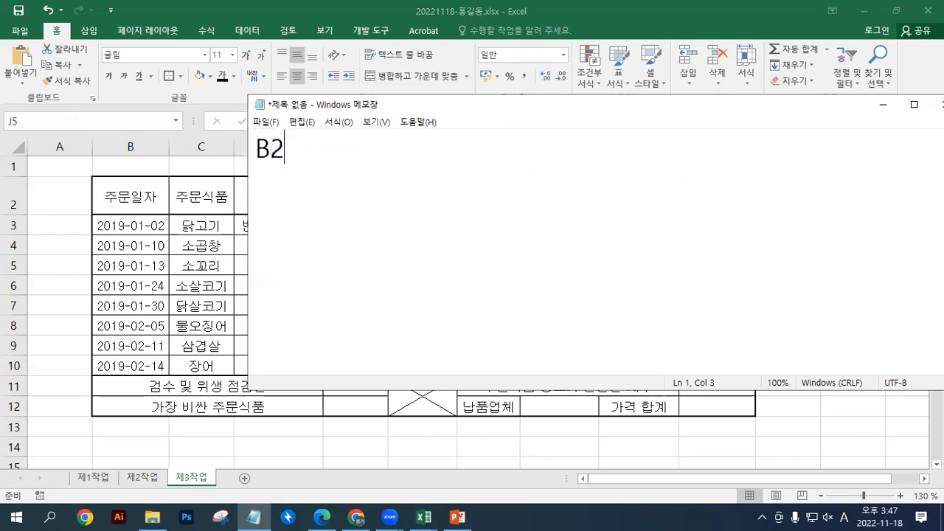
pyautogui.write(':J2, G12,')
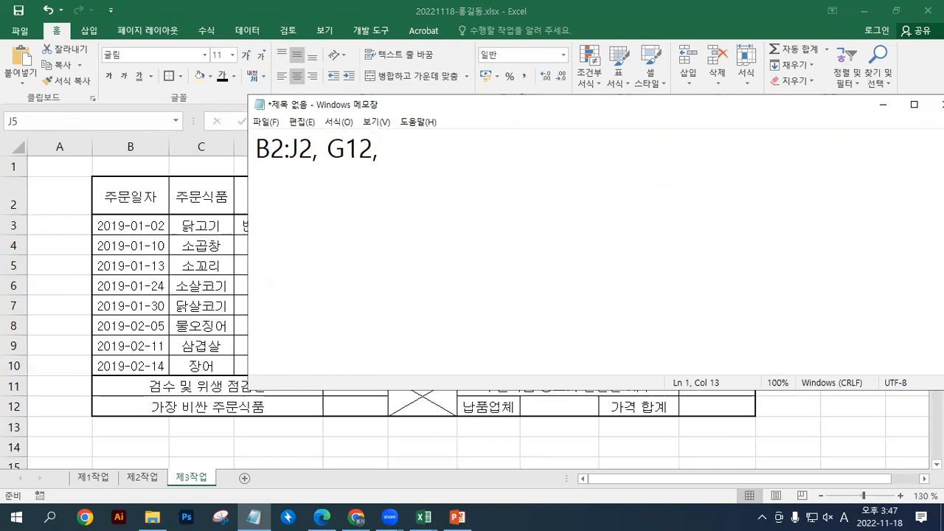
pyautogui.write(' I12')
pyautogui.moveTo(270, 148); pyautogui.dragTo(453, 154)
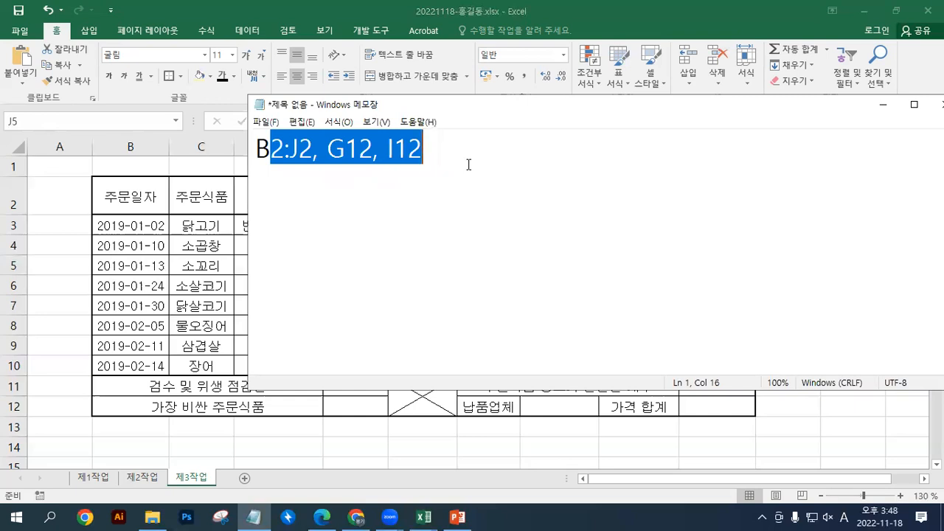
pyautogui.click(425, 147)
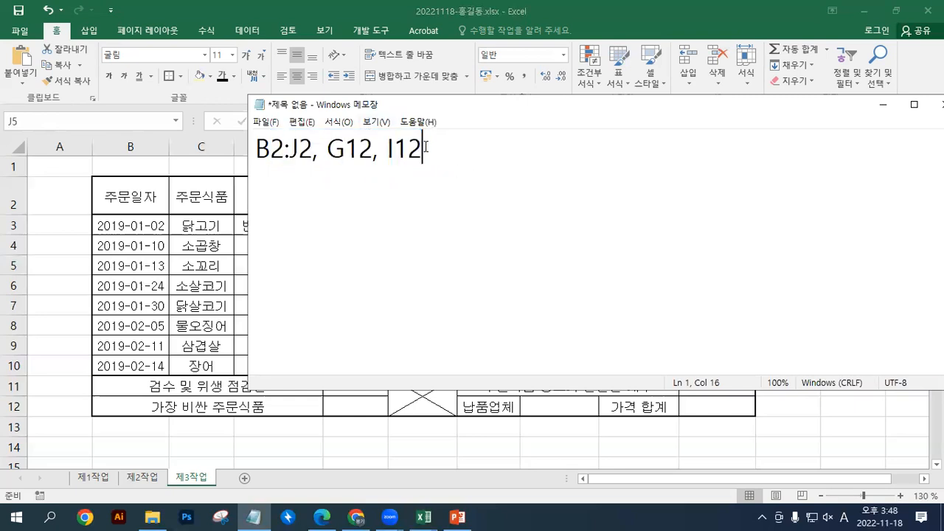
pyautogui.moveTo(424, 147); pyautogui.dragTo(247, 149)
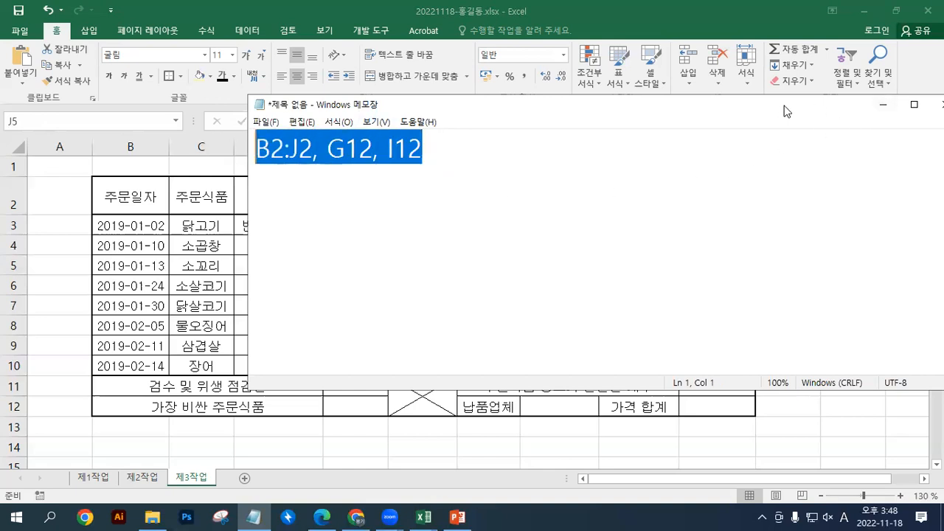
pyautogui.click(882, 104)
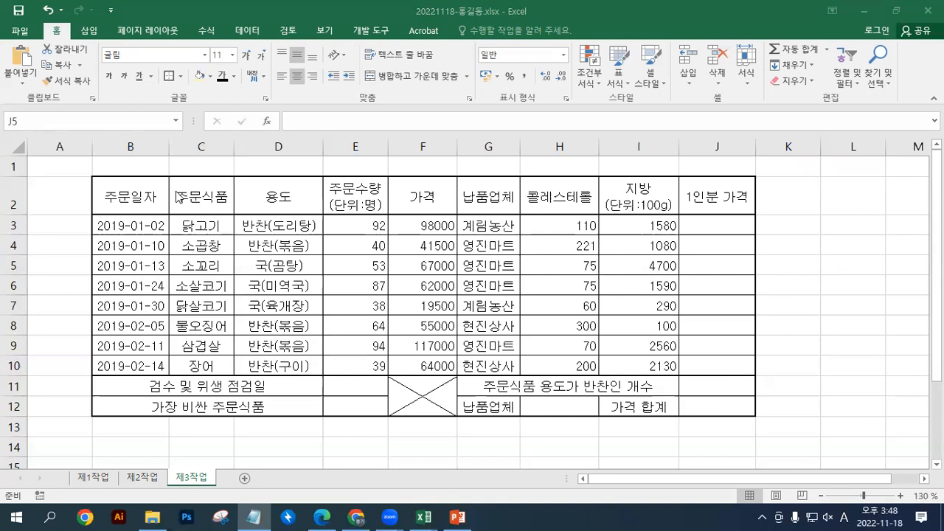
# - Fill the cells B2:J2, G12 and I12 with the standard orange color and save the workbook
pyautogui.moveTo(109, 193); pyautogui.dragTo(742, 197)
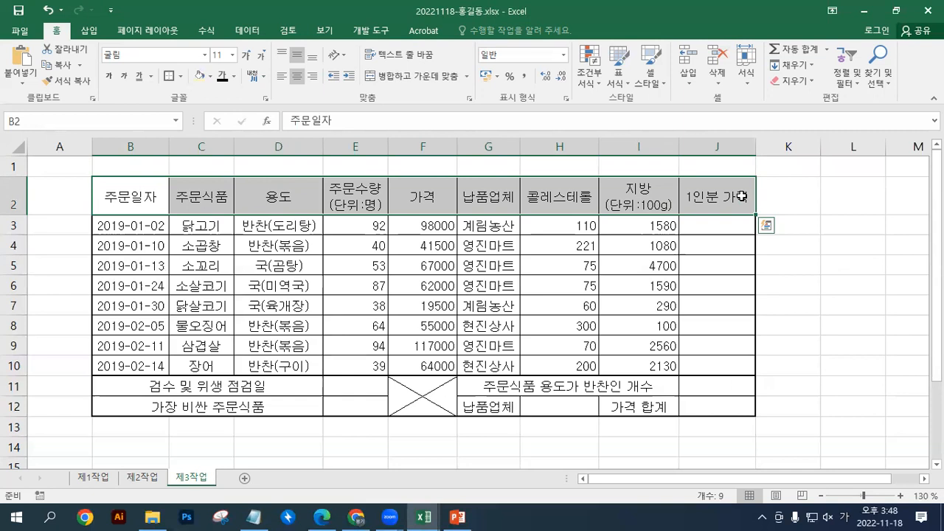
pyautogui.keyDown('ctrl'); pyautogui.click(488, 407); pyautogui.keyUp('ctrl')
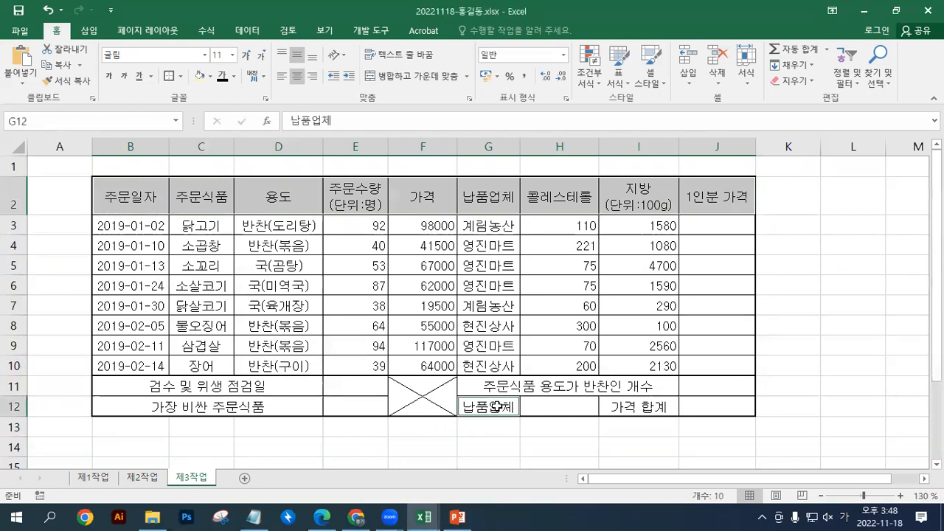
pyautogui.keyDown('ctrl'); pyautogui.click(638, 407); pyautogui.keyUp('ctrl')
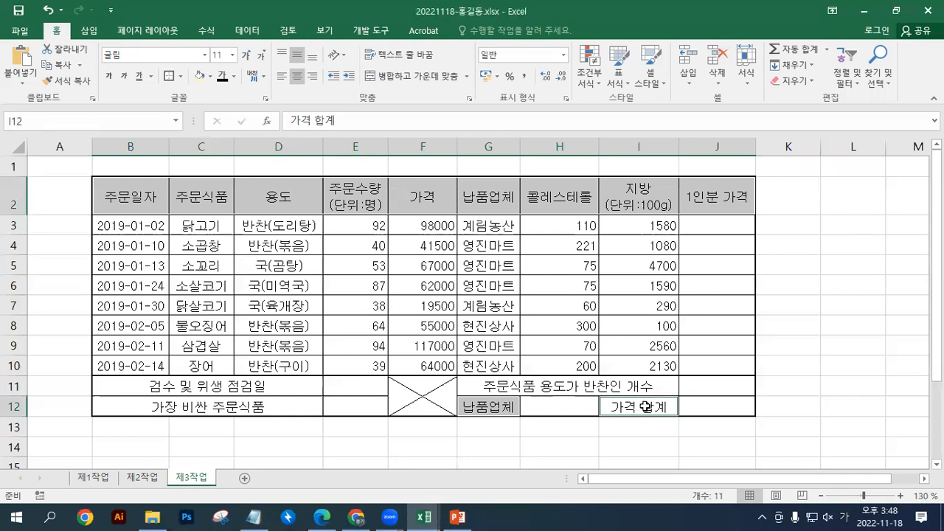
pyautogui.click(210, 76)
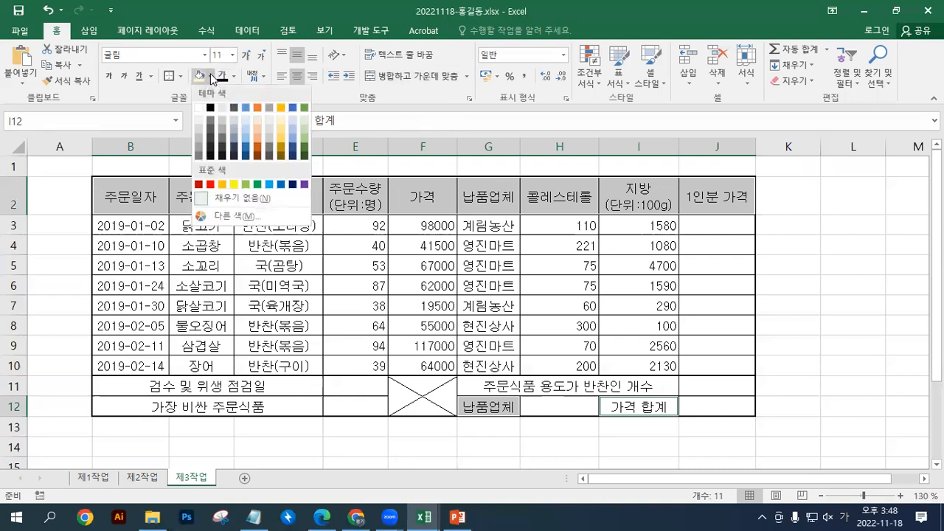
pyautogui.click(223, 184)
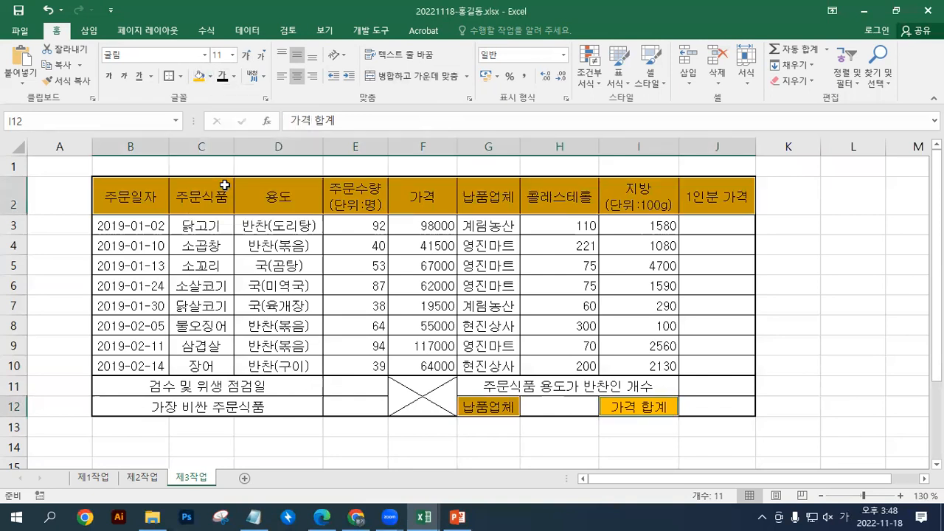
pyautogui.click(274, 246)
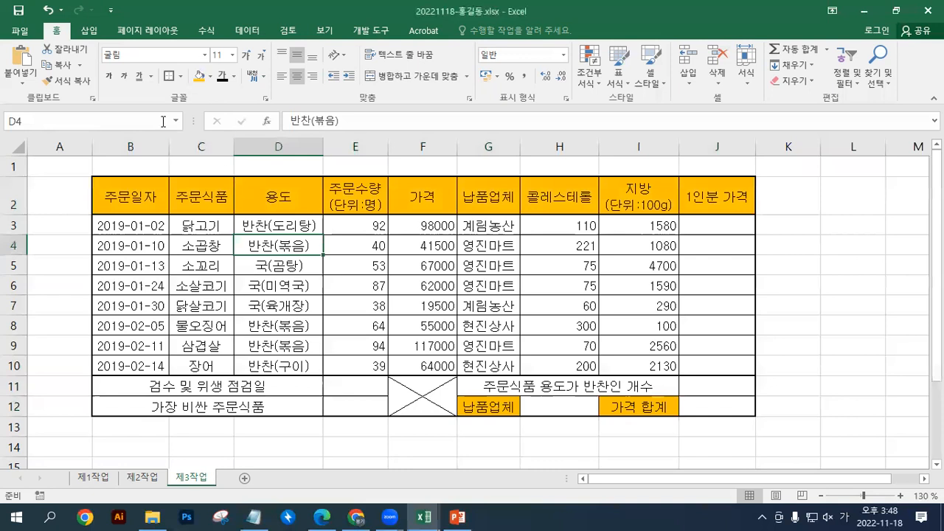
pyautogui.click(21, 15)
# - Rename the sheet 제3작업 that holds the order table as 제31`작업
pyautogui.rightClick(189, 476)
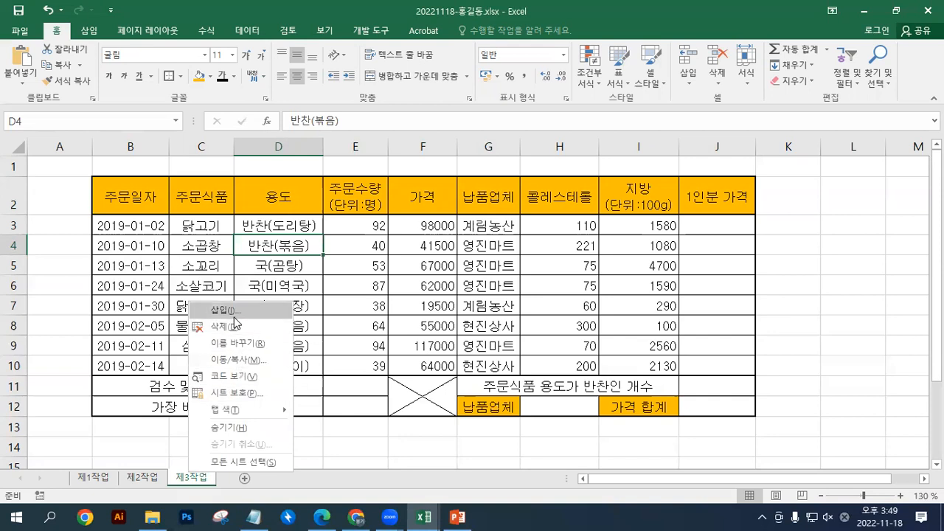
pyautogui.click(238, 343)
pyautogui.click(188, 479)
pyautogui.write('1`')
# - Rename the empty first sheet 제1작업 as 제3작업
pyautogui.click(98, 480)
pyautogui.rightClick(98, 481)
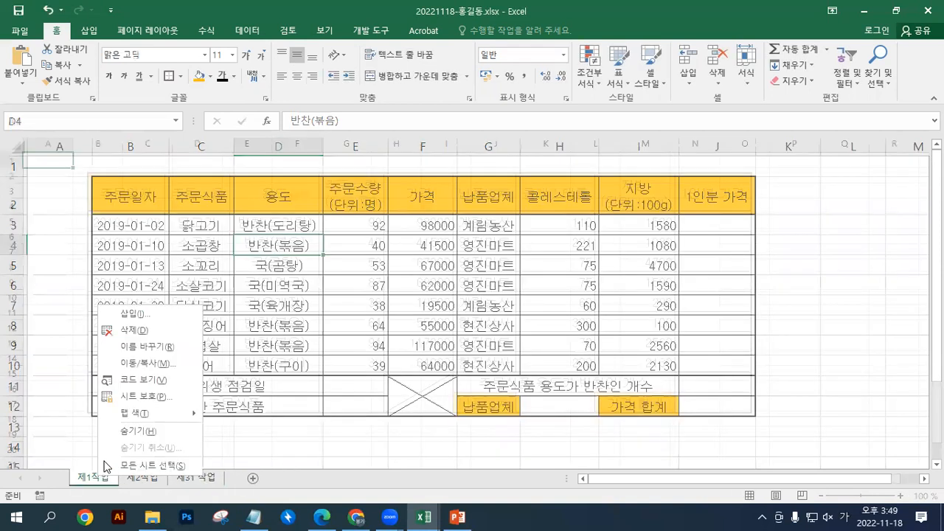
pyautogui.click(118, 344)
pyautogui.click(89, 477)
pyautogui.press('Delete')
pyautogui.write('3')
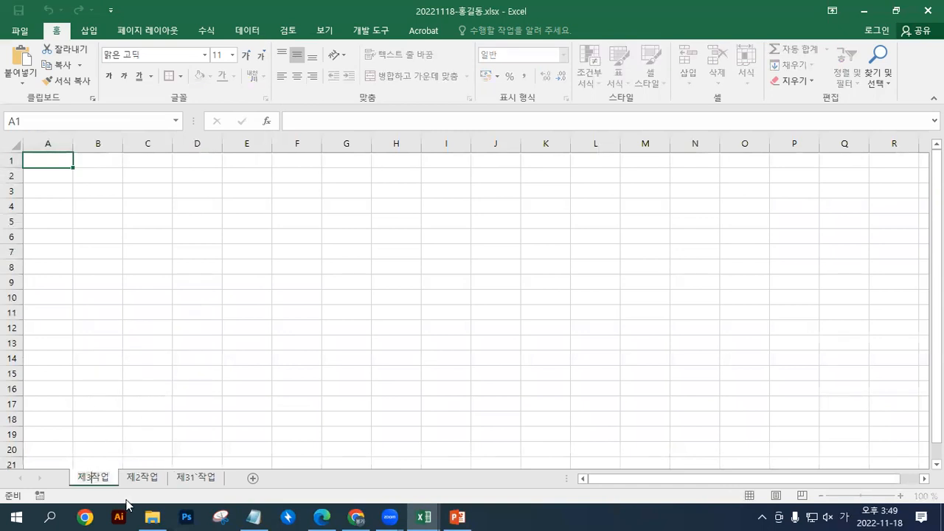
# - Rename the sheet 제31`작업 that holds the order table as 제1작업
pyautogui.rightClick(191, 478)
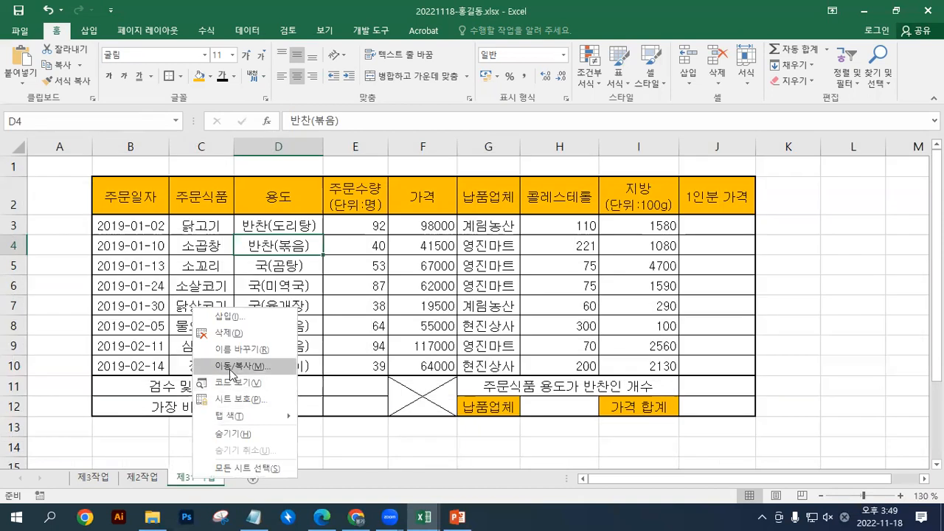
pyautogui.click(233, 349)
pyautogui.click(191, 477)
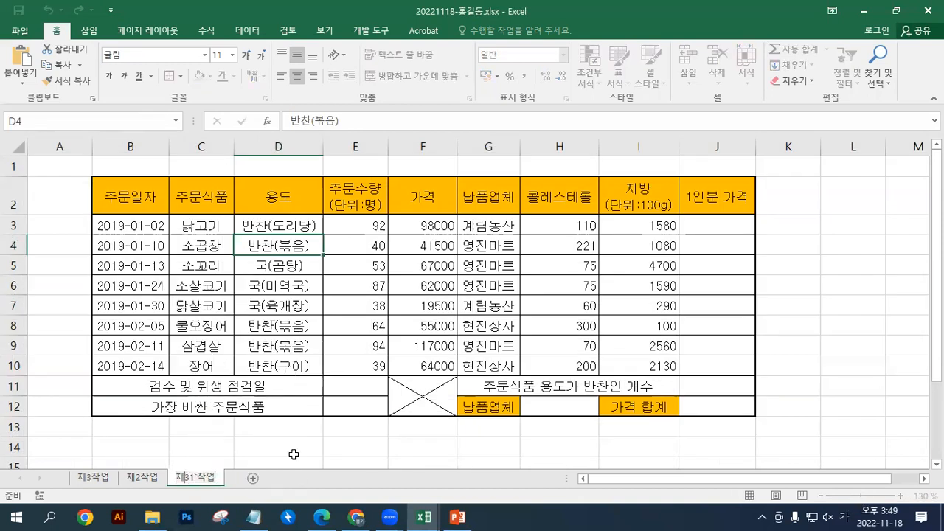
pyautogui.press('BackSpace')
pyautogui.press('Delete')
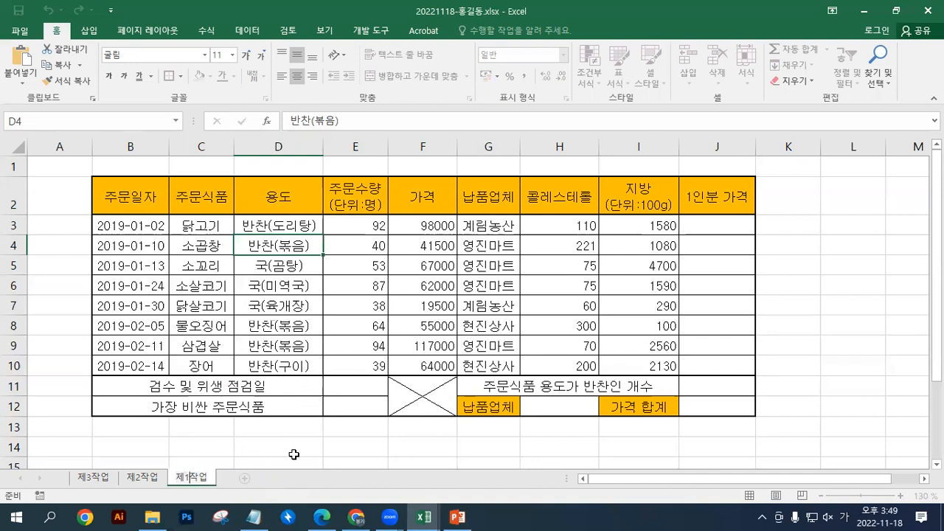
pyautogui.press('Return')
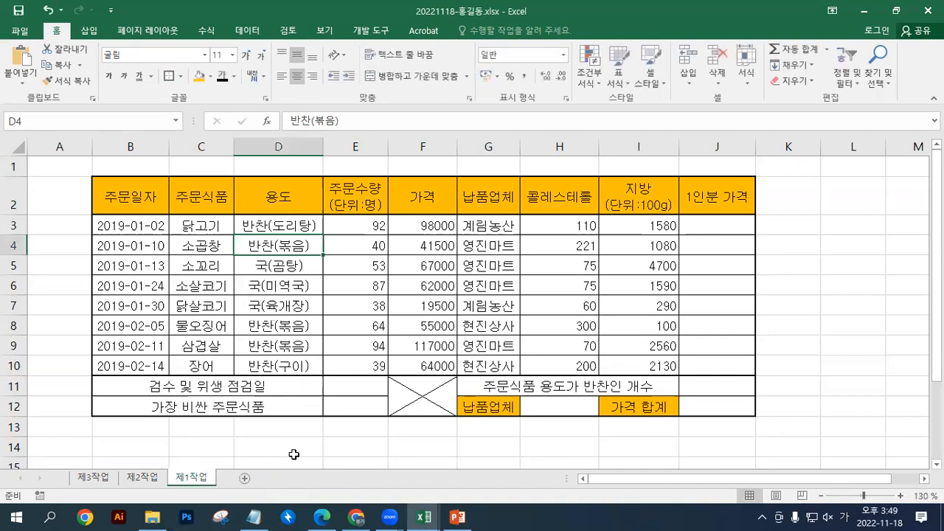
# - Reorder the sheets so that 제1작업 comes first and 제3작업 last, restoring the workbook window to its smaller size
pyautogui.moveTo(195, 481); pyautogui.dragTo(104, 483)
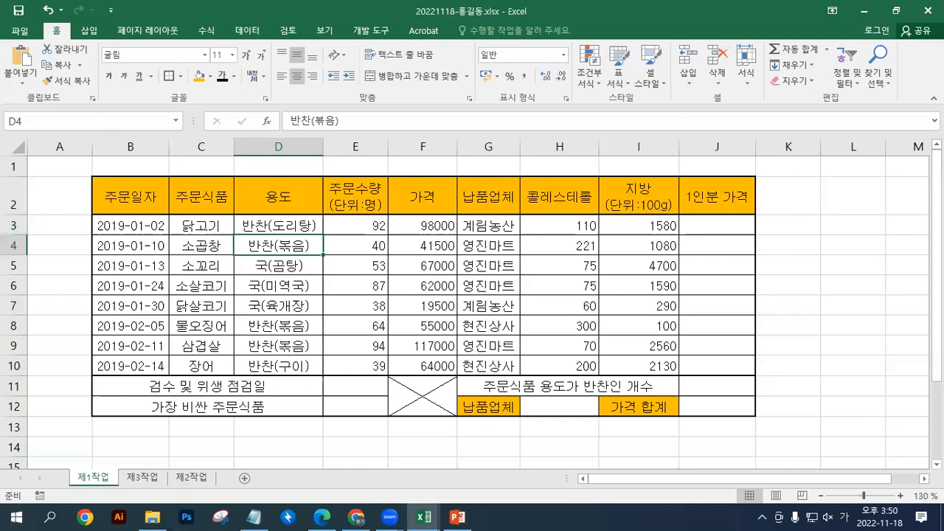
pyautogui.click(896, 13)
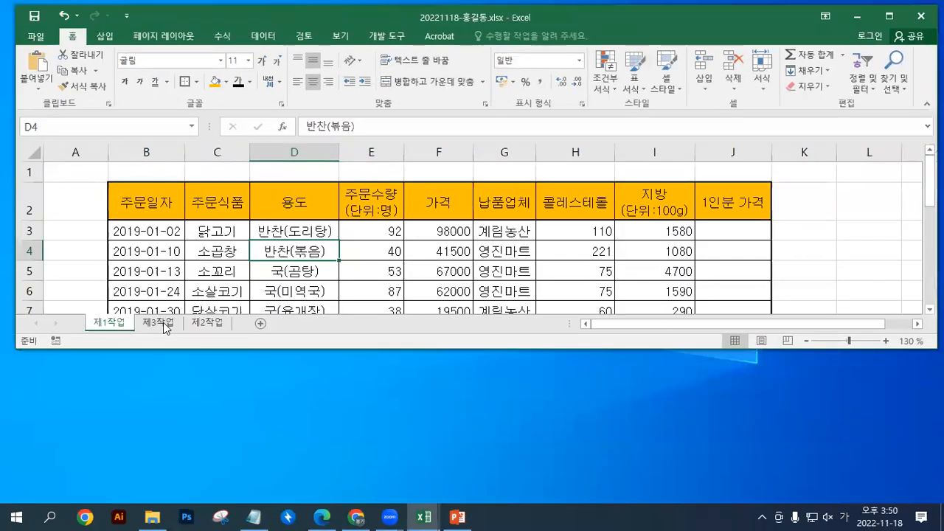
pyautogui.moveTo(166, 327); pyautogui.dragTo(239, 324)
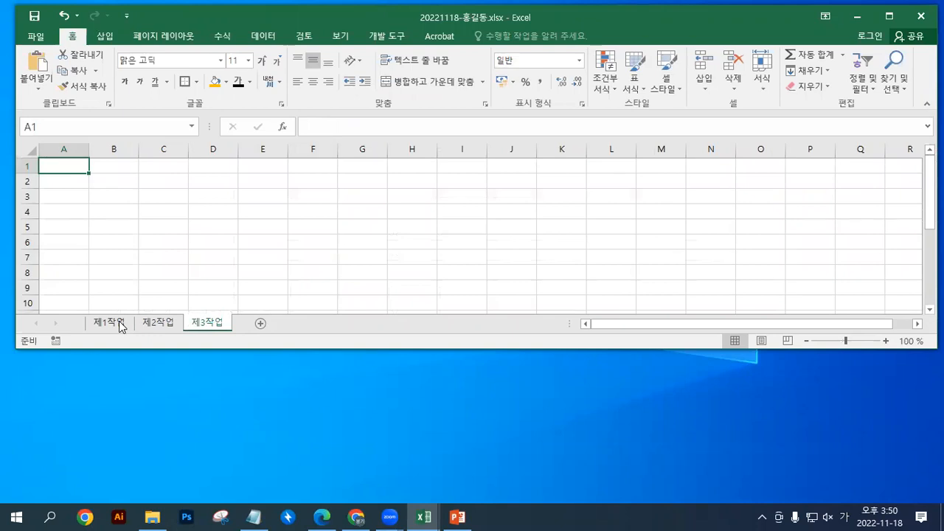
# - Group the sheets 제1작업 through 제3작업 and set the width of column A to 1 on all of them
pyautogui.keyDown('shift'); pyautogui.click(121, 325); pyautogui.keyUp('shift')
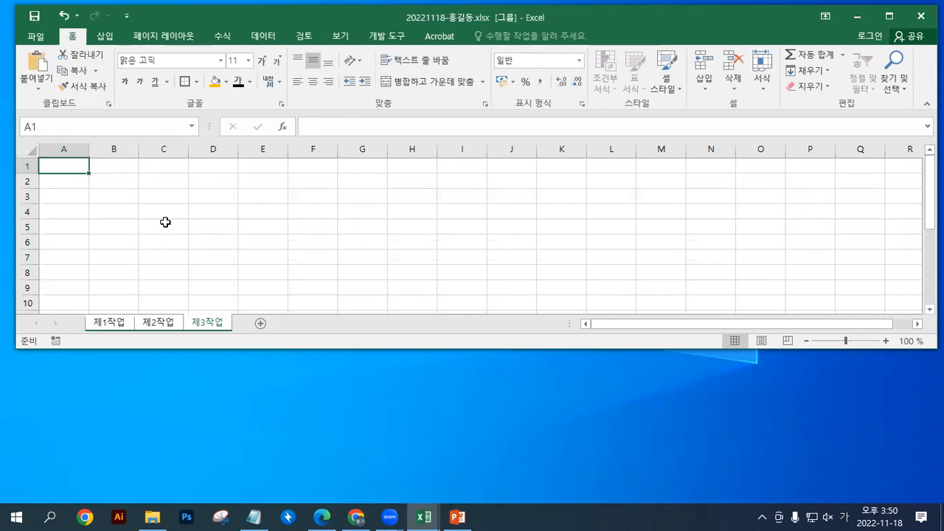
pyautogui.click(67, 149)
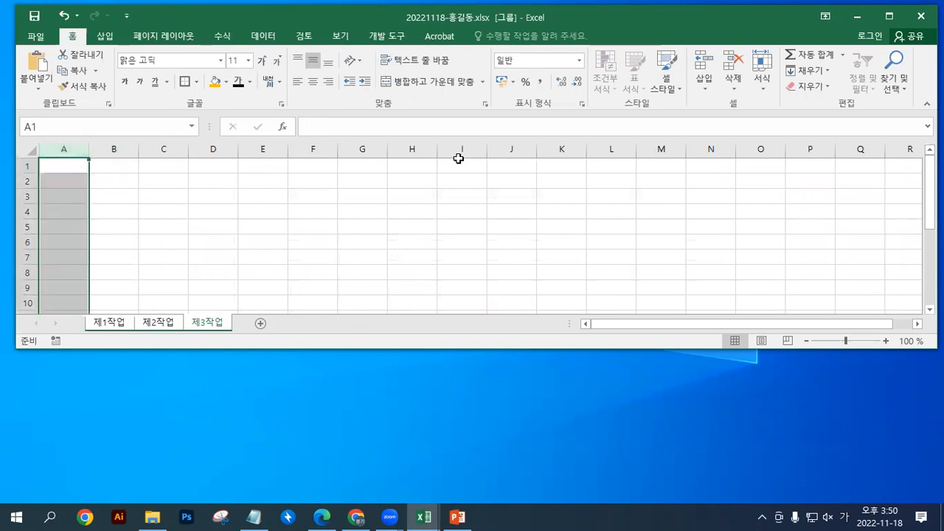
pyautogui.click(761, 82)
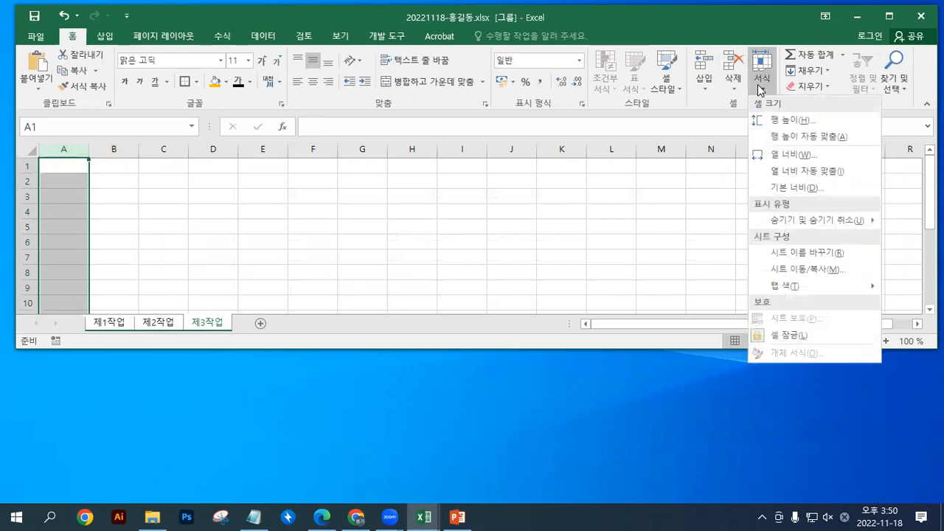
pyautogui.click(767, 155)
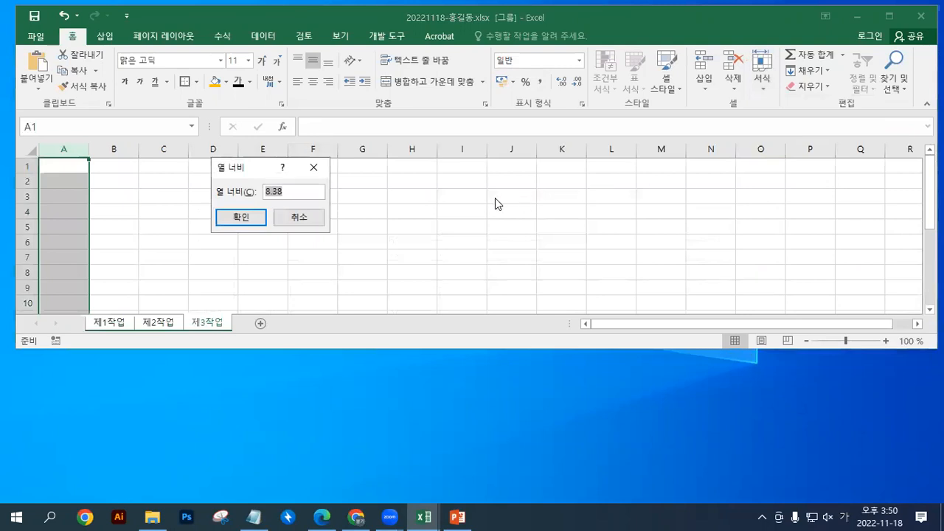
pyautogui.write('1')
pyautogui.click(242, 219)
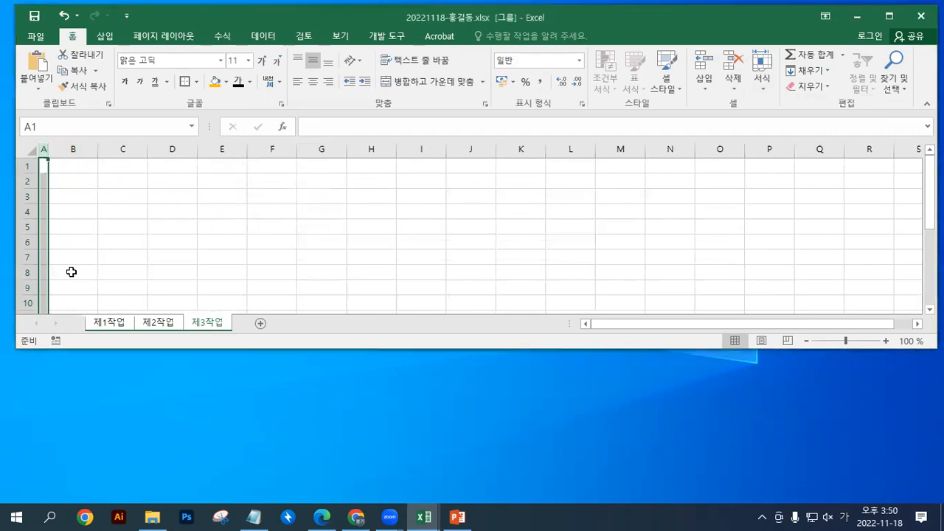
# - Ungroup the sheets, check column A on each one and return to 제1작업 in the maximized window
pyautogui.click(111, 322)
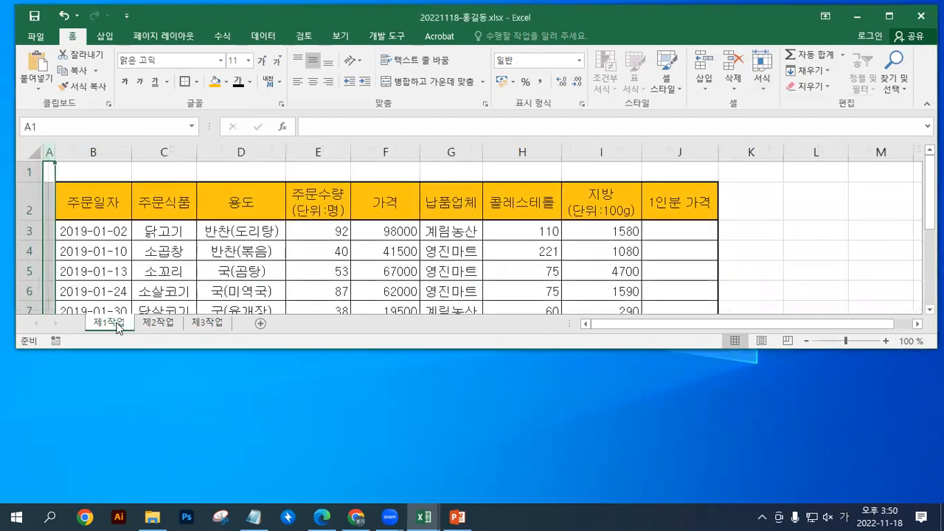
pyautogui.click(160, 324)
pyautogui.click(199, 323)
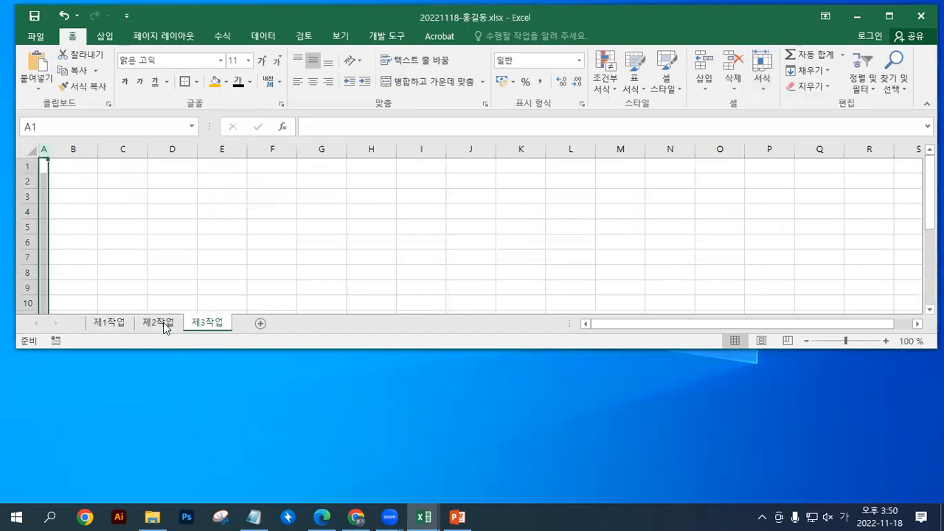
pyautogui.click(164, 323)
pyautogui.click(118, 323)
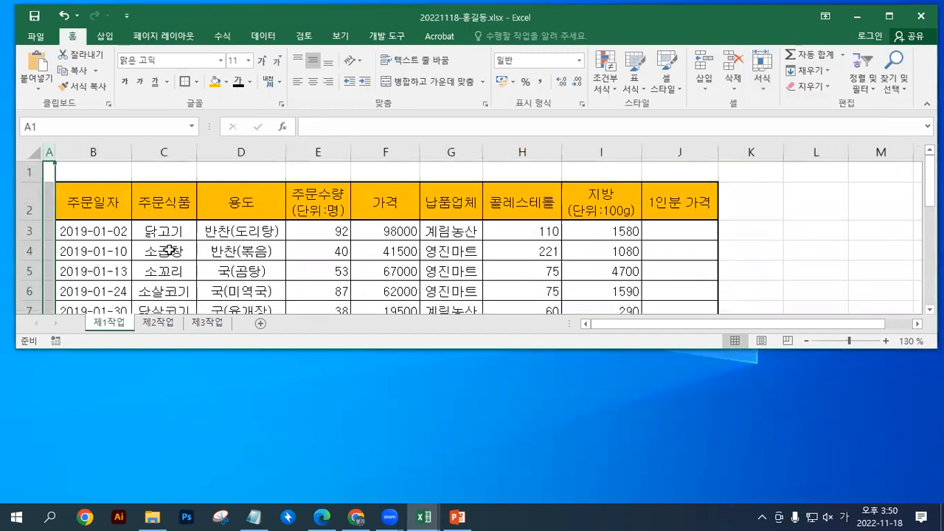
pyautogui.doubleClick(216, 17)
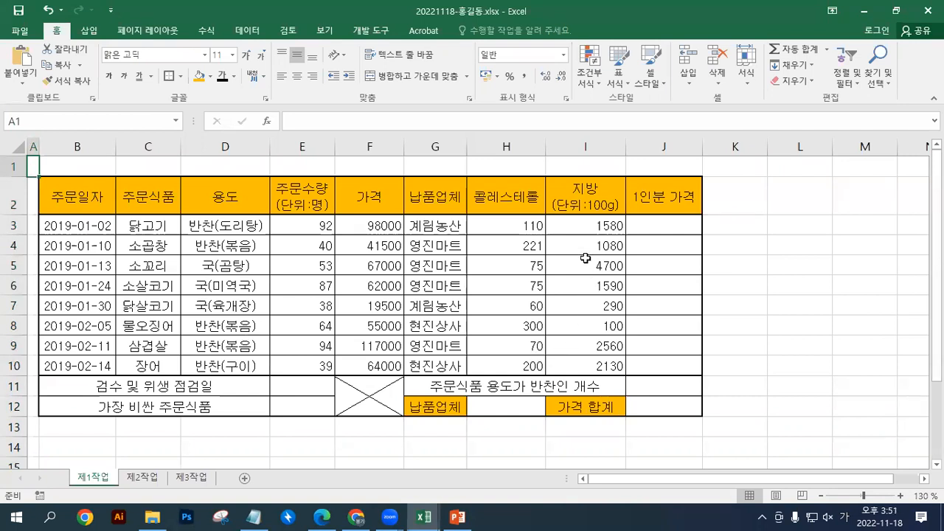
pyautogui.moveTo(591, 224); pyautogui.dragTo(583, 357)
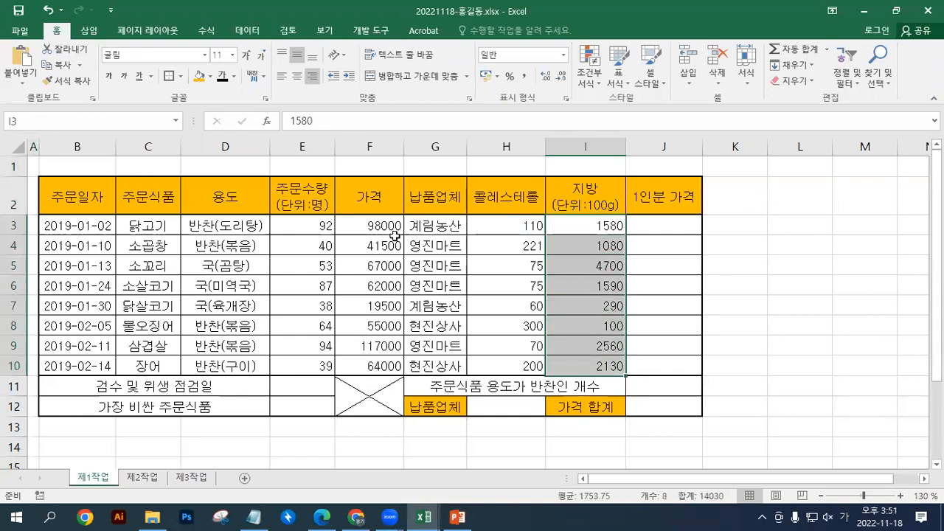
pyautogui.moveTo(375, 225); pyautogui.dragTo(379, 364)
pyautogui.moveTo(596, 225); pyautogui.dragTo(590, 360)
pyautogui.moveTo(359, 225); pyautogui.dragTo(378, 363)
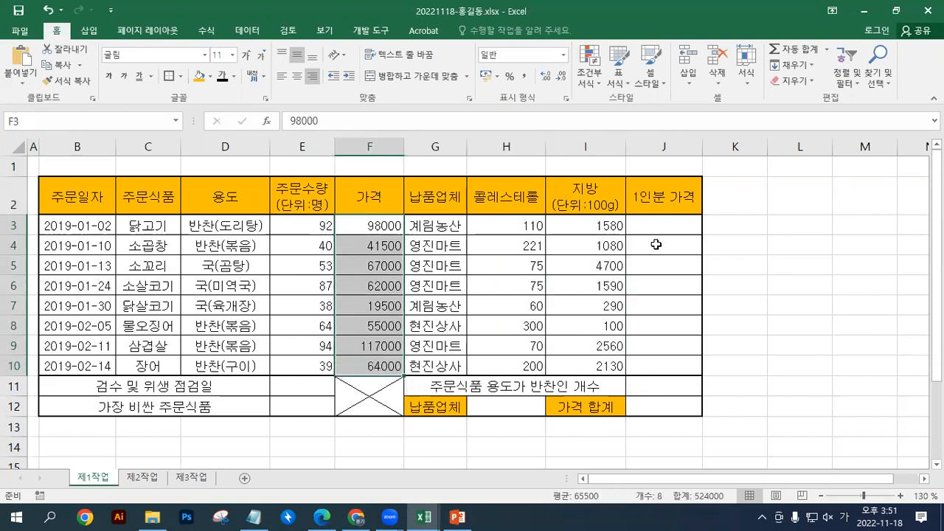
pyautogui.moveTo(658, 226); pyautogui.dragTo(661, 366)
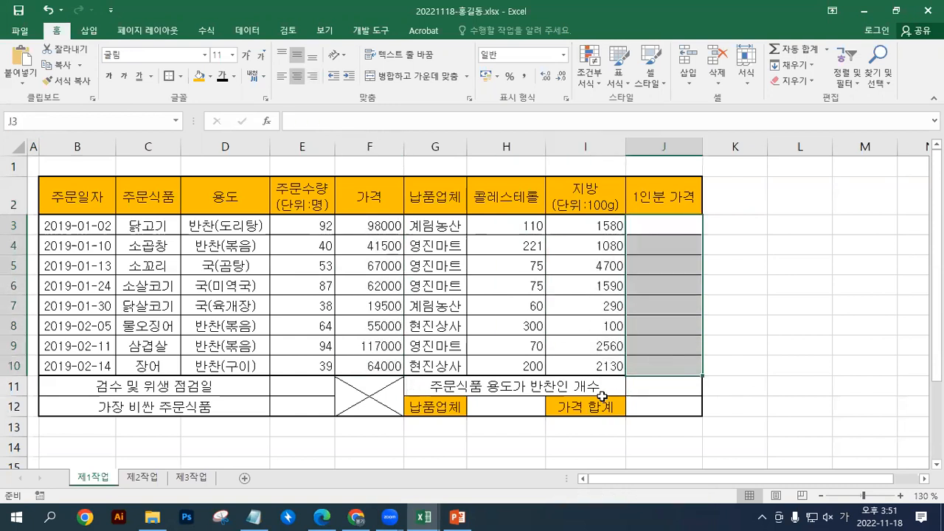
pyautogui.click(483, 367)
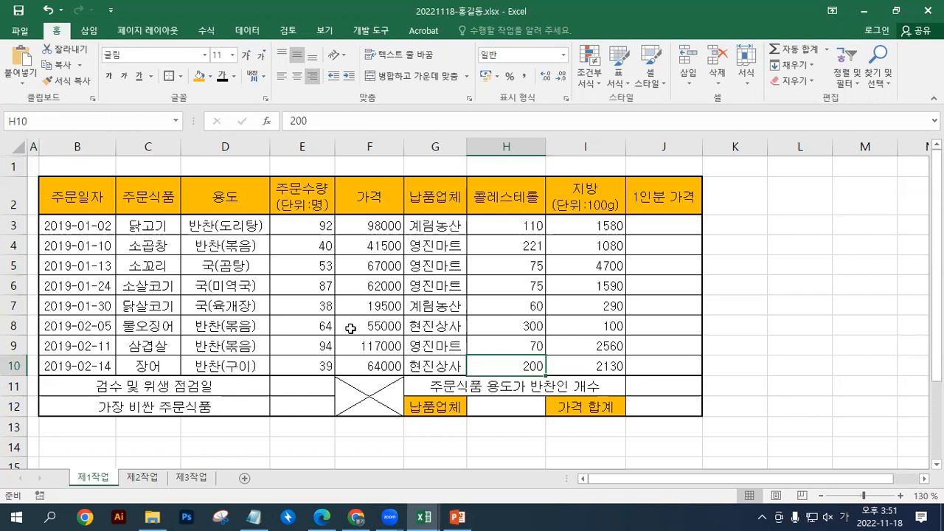
# - Add a list data validation to H12 with the source 계림농산,영진마트,현진상사 and choose 계림농산 in the cell
pyautogui.click(483, 409)
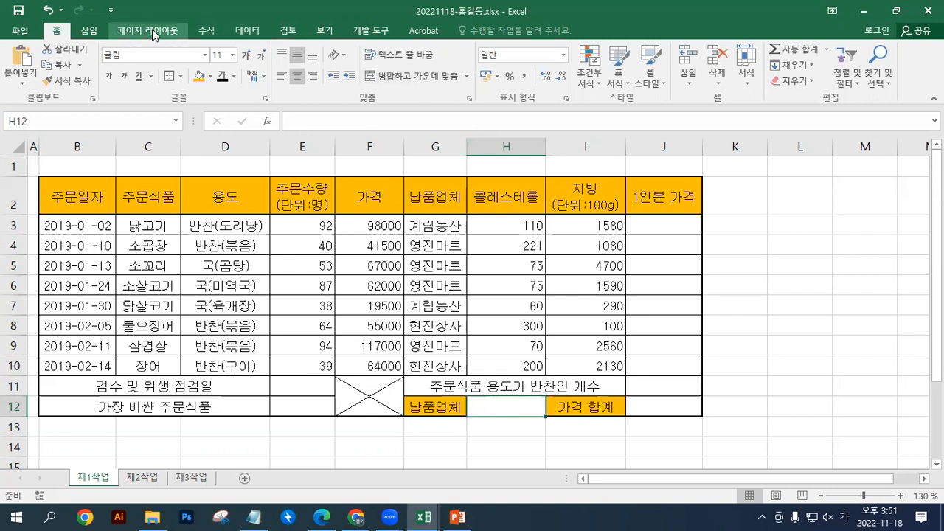
pyautogui.click(247, 30)
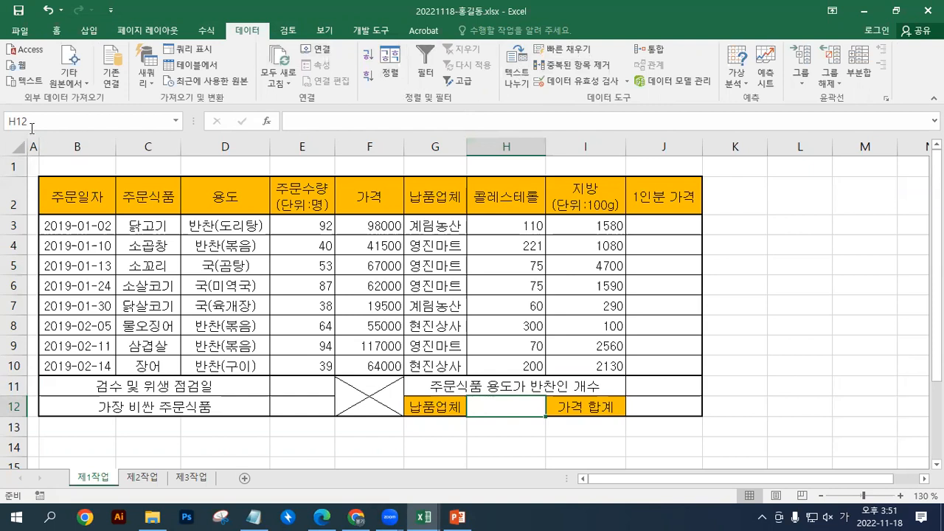
pyautogui.click(586, 85)
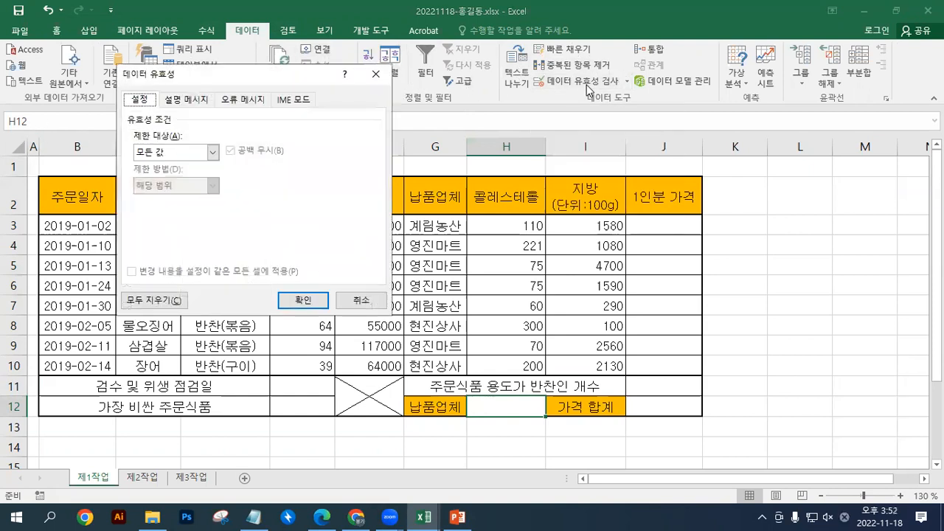
pyautogui.click(162, 153)
pyautogui.click(156, 197)
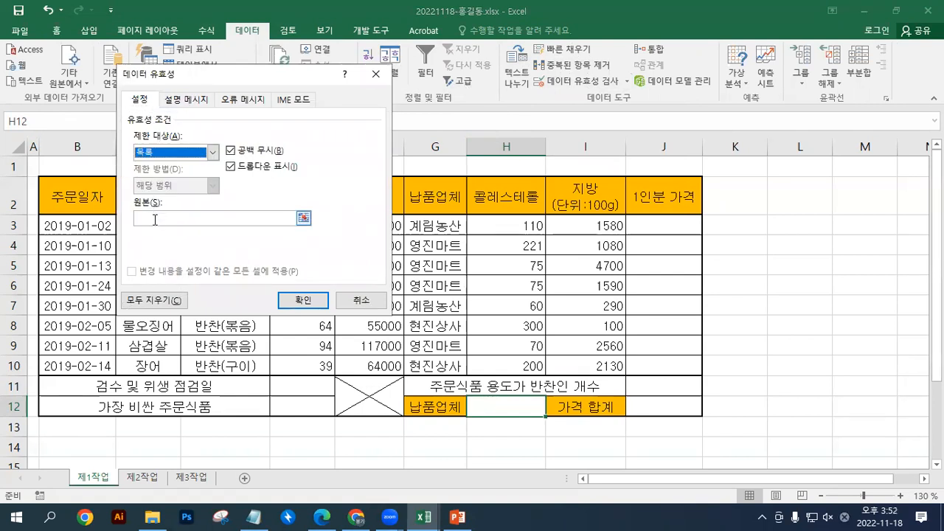
pyautogui.click(166, 220)
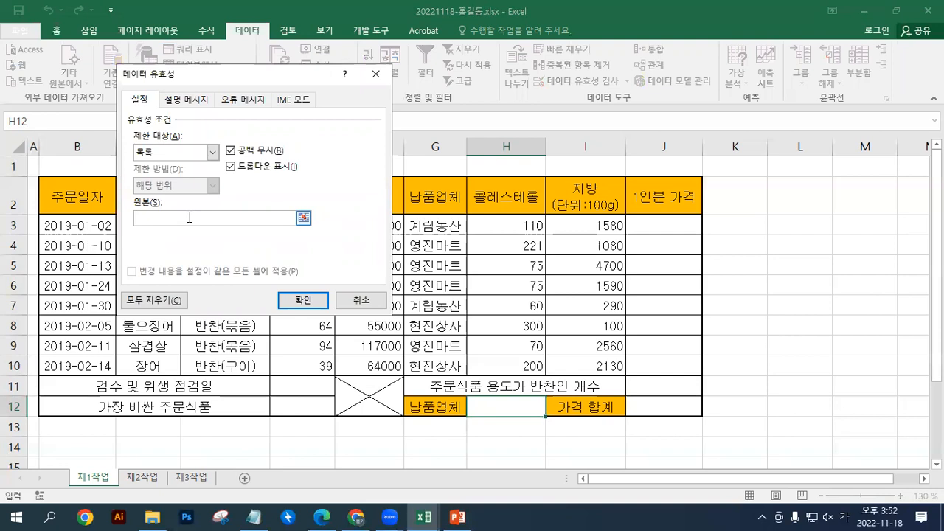
pyautogui.write('계림농산,영진마트,현진상사')
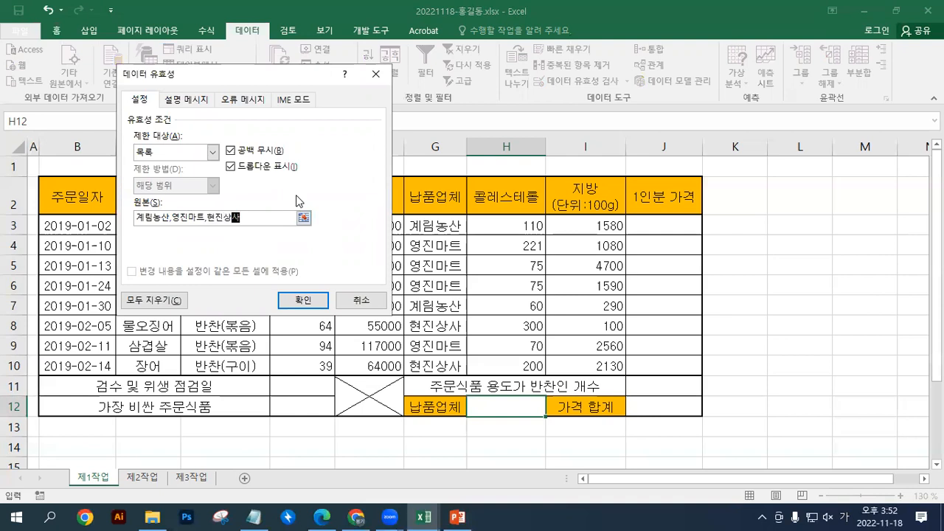
pyautogui.click(294, 302)
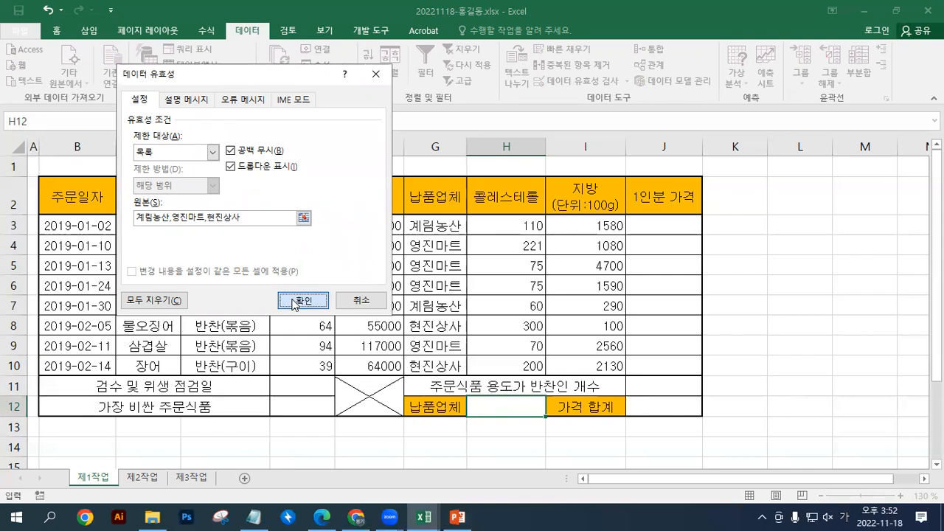
pyautogui.click(551, 409)
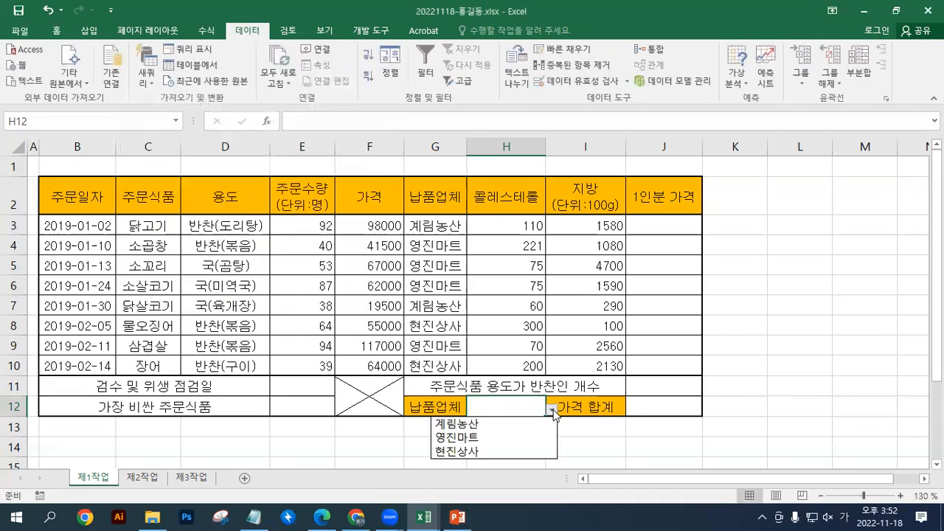
pyautogui.click(491, 424)
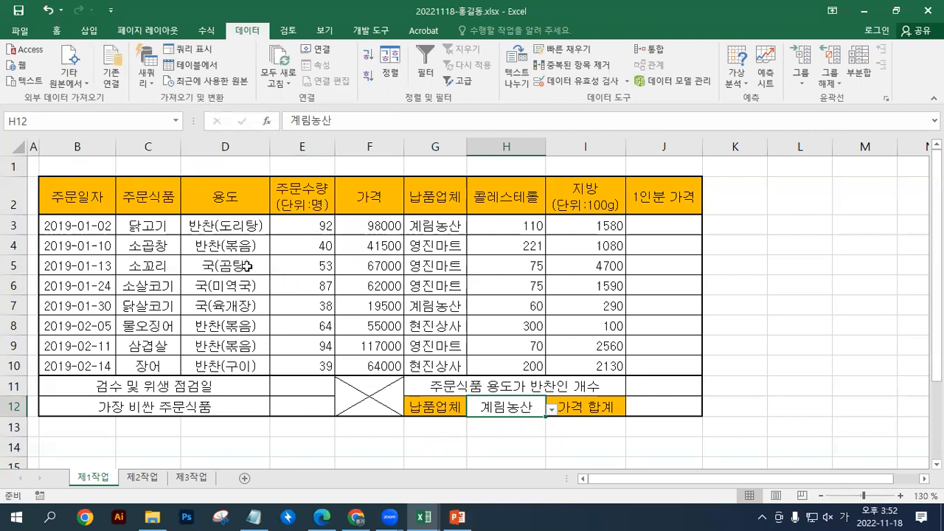
# - Define the name 주문내역 for the ordered food cells C3:C10
pyautogui.moveTo(148, 225); pyautogui.dragTo(153, 357)
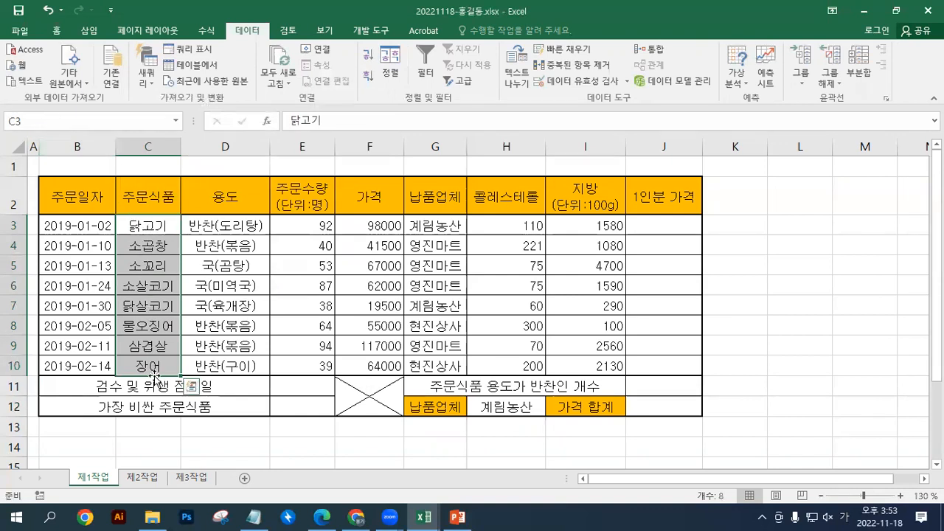
pyautogui.click(55, 120)
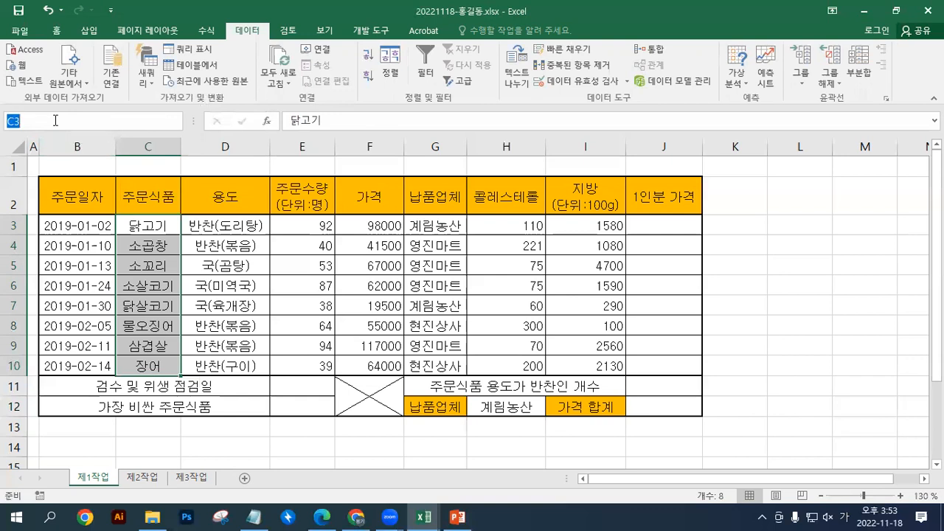
pyautogui.press('super+plus')
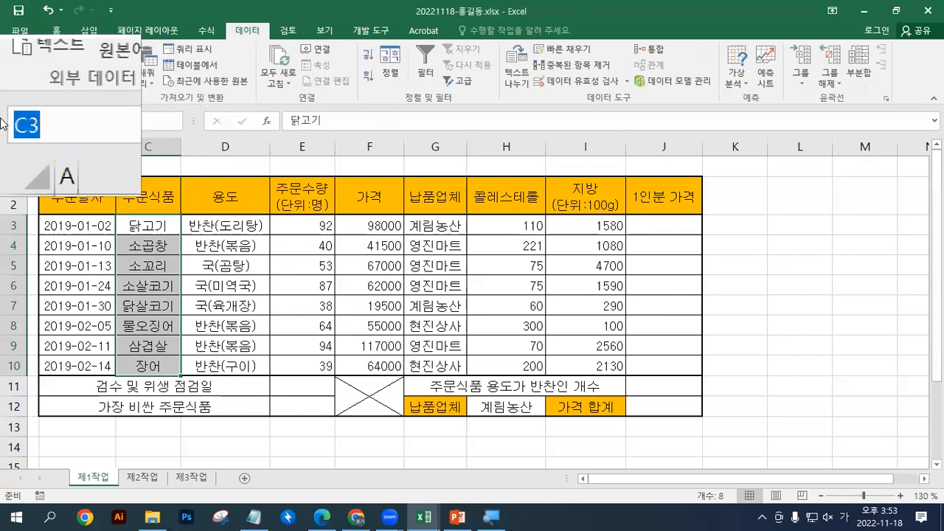
pyautogui.write('주문내여ㄱ')
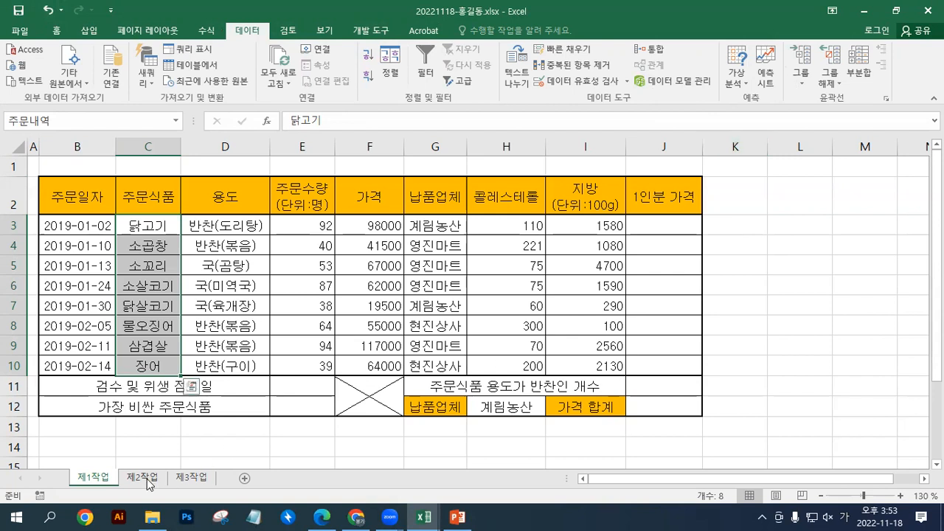
# - Restore the workbook window to its smaller size and insert a new sheet directly after 제1작업
pyautogui.click(896, 11)
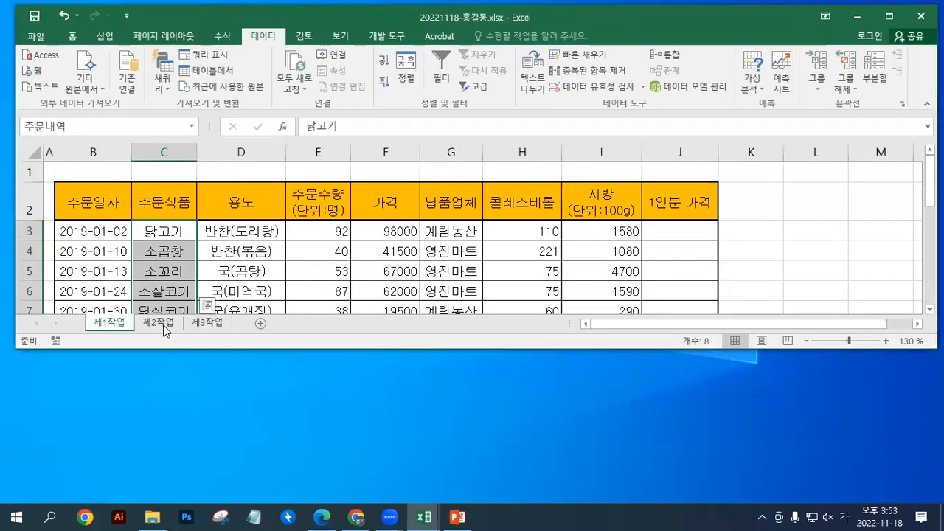
pyautogui.click(259, 325)
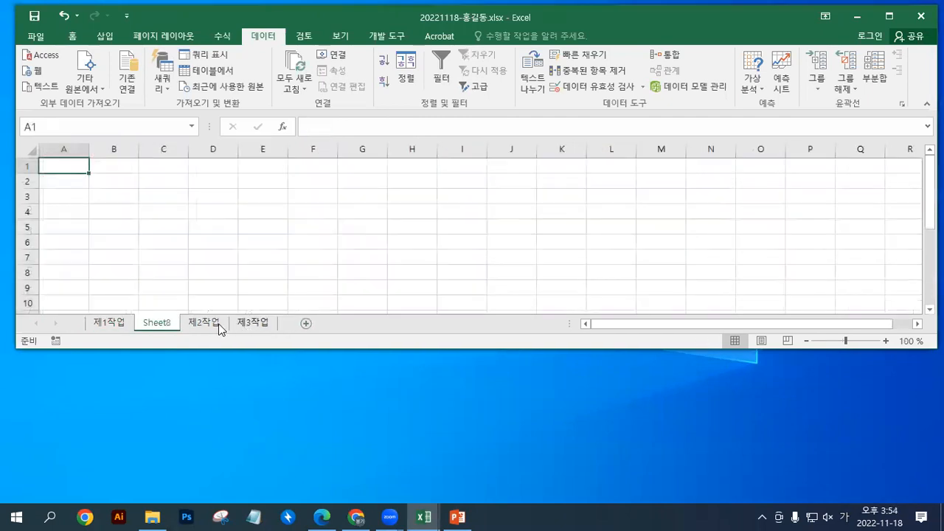
# - Move the newly inserted sheet behind 제3작업 so it is last, and maximize the workbook window
pyautogui.moveTo(167, 324); pyautogui.dragTo(277, 323)
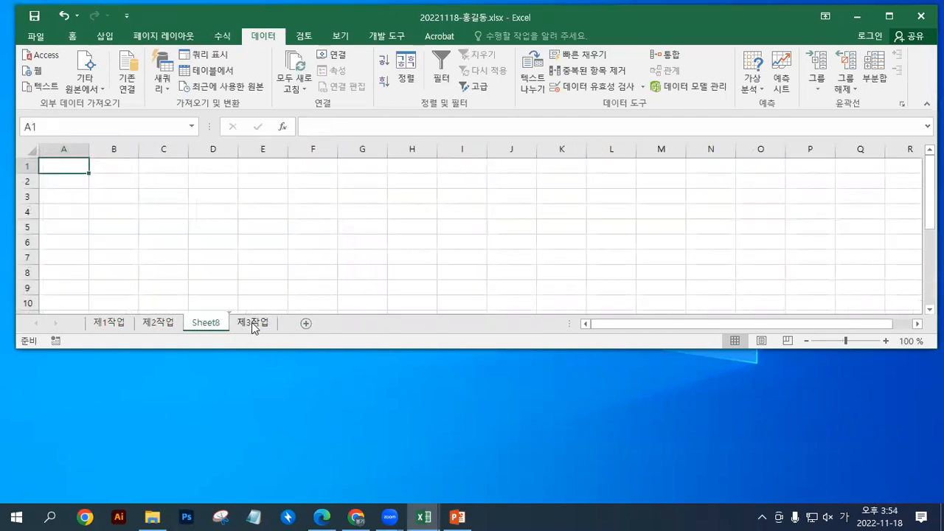
pyautogui.moveTo(207, 322)
pyautogui.mouseDown()
pyautogui.moveTo(290, 323)
pyautogui.moveTo(257, 323)
pyautogui.mouseUp()
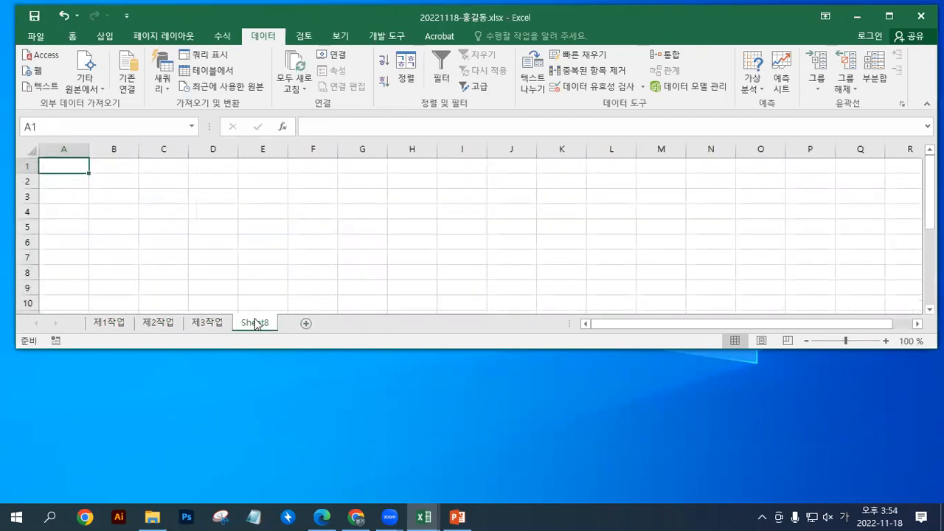
pyautogui.doubleClick(364, 16)
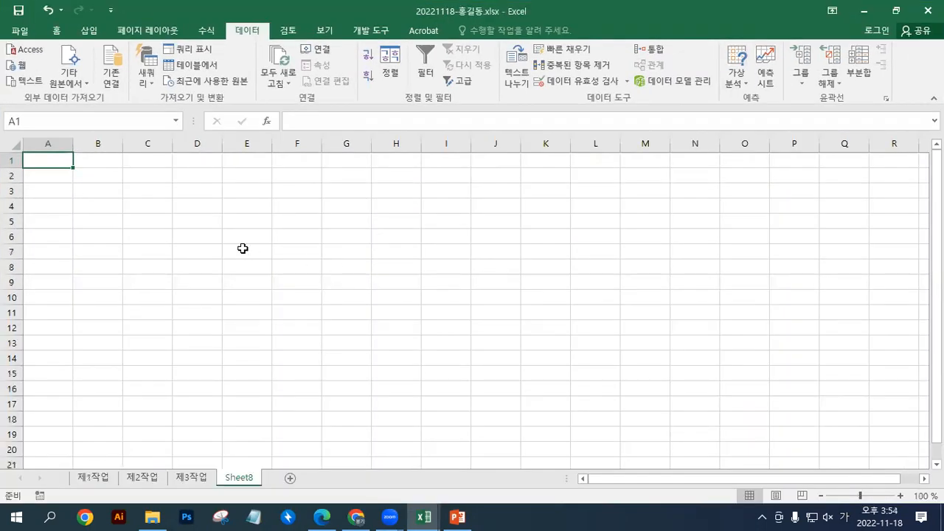
# - Enter 표시형식 in B2 and the number 12345.6789 in B3 of the new sheet
pyautogui.keyDown('ctrl'); pyautogui.scroll(3, 243, 248); pyautogui.keyUp('ctrl')
pyautogui.keyDown('ctrl'); pyautogui.scroll(1, 242, 248); pyautogui.keyUp('ctrl')
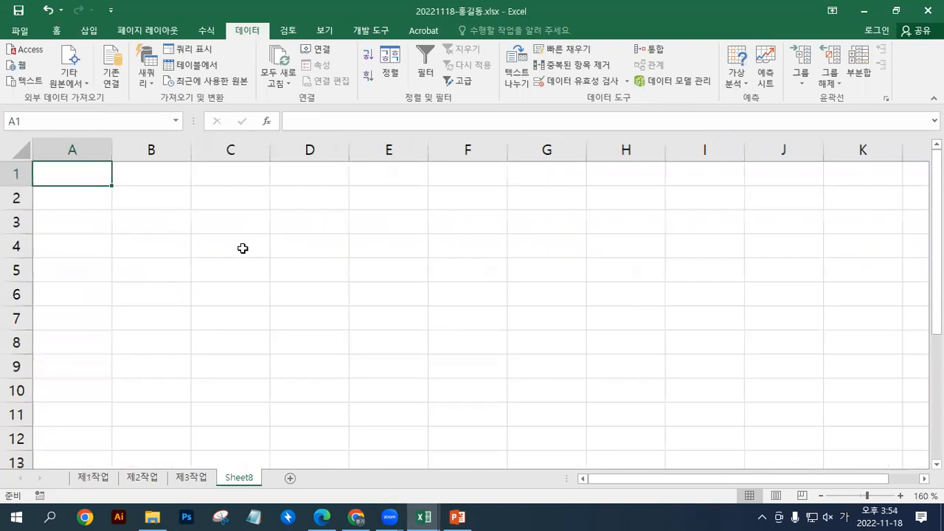
pyautogui.click(173, 206)
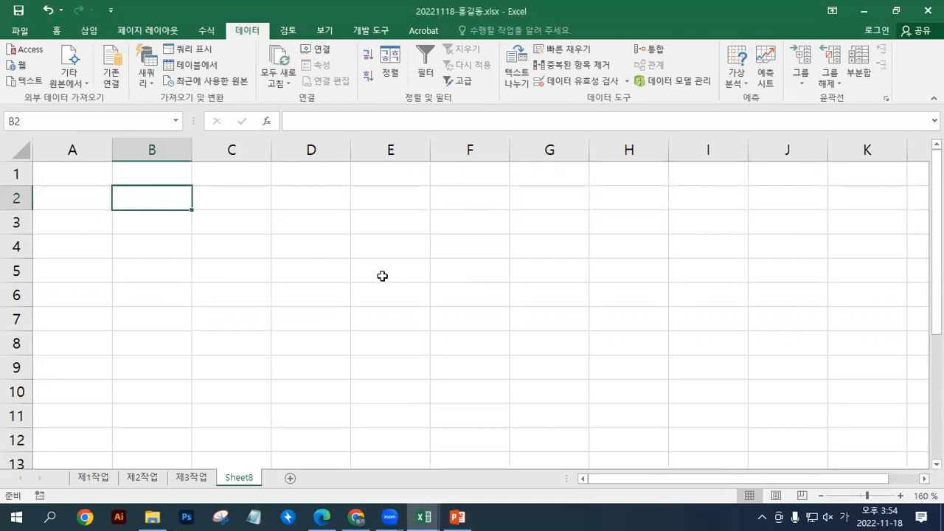
pyautogui.write('표시형식')
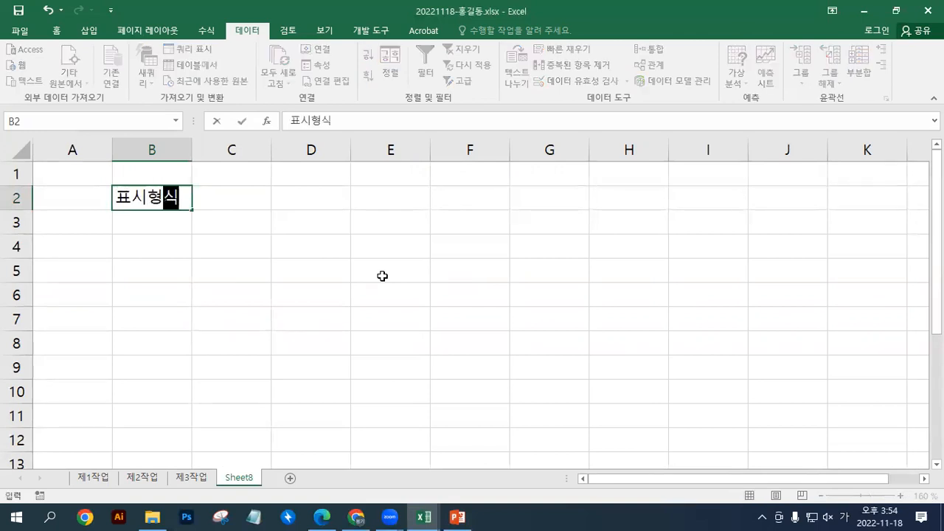
pyautogui.press('Return')
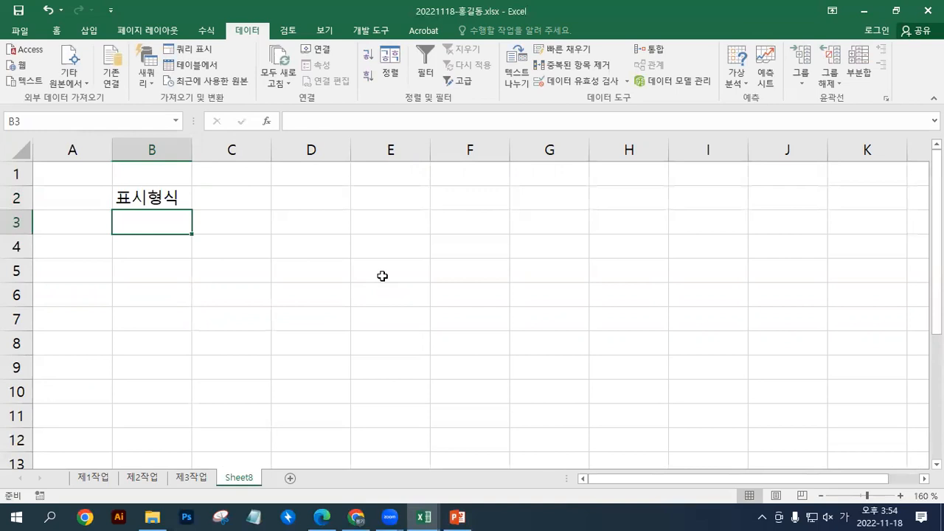
pyautogui.write('123')
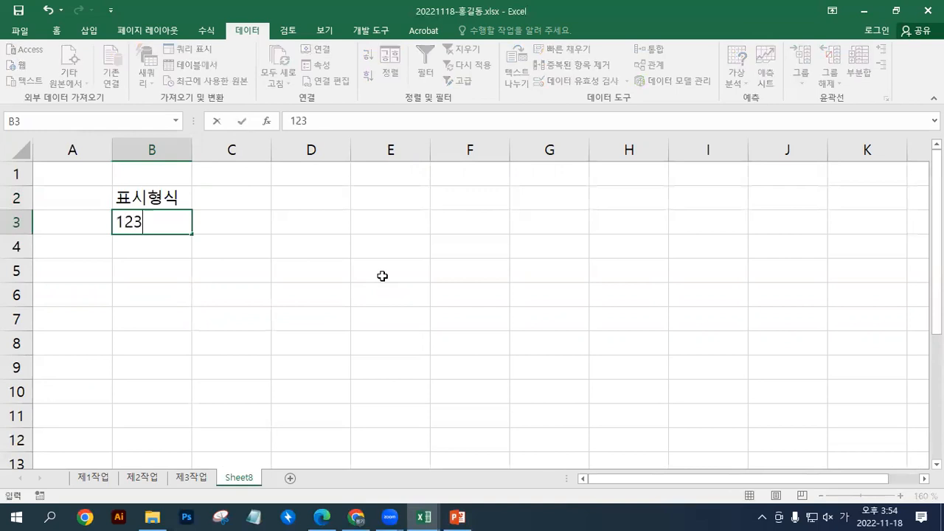
pyautogui.write('45.6789')
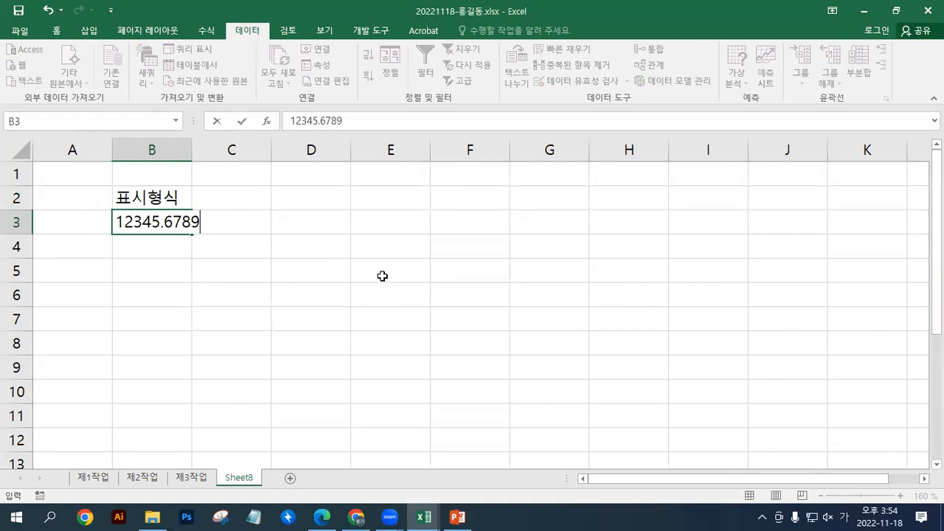
pyautogui.press('Return')
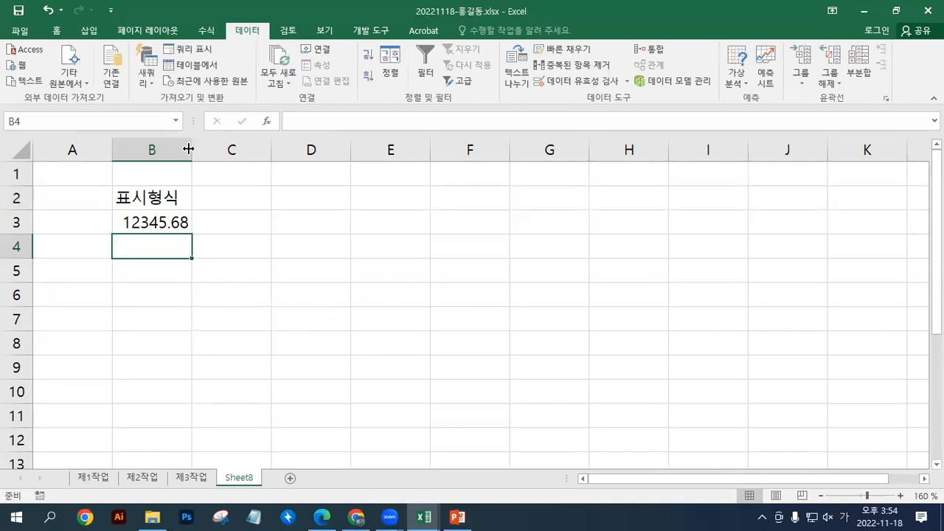
# - Widen column B to fit the full number, and enter 0 in B4 and -1234.56789 in B5
pyautogui.moveTo(189, 149); pyautogui.dragTo(231, 149)
pyautogui.write('0')
pyautogui.press('Return')
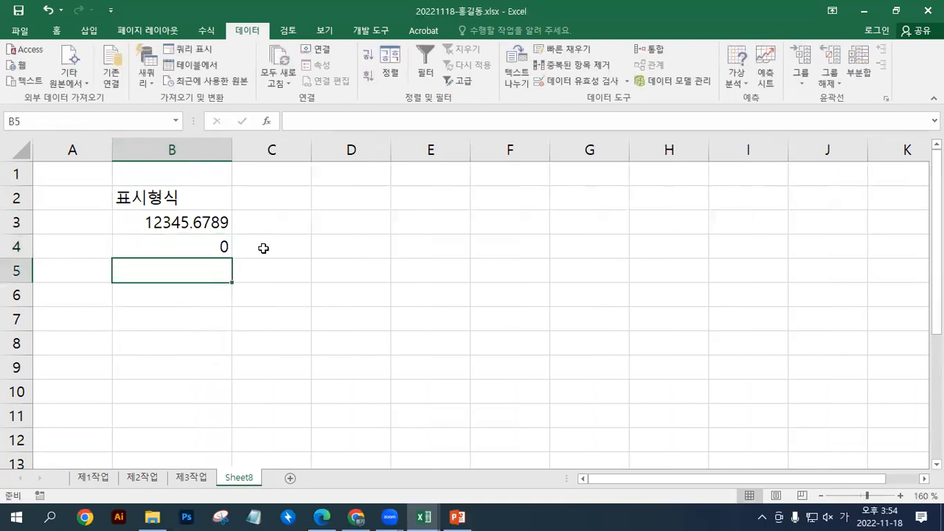
pyautogui.write('-1234.56789')
pyautogui.press('Return')
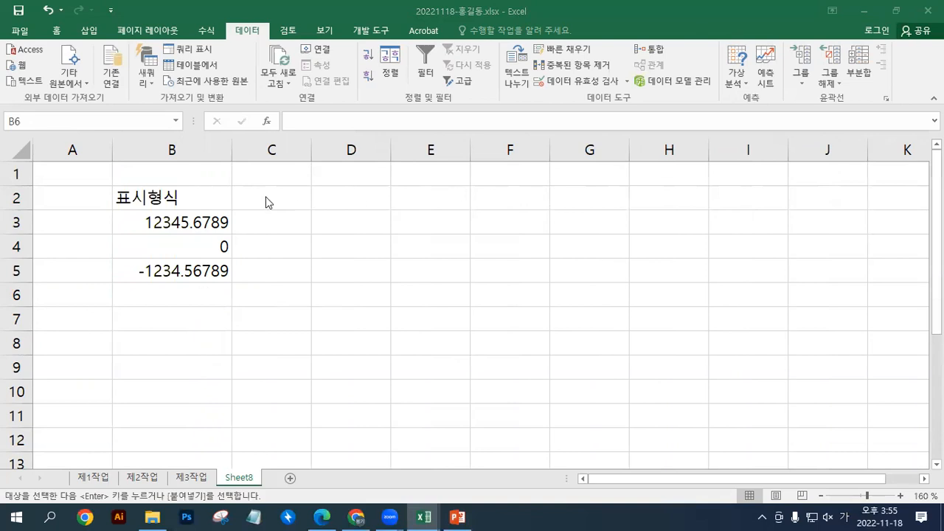
# - Replace the text in B2 with "* 표시형식 : 데이터의 표현 방식을 변경하는 기능(원본 변형 없음)"
pyautogui.click(203, 195)
pyautogui.write('* 표시형식 : 데이터의 표현 방식을 변경하는 기능(원본 변형 없음)')
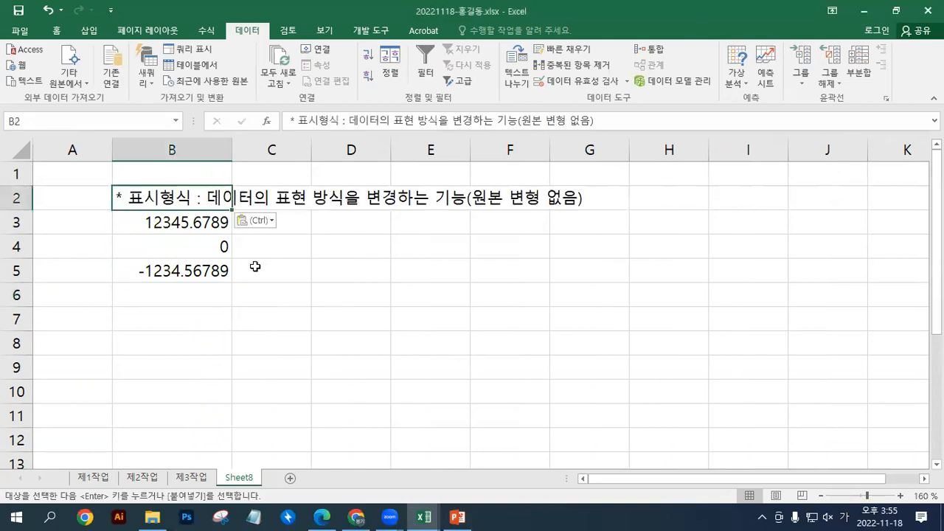
pyautogui.click(266, 290)
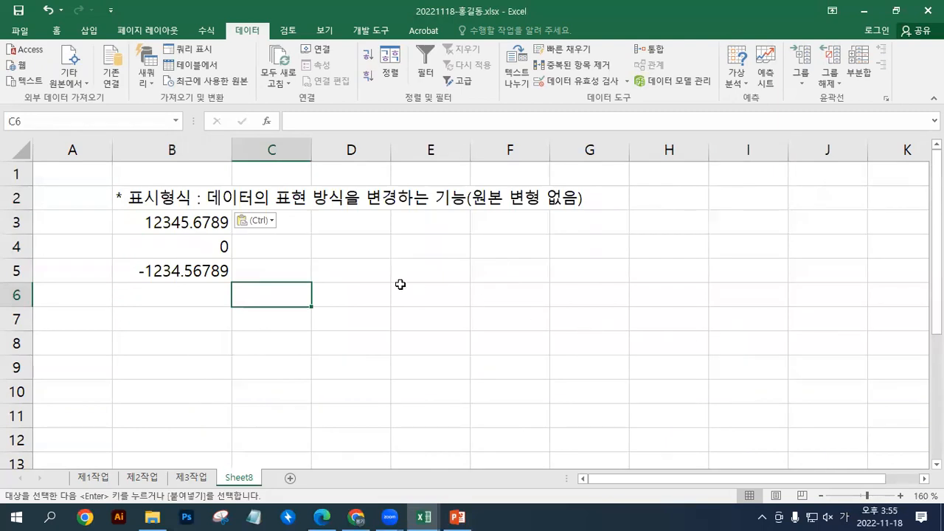
# - Increase the displayed decimal places of the numbers in B3:B5 well beyond ten digits
pyautogui.moveTo(202, 226); pyautogui.dragTo(201, 271)
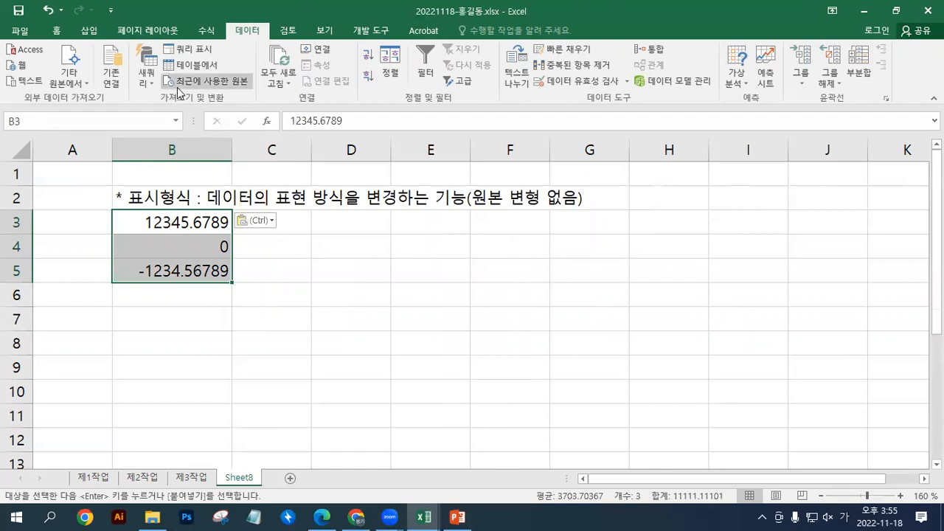
pyautogui.click(52, 30)
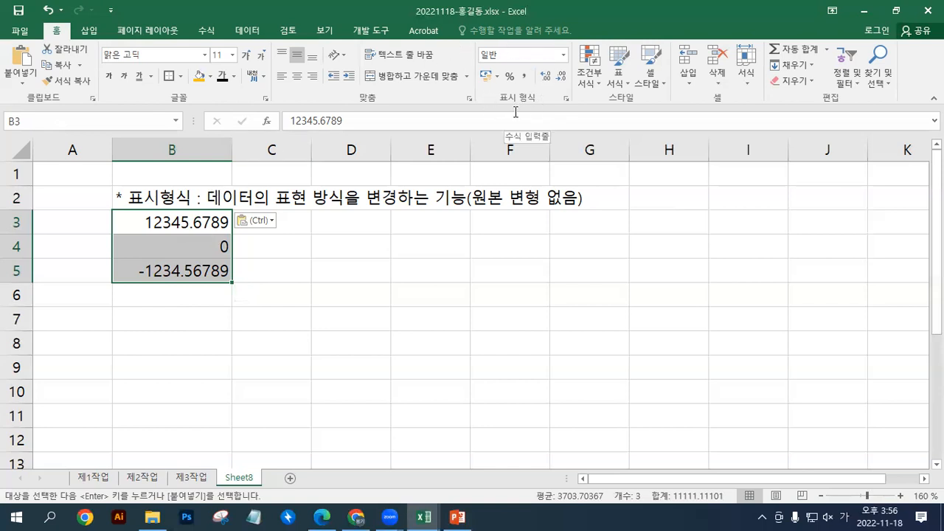
pyautogui.click(548, 85)
pyautogui.click(549, 85)
pyautogui.click(549, 85)
pyautogui.click(549, 85)
pyautogui.click(549, 85)
pyautogui.click(548, 84)
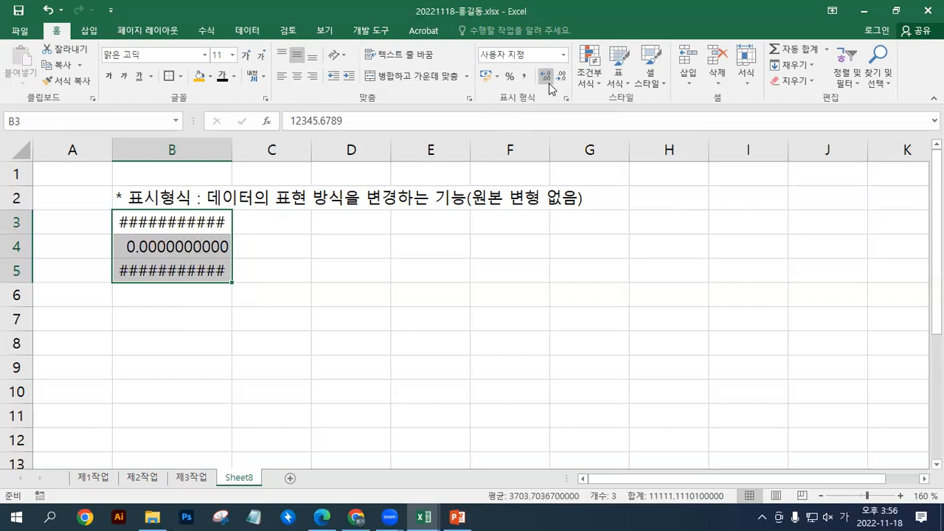
pyautogui.click(549, 85)
pyautogui.click(549, 84)
pyautogui.click(548, 85)
pyautogui.click(549, 85)
pyautogui.click(548, 85)
pyautogui.click(549, 85)
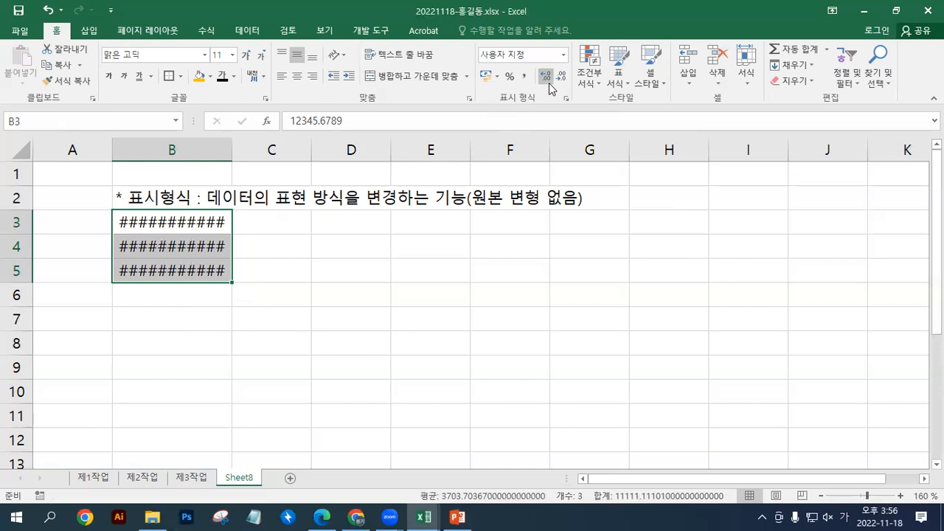
pyautogui.click(548, 84)
# - Decrease the displayed decimals of B3:B5 to two places
pyautogui.click(563, 76)
pyautogui.click(563, 76)
pyautogui.click(563, 76)
pyautogui.click(563, 76)
pyautogui.click(563, 75)
pyautogui.click(562, 76)
pyautogui.click(563, 76)
pyautogui.click(563, 76)
pyautogui.click(563, 76)
pyautogui.click(563, 76)
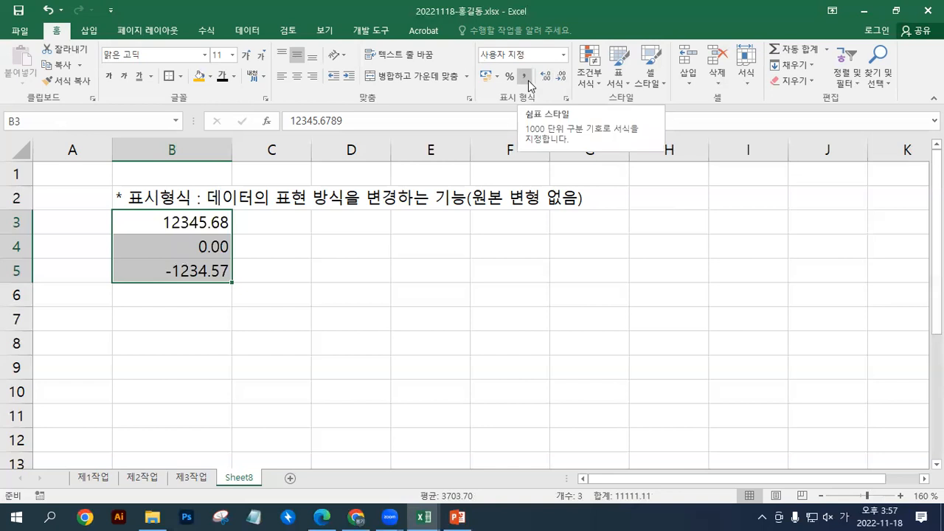
# - Apply the comma style to B3:B5 and switch the cells to the Korean won (₩ 한국어) accounting format
pyautogui.click(528, 80)
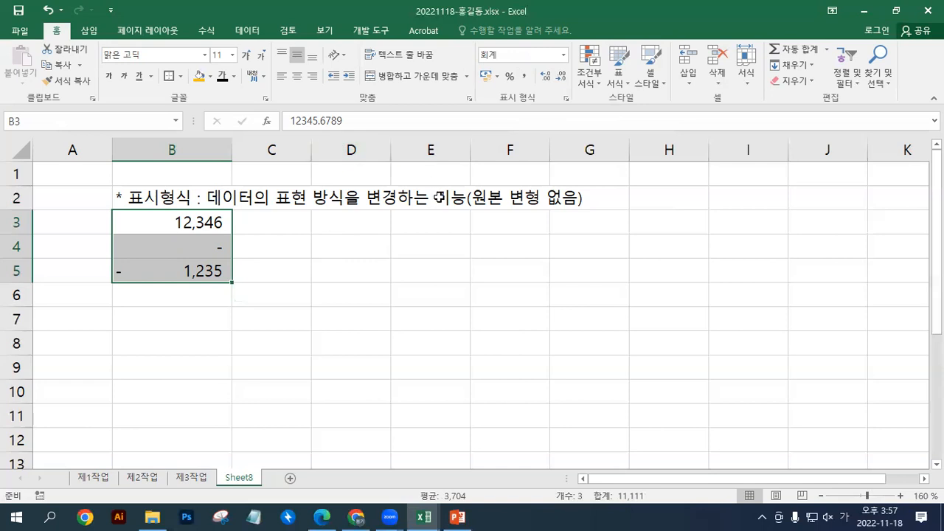
pyautogui.click(498, 79)
pyautogui.click(498, 77)
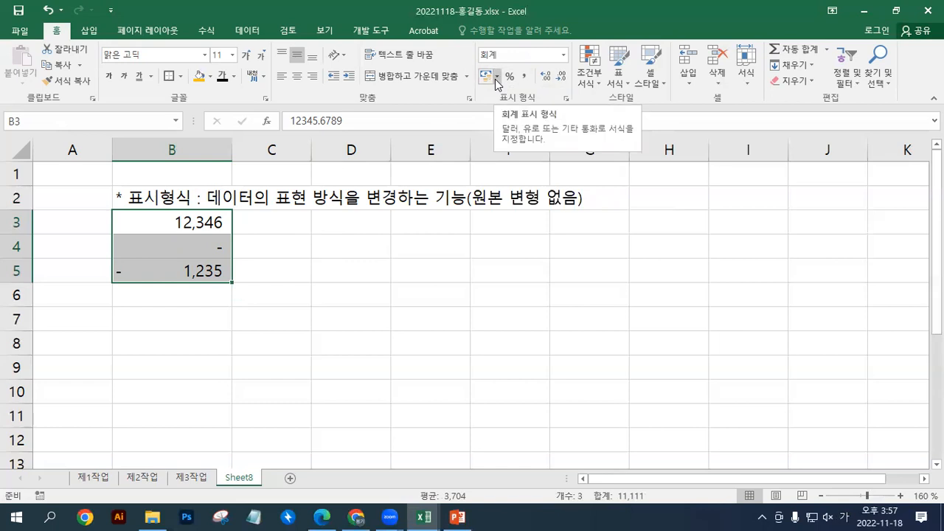
pyautogui.click(496, 77)
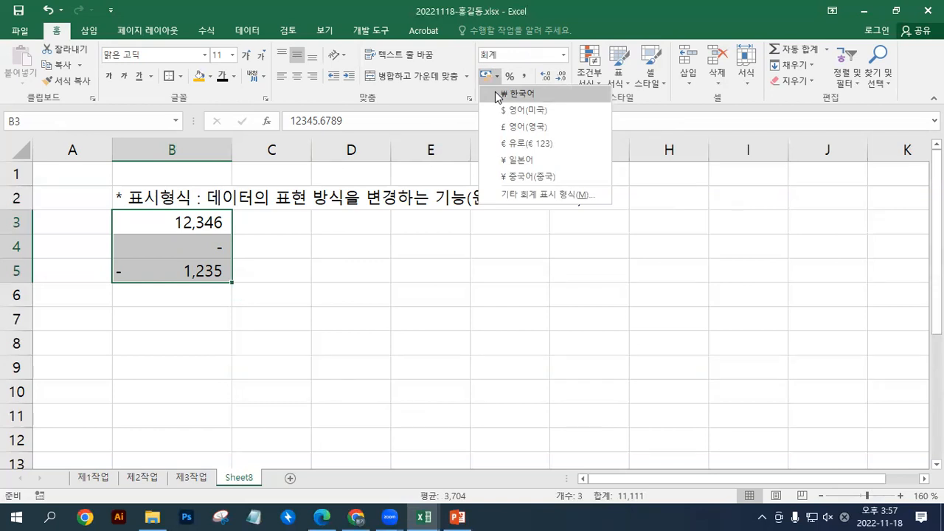
pyautogui.click(498, 95)
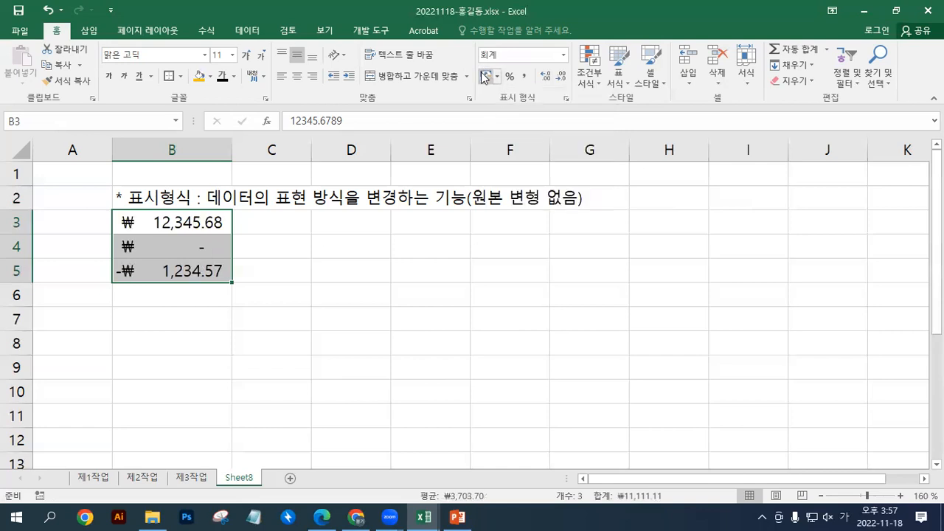
pyautogui.click(485, 76)
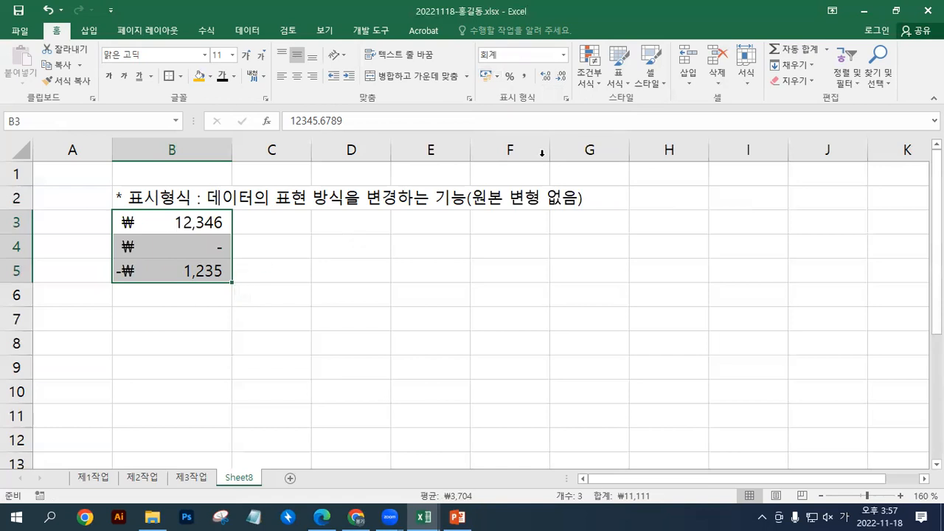
# - Show two decimal places for the won amounts in B3:B5 and inspect the zero value in B4
pyautogui.click(546, 77)
pyautogui.click(546, 77)
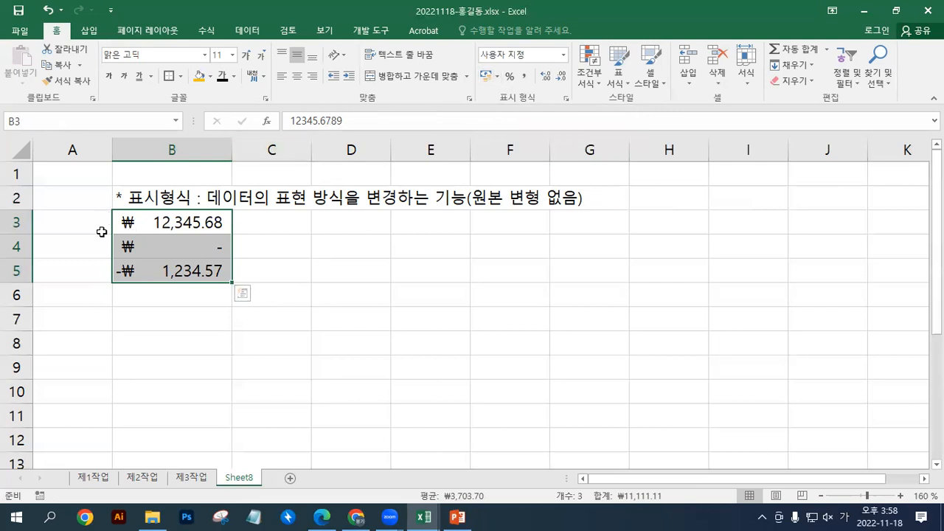
pyautogui.click(198, 251)
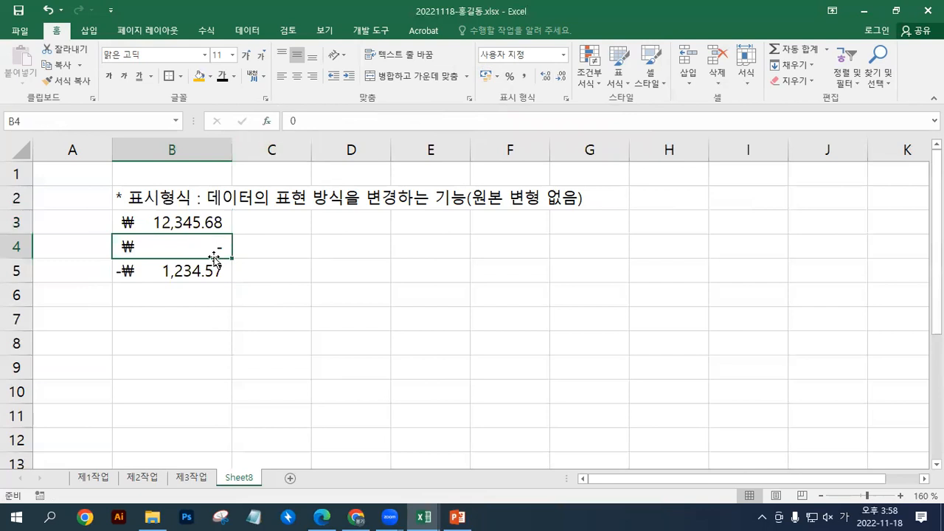
pyautogui.moveTo(159, 222); pyautogui.dragTo(164, 260)
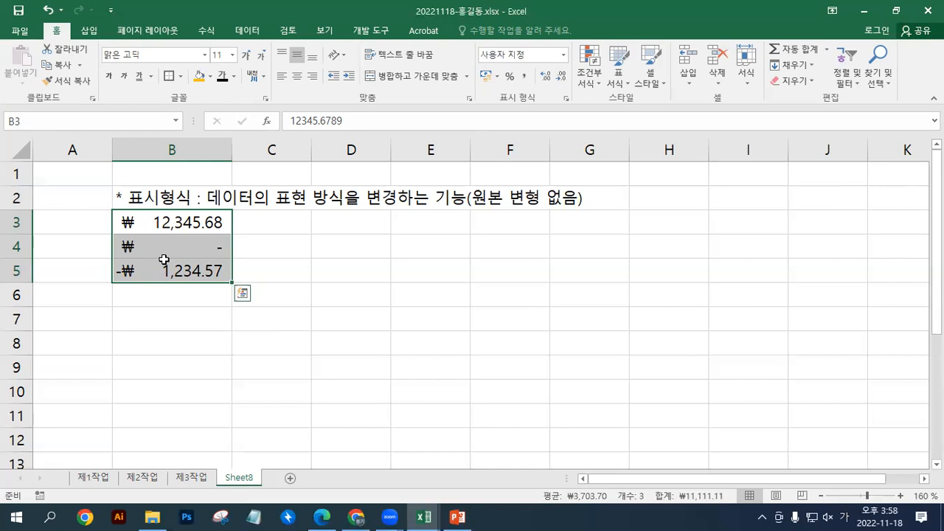
# - Enter 0.1275 in B6 below the won amounts and select that cell
pyautogui.click(172, 301)
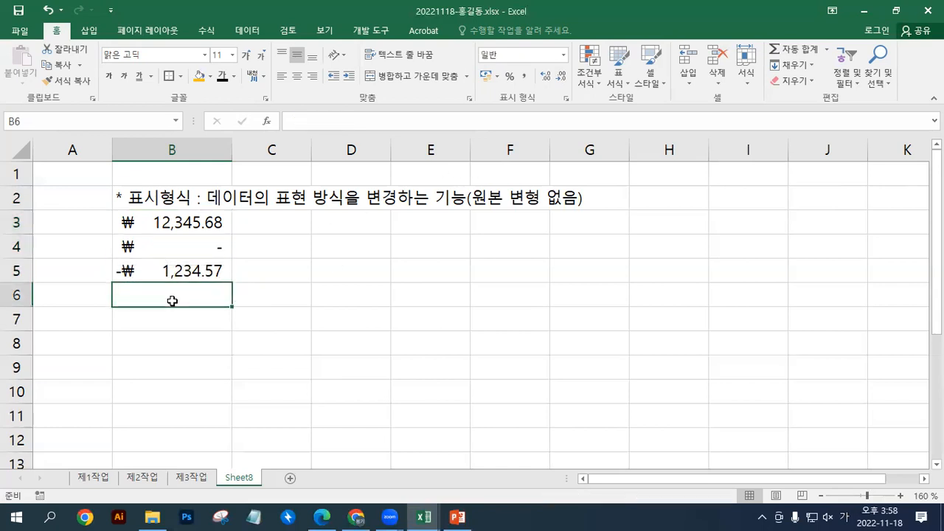
pyautogui.write('0.1275')
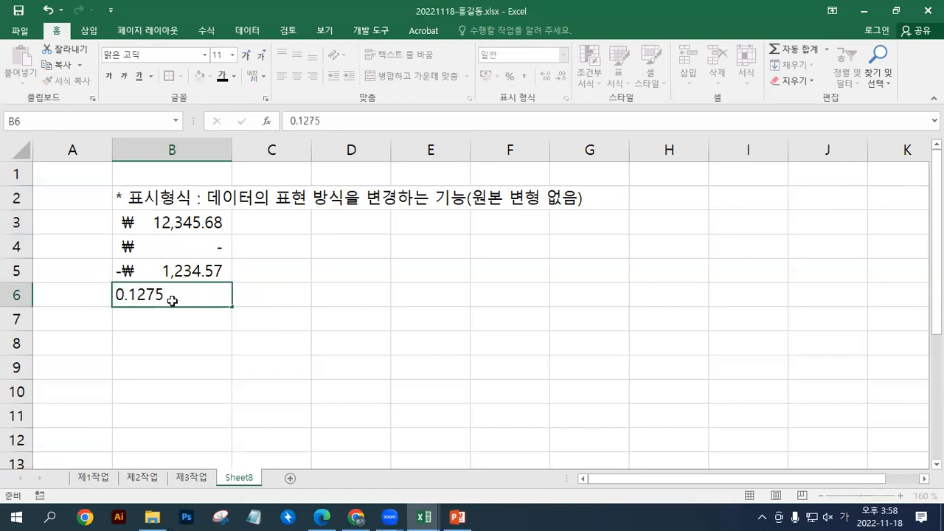
pyautogui.press('Return')
pyautogui.click(168, 298)
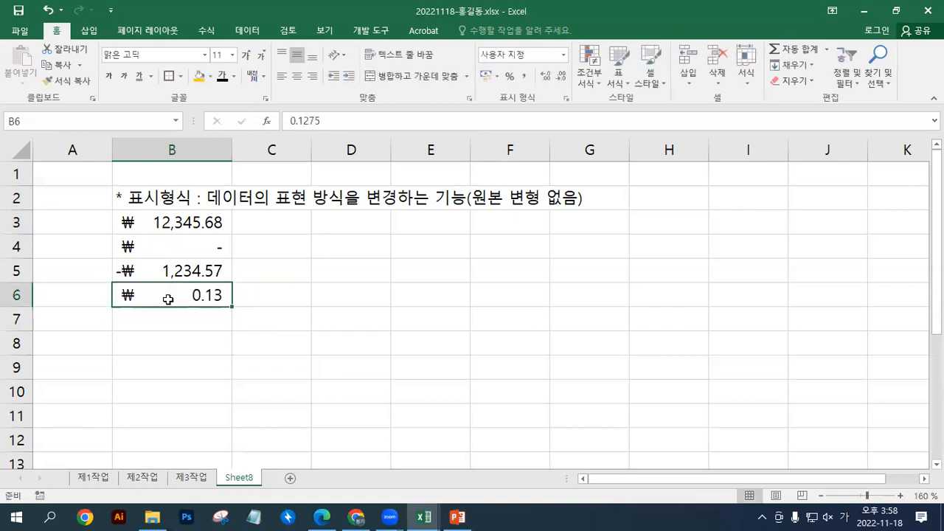
# - Reset the number format of B3:B6 to 일반 and select B6
pyautogui.moveTo(200, 220); pyautogui.dragTo(209, 284)
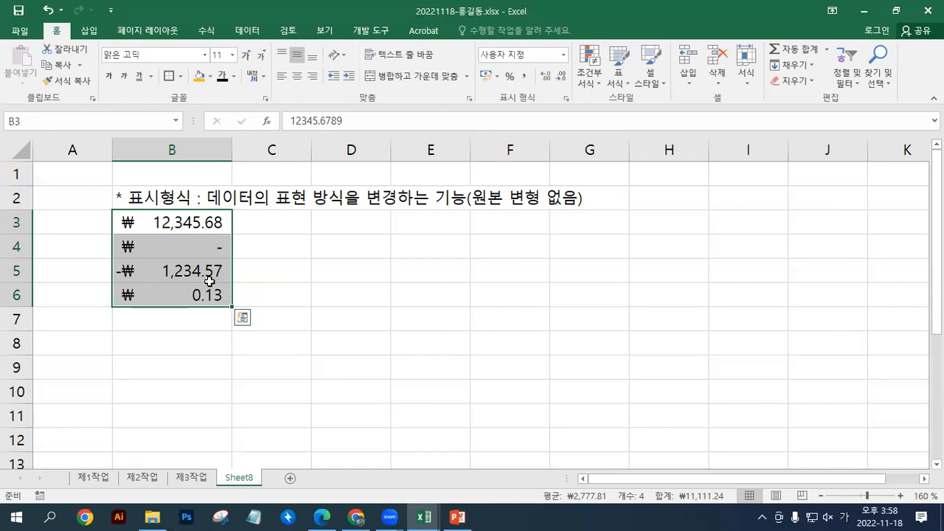
pyautogui.moveTo(192, 215); pyautogui.dragTo(198, 293)
pyautogui.click(563, 54)
pyautogui.click(564, 56)
pyautogui.click(564, 56)
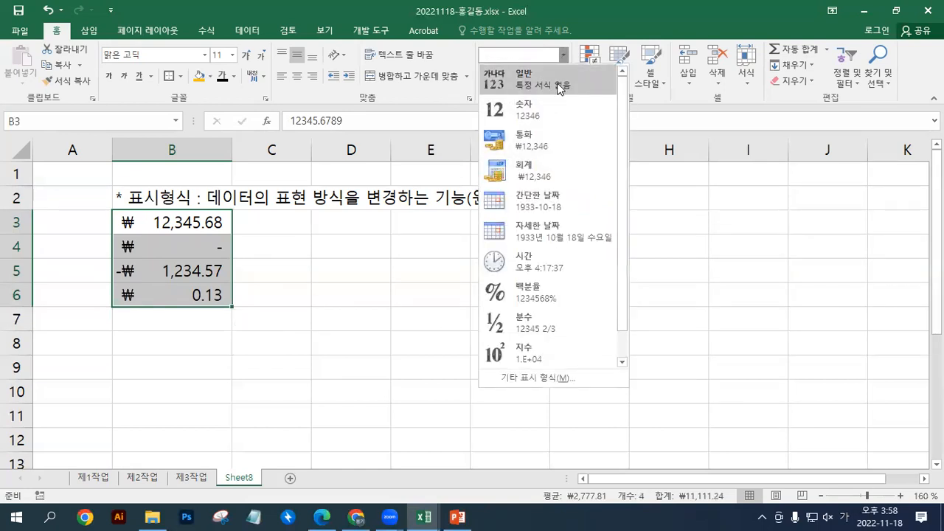
pyautogui.click(563, 56)
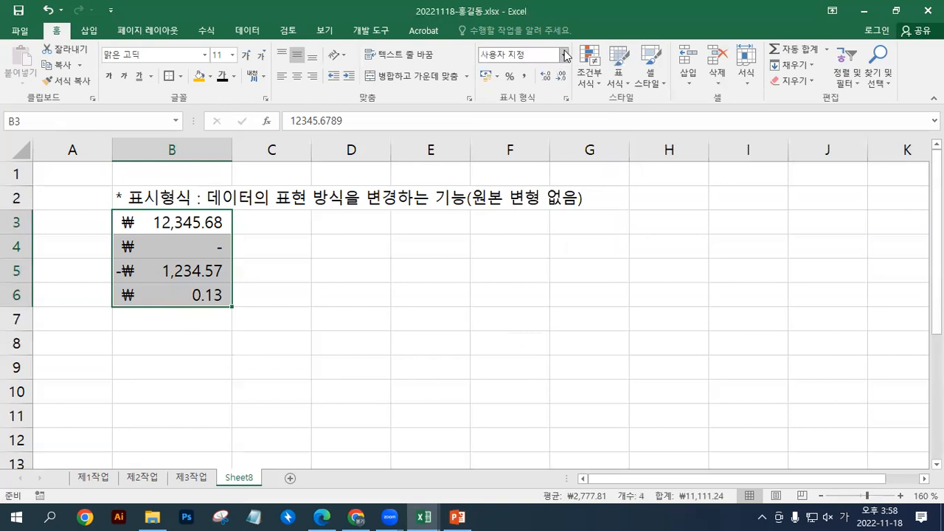
pyautogui.click(564, 55)
pyautogui.click(561, 87)
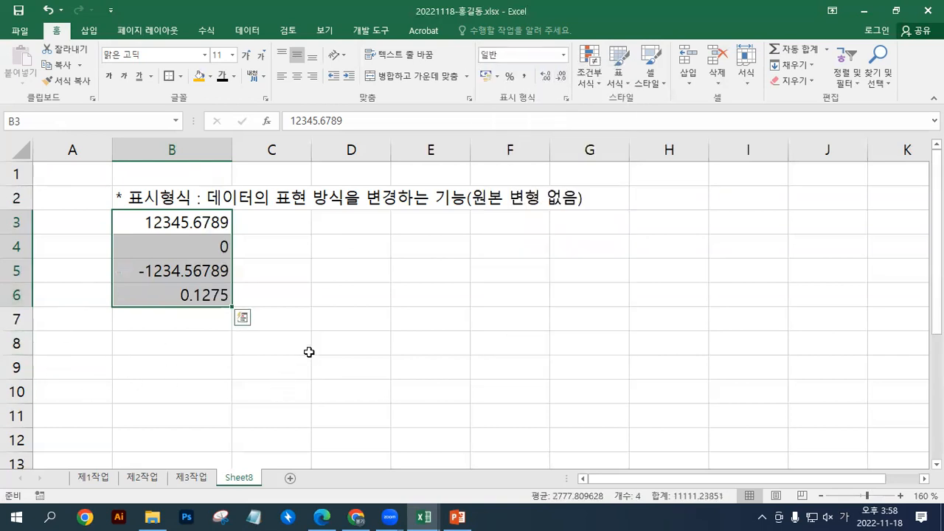
pyautogui.click(196, 295)
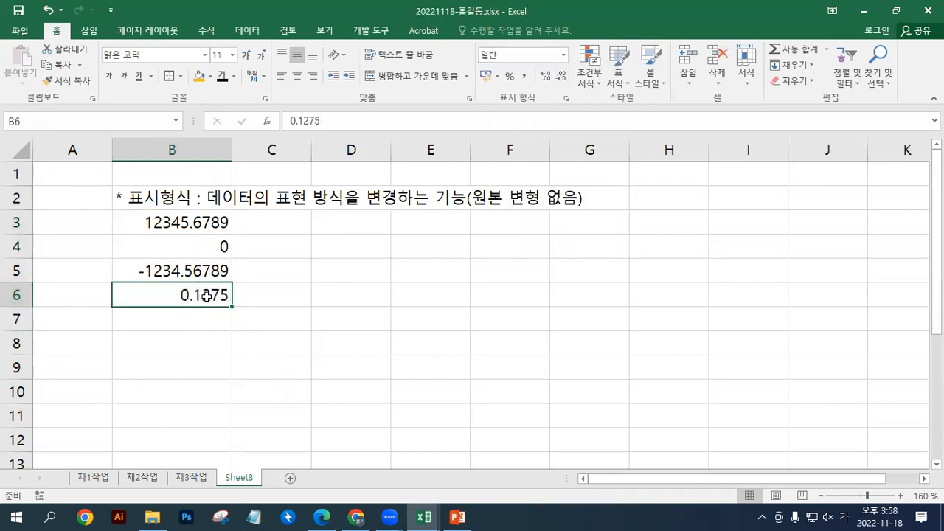
# - Apply the percent style to B6 and show it with one decimal place
pyautogui.click(564, 55)
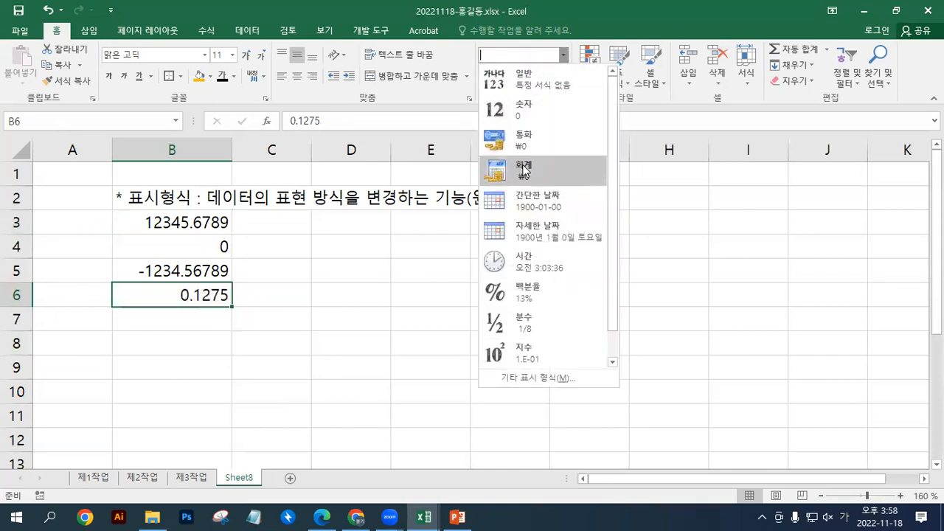
pyautogui.click(598, 10)
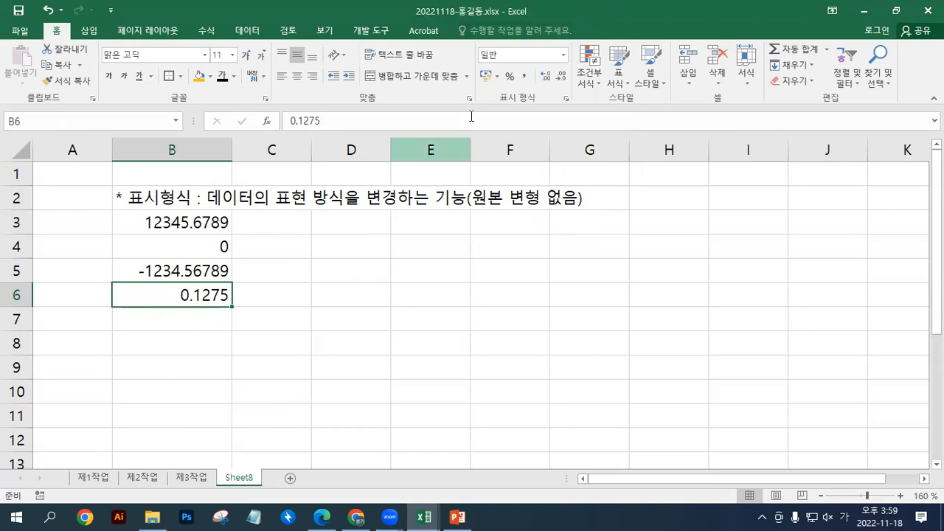
pyautogui.click(506, 79)
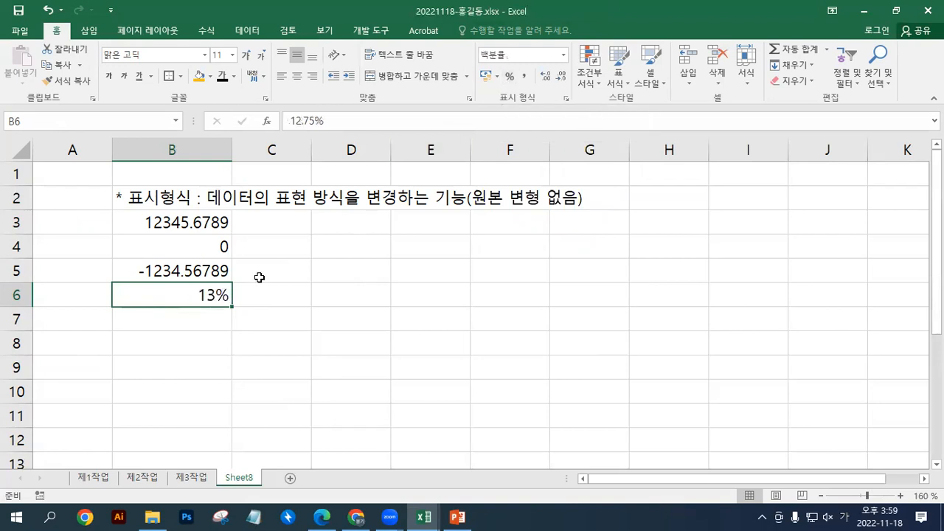
pyautogui.doubleClick(545, 77)
pyautogui.click(545, 77)
pyautogui.doubleClick(563, 76)
pyautogui.click(563, 77)
pyautogui.click(549, 79)
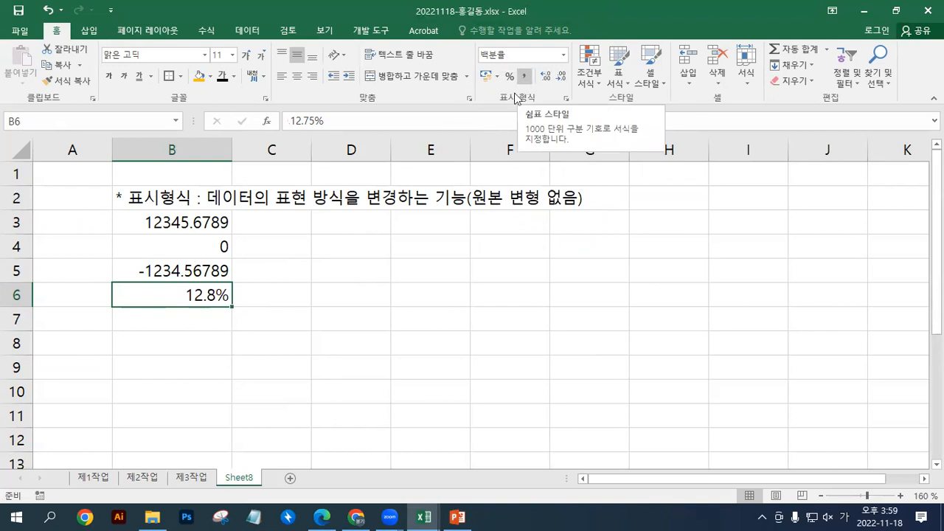
# - Reset the number format of B6 to 일반
pyautogui.moveTo(197, 219); pyautogui.dragTo(201, 268)
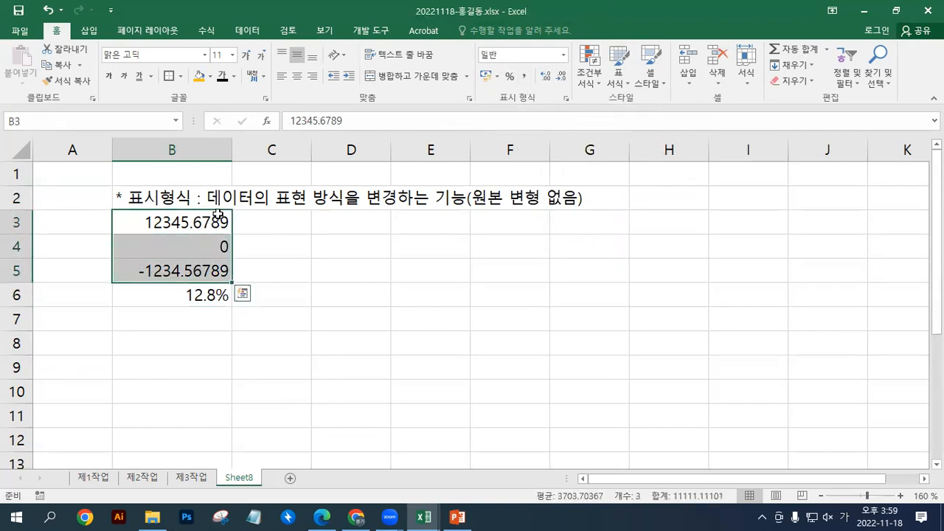
pyautogui.click(194, 295)
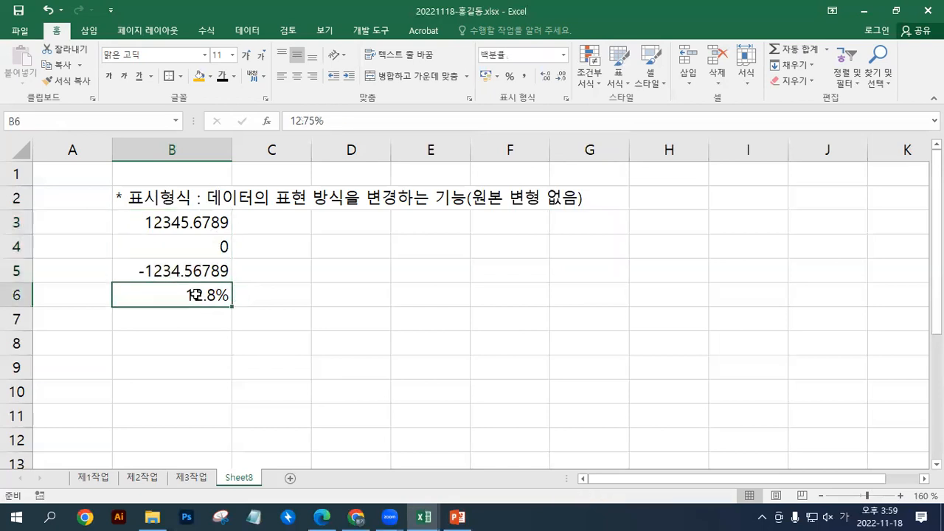
pyautogui.click(564, 55)
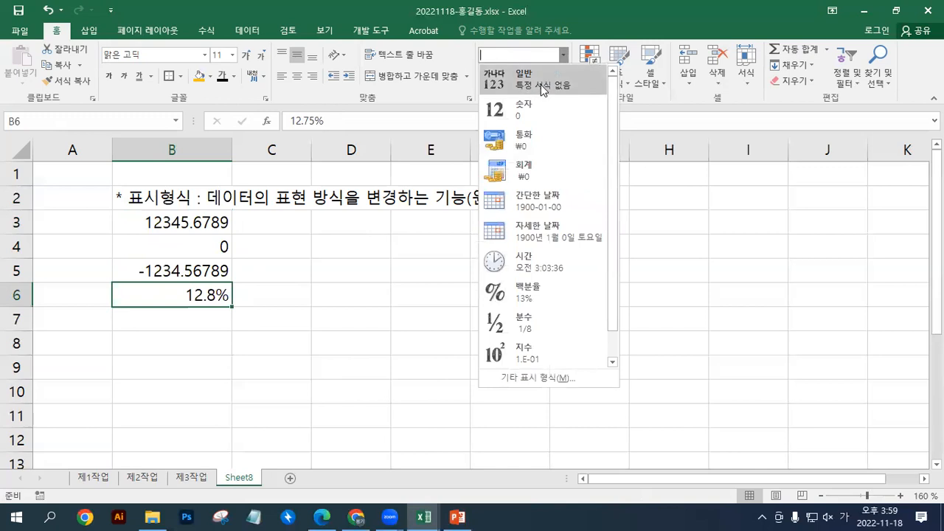
pyautogui.click(543, 84)
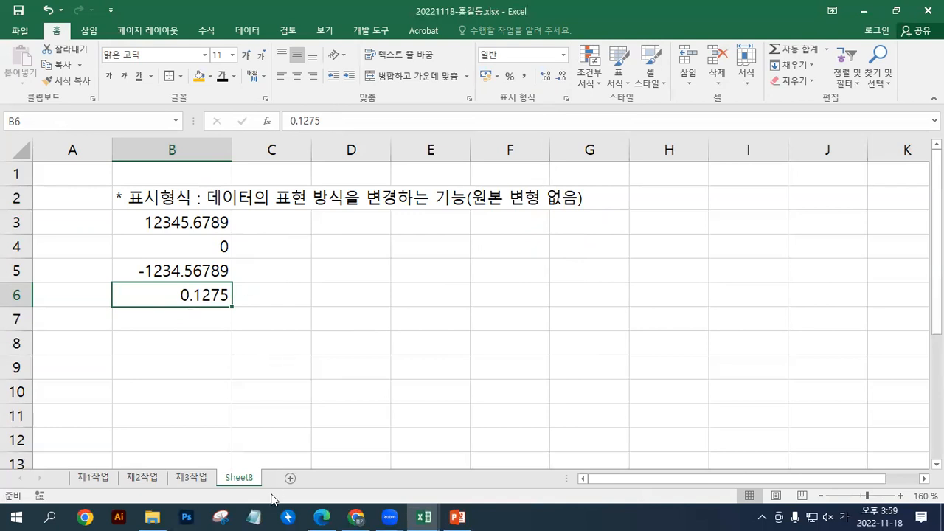
# - Review the order table B2:J12 on the 제1작업 sheet, the data validation tool and the 납품업체 header
pyautogui.click(94, 483)
pyautogui.moveTo(74, 197); pyautogui.dragTo(671, 386)
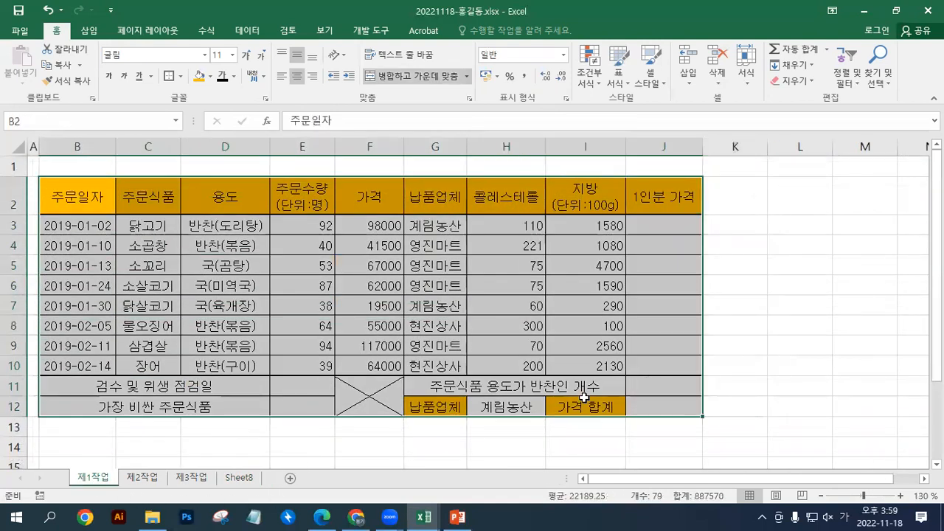
pyautogui.click(287, 30)
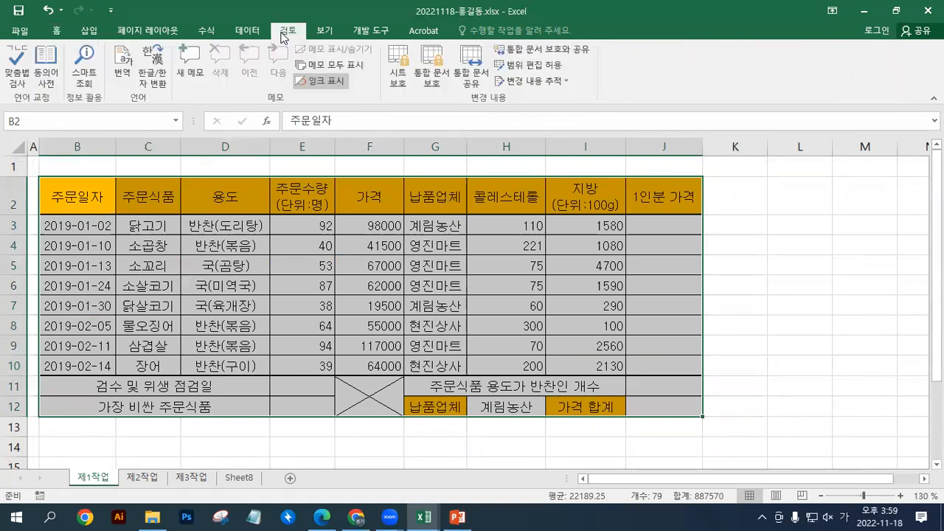
pyautogui.click(247, 30)
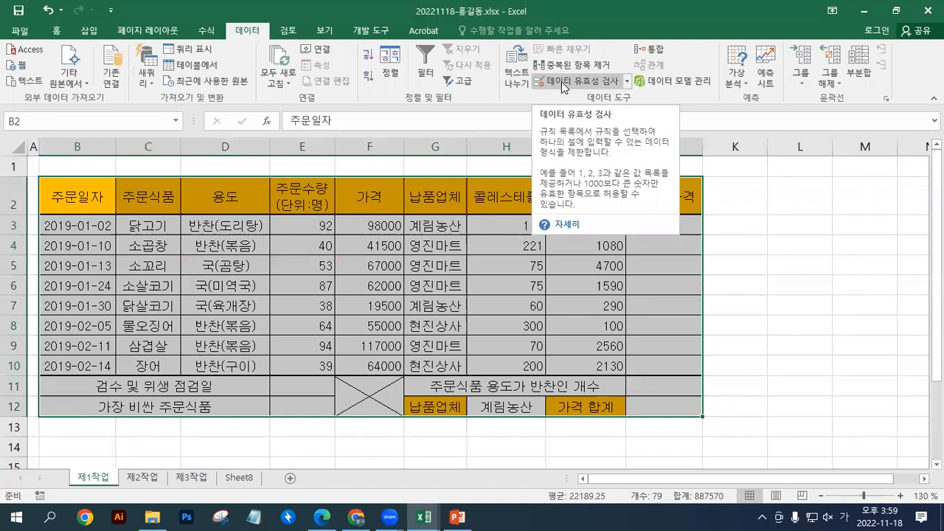
pyautogui.click(470, 204)
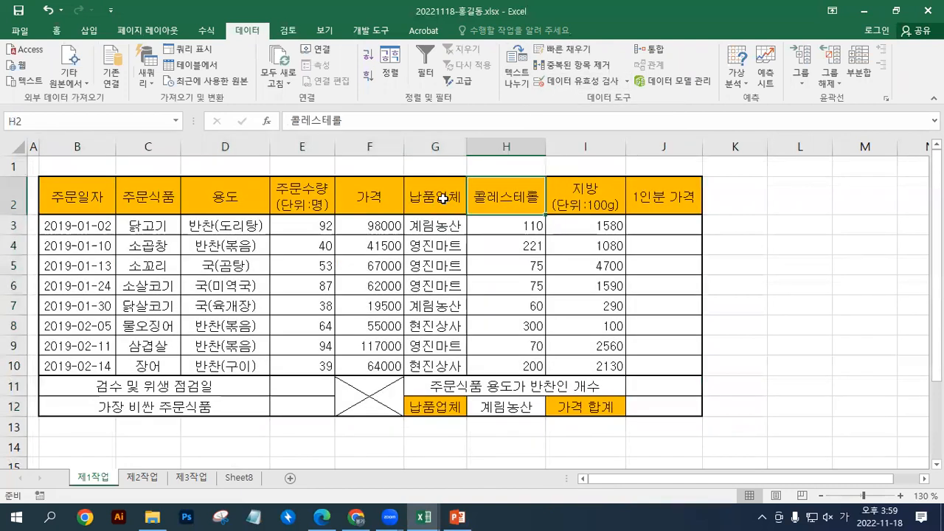
pyautogui.click(442, 198)
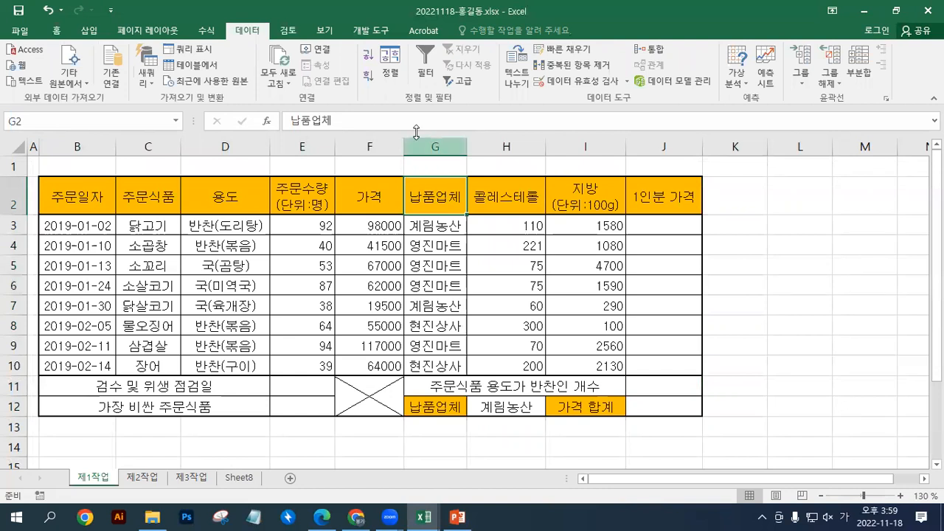
# - Return to Sheet8 and apply the 숫자 format to B3:B5
pyautogui.click(239, 477)
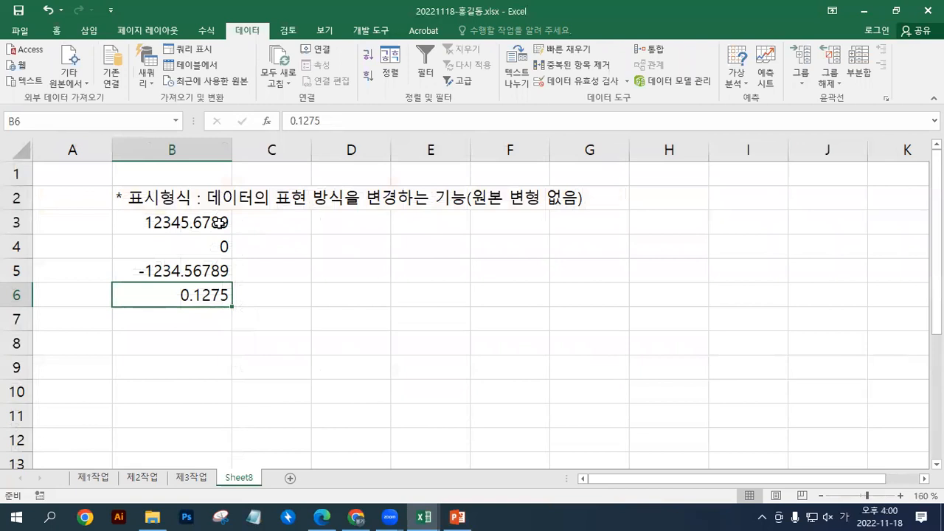
pyautogui.moveTo(219, 222); pyautogui.dragTo(215, 274)
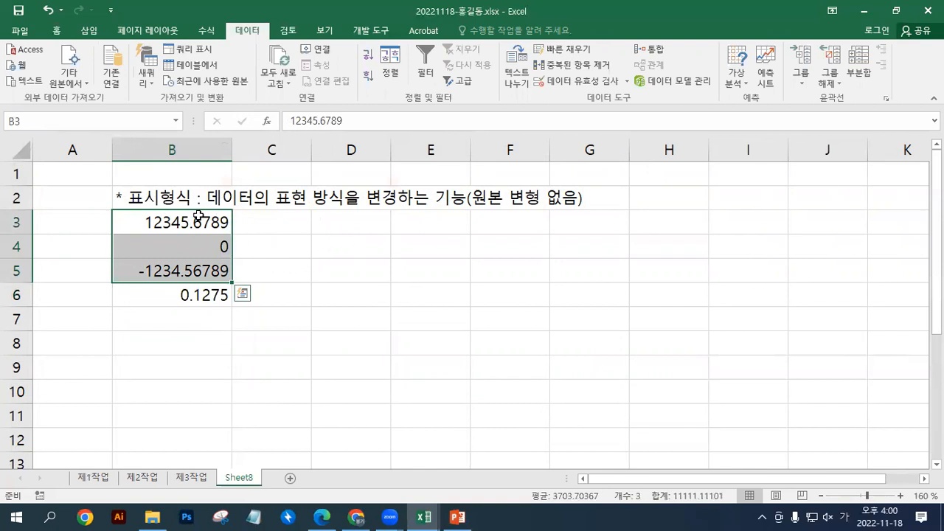
pyautogui.click(56, 33)
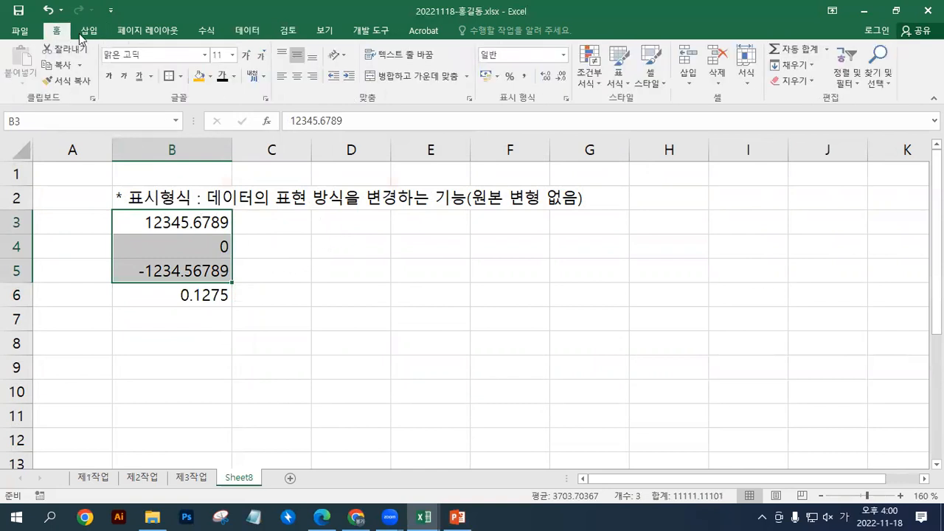
pyautogui.moveTo(197, 220); pyautogui.dragTo(190, 272)
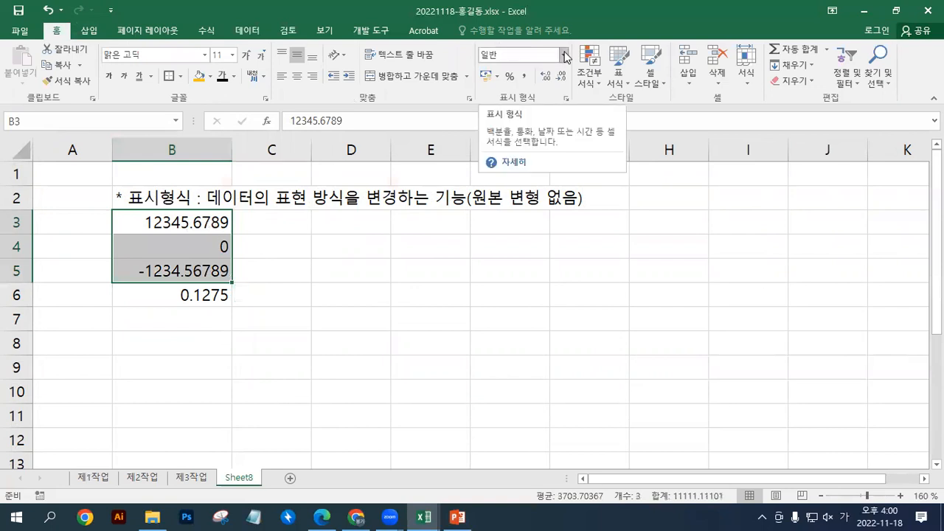
pyautogui.click(565, 55)
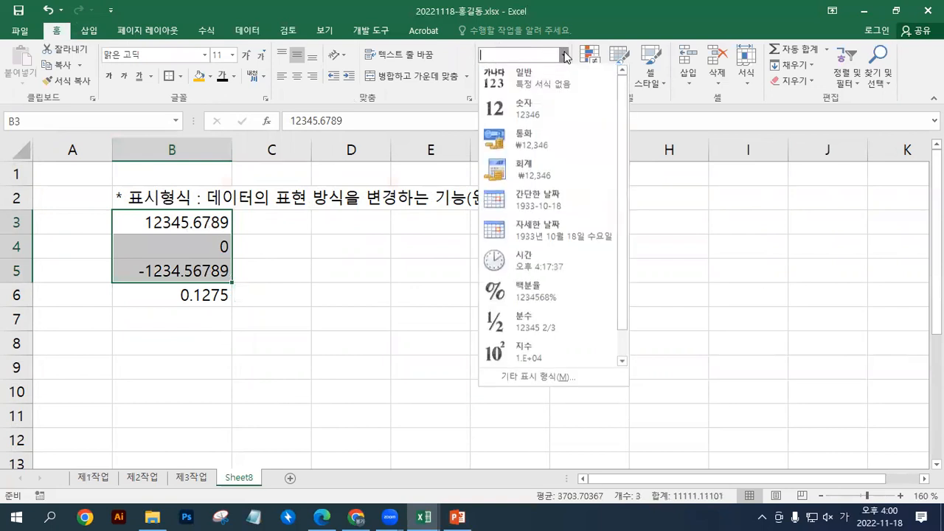
pyautogui.click(531, 114)
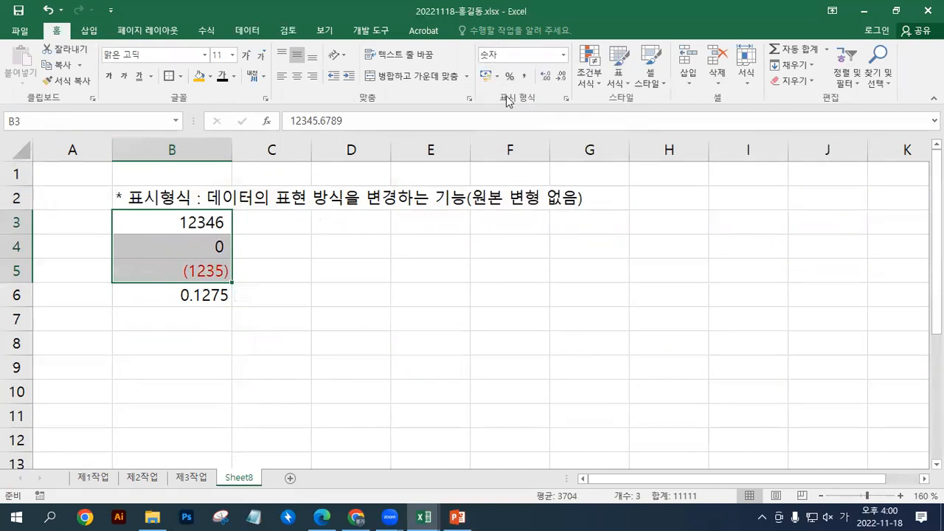
# - Switch B3:B5 to the 통화 format and change it to the 회계 format
pyautogui.click(563, 56)
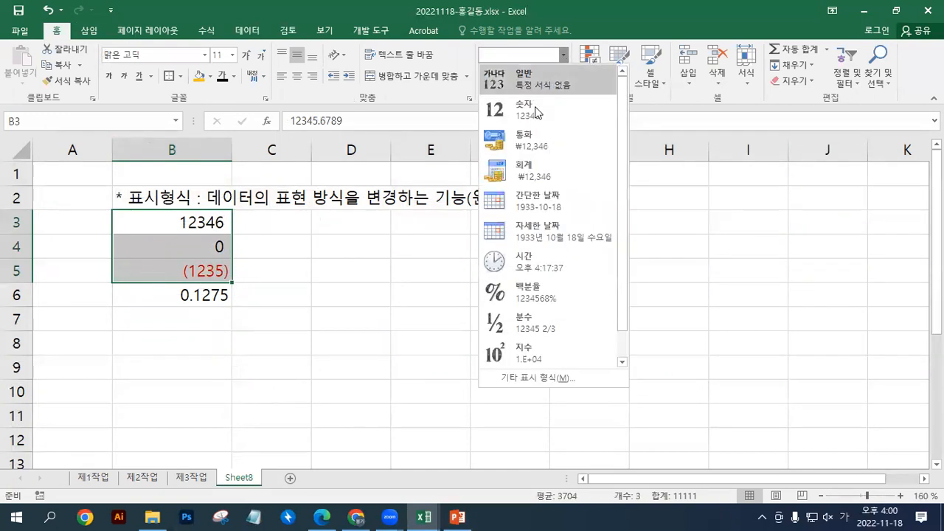
pyautogui.click(531, 144)
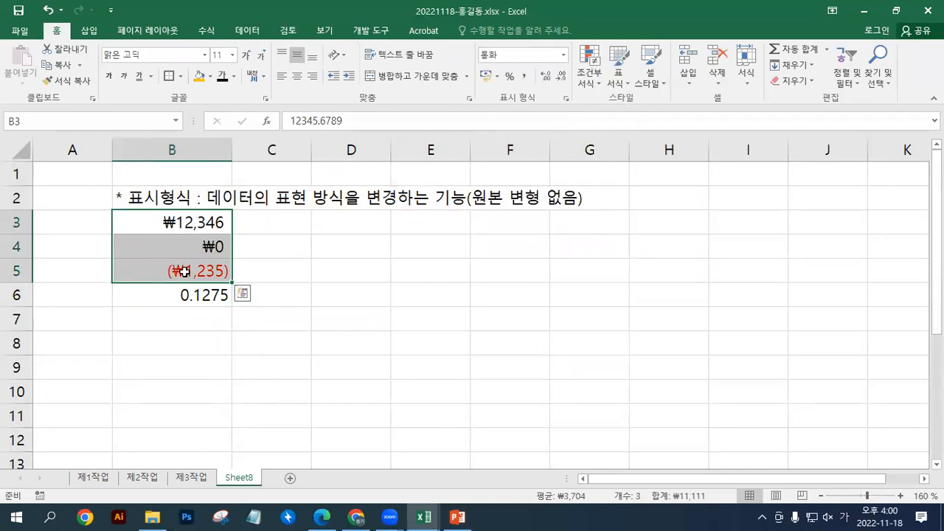
pyautogui.click(563, 55)
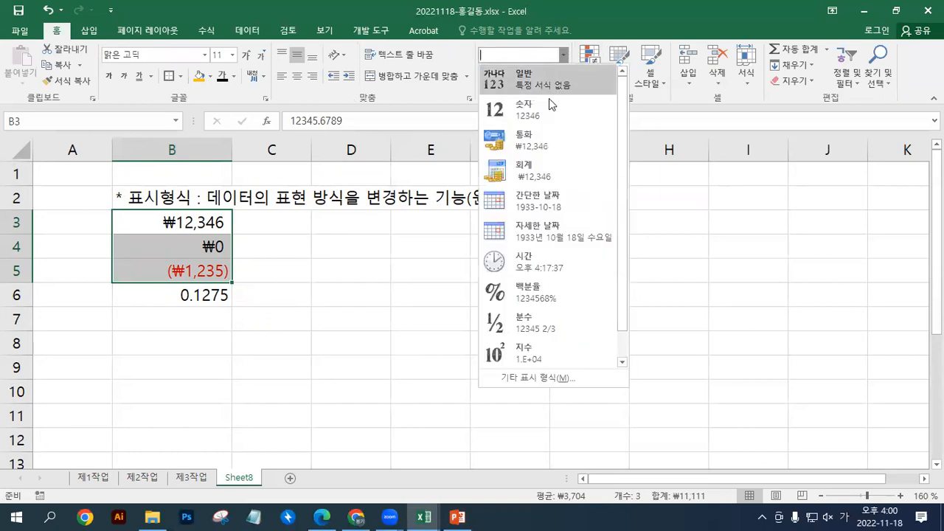
pyautogui.click(537, 177)
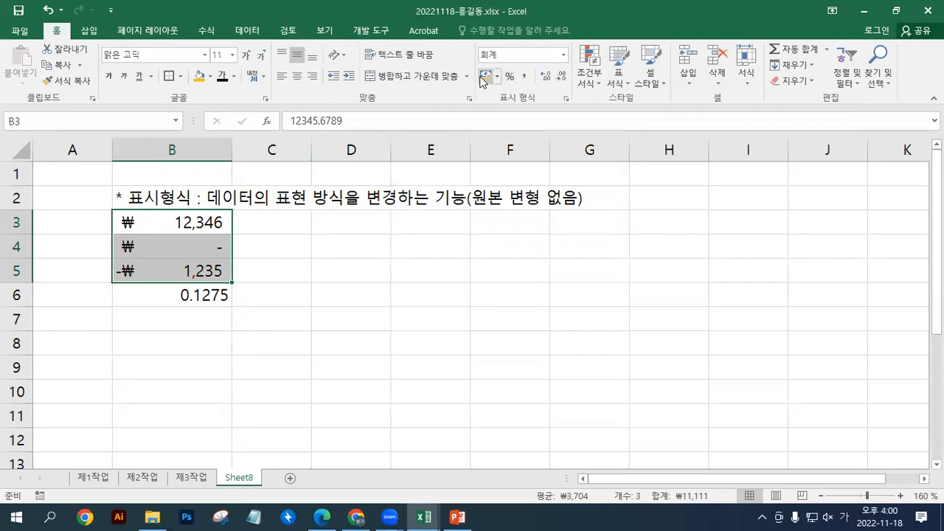
# - Apply the 백분율 format to B6
pyautogui.click(564, 55)
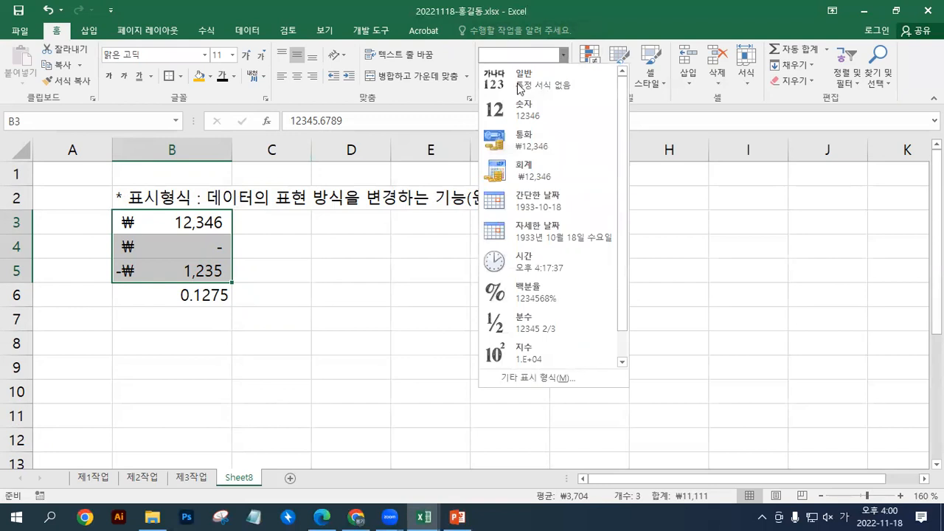
pyautogui.click(139, 300)
pyautogui.click(151, 291)
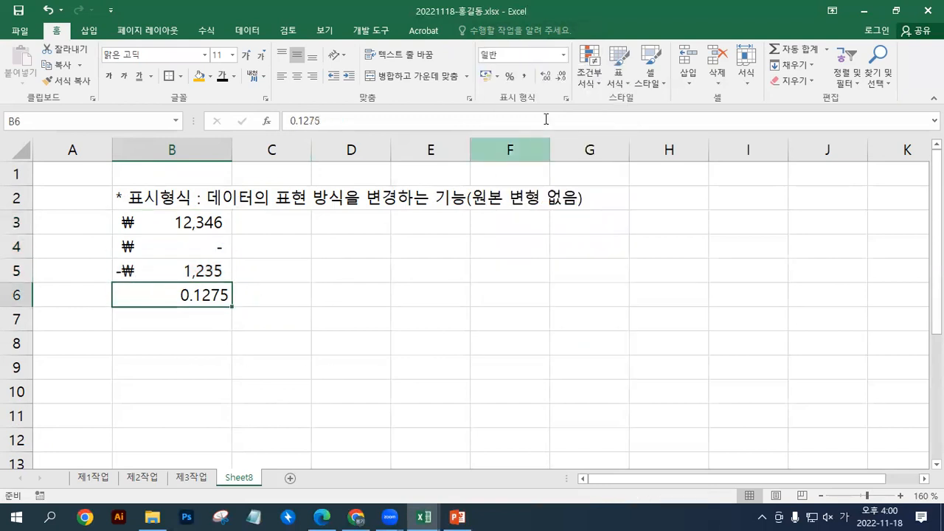
pyautogui.click(563, 55)
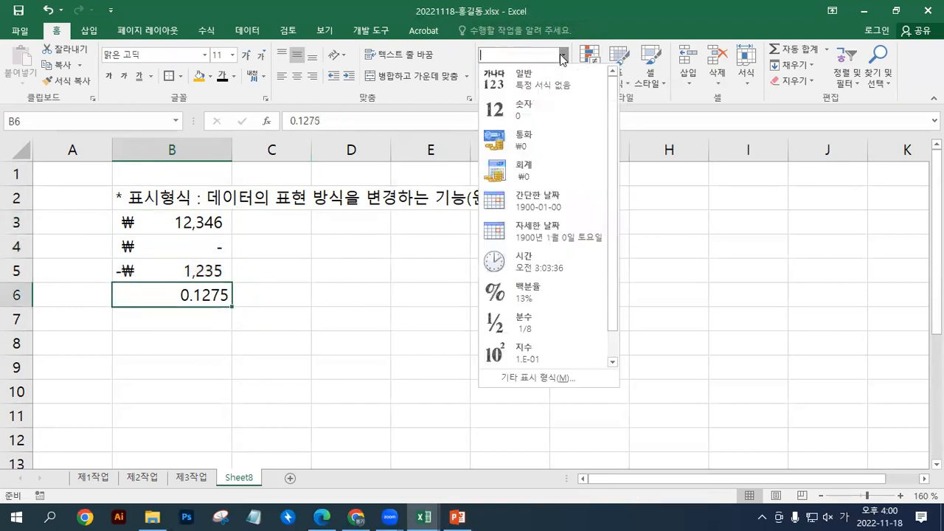
pyautogui.click(526, 302)
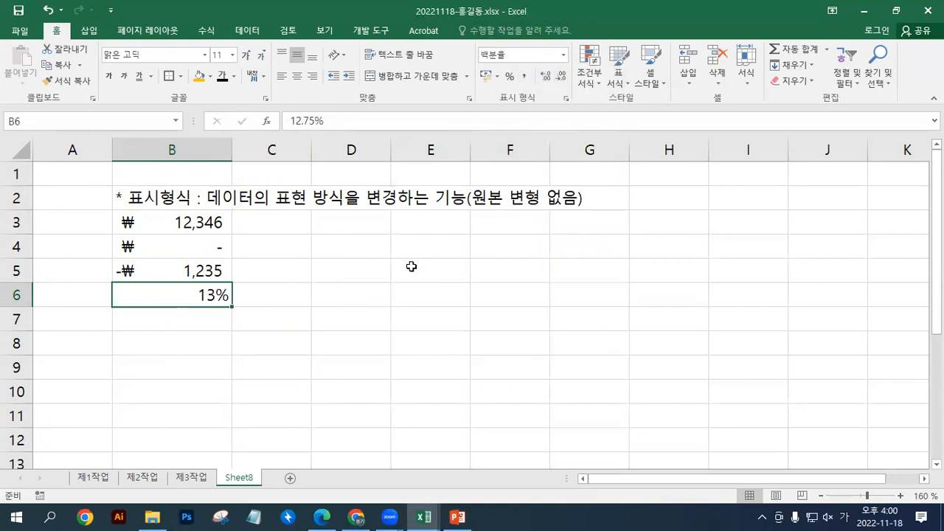
# - Reset the number format of the whole range B3:B6 to 일반
pyautogui.click(209, 222)
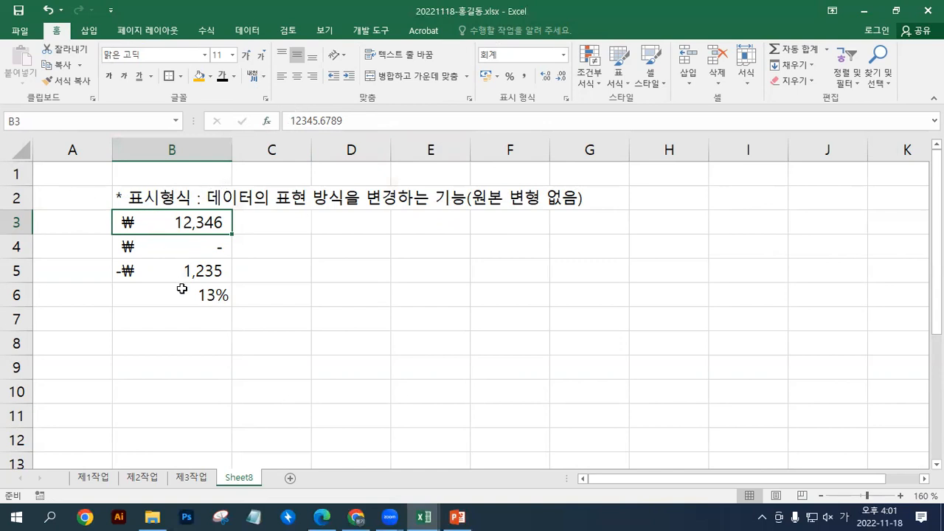
pyautogui.click(351, 250)
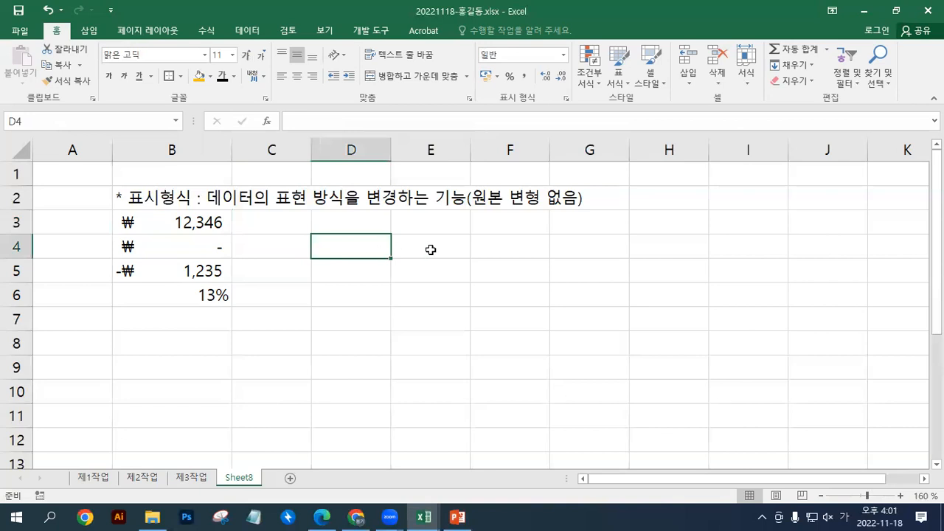
pyautogui.click(208, 222)
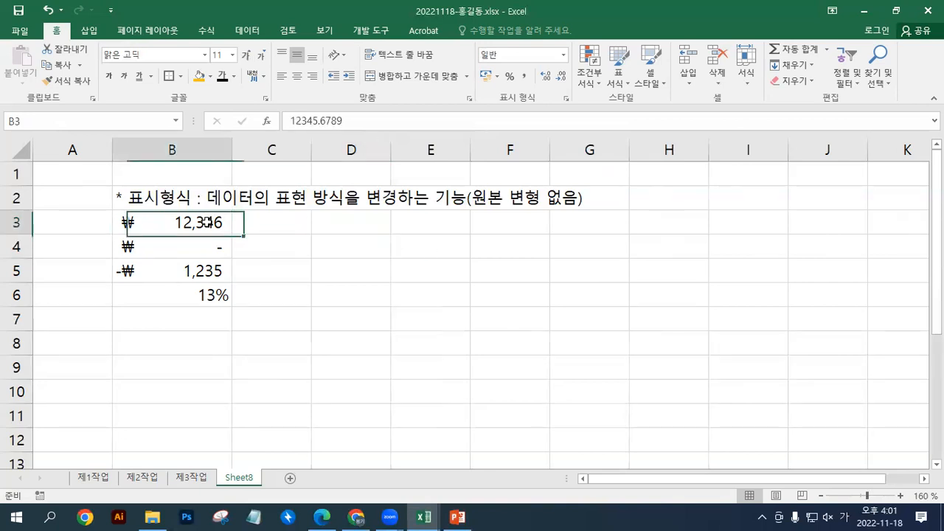
pyautogui.moveTo(208, 222); pyautogui.dragTo(211, 295)
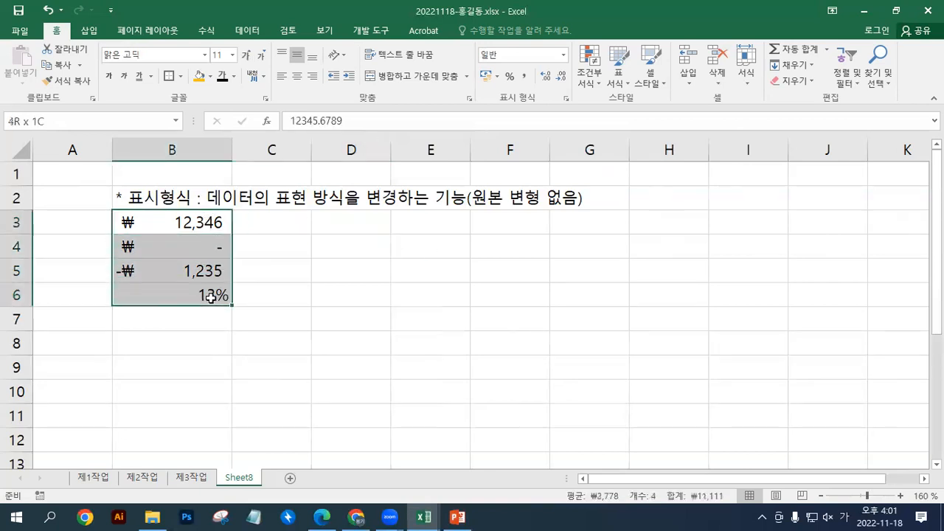
pyautogui.click(564, 55)
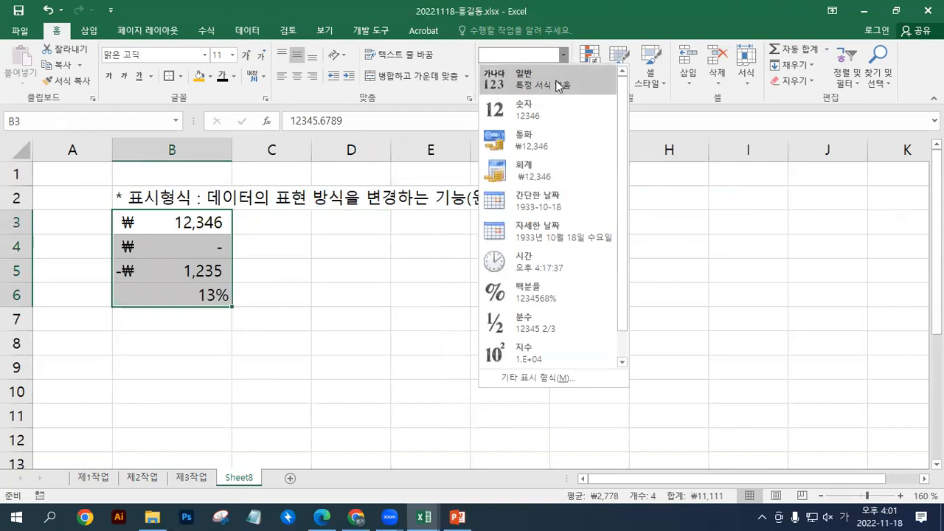
pyautogui.click(558, 87)
# - Enter 서울, 부산 and 광중 in cells D4 to D6
pyautogui.click(381, 249)
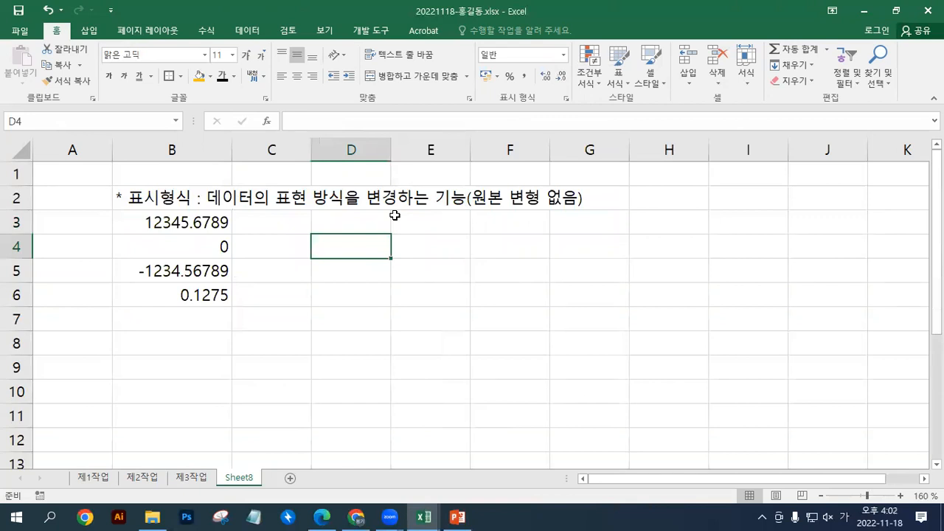
pyautogui.write('서울')
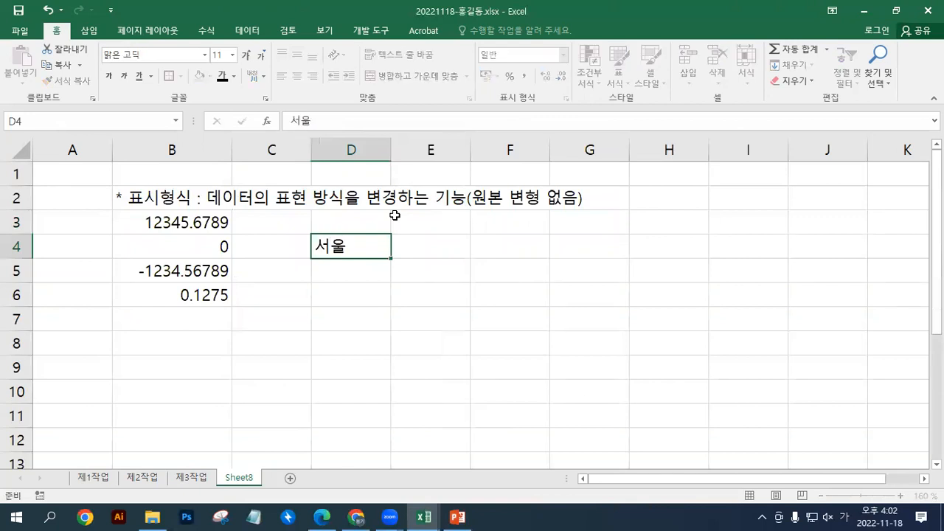
pyautogui.press('Return')
pyautogui.write('부산')
pyautogui.press('Return')
pyautogui.write('광중')
pyautogui.press('Return')
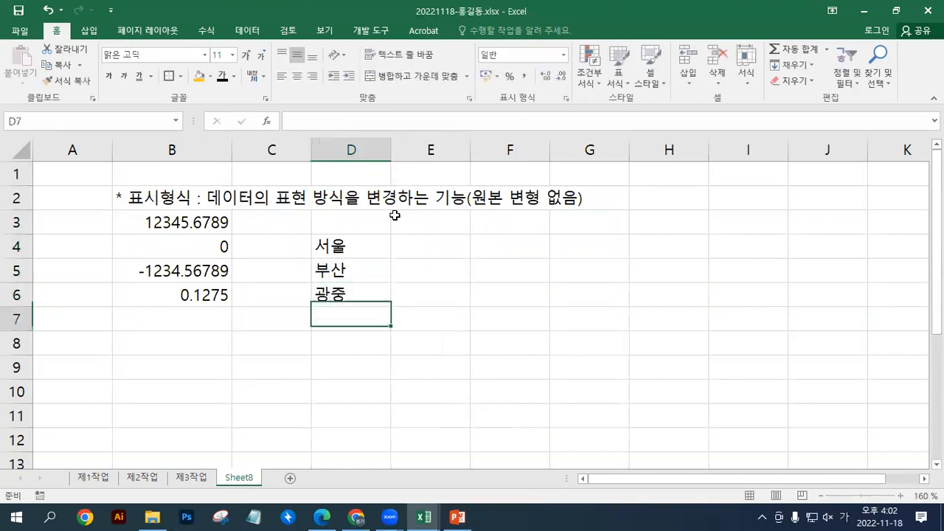
# - Correct the last syllable of the city name in D6 so it reads 광주
pyautogui.press('Up')
pyautogui.press('F2')
pyautogui.press('BackSpace')
pyautogui.write('주')
pyautogui.press('Return')
pyautogui.moveTo(357, 247); pyautogui.dragTo(362, 295)
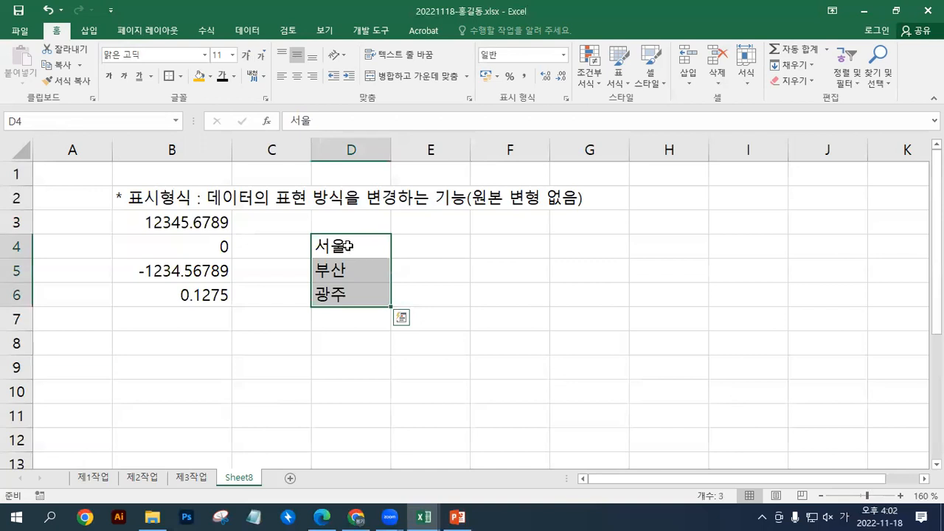
pyautogui.click(357, 247)
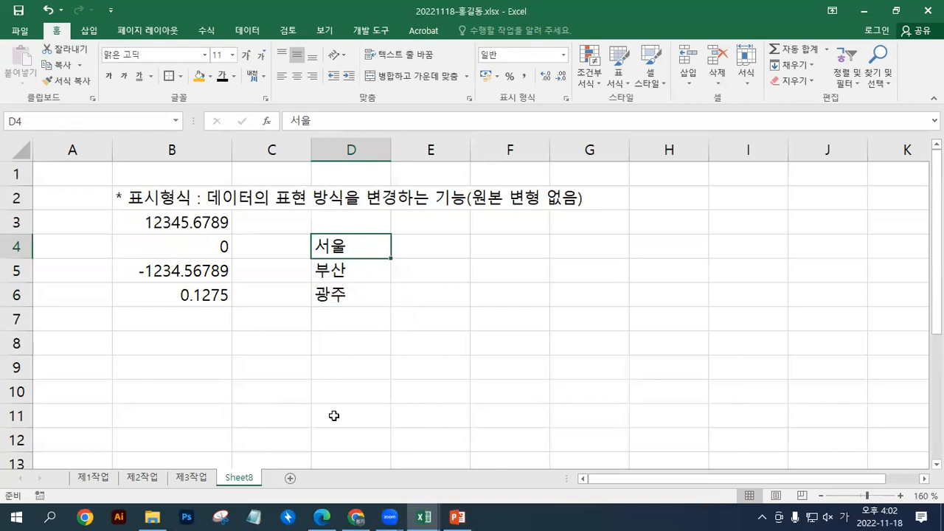
pyautogui.moveTo(343, 249); pyautogui.dragTo(350, 295)
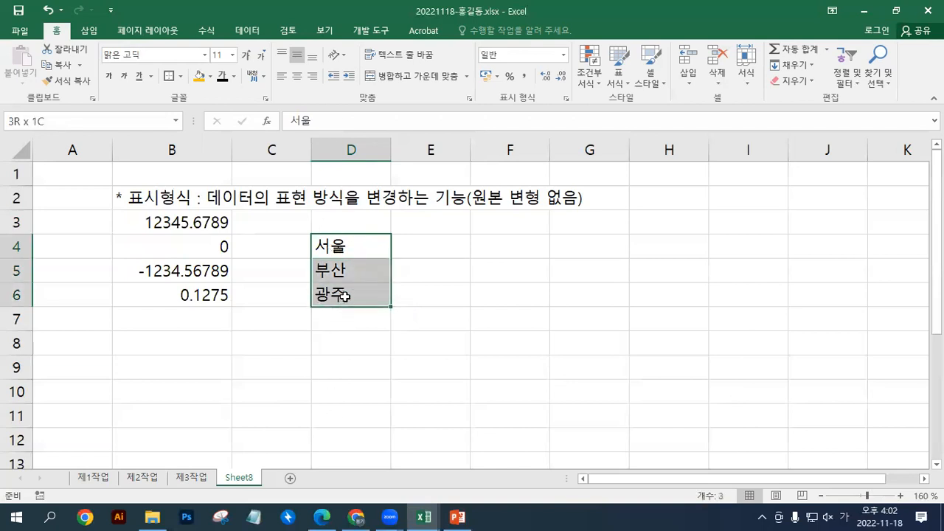
# - Append 지점 directly to the text of each city name in D4 to D6
pyautogui.click(355, 245)
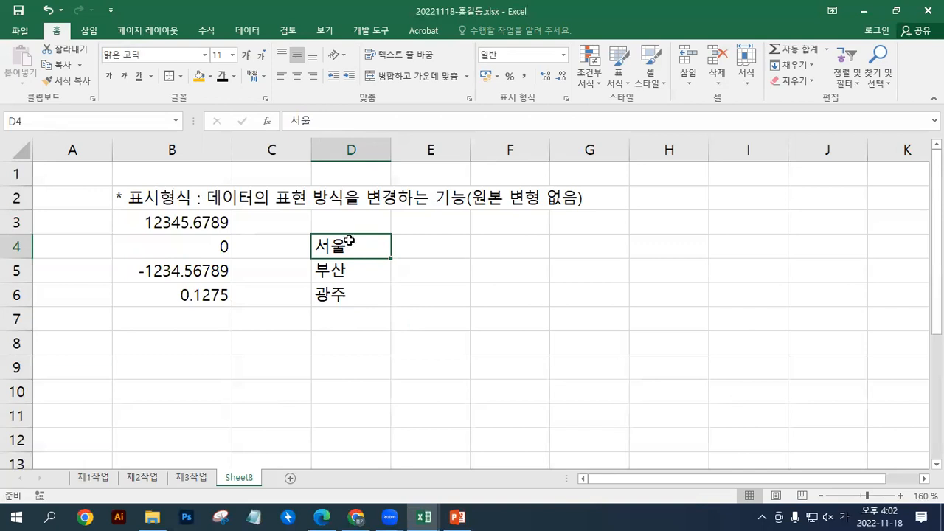
pyautogui.doubleClick(352, 238)
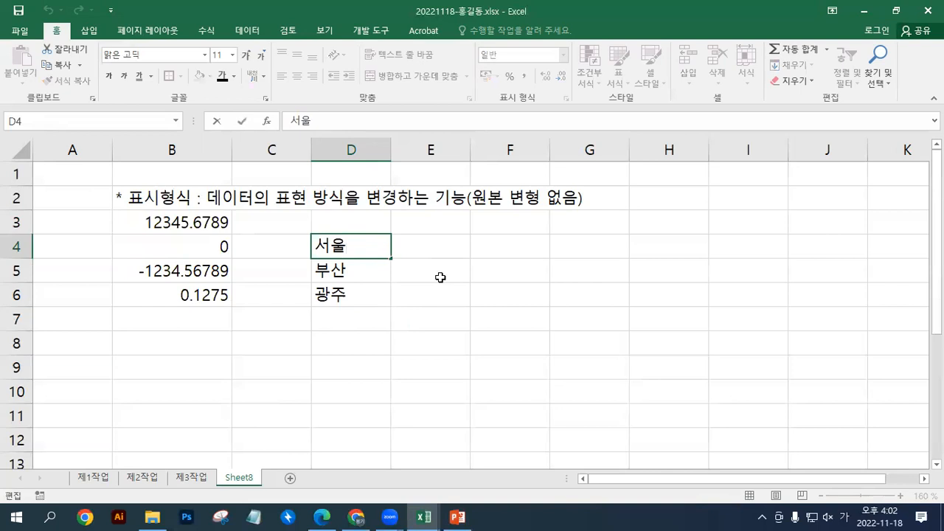
pyautogui.write('지점')
pyautogui.press('Return')
pyautogui.press('F2')
pyautogui.write('지점')
pyautogui.press('Return')
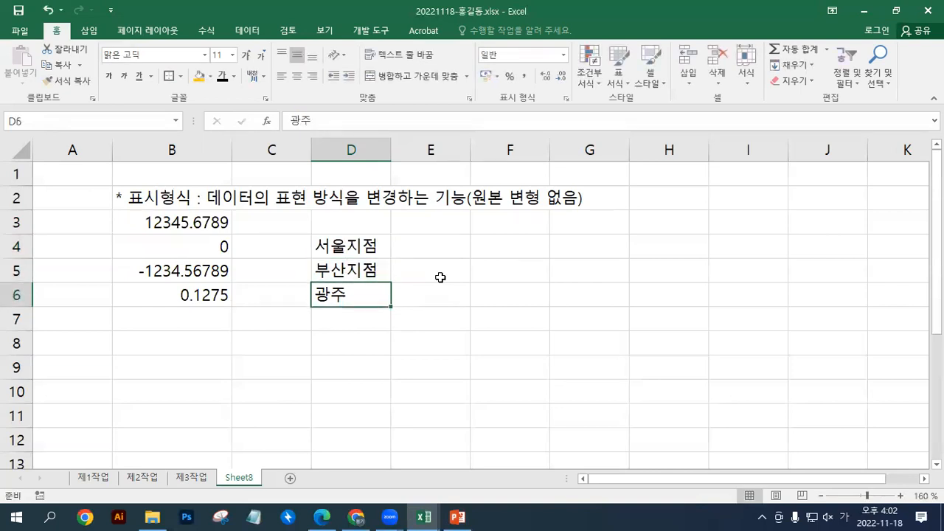
pyautogui.press('F2')
pyautogui.write('지점')
pyautogui.press('Return')
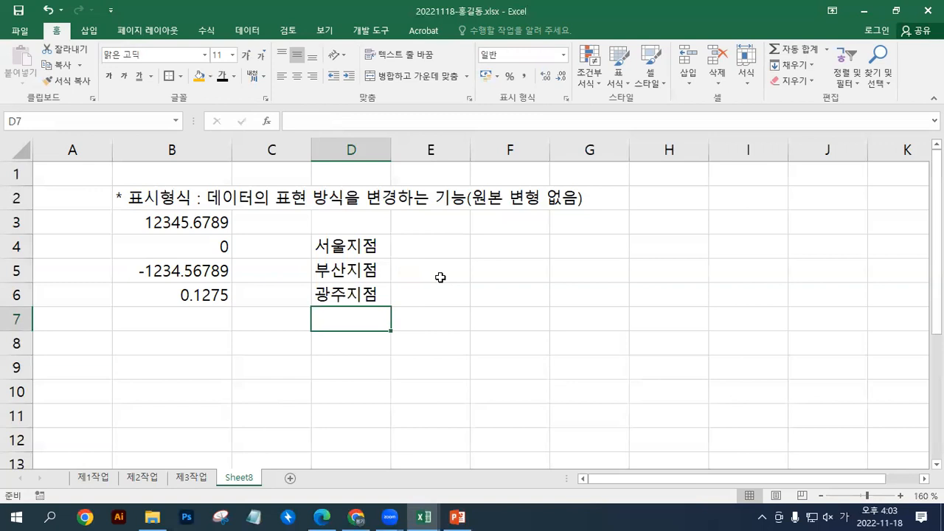
# - Undo the three 지점 additions in D4:D6
pyautogui.click(49, 11)
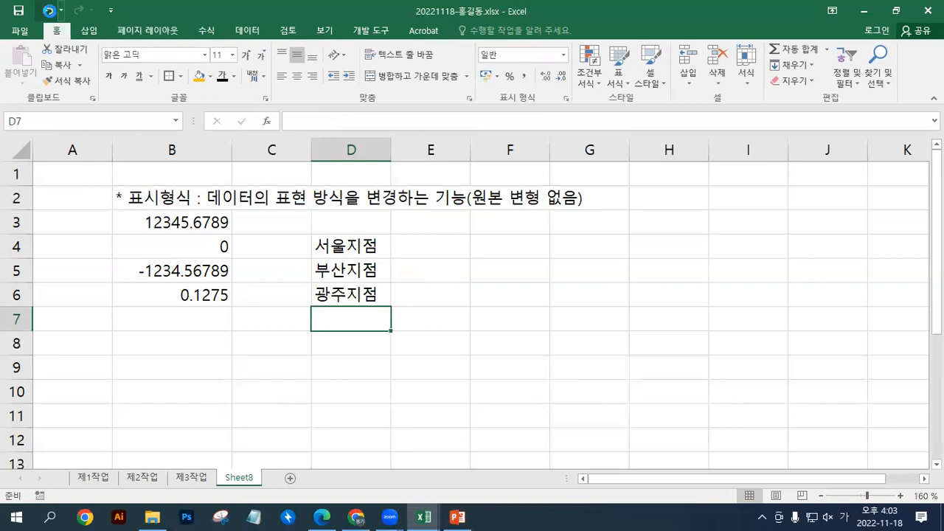
pyautogui.click(49, 12)
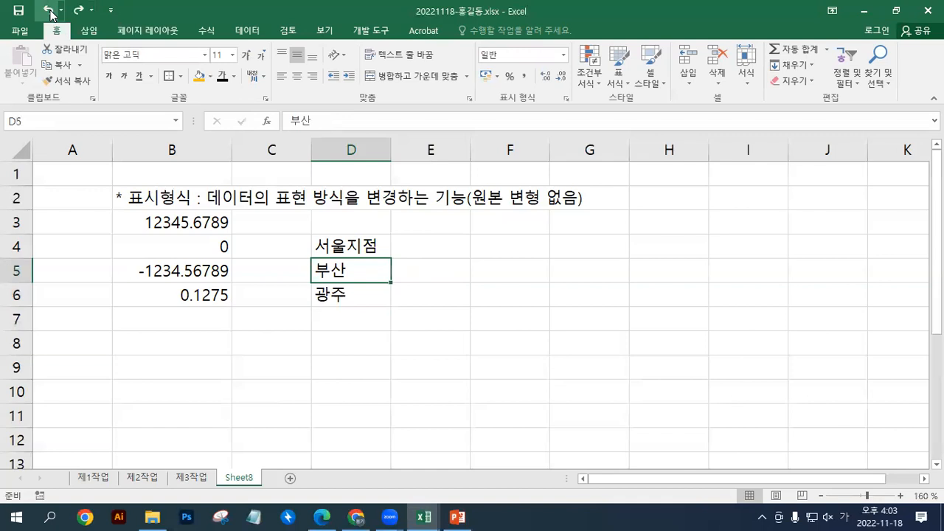
pyautogui.click(49, 11)
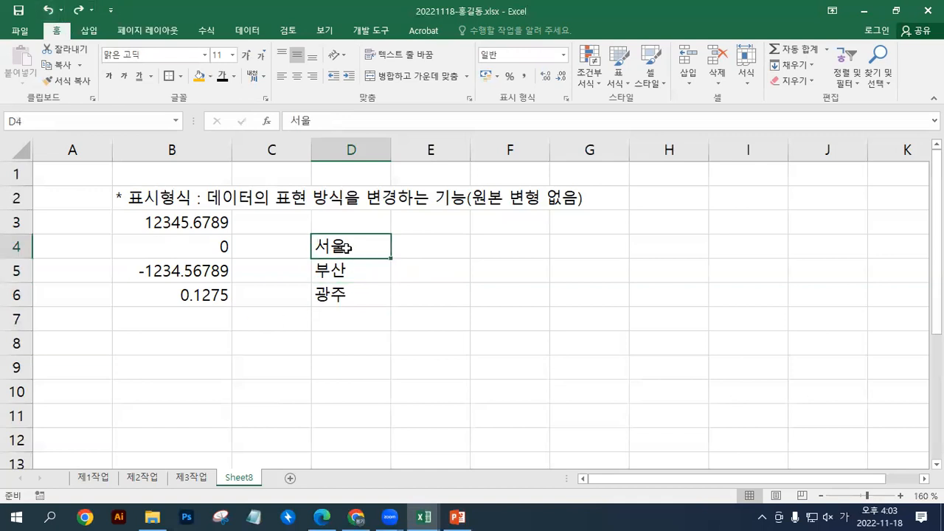
# - Apply the custom number format @"지점" to D4:D6 so each city name displays with the suffix 지점
pyautogui.moveTo(345, 249); pyautogui.dragTo(346, 286)
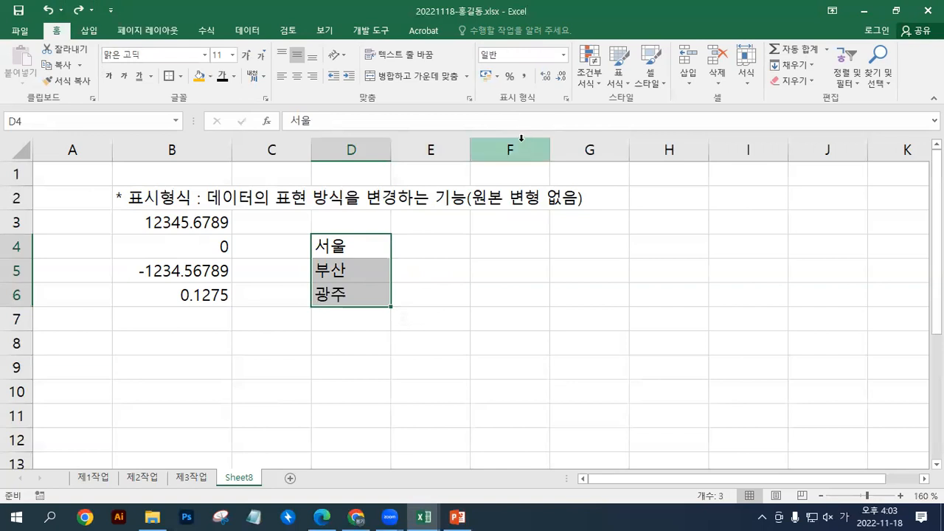
pyautogui.hotkey('ctrl', '1')
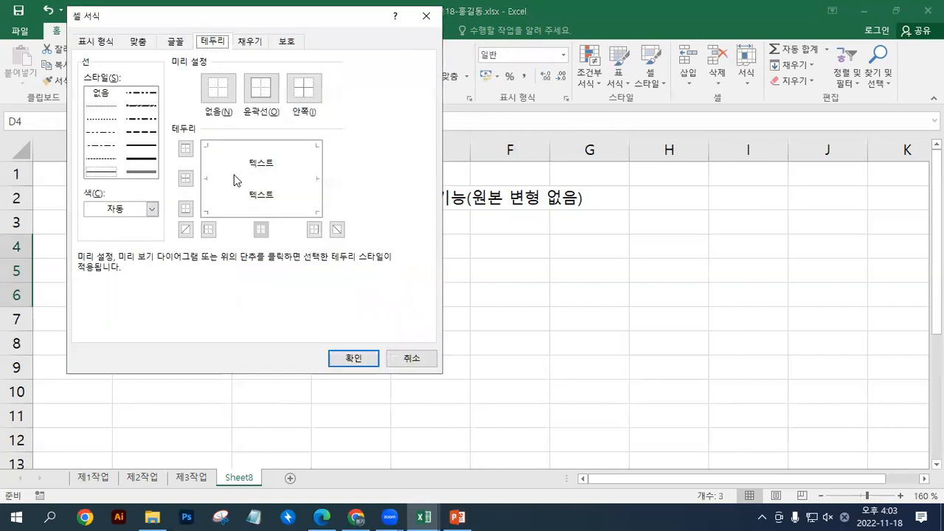
pyautogui.click(95, 42)
pyautogui.click(111, 192)
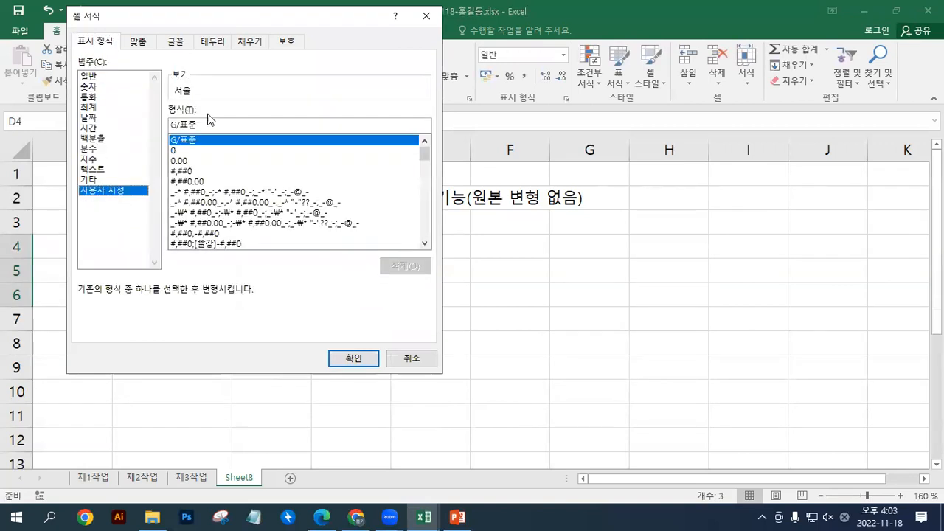
pyautogui.write('@"')
pyautogui.press('Hangul')
pyautogui.write('w')
pyautogui.press('BackSpace')
pyautogui.press('BackSpace')
pyautogui.press('BackSpace')
pyautogui.write('"')
pyautogui.press('Hangul')
pyautogui.write('지')
pyautogui.write('"')
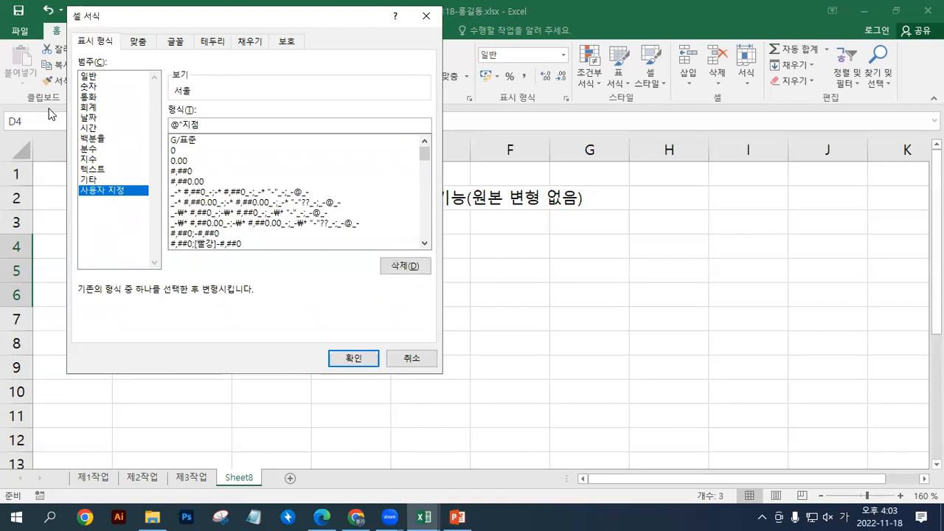
pyautogui.press('Return')
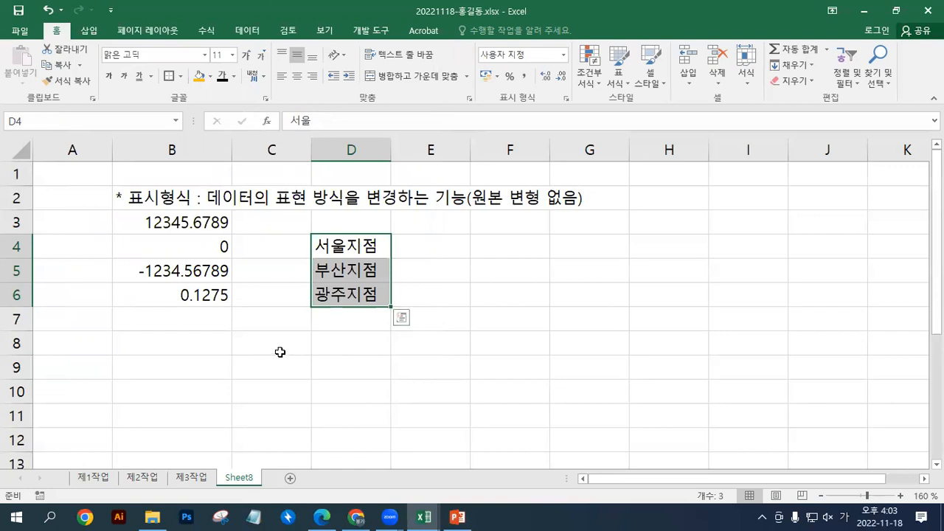
# - Reset the display format of D4:D6 to 일반
pyautogui.click(565, 57)
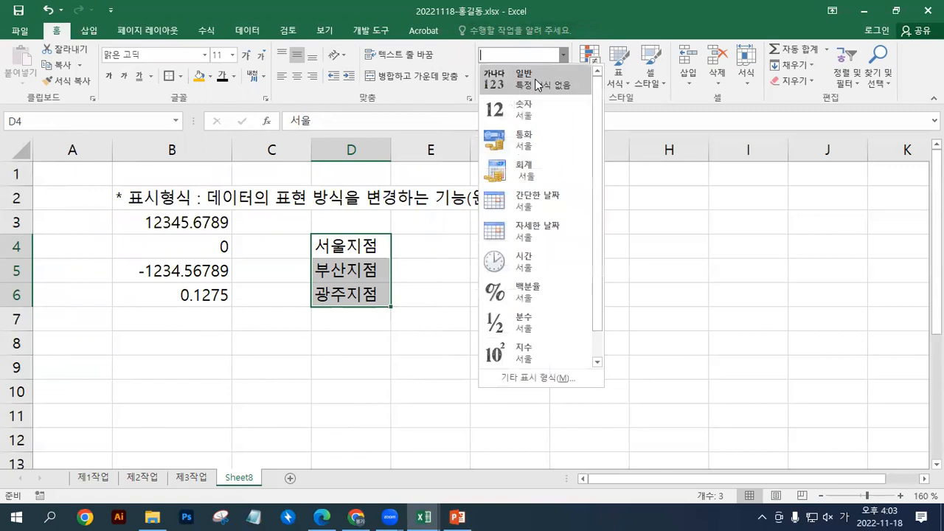
pyautogui.click(534, 79)
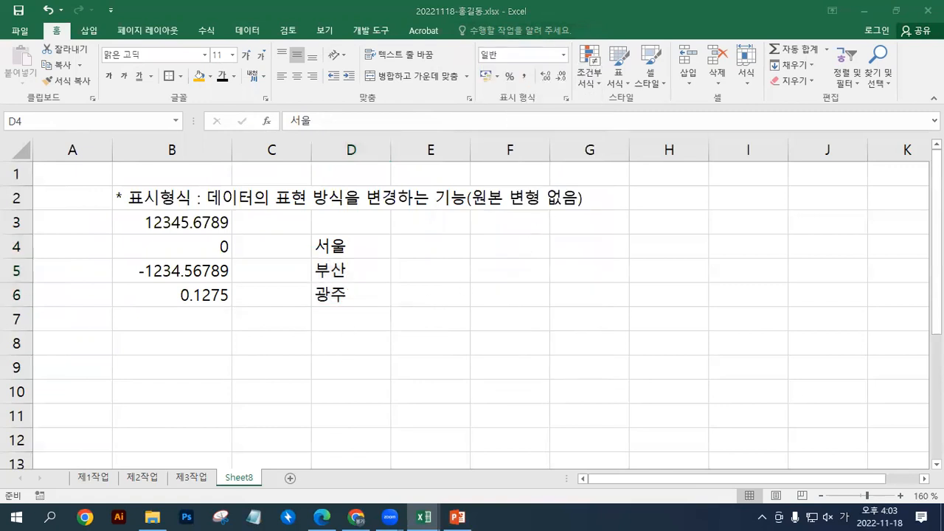
pyautogui.moveTo(217, 223); pyautogui.dragTo(223, 272)
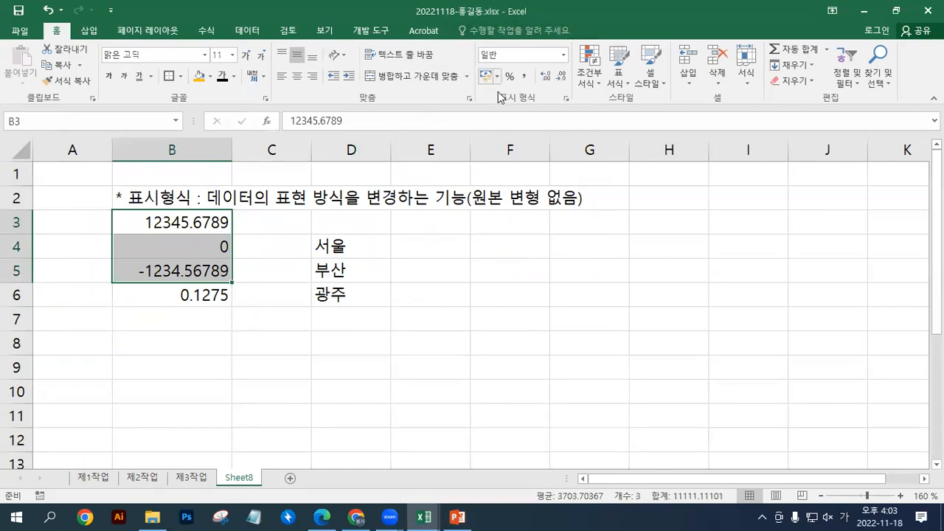
pyautogui.click(571, 102)
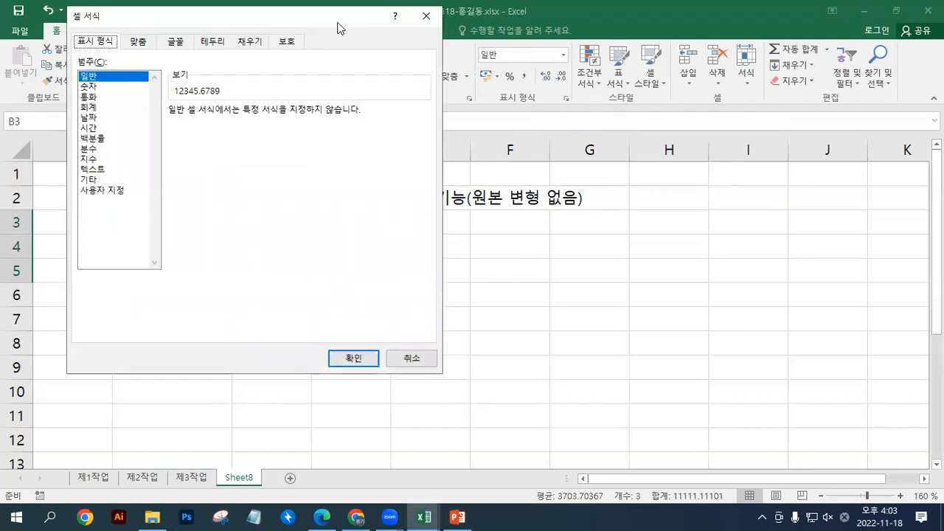
pyautogui.moveTo(331, 16); pyautogui.dragTo(601, 37)
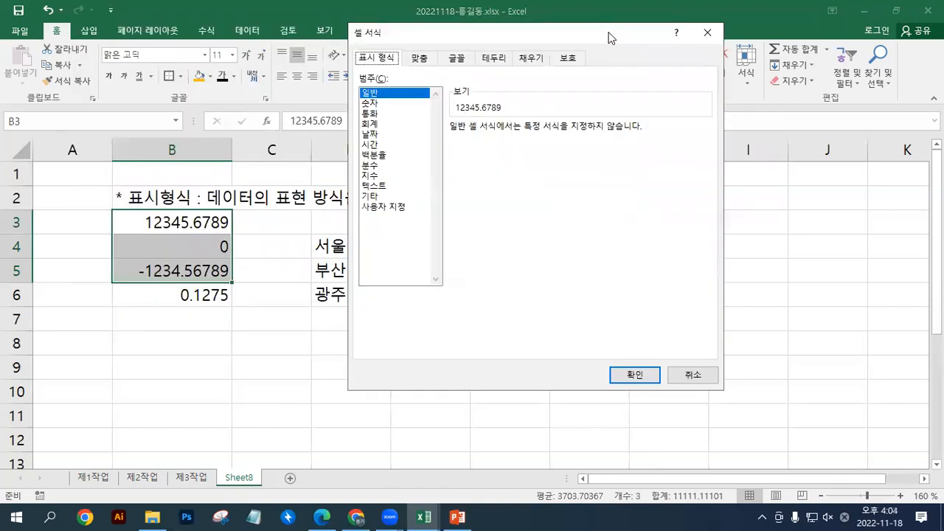
pyautogui.moveTo(575, 35); pyautogui.dragTo(570, 33)
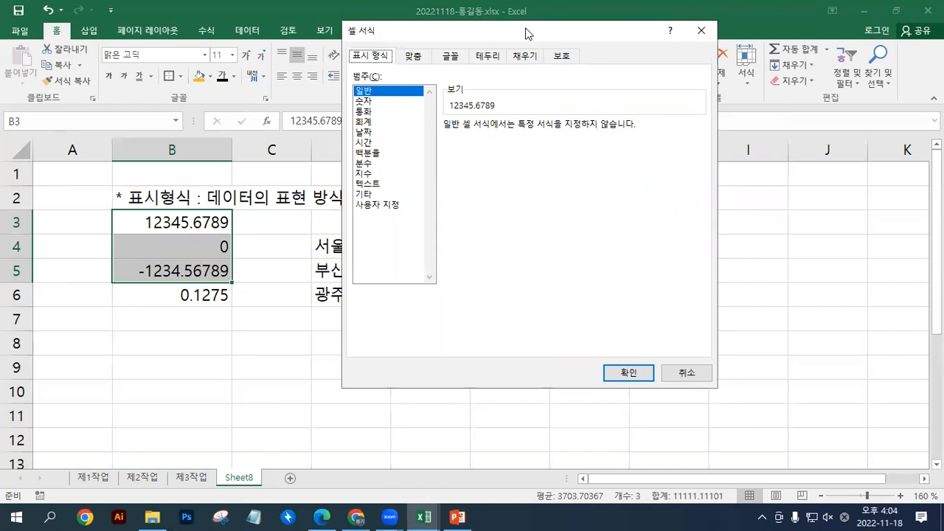
pyautogui.moveTo(530, 38); pyautogui.dragTo(570, 118)
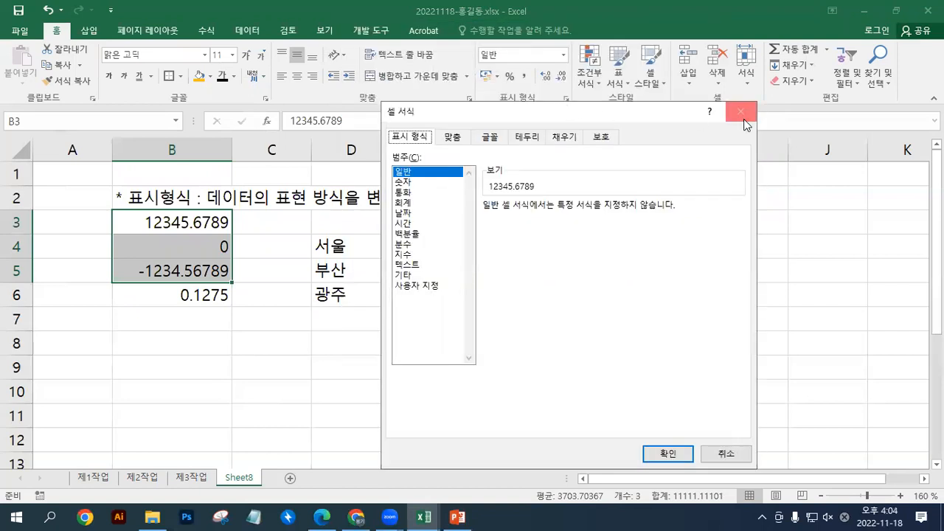
pyautogui.press('Escape')
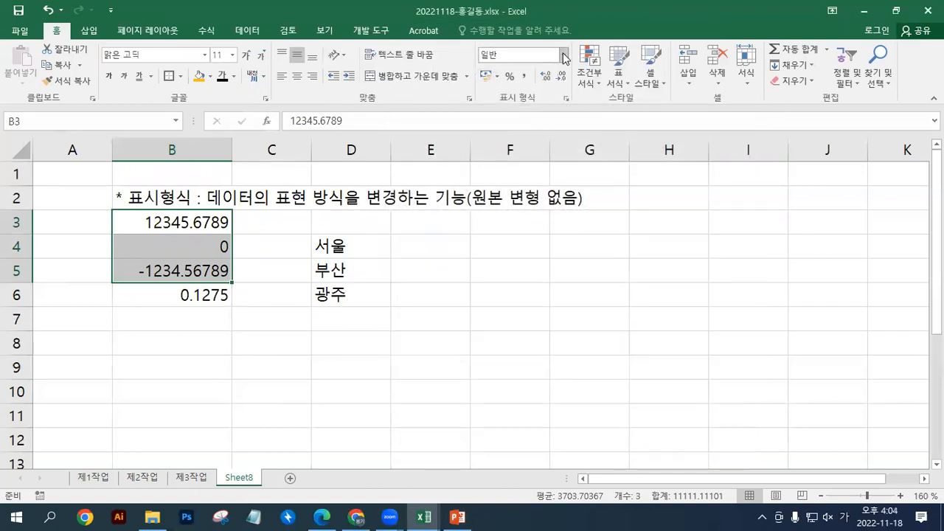
# - Format B3:B5 as 숫자 with 0 decimal places, the thousands separator and negatives in red parentheses
pyautogui.click(566, 101)
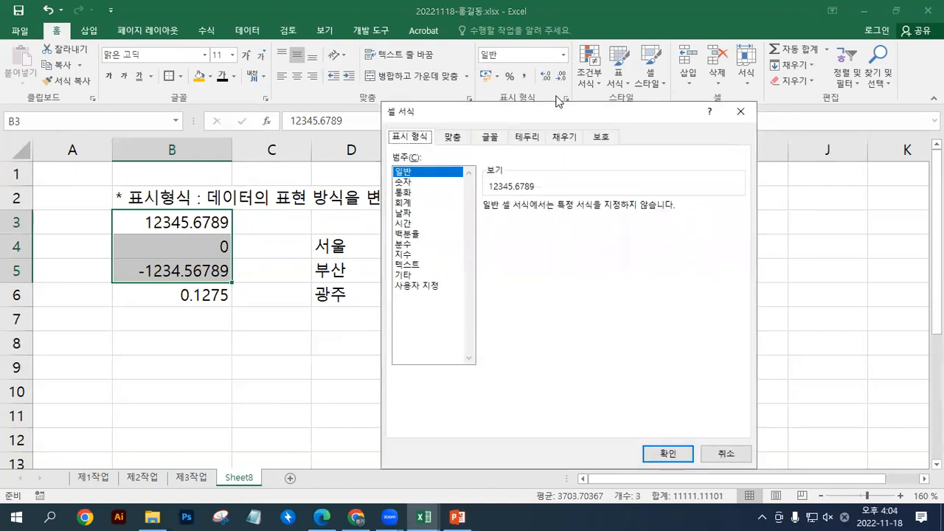
pyautogui.moveTo(533, 110); pyautogui.dragTo(571, 53)
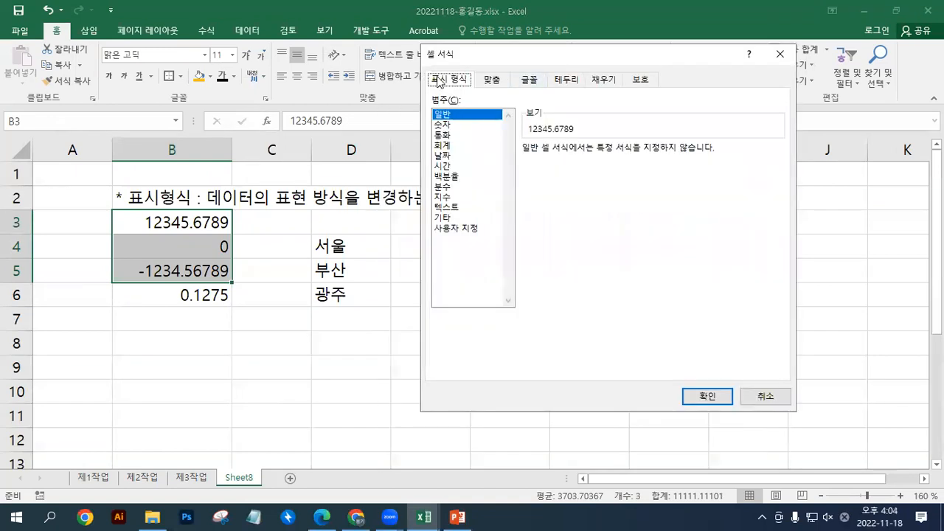
pyautogui.click(444, 124)
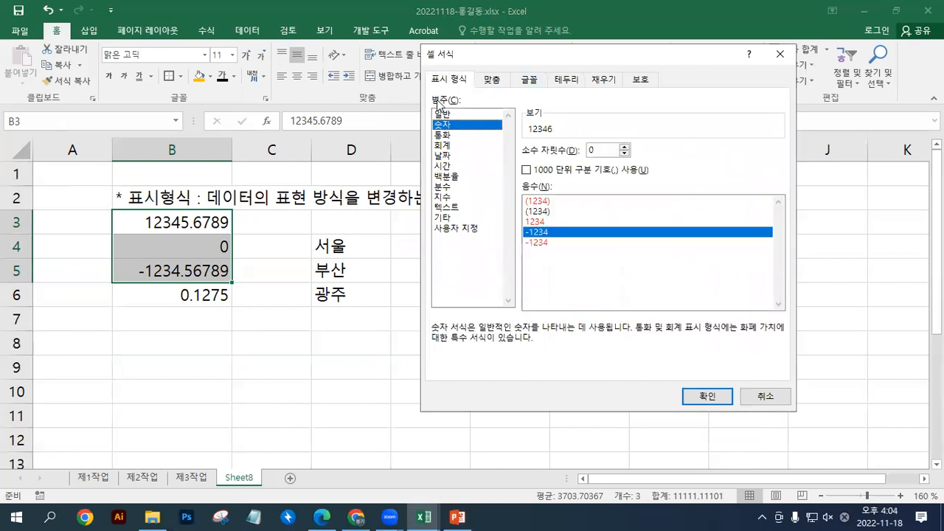
pyautogui.click(528, 171)
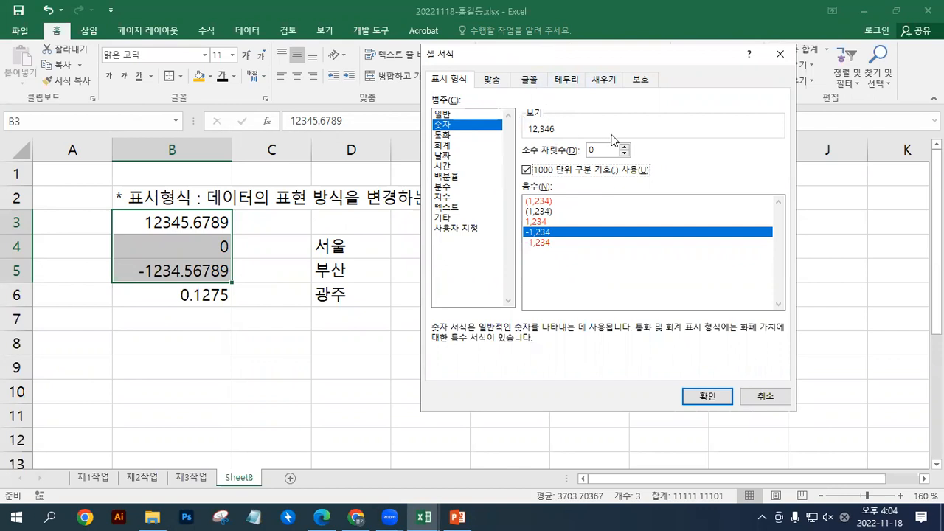
pyautogui.click(542, 212)
pyautogui.click(541, 202)
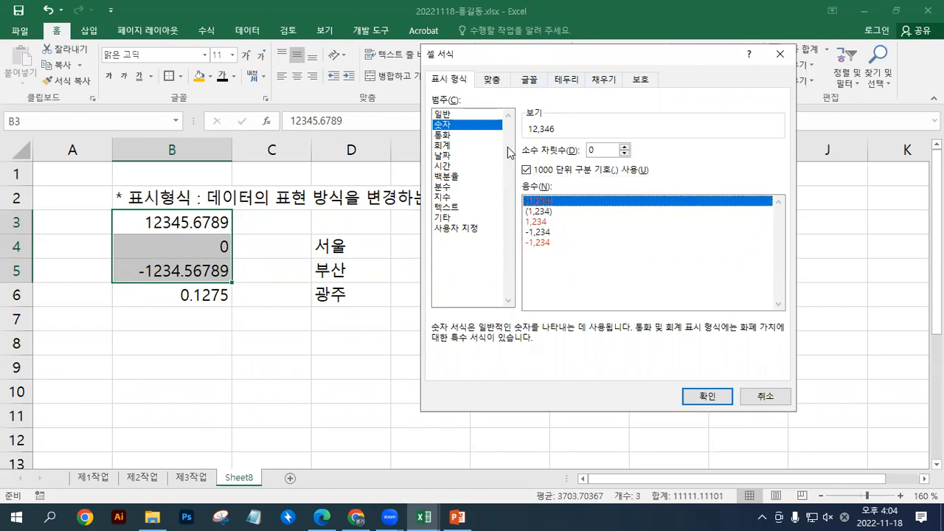
pyautogui.click(708, 396)
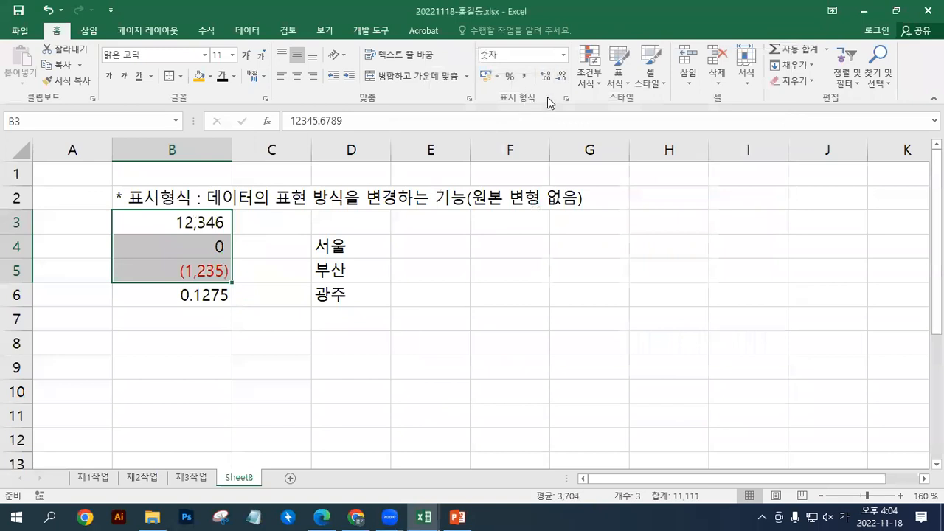
# - Open the cell formatting for B3:B5 and choose the 통화 category with the ₩ symbol
pyautogui.rightClick(209, 239)
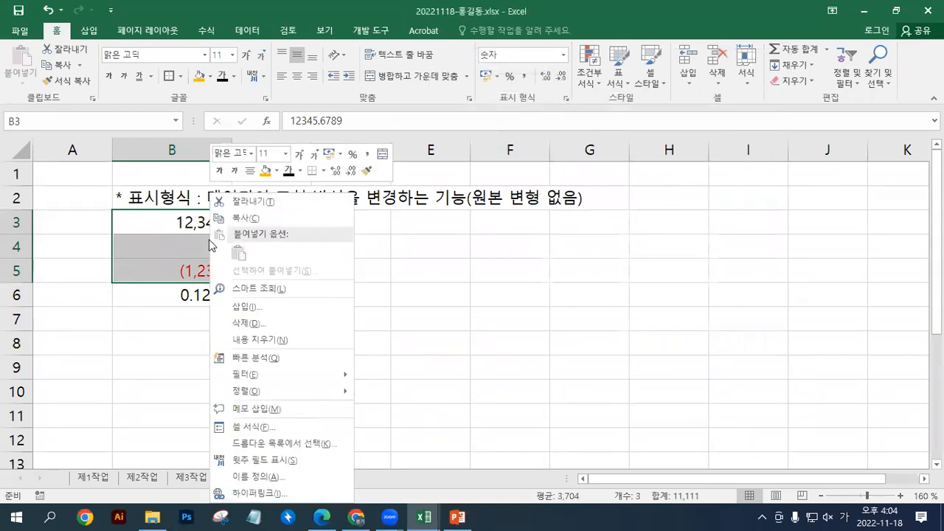
pyautogui.click(284, 431)
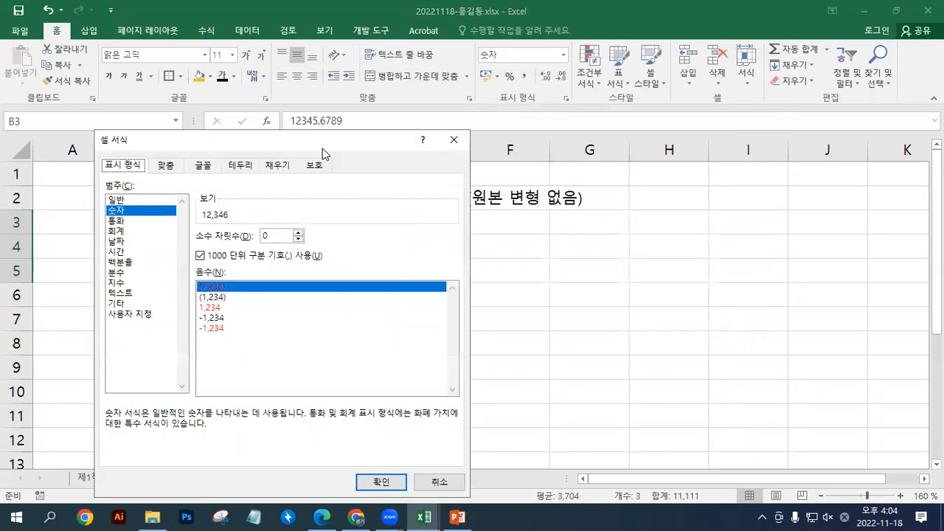
pyautogui.moveTo(330, 135); pyautogui.dragTo(675, 68)
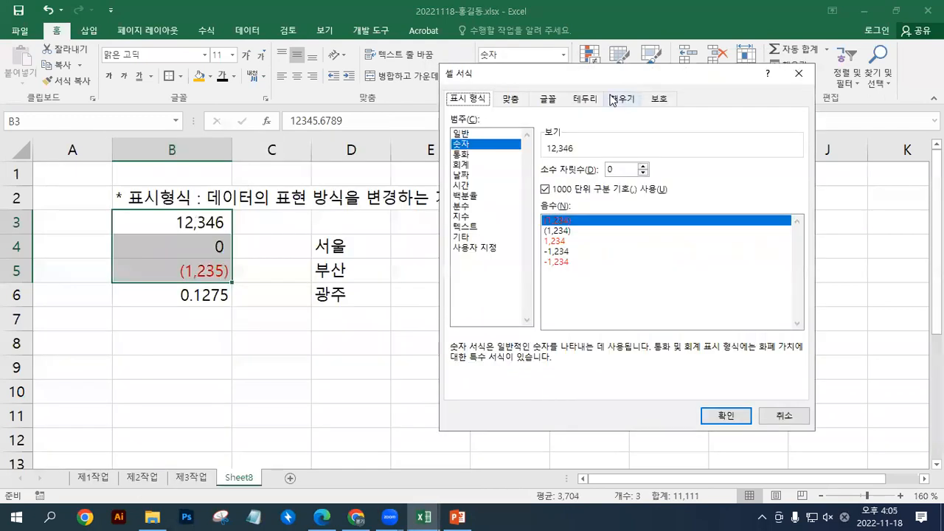
pyautogui.click(461, 155)
pyautogui.click(595, 189)
pyautogui.click(592, 201)
pyautogui.click(594, 193)
pyautogui.click(593, 212)
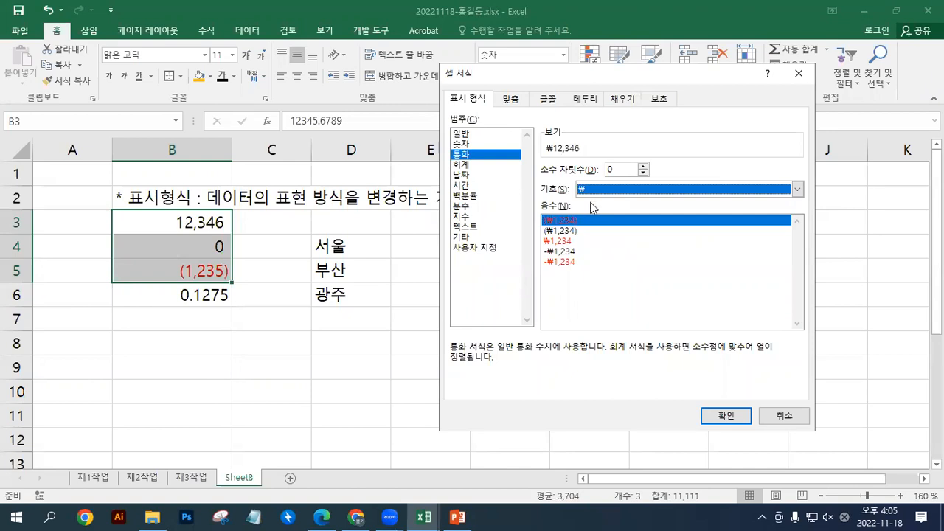
# - Apply the 통화 format to B3:B5 with 2 decimal places, the ₩ symbol and negatives in red with a minus sign
pyautogui.click(599, 190)
pyautogui.click(596, 203)
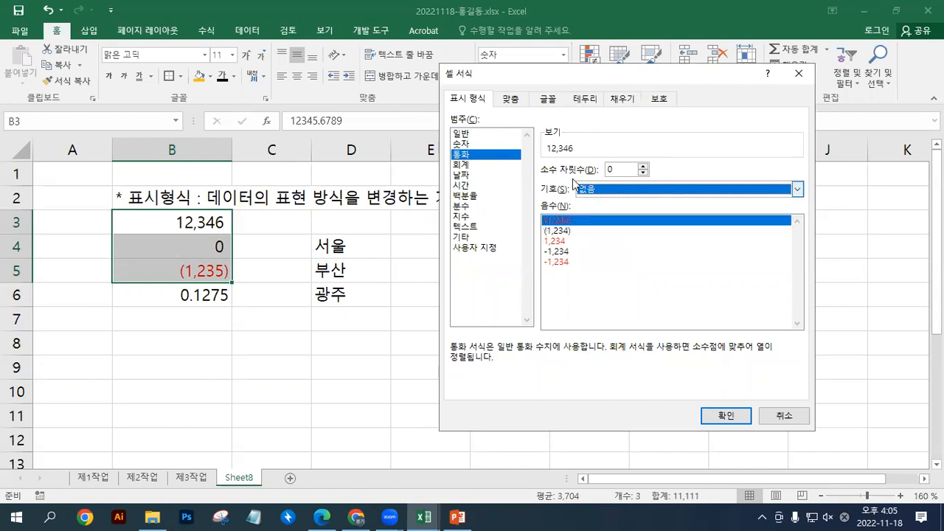
pyautogui.click(644, 166)
pyautogui.click(644, 167)
pyautogui.click(624, 189)
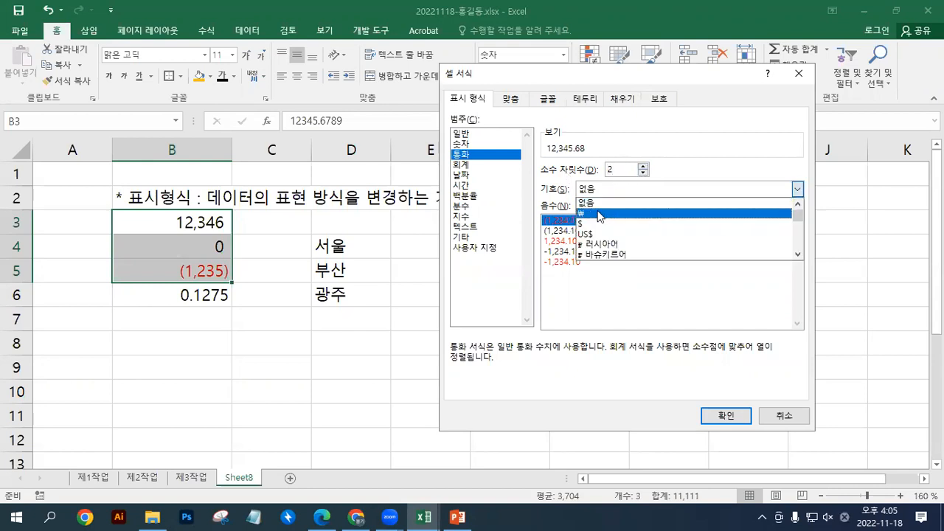
pyautogui.click(593, 205)
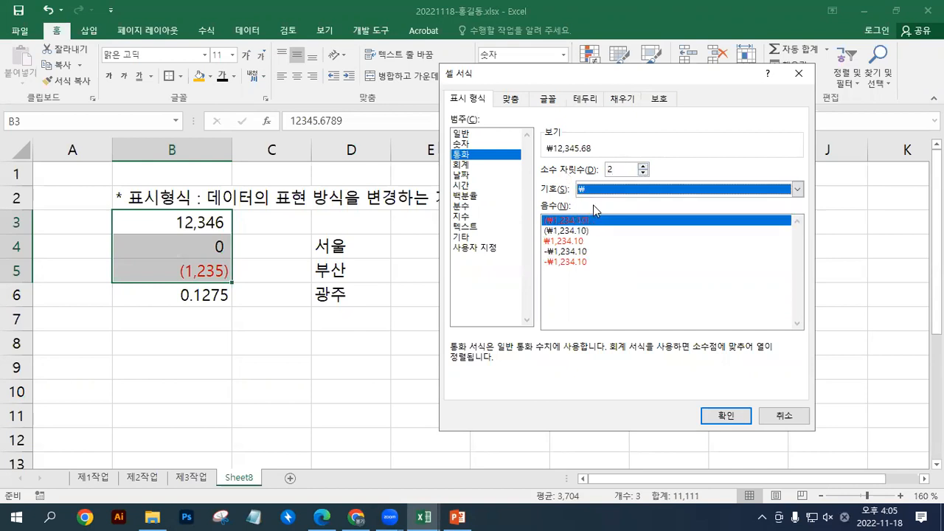
pyautogui.click(564, 251)
pyautogui.click(566, 263)
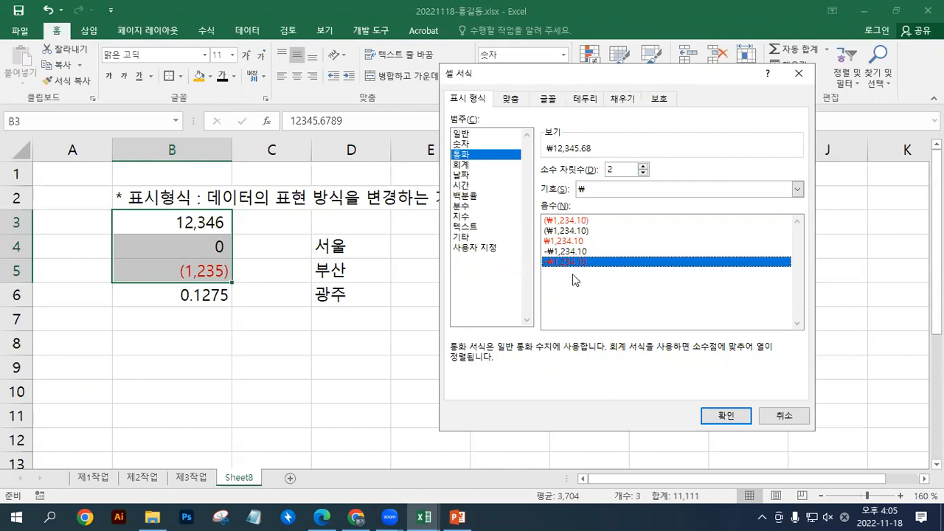
pyautogui.click(725, 417)
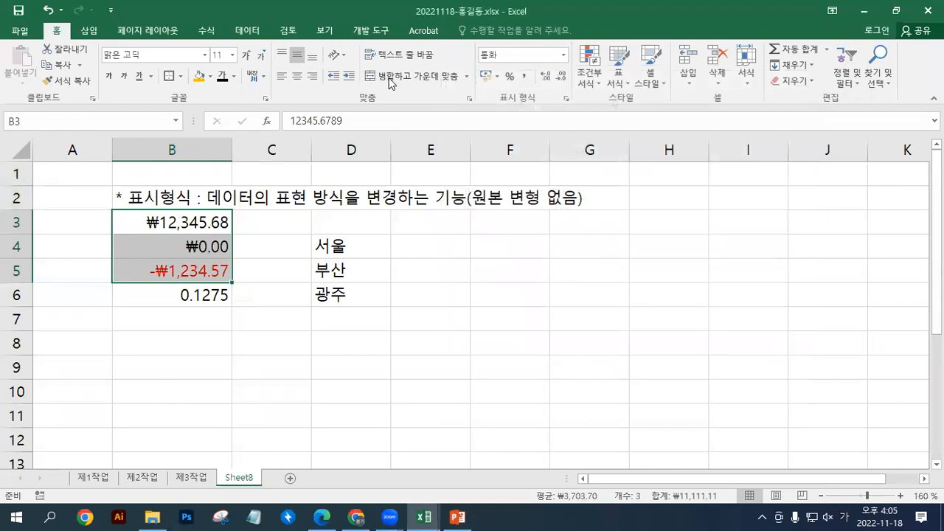
# - Format B3:B5 as 회계 with 2 decimal places and the symbol set to 없음
pyautogui.click(567, 106)
pyautogui.click(448, 146)
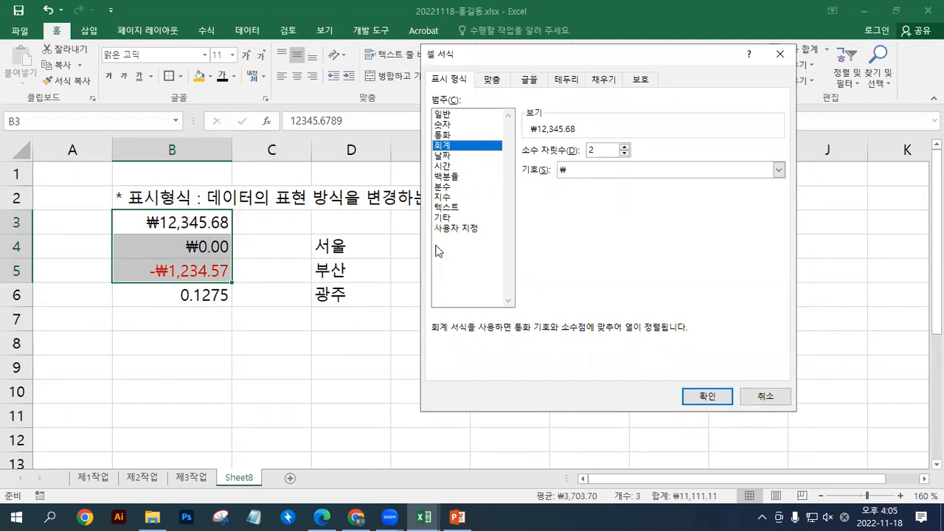
pyautogui.click(569, 172)
pyautogui.click(570, 182)
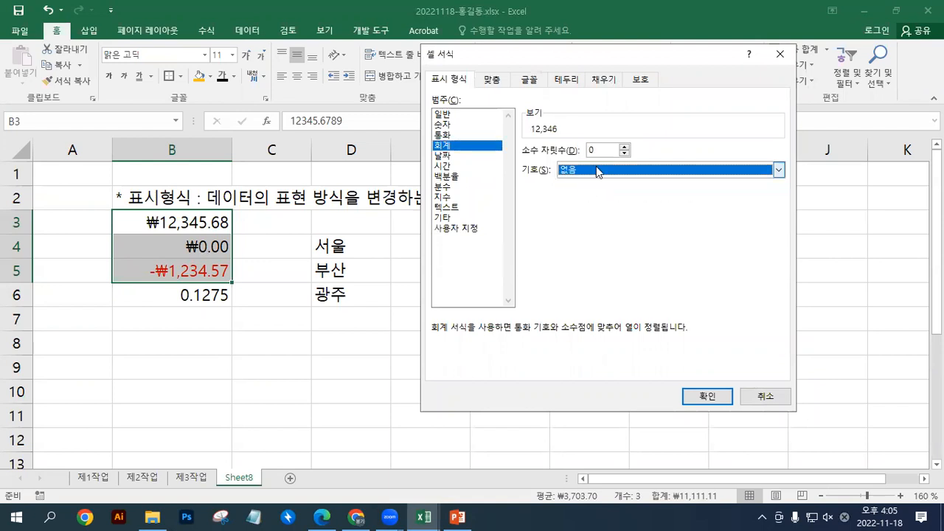
pyautogui.click(625, 148)
pyautogui.click(625, 147)
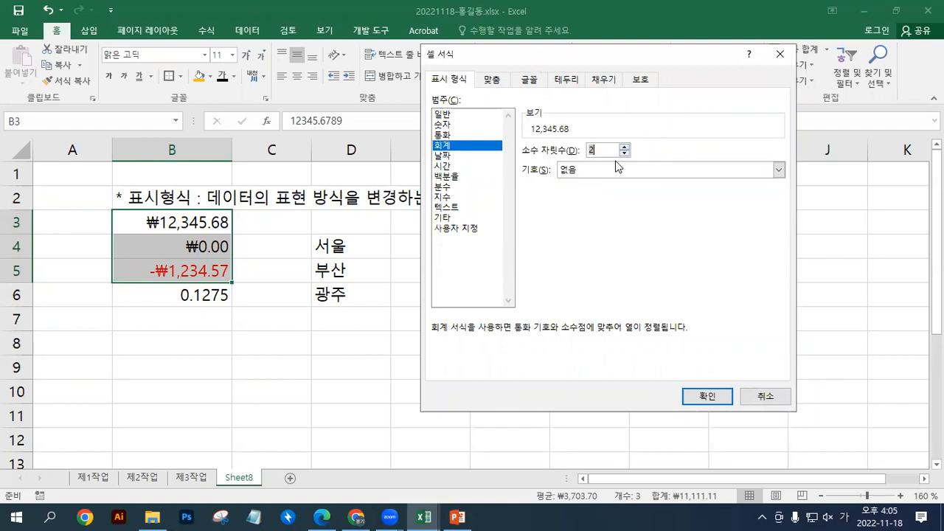
pyautogui.click(704, 400)
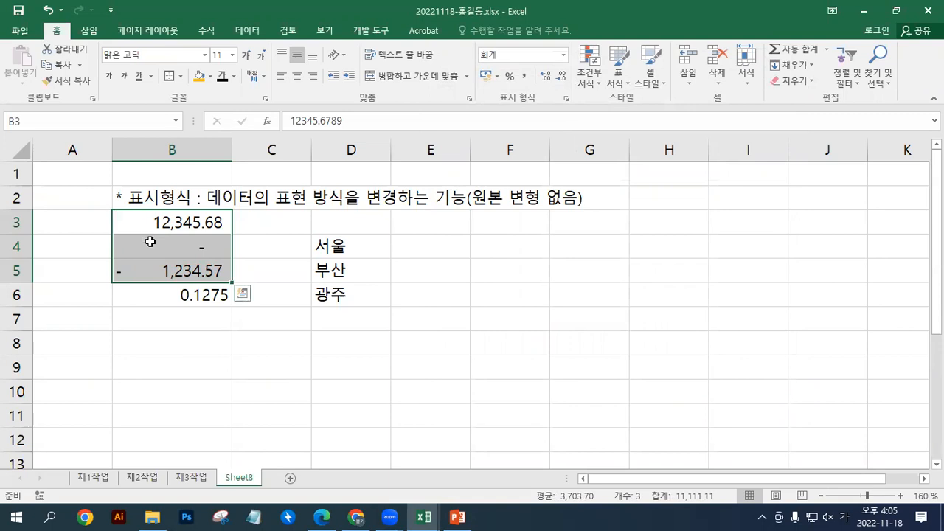
# - Format B6 as 백분율 with 1 decimal place
pyautogui.click(180, 293)
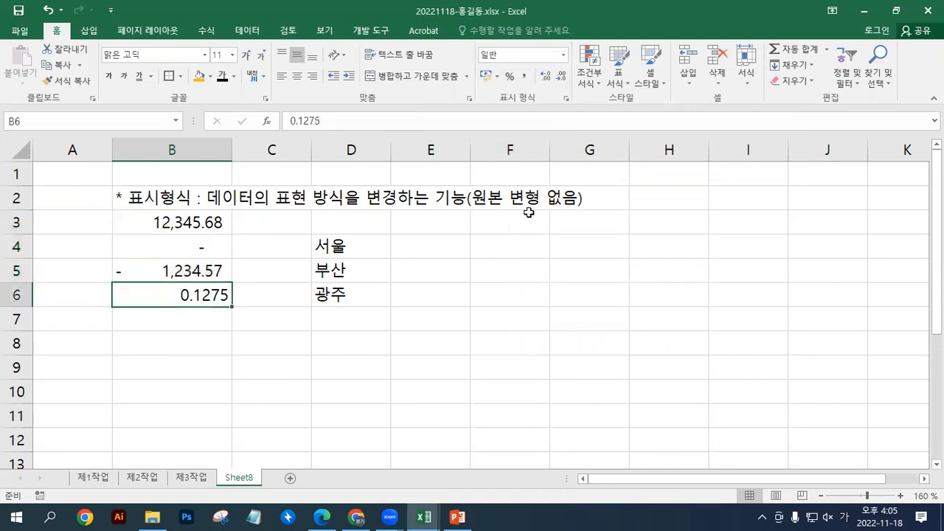
pyautogui.click(566, 100)
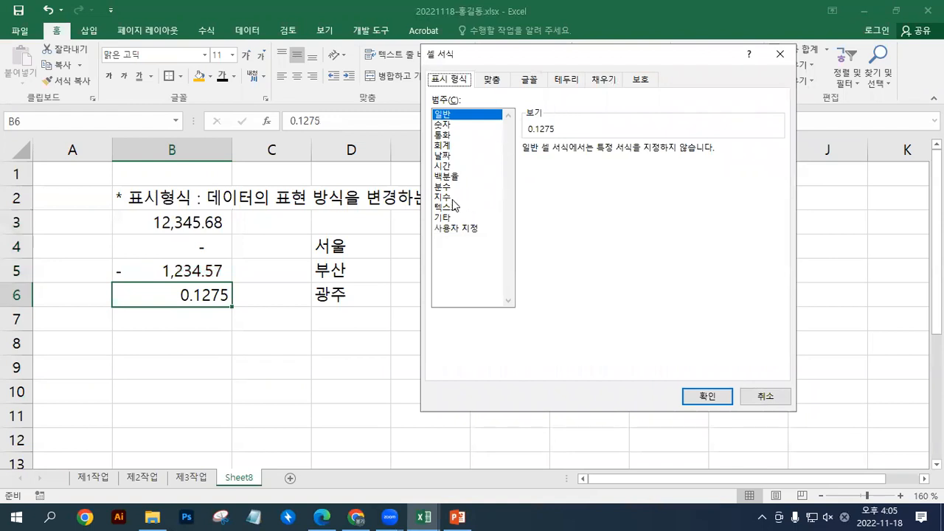
pyautogui.click(453, 177)
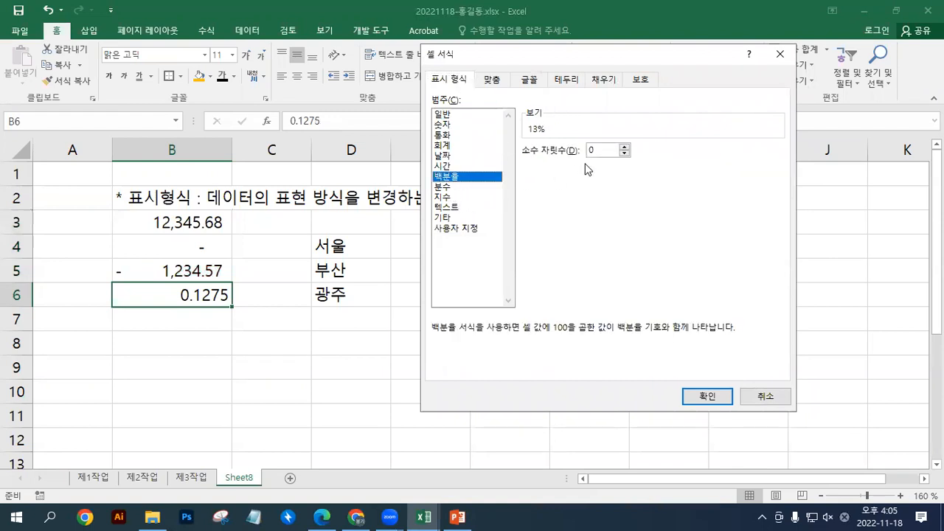
pyautogui.doubleClick(624, 147)
pyautogui.click(624, 147)
pyautogui.doubleClick(625, 154)
pyautogui.click(696, 397)
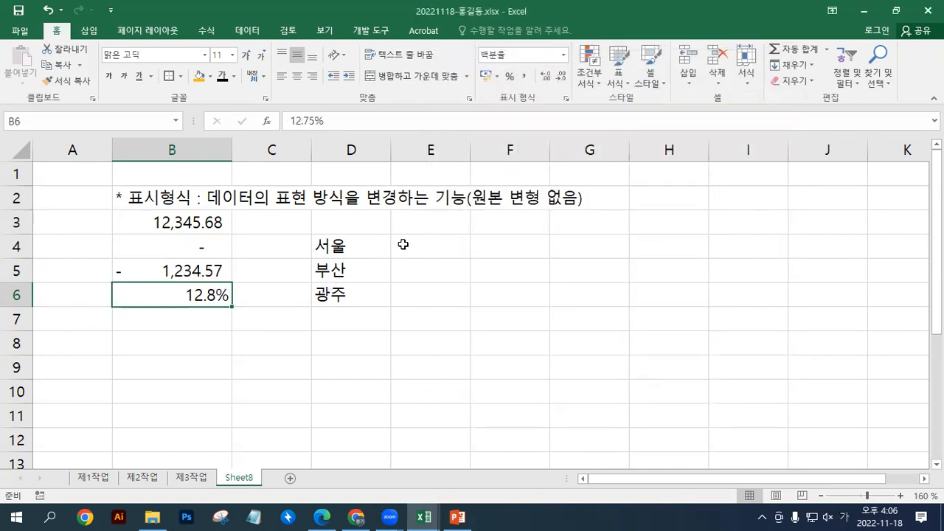
# - Add the note lines "* 사용자 지정 표시형식" in B8 and "문자 : @ (문자데이터를 원본 그대로 표시)" in B9
pyautogui.hotkey('ctrl', 'n')
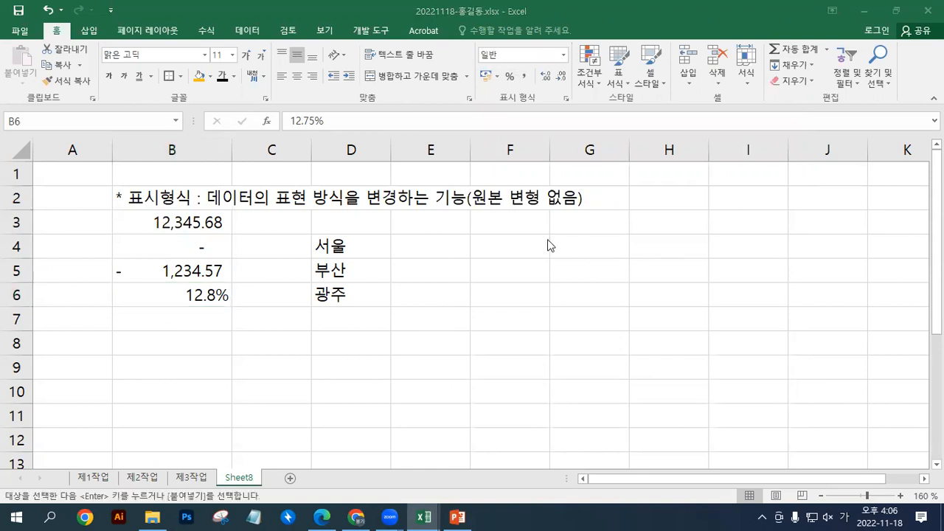
pyautogui.click(144, 339)
pyautogui.write('* 사용자 지정 표시형식 문자 : @ (문자데이터를 원본 그대로 표시)')
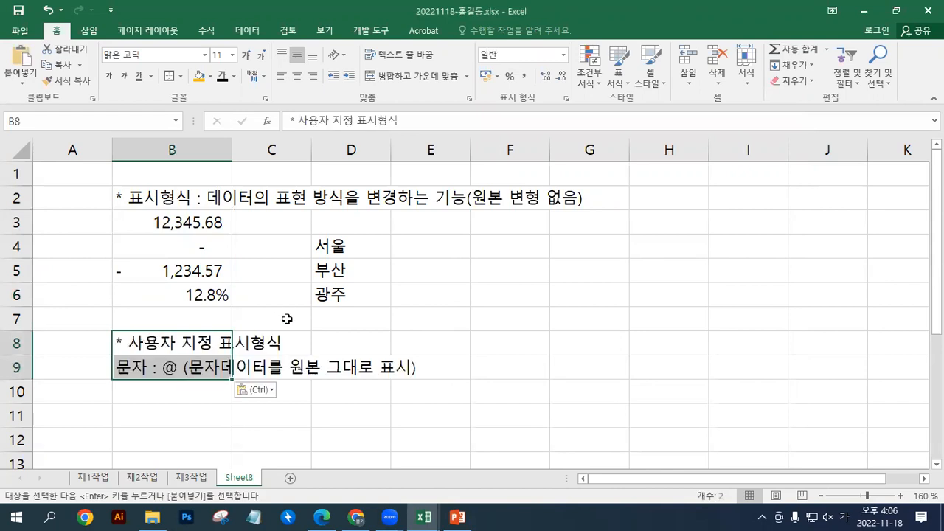
pyautogui.moveTo(202, 225); pyautogui.dragTo(216, 281)
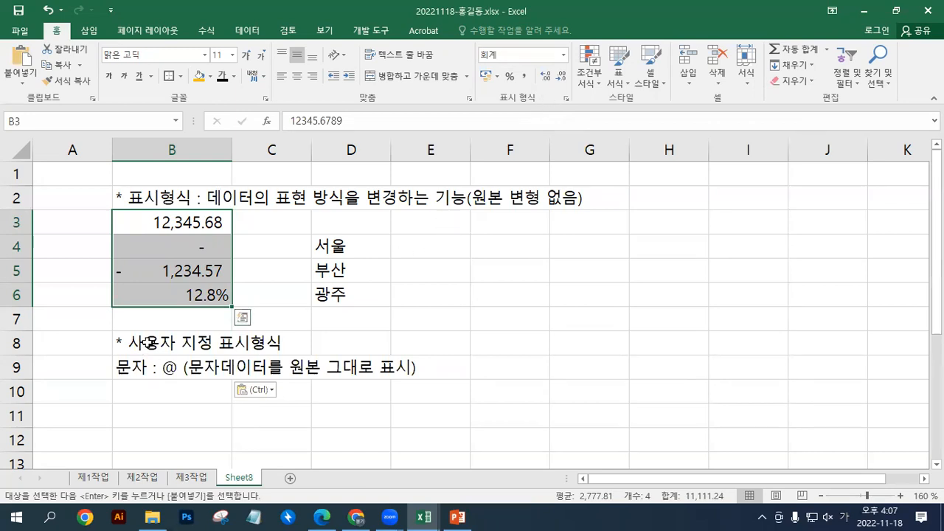
pyautogui.click(173, 345)
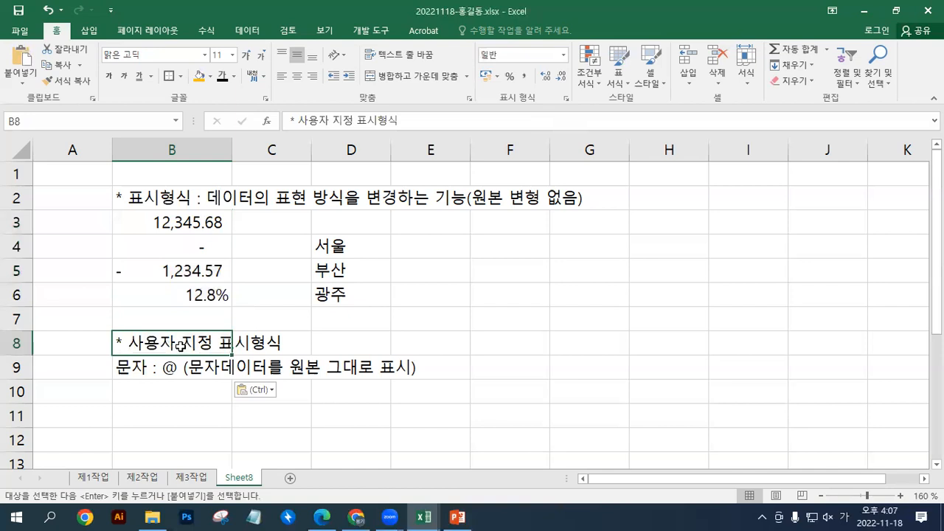
# - Add the note 공통된 내용은 ""(이중따옴표) 안에 작성 in B10
pyautogui.scroll(-1, 181, 339)
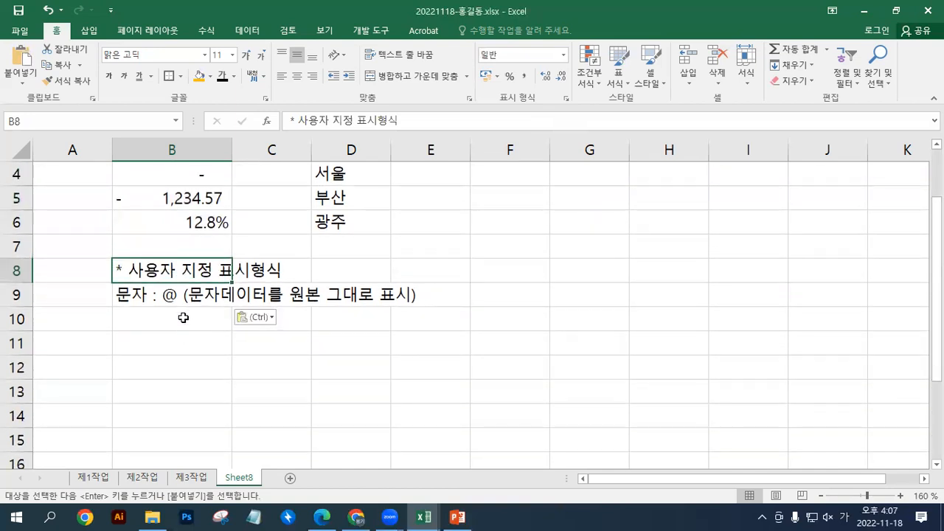
pyautogui.click(183, 317)
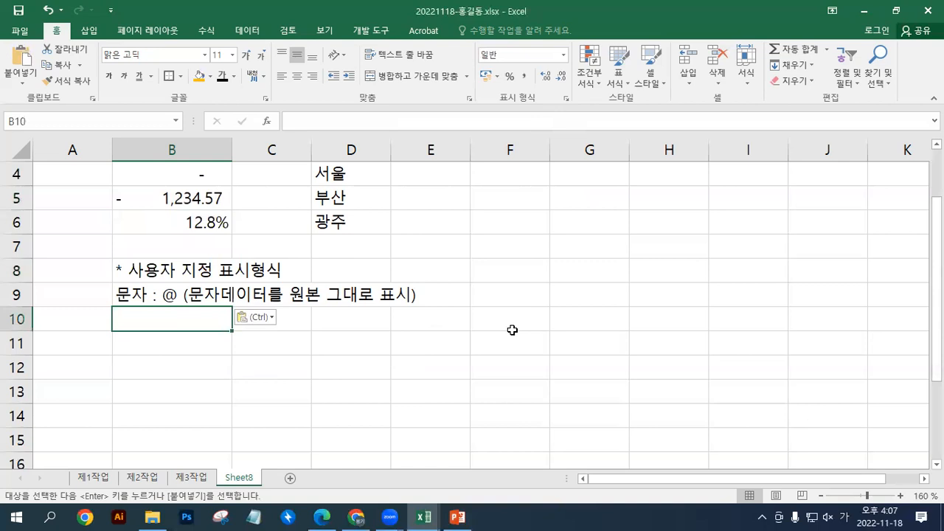
pyautogui.write('서ㅜ')
pyautogui.press('Escape')
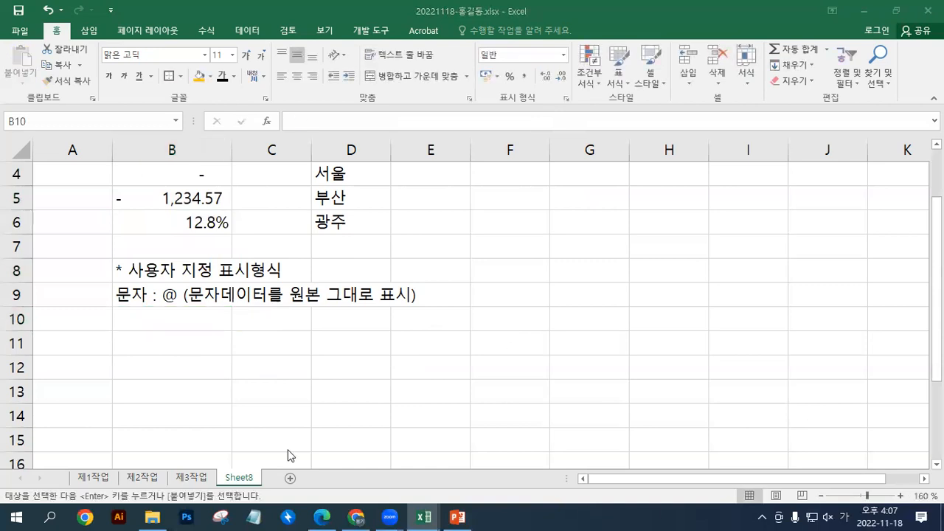
pyautogui.click(165, 325)
pyautogui.write('공통된 내용은 ""(이중따옴표) 안에 작성')
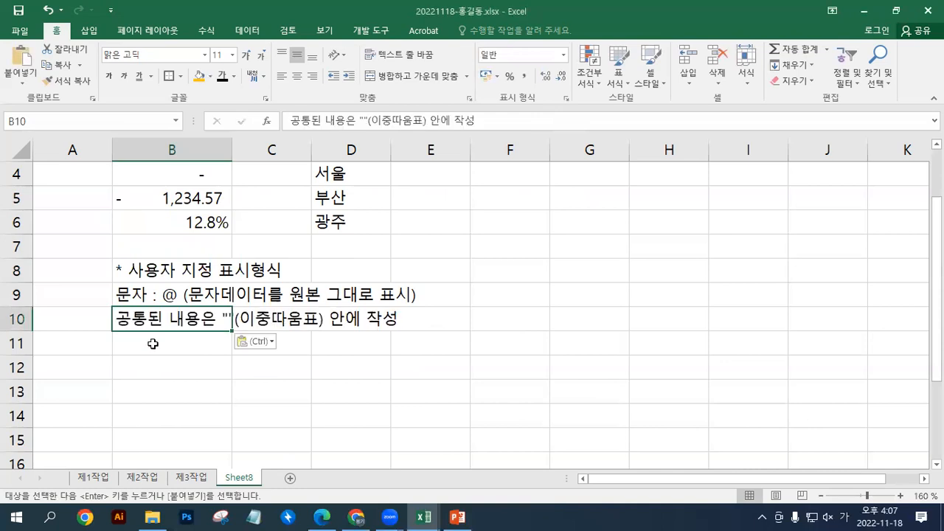
# - Enter the city names 서울, 부산 and 광주 in B11:B13
pyautogui.press('Return')
pyautogui.write('서울')
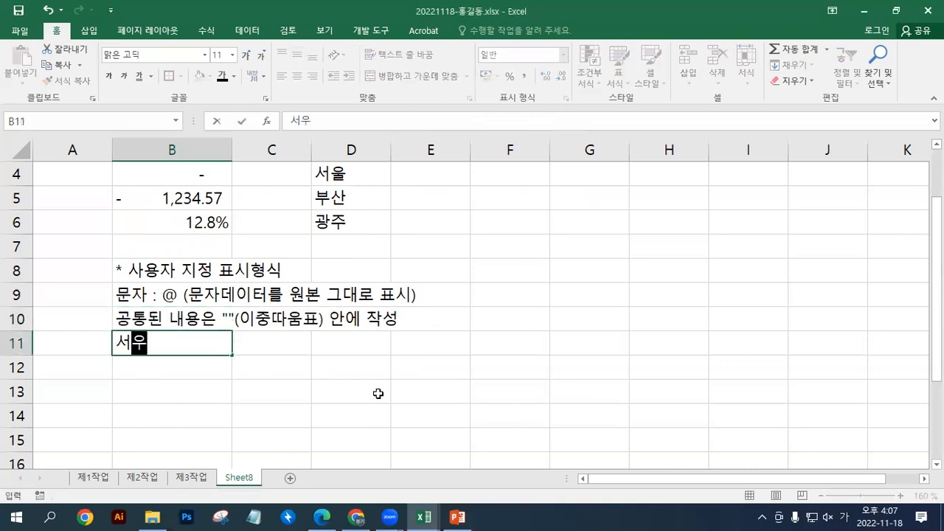
pyautogui.press('Return')
pyautogui.write('부산')
pyautogui.press('Return')
pyautogui.write('광주')
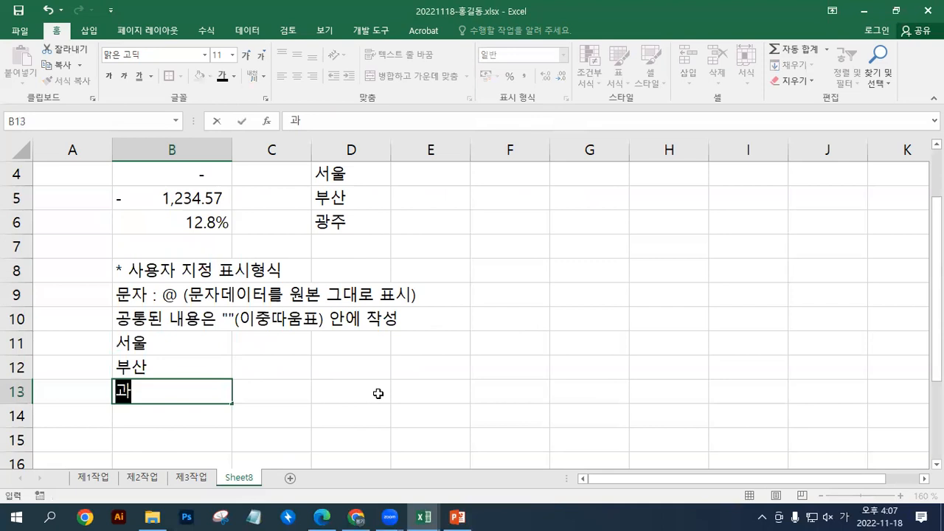
pyautogui.press('Return')
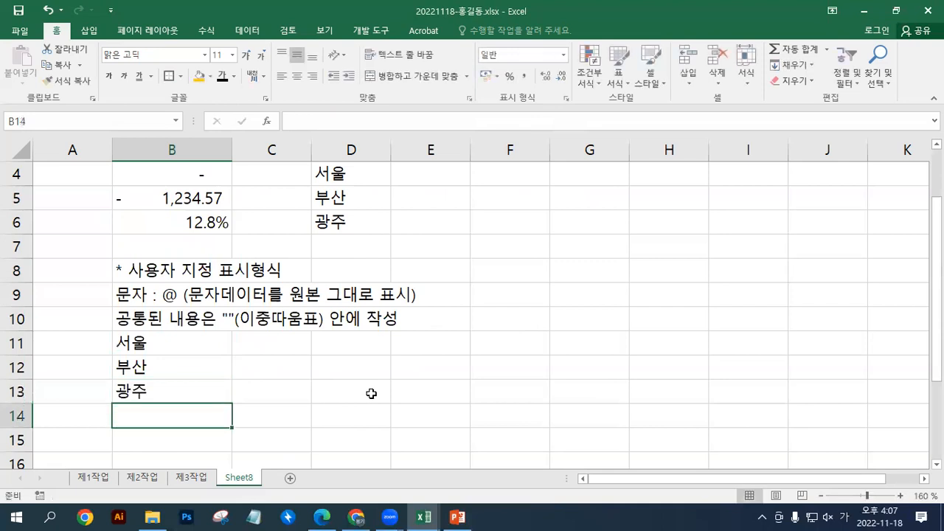
# - Apply the custom number format @"지점" to the city names in B11:B13
pyautogui.scroll(-1, 371, 383)
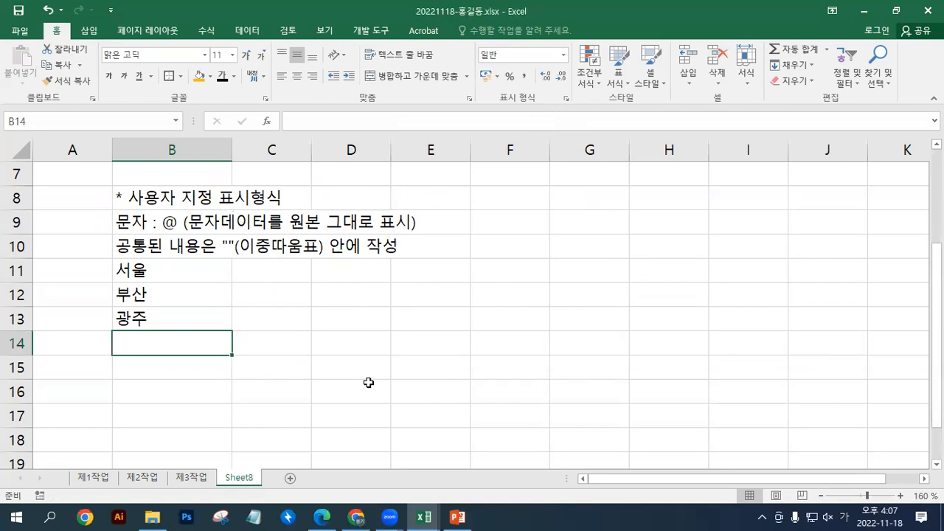
pyautogui.moveTo(184, 193); pyautogui.dragTo(199, 312)
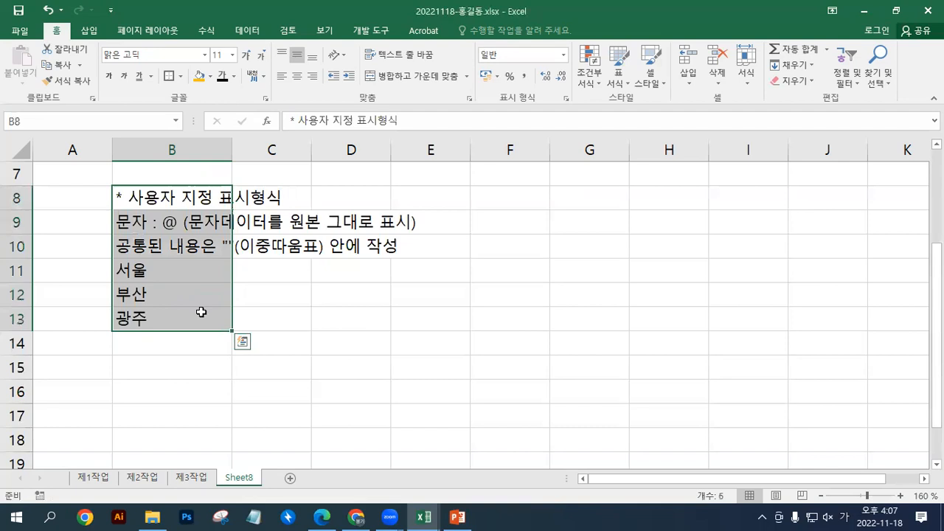
pyautogui.moveTo(171, 271); pyautogui.dragTo(167, 311)
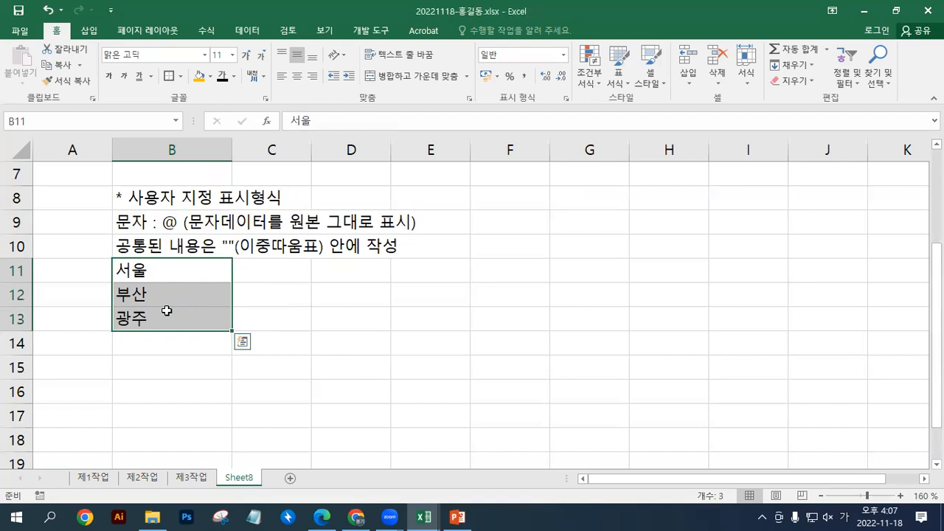
pyautogui.moveTo(171, 276); pyautogui.dragTo(168, 310)
pyautogui.click(563, 55)
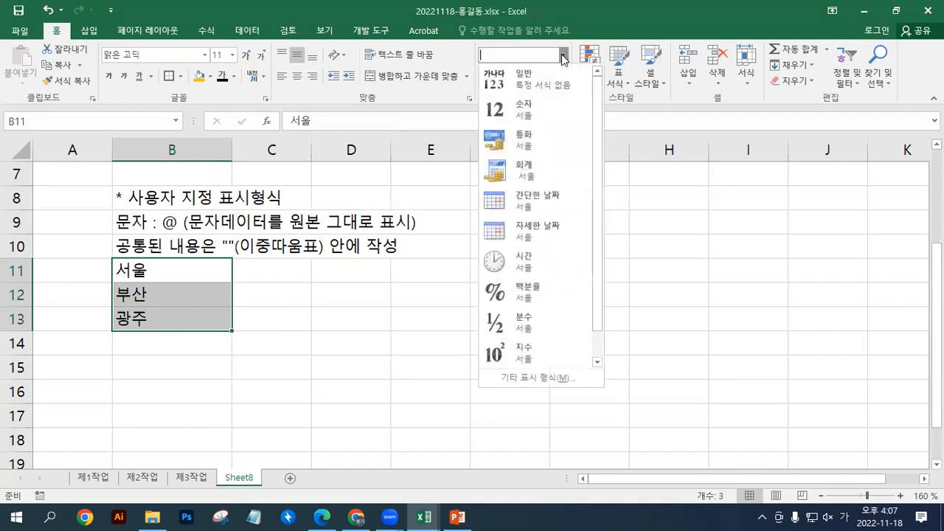
pyautogui.click(564, 55)
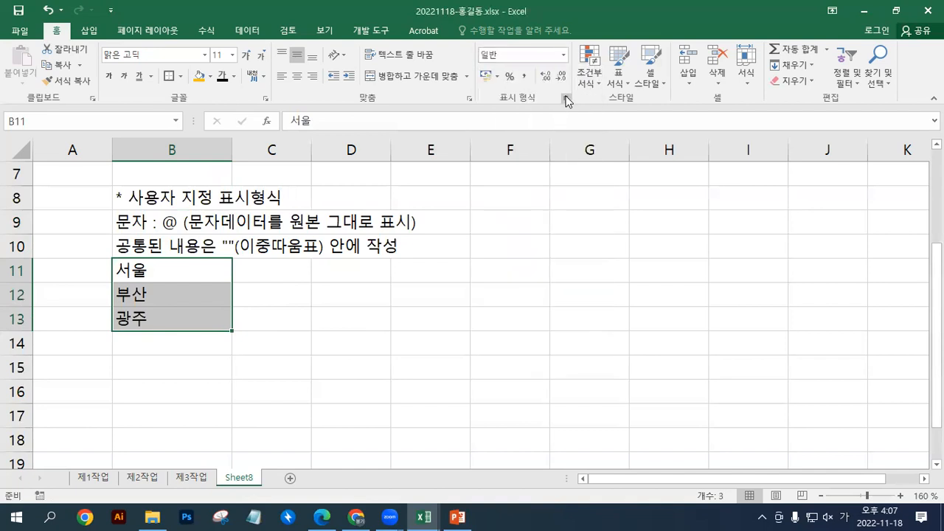
pyautogui.click(566, 98)
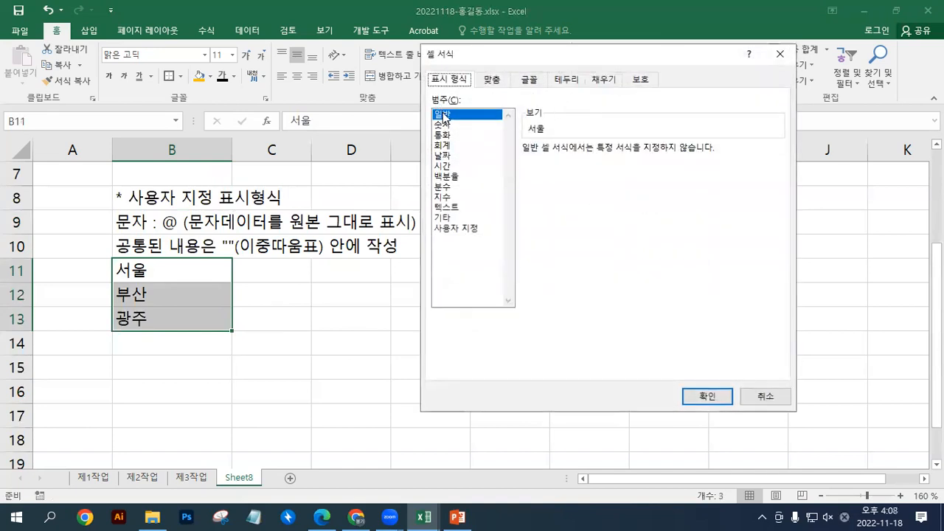
pyautogui.click(447, 229)
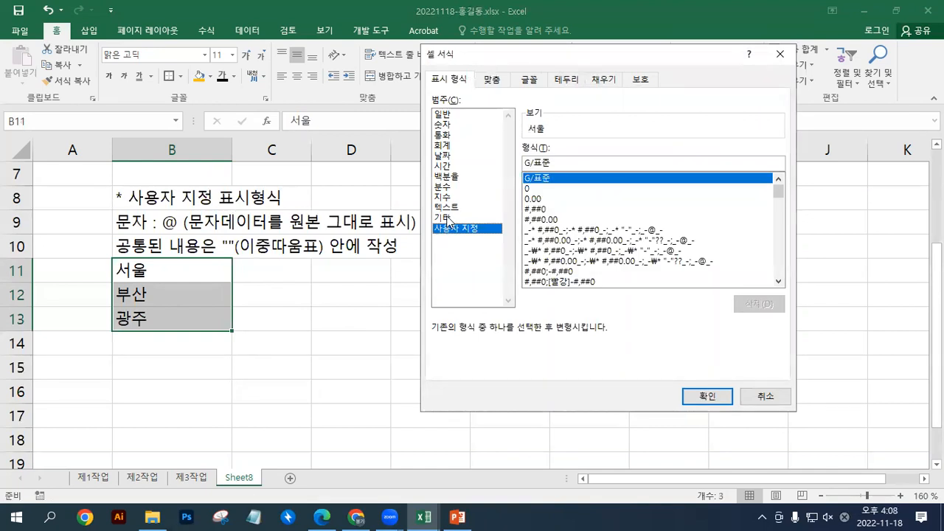
pyautogui.click(566, 178)
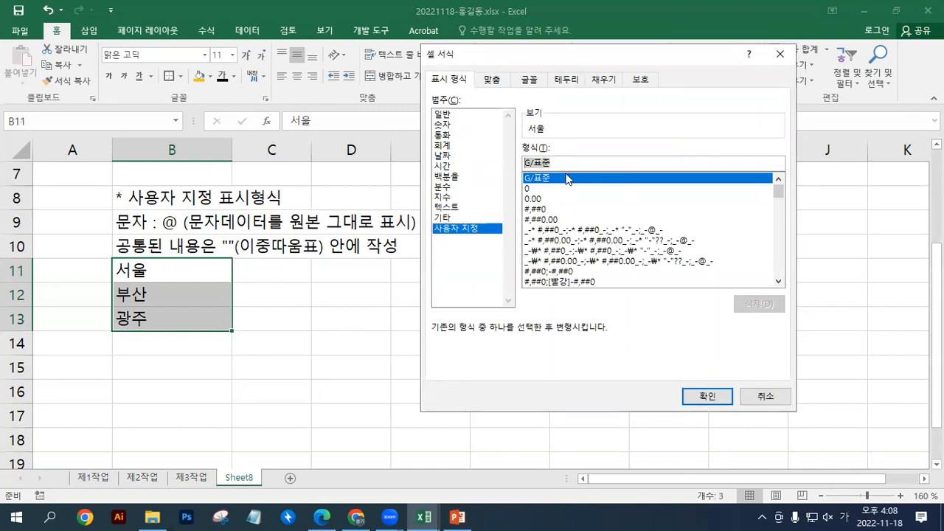
pyautogui.press('BackSpace')
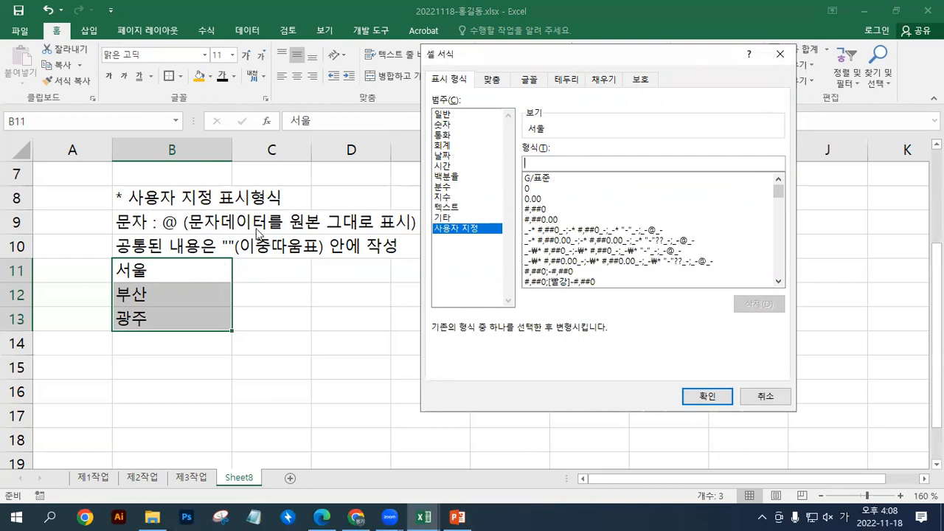
pyautogui.write('@')
pyautogui.write('"지점"')
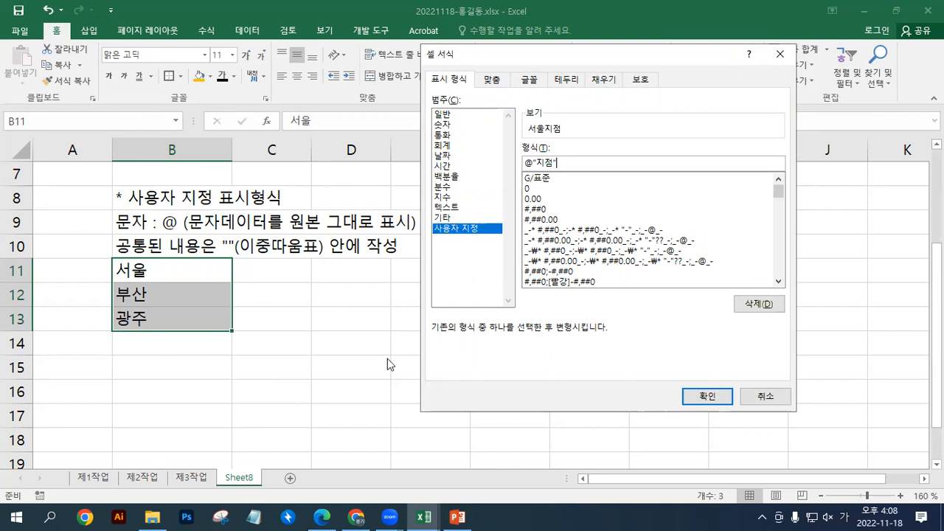
pyautogui.click(702, 398)
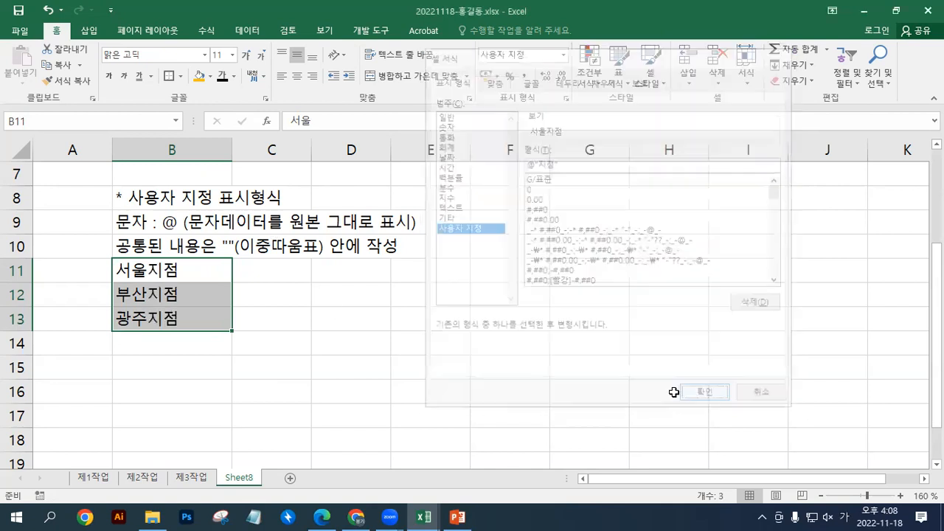
# - Inspect the stored text behind the formatted city names in B11:B13
pyautogui.click(190, 272)
pyautogui.click(177, 313)
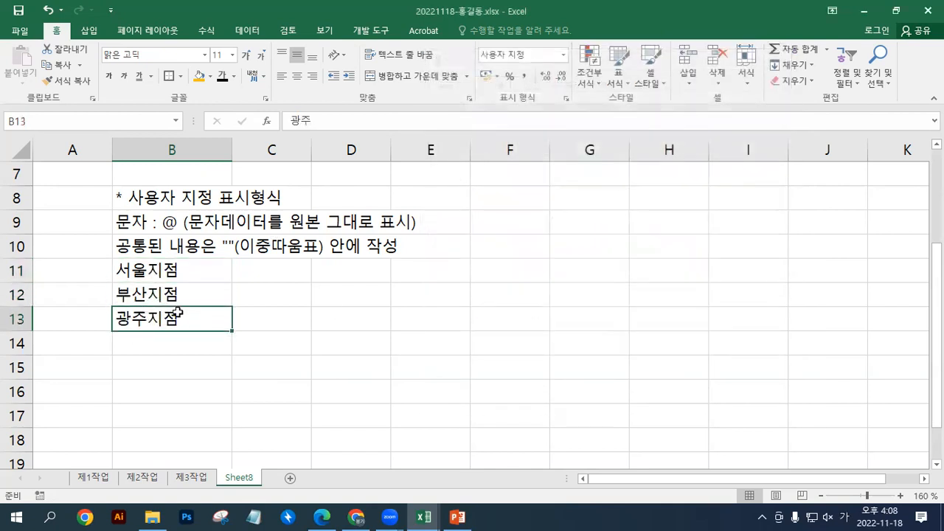
pyautogui.click(181, 295)
pyautogui.click(202, 278)
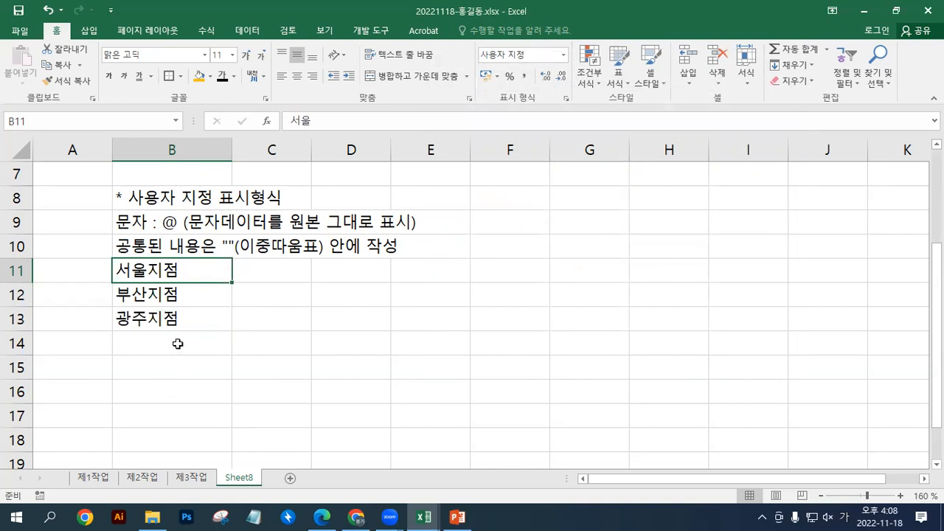
# - Add the note lines "숫자 : 0 (원본 빈자리를 0으로 표시o, 숫자 0을 0으로 표시o)" in B14 and "# (원본 빈자리를 0으로 표시x, 숫자 0을 0으로 표시x)" in B15
pyautogui.hotkey('ctrl', 'n')
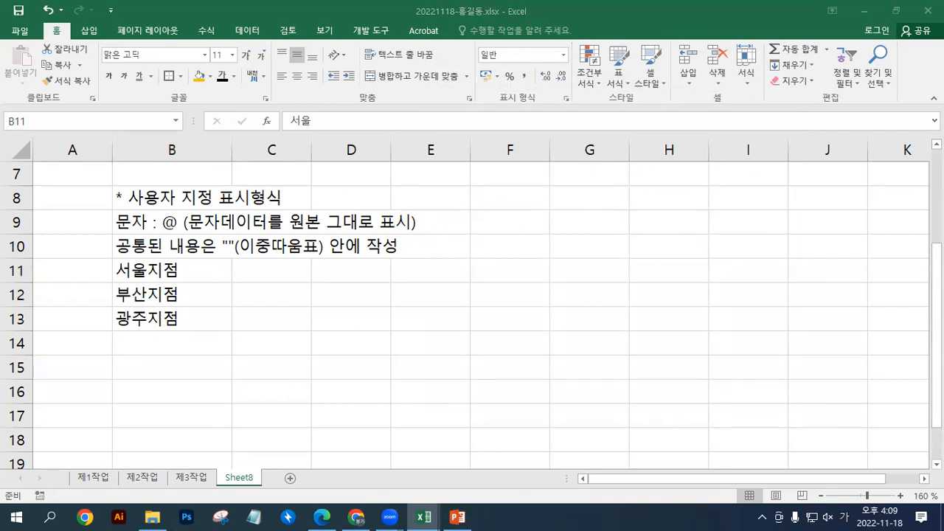
pyautogui.click(169, 339)
pyautogui.write('숫자 : 0 (원본 빈자리를 0으로 표시o, 숫자 0을 0으로 표시o) # (원본 빈자리를 0으로 표시x, 숫자 0을 0으로 표시x)')
pyautogui.scroll(-1, 210, 344)
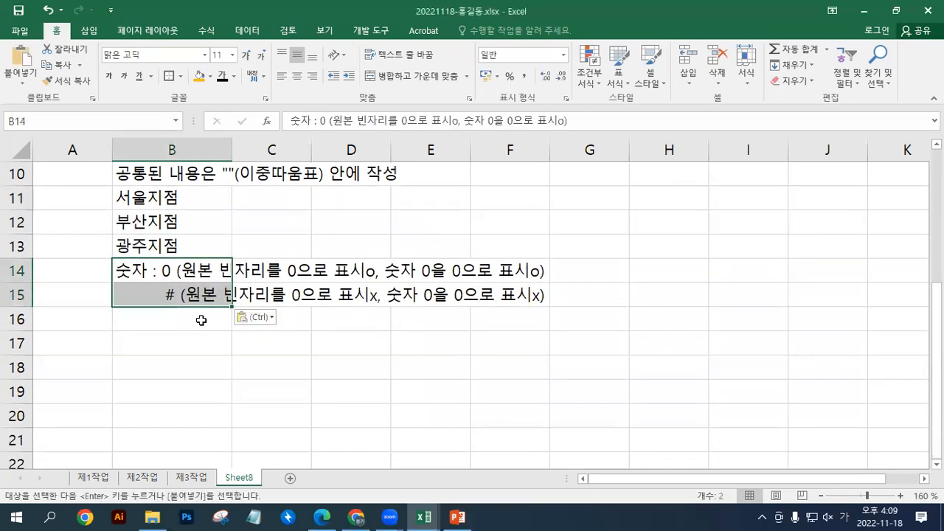
# - Enter the sample number 12345.6789 in both B16 and B17 below the number-format notes
pyautogui.click(202, 320)
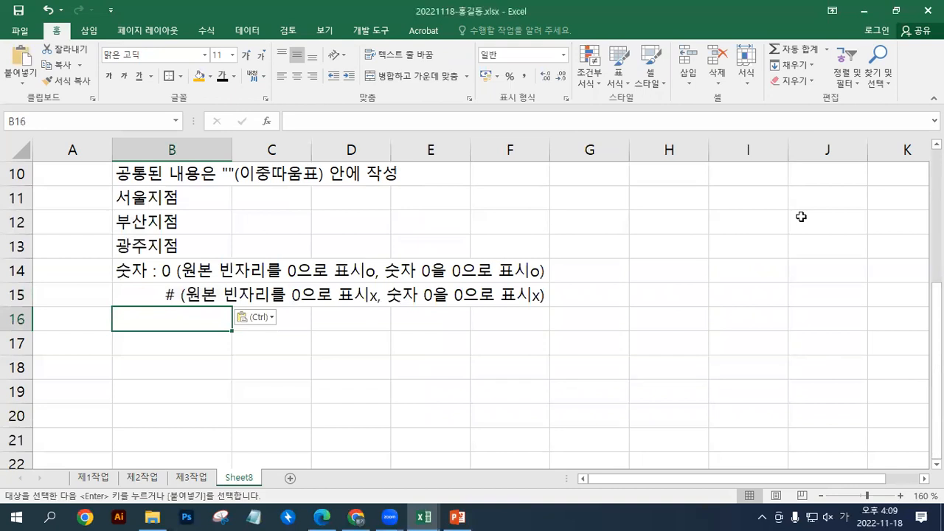
pyautogui.write('12345')
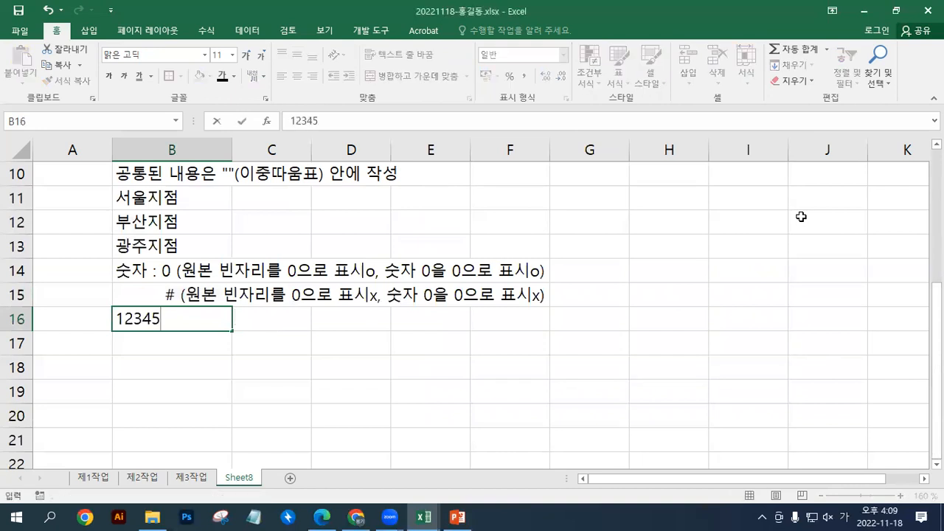
pyautogui.write('.6789')
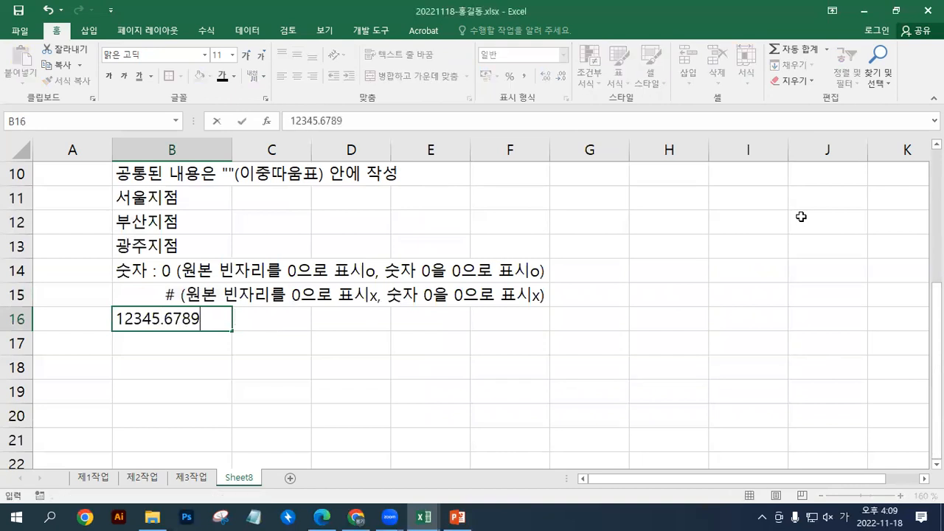
pyautogui.press('Return')
pyautogui.click(203, 320)
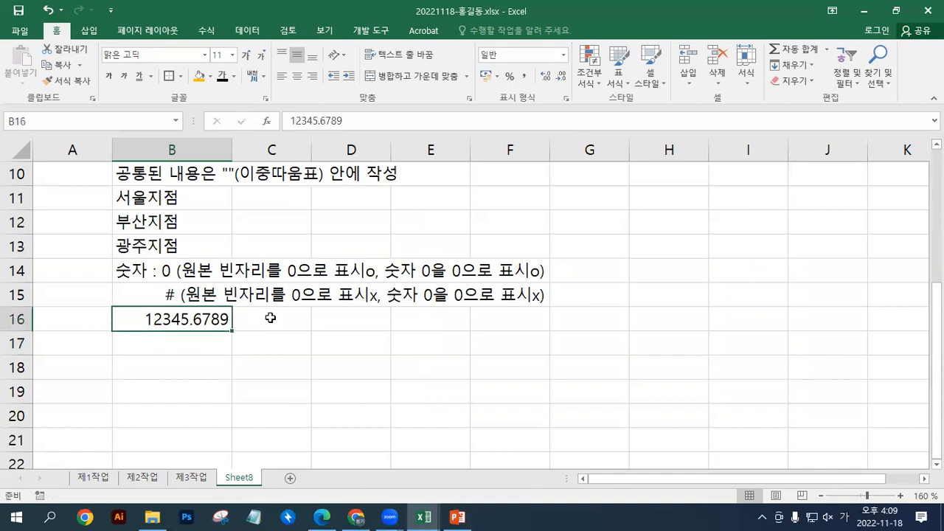
pyautogui.click(185, 345)
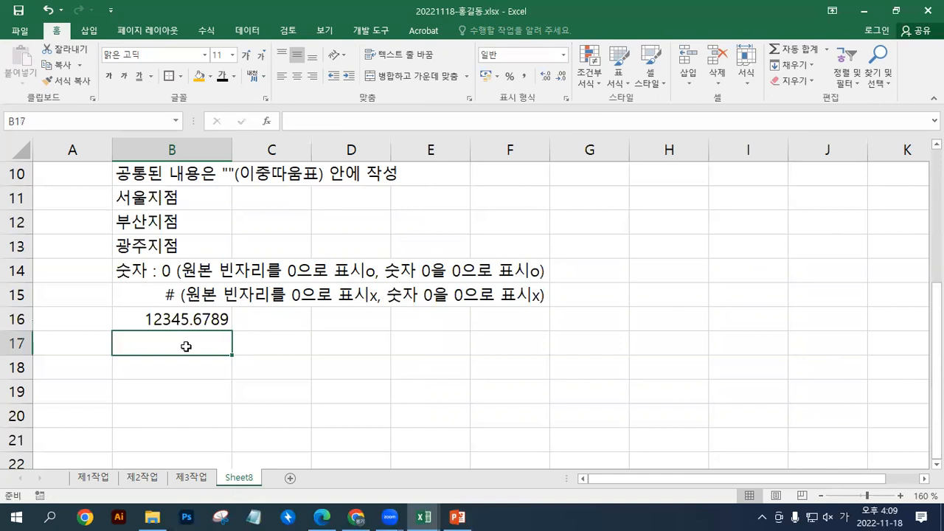
pyautogui.write('12345.6789')
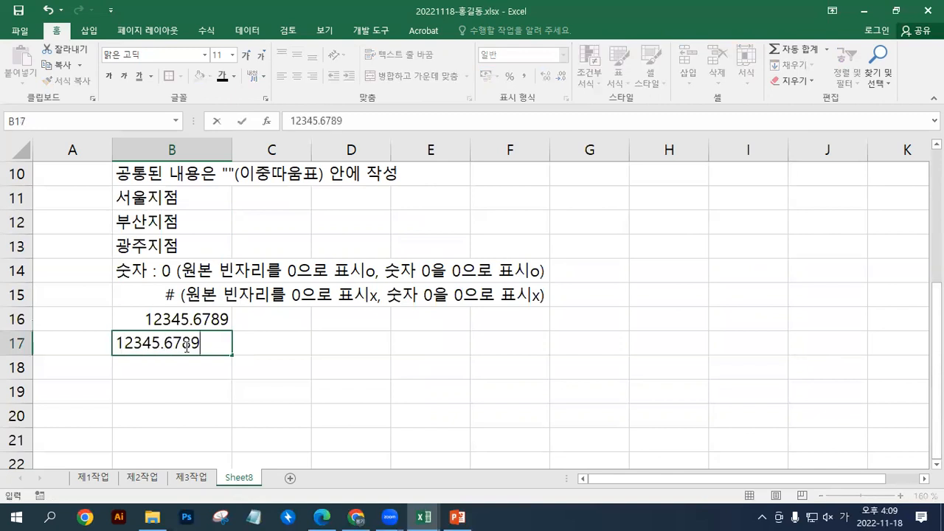
pyautogui.press('Return')
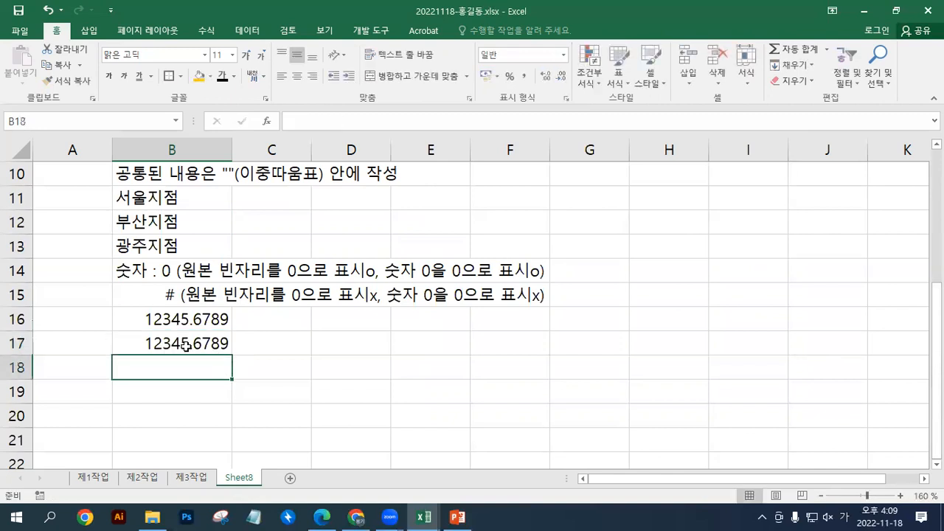
# - Shift the two sample numbers down one row to B17:B18, leaving B16 blank below the notes
pyautogui.click(174, 310)
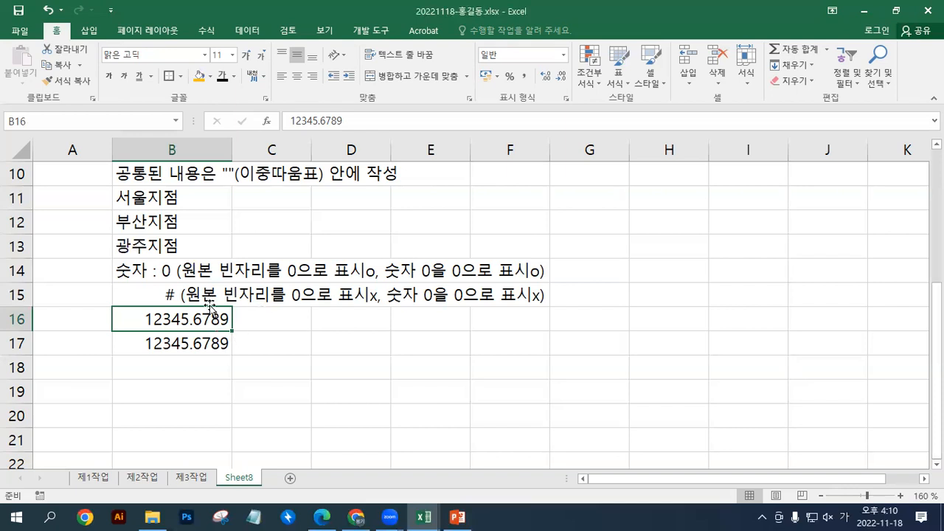
pyautogui.click(140, 271)
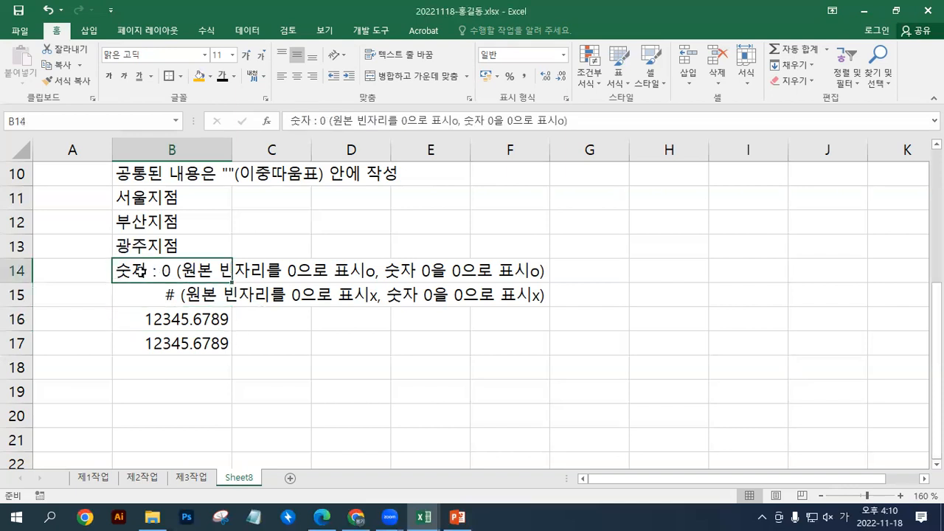
pyautogui.scroll(1, 140, 271)
pyautogui.moveTo(171, 390); pyautogui.dragTo(183, 419)
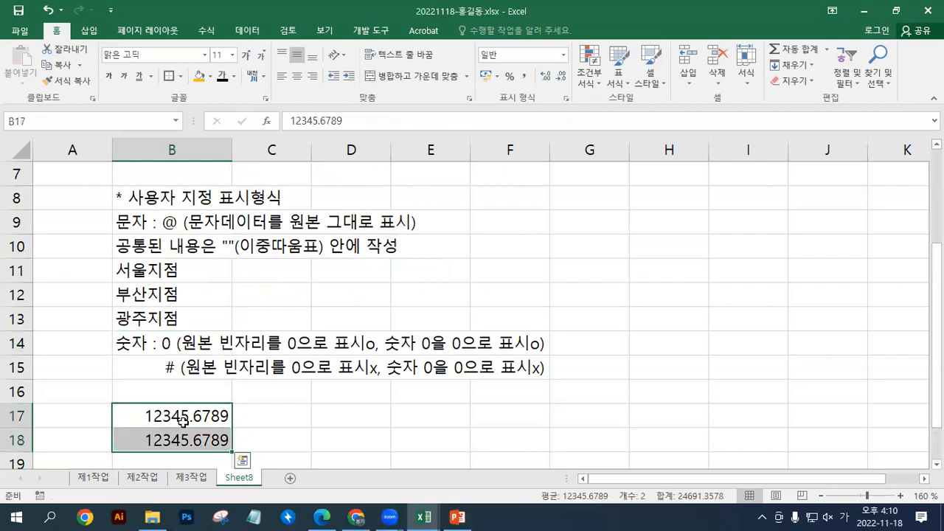
pyautogui.scroll(-1, 183, 418)
pyautogui.scroll(1, 184, 305)
pyautogui.scroll(-1, 184, 305)
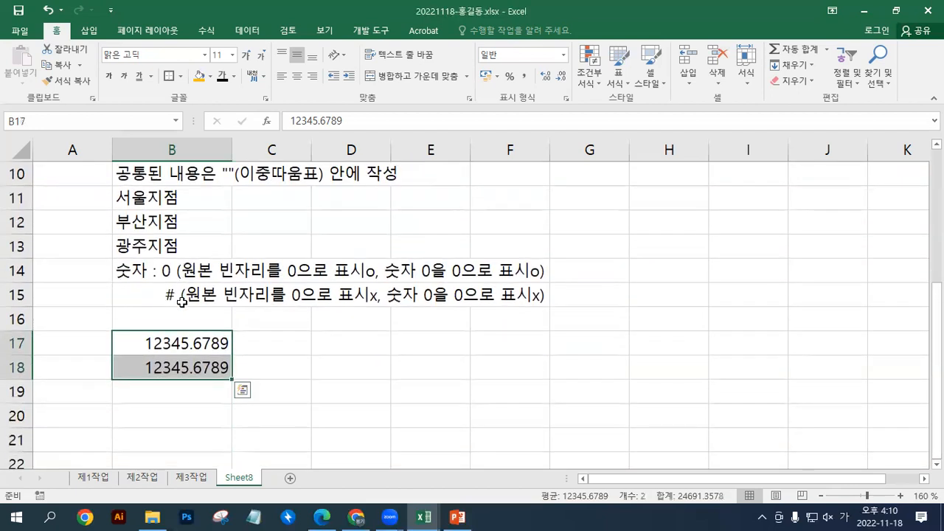
pyautogui.scroll(-1, 183, 303)
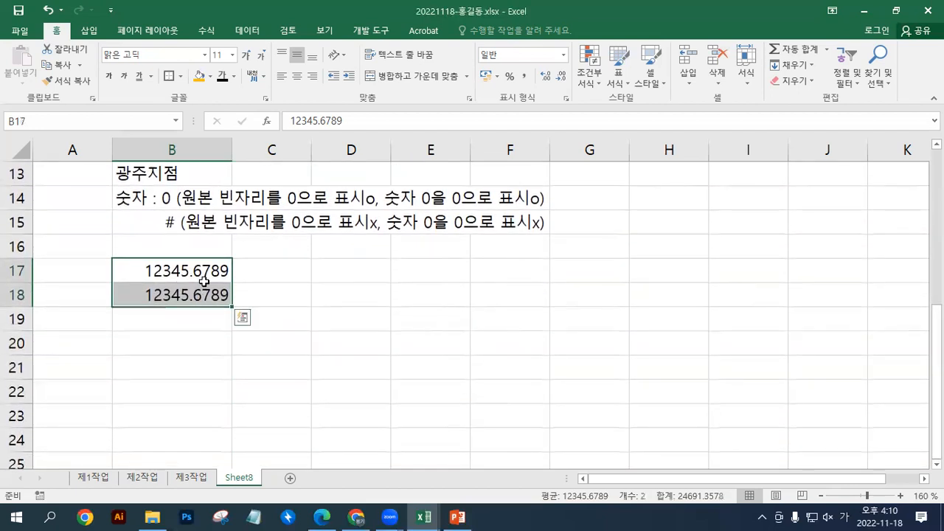
pyautogui.click(212, 271)
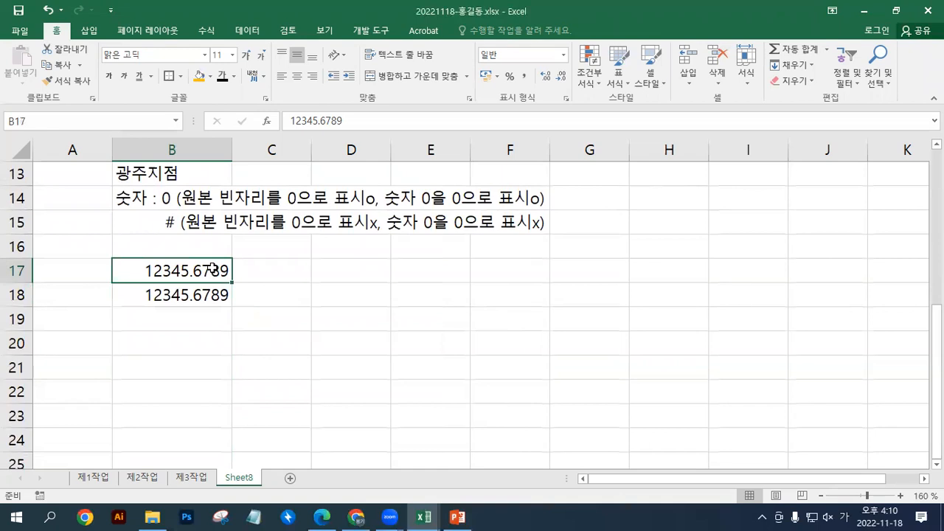
# - Enter the custom number format #,##0.00 for cell B17
pyautogui.rightClick(213, 270)
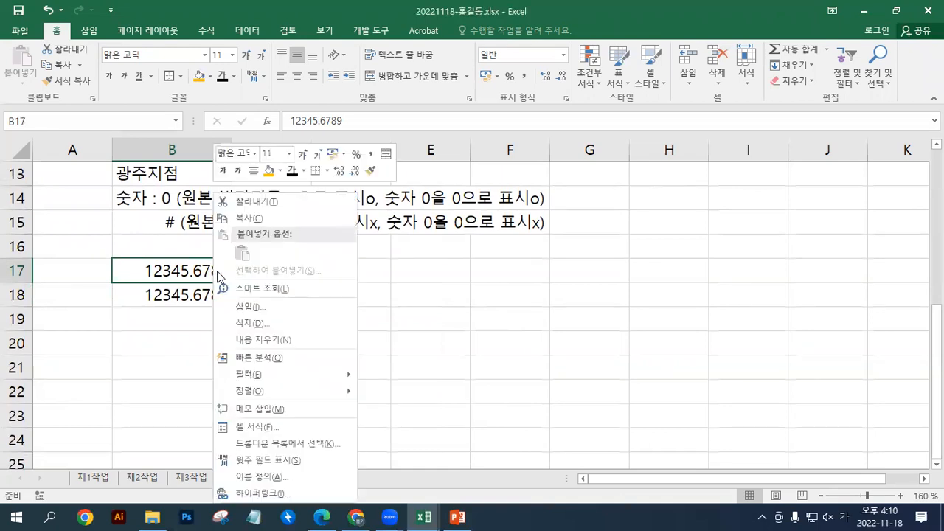
pyautogui.click(251, 430)
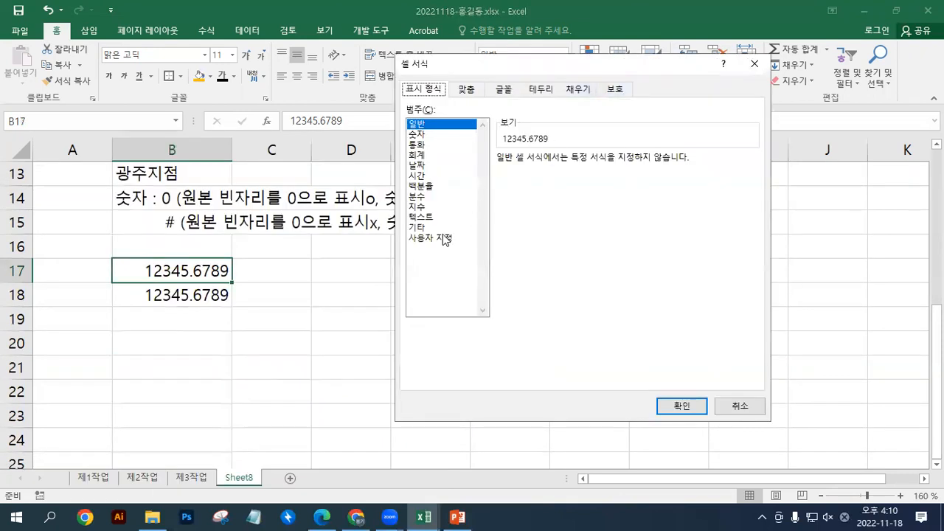
pyautogui.click(440, 237)
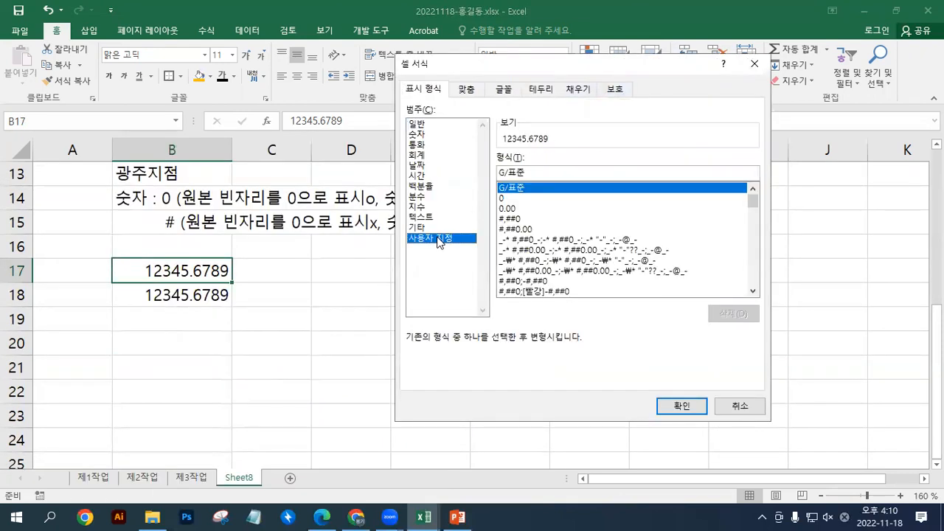
pyautogui.doubleClick(511, 172)
pyautogui.press('BackSpace')
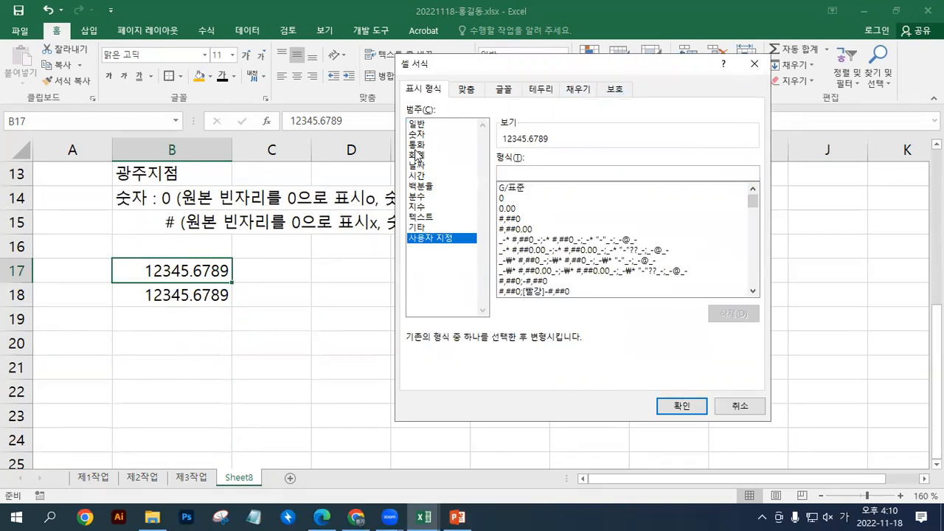
pyautogui.write('#')
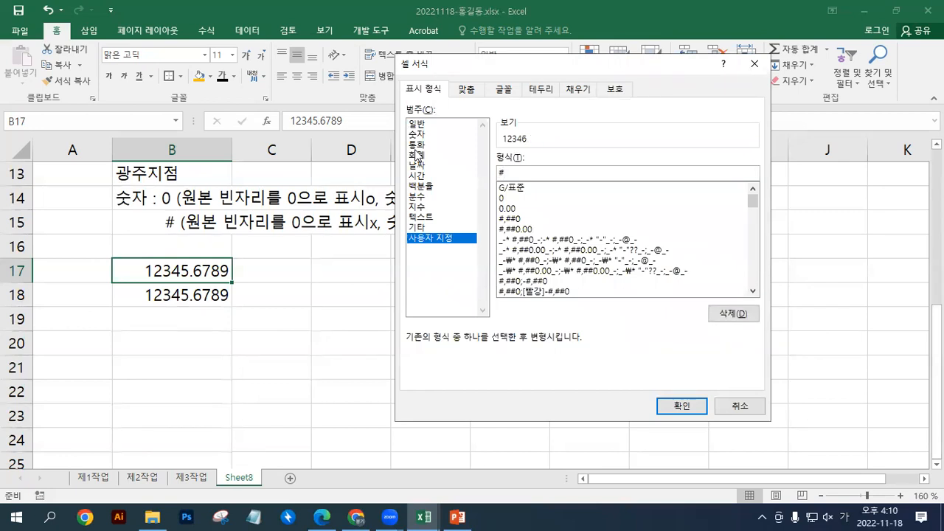
pyautogui.write(',##0')
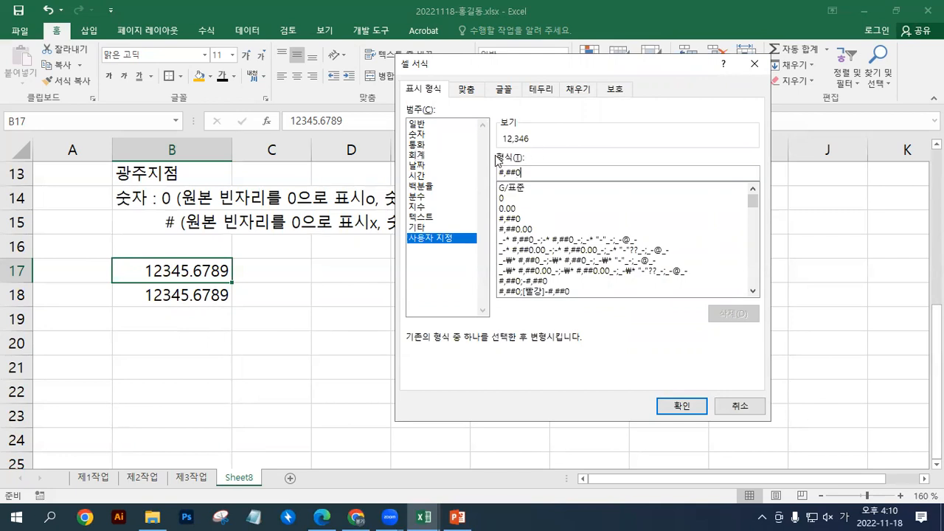
pyautogui.write('.')
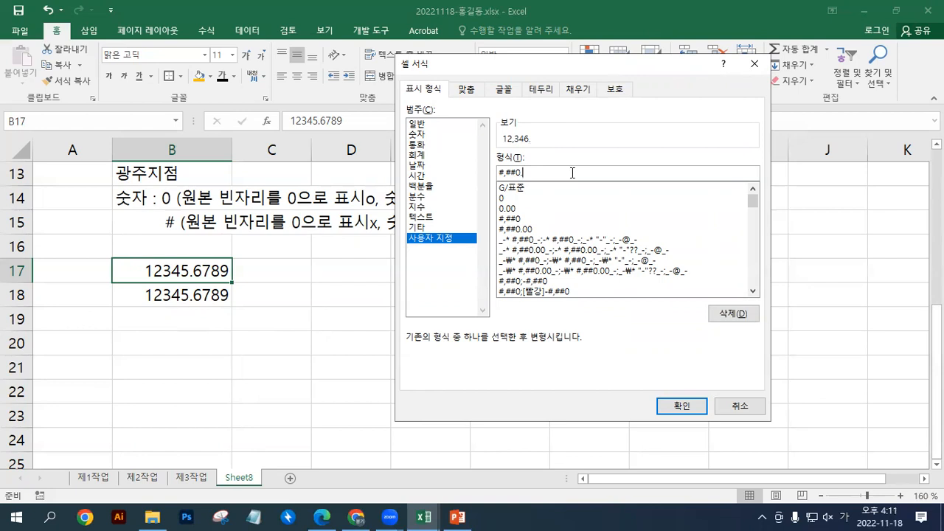
pyautogui.write('00')
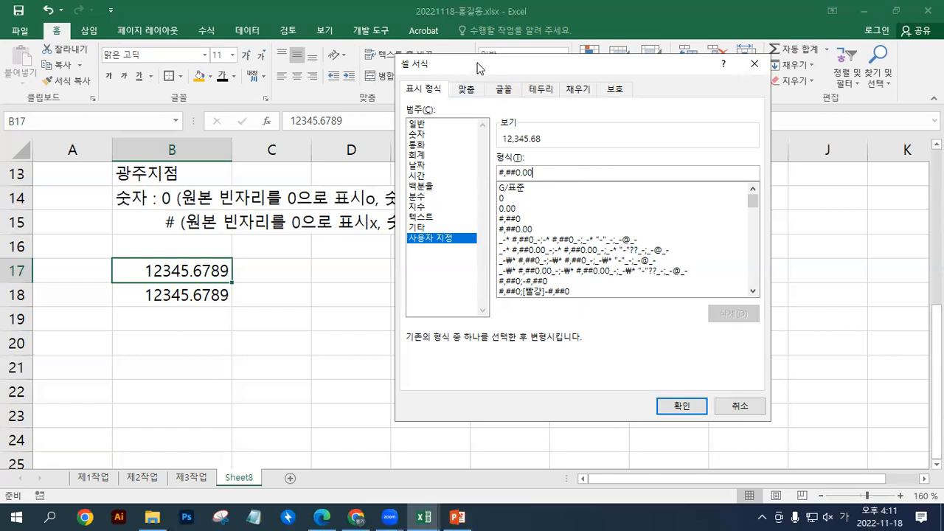
# - Append the suffix "원" to the format code, copy the full code and apply it to B17
pyautogui.moveTo(480, 67); pyautogui.dragTo(590, 80)
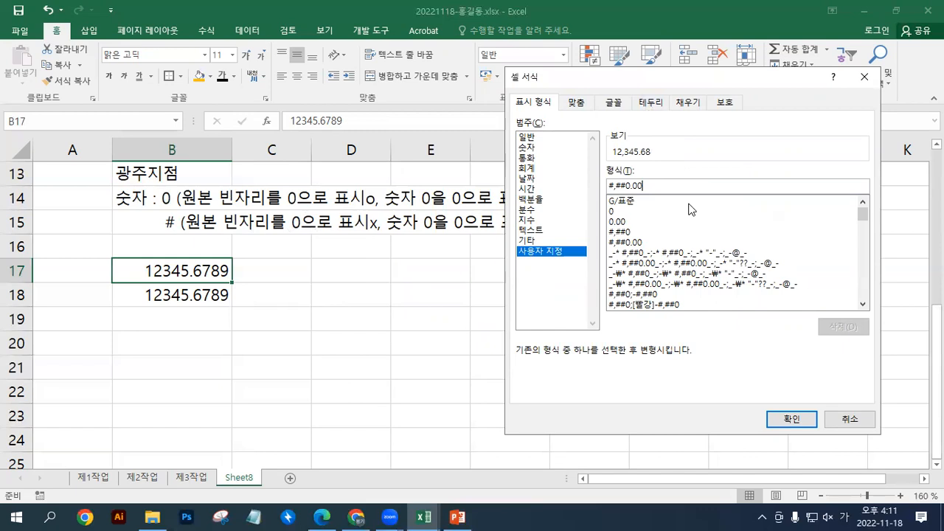
pyautogui.write('"원"')
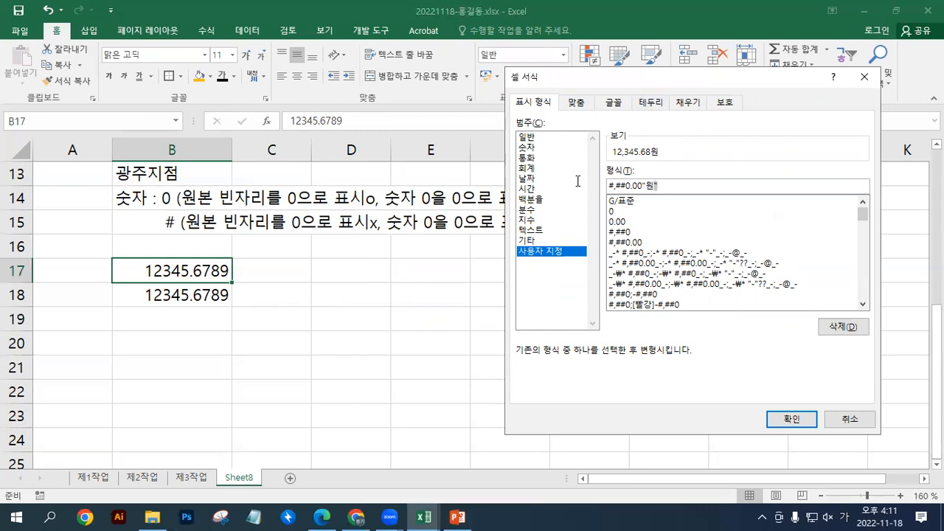
pyautogui.hotkey('shift', 'Home')
pyautogui.hotkey('ctrl', 'c')
pyautogui.click(793, 419)
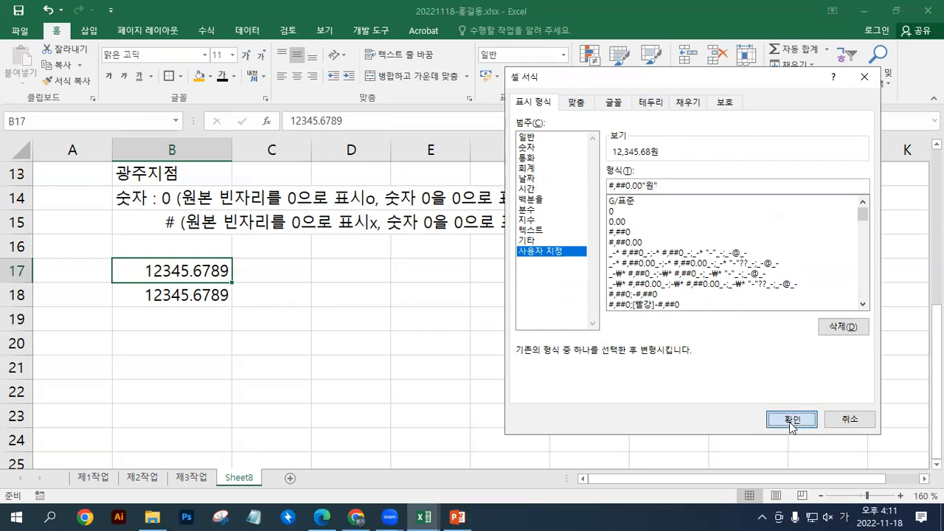
# - Paste the copied format code #,##0.00"원" into D17 and make it bold
pyautogui.click(355, 278)
pyautogui.hotkey('ctrl', 'v')
pyautogui.hotkey('ctrl', 'b')
pyautogui.click(325, 295)
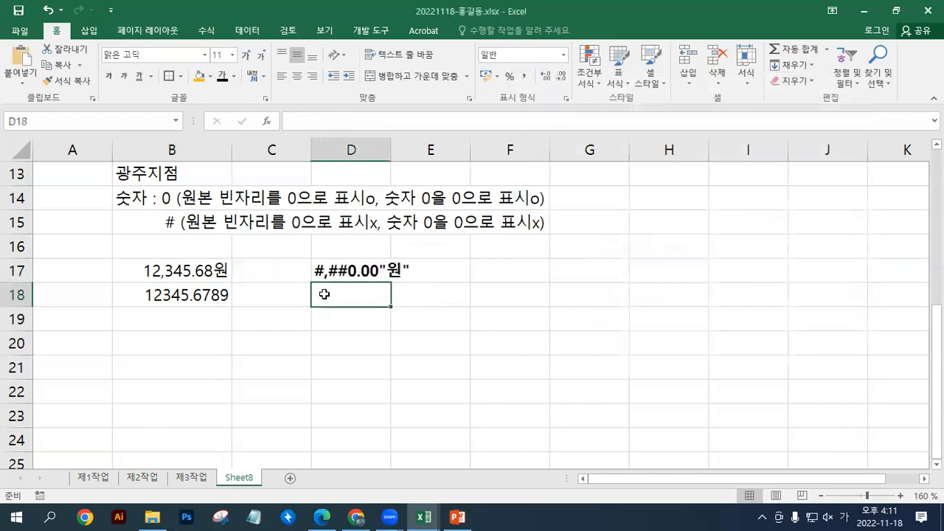
# - Copy the "@ (문자데이터를 원본 그대로 표시)" part of the note in B9 into cell B16
pyautogui.click(190, 294)
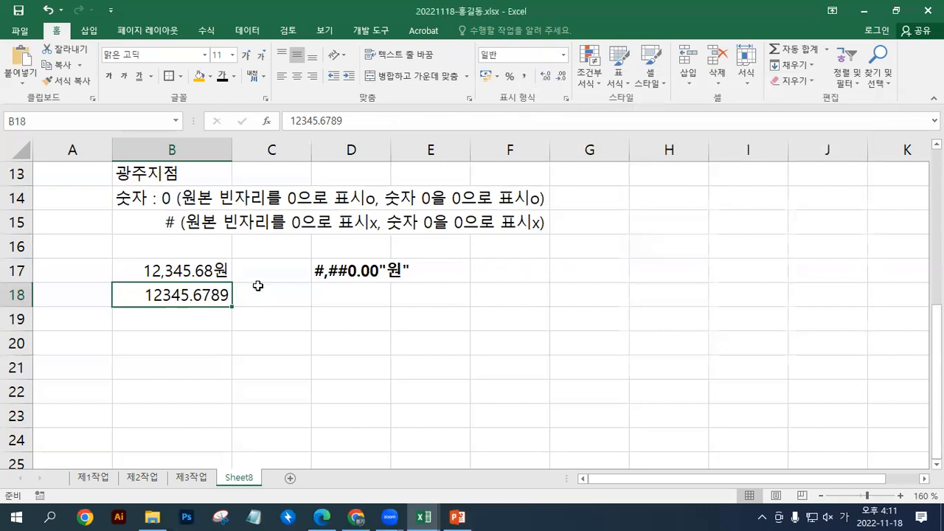
pyautogui.click(193, 244)
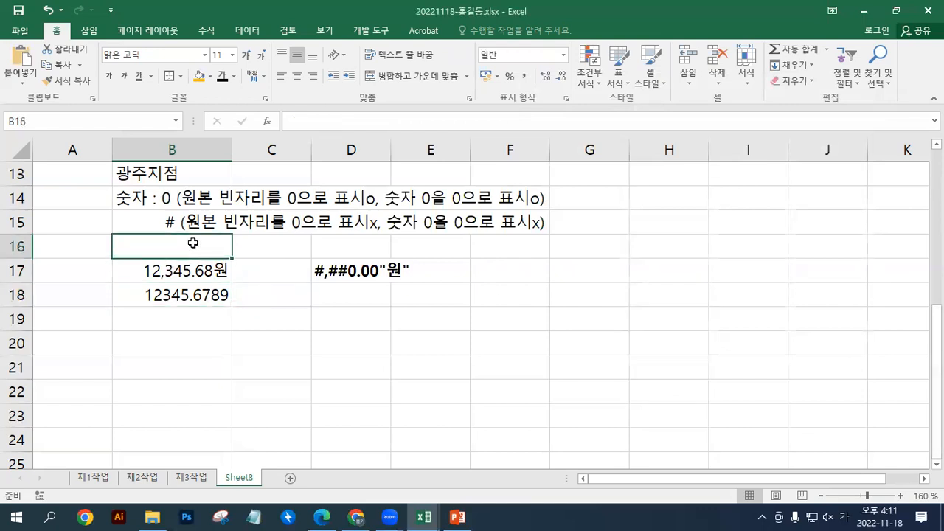
pyautogui.scroll(3, 193, 243)
pyautogui.doubleClick(148, 295)
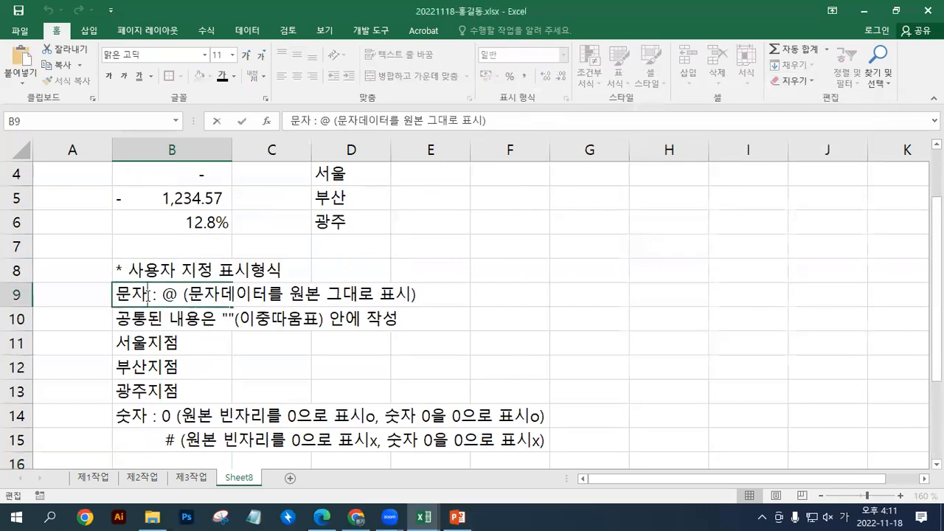
pyautogui.moveTo(163, 295); pyautogui.dragTo(489, 295)
pyautogui.hotkey('ctrl', 'c')
pyautogui.press('Escape')
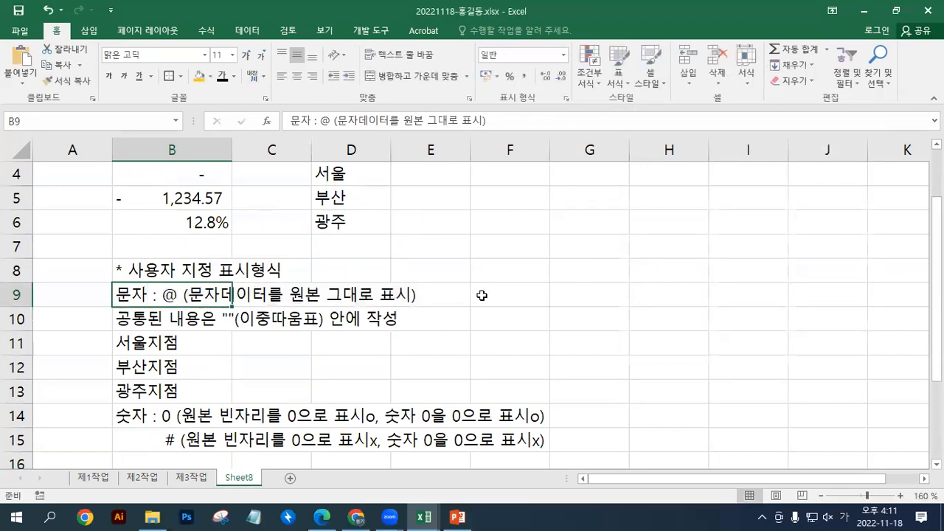
pyautogui.scroll(-3, 457, 295)
pyautogui.click(190, 249)
pyautogui.hotkey('ctrl', 'v')
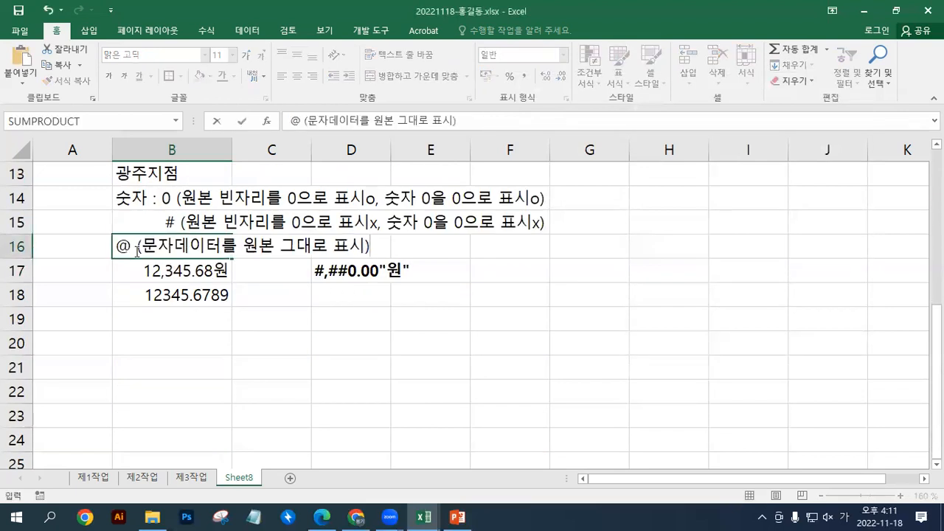
# - Rewrite the B16 note as an indented "G/표준 (숫자데이터를 원본 그대로 표시)"
pyautogui.moveTo(137, 251); pyautogui.dragTo(68, 249)
pyautogui.press('BackSpace')
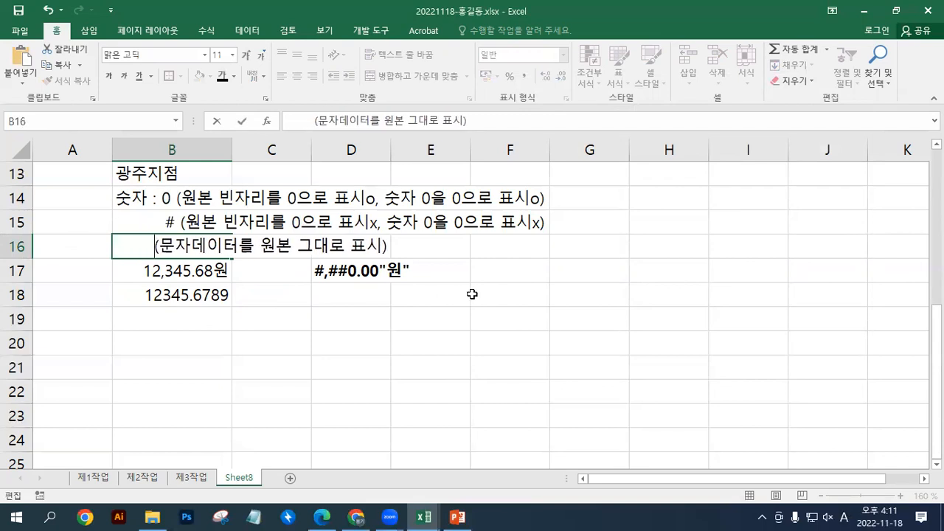
pyautogui.write('G/vywn')
pyautogui.press('BackSpace')
pyautogui.press('BackSpace')
pyautogui.press('BackSpace')
pyautogui.press('BackSpace')
pyautogui.press('Hangul')
pyautogui.write('푲준')
pyautogui.press('Right')
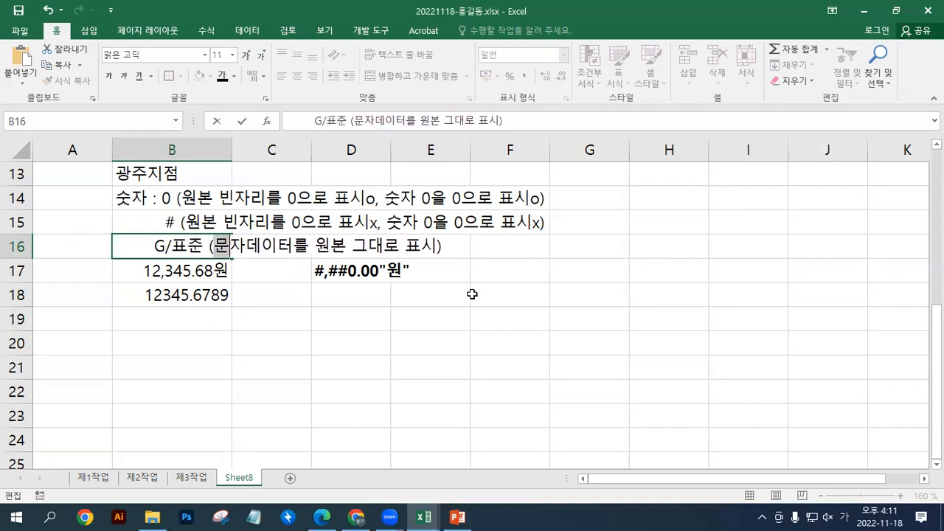
pyautogui.write('숫')
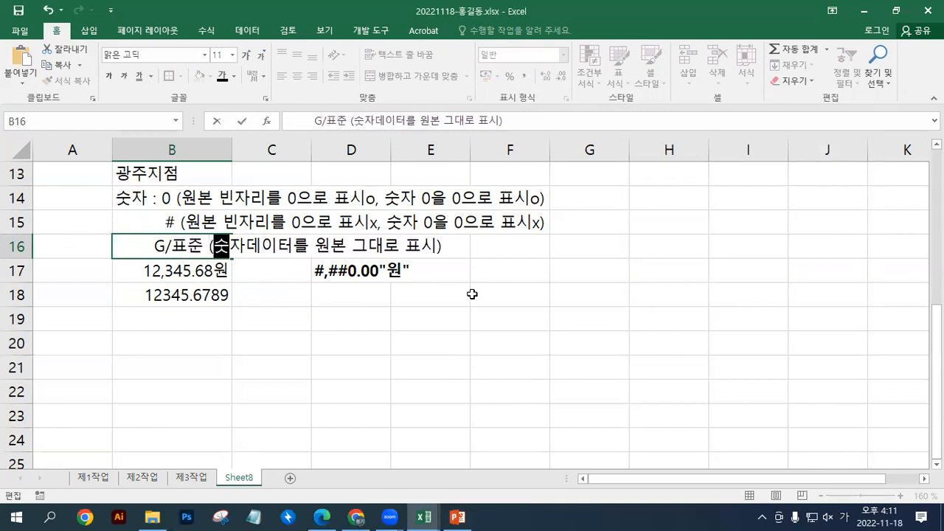
pyautogui.click(192, 295)
# - Reset the number format of the note in B16 to 일반 (General)
pyautogui.click(185, 242)
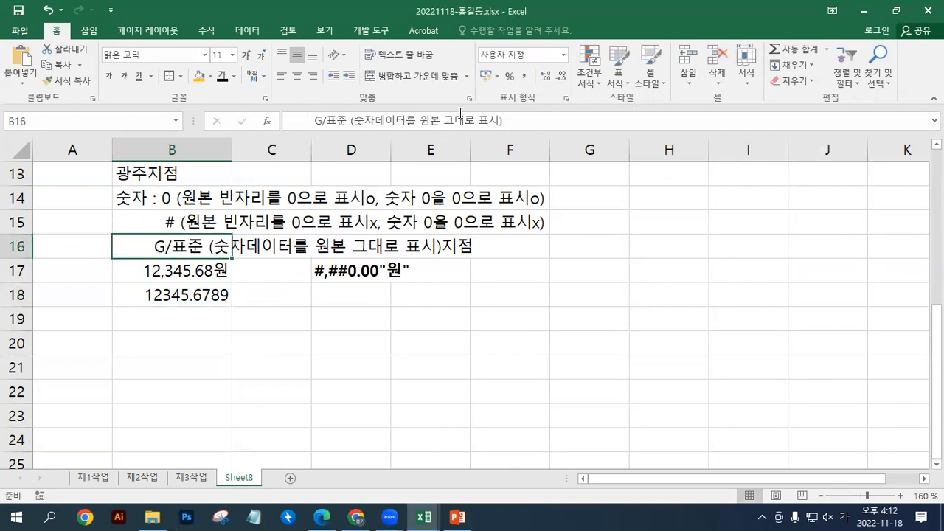
pyautogui.click(563, 54)
pyautogui.click(542, 91)
# - Apply the custom number format G/표준"원" to cell B18 and copy its format code
pyautogui.click(209, 294)
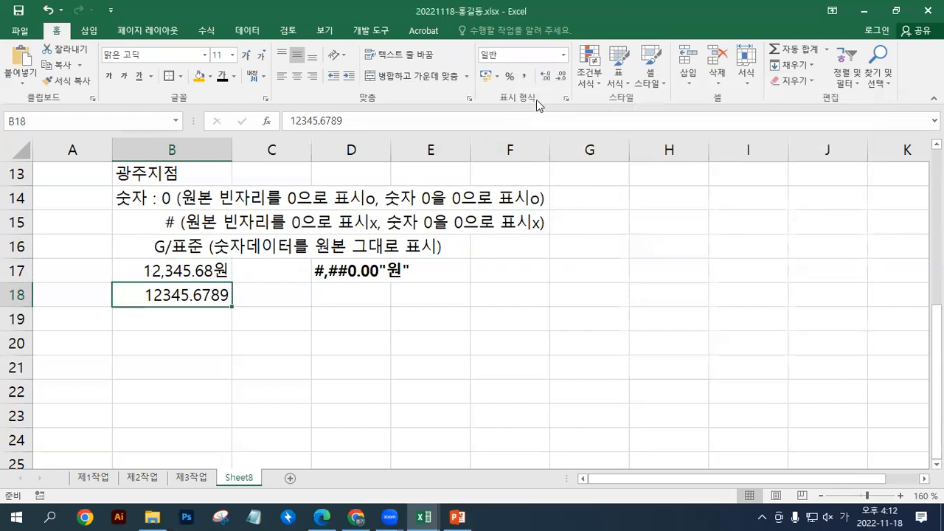
pyautogui.click(565, 99)
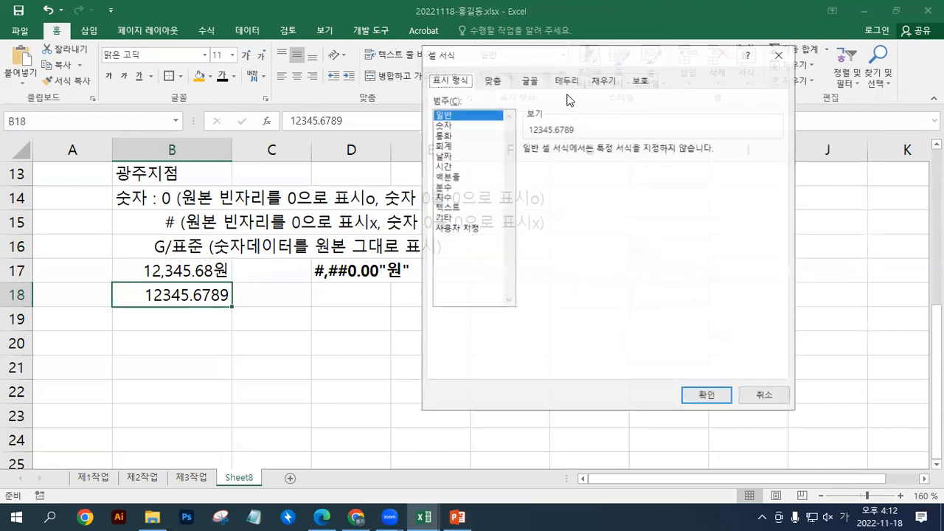
pyautogui.click(472, 228)
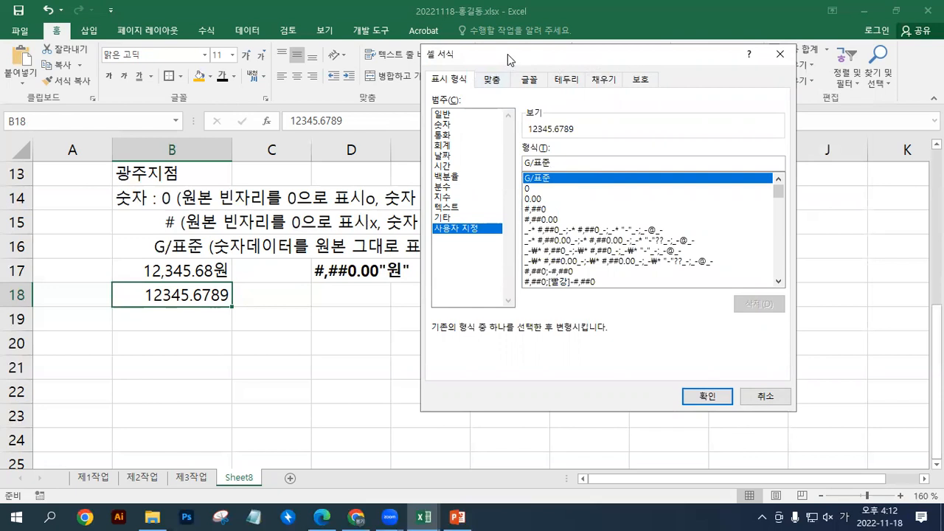
pyautogui.moveTo(507, 54); pyautogui.dragTo(571, 53)
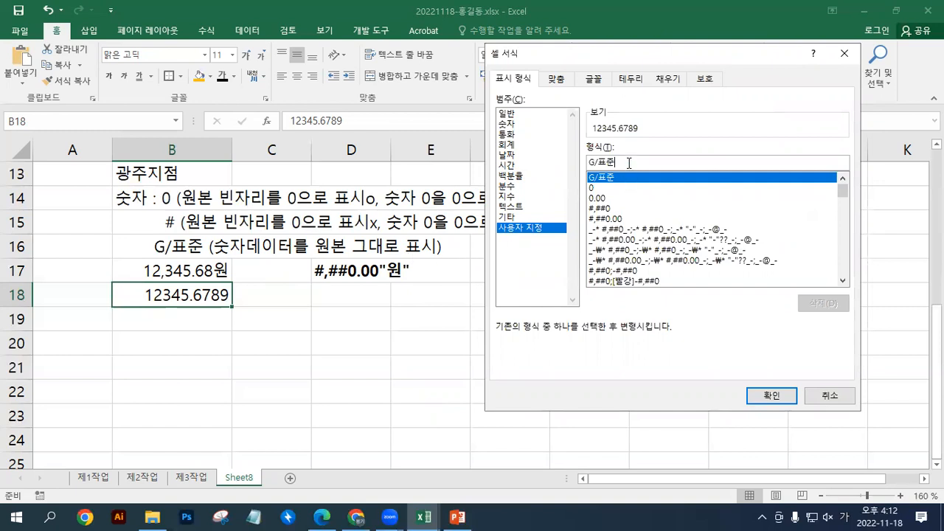
pyautogui.write('"')
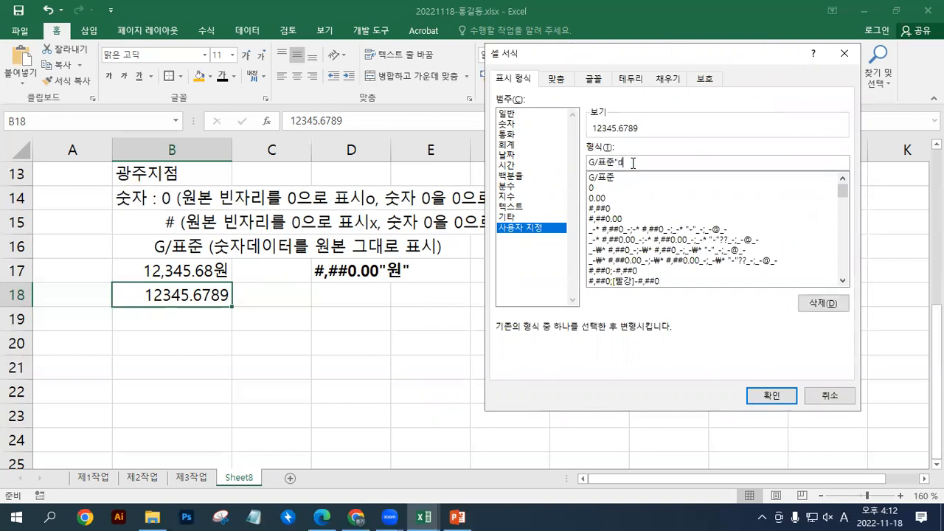
pyautogui.write('원"')
pyautogui.moveTo(629, 161); pyautogui.dragTo(431, 159)
pyautogui.hotkey('ctrl', 'c')
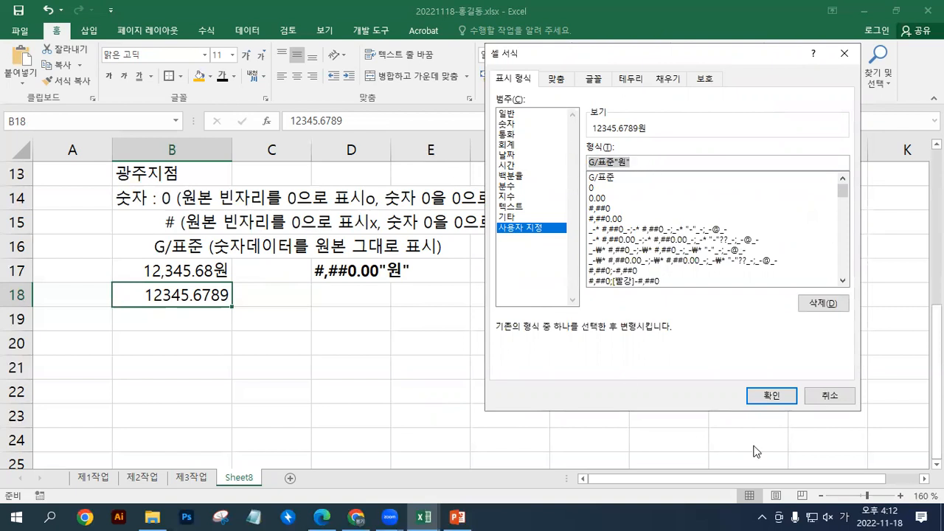
pyautogui.click(771, 396)
# - Paste the format code G/표준"원" into D18 beside the formatted number
pyautogui.click(348, 295)
pyautogui.hotkey('ctrl', 'v')
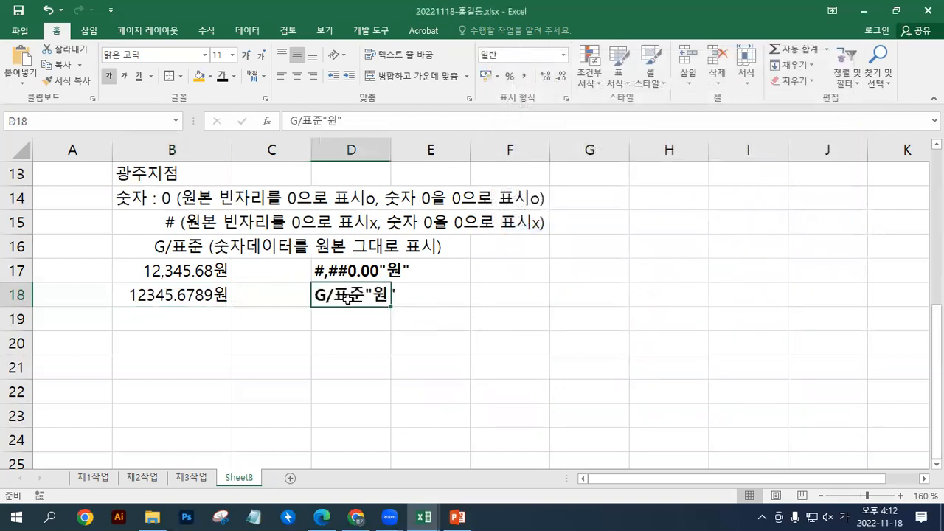
pyautogui.click(292, 298)
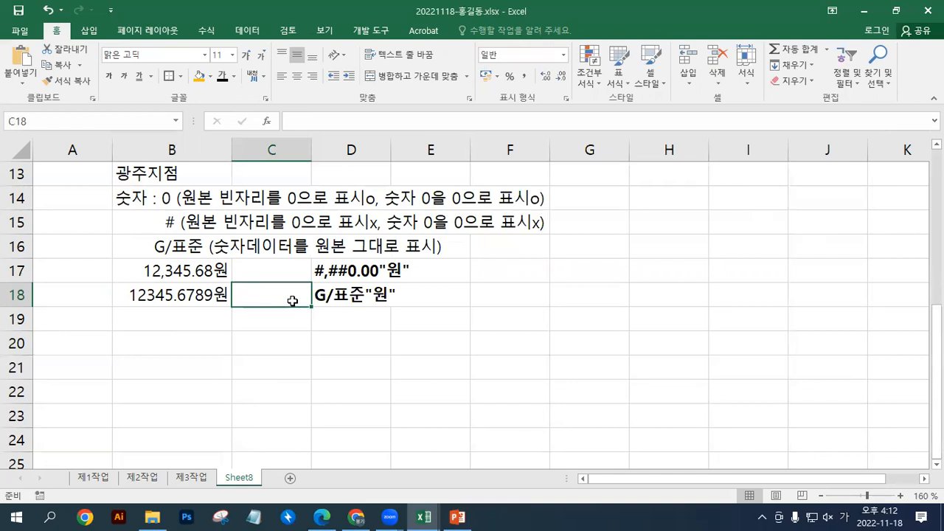
# - Look up the custom format of 광주지점 in B13 and enter its code @"지점" in D13
pyautogui.scroll(1, 390, 282)
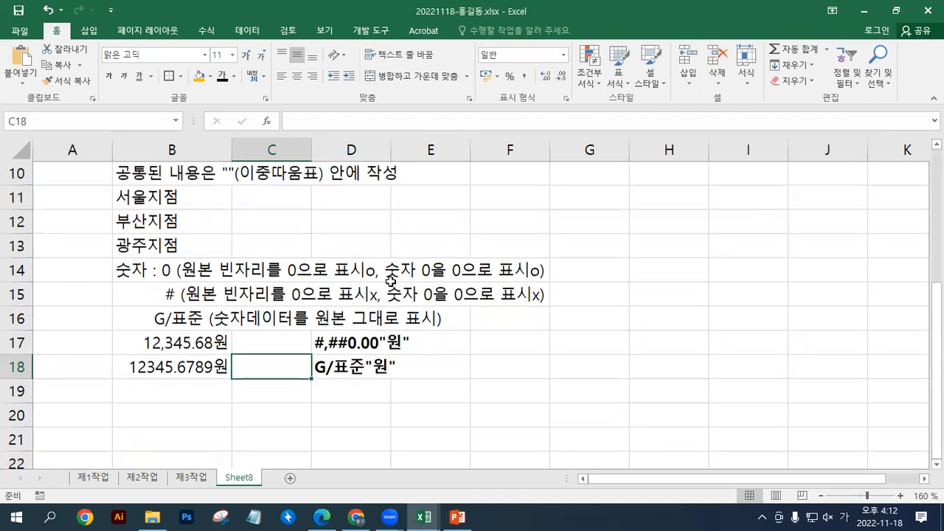
pyautogui.click(180, 202)
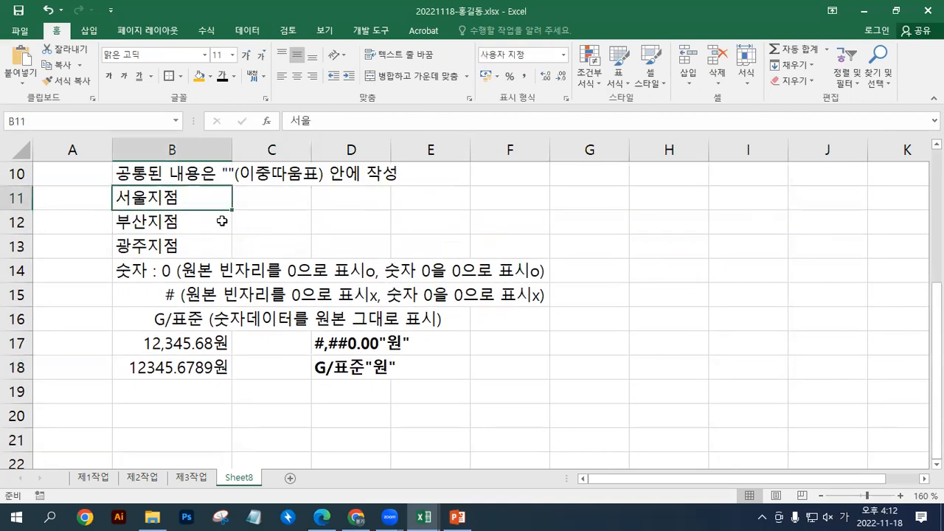
pyautogui.click(186, 244)
pyautogui.click(563, 97)
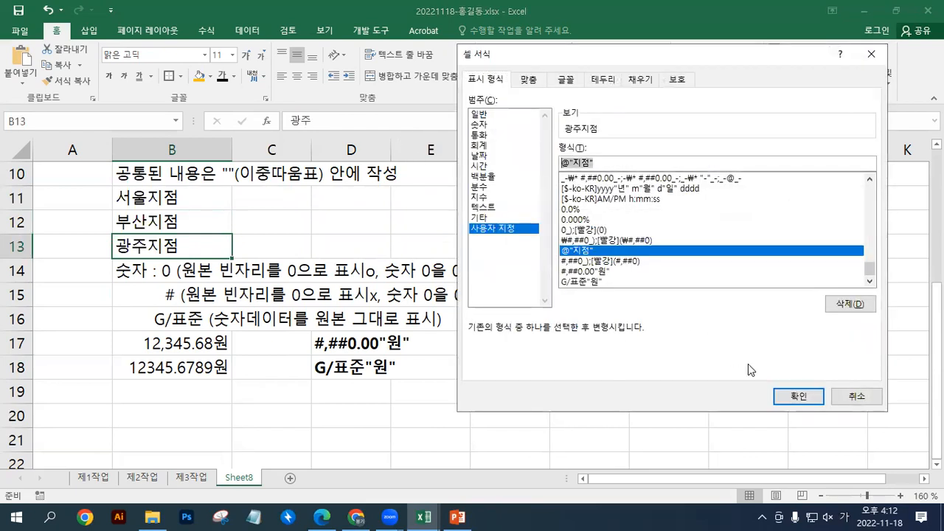
pyautogui.click(796, 396)
pyautogui.click(354, 247)
pyautogui.write('@"지점"')
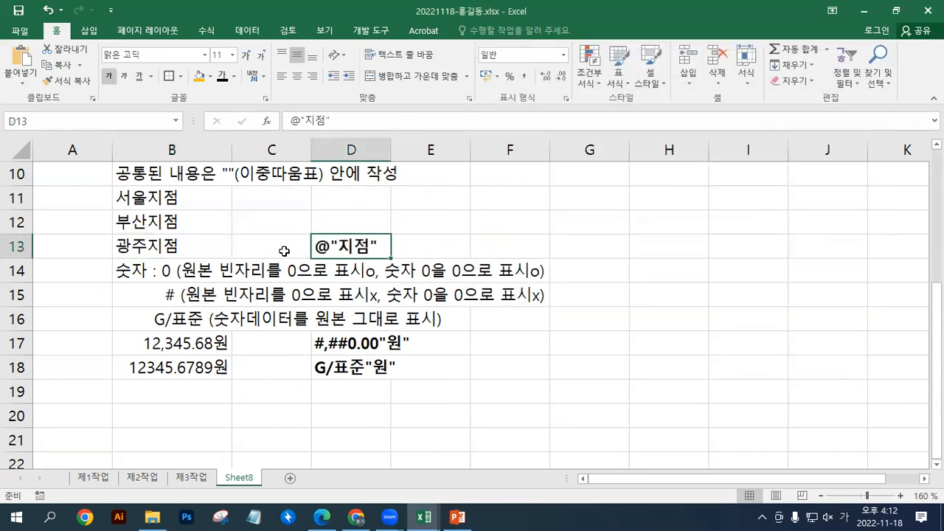
pyautogui.click(276, 250)
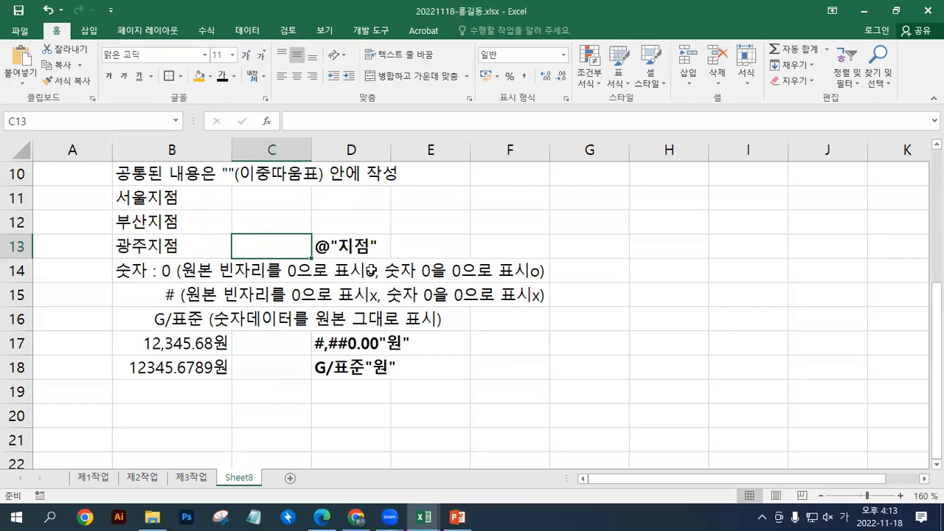
pyautogui.click(347, 221)
pyautogui.click(333, 245)
pyautogui.click(353, 341)
pyautogui.click(352, 368)
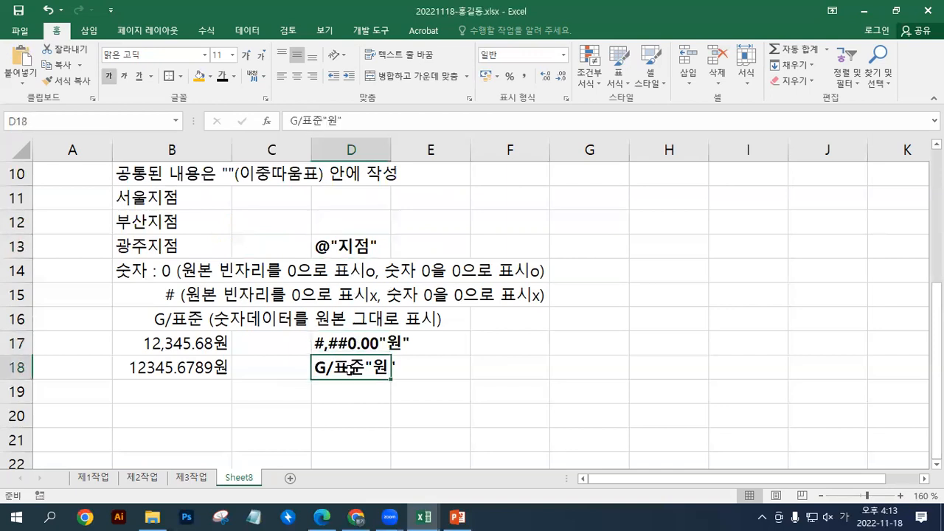
# - Enter the note 교재12페이지 in cell B1 of the 제1작업 sheet
pyautogui.click(896, 10)
pyautogui.click(118, 326)
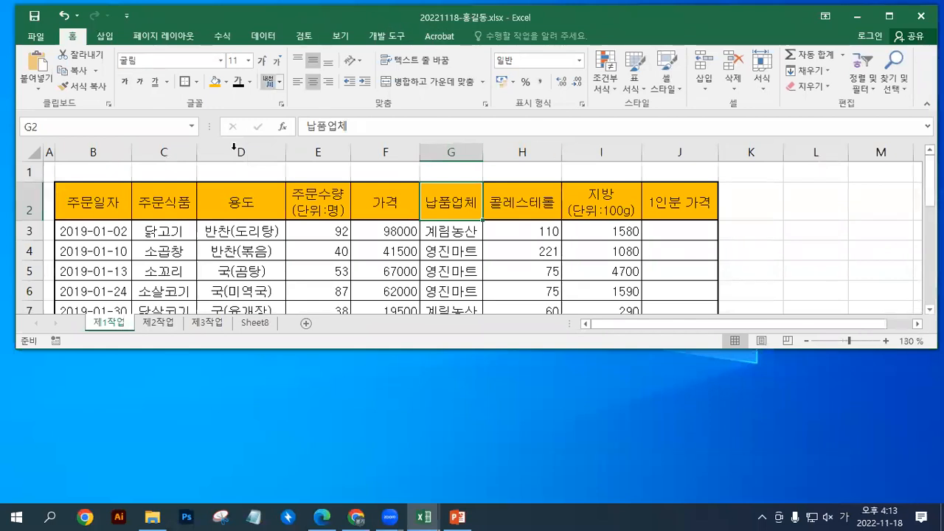
pyautogui.click(112, 170)
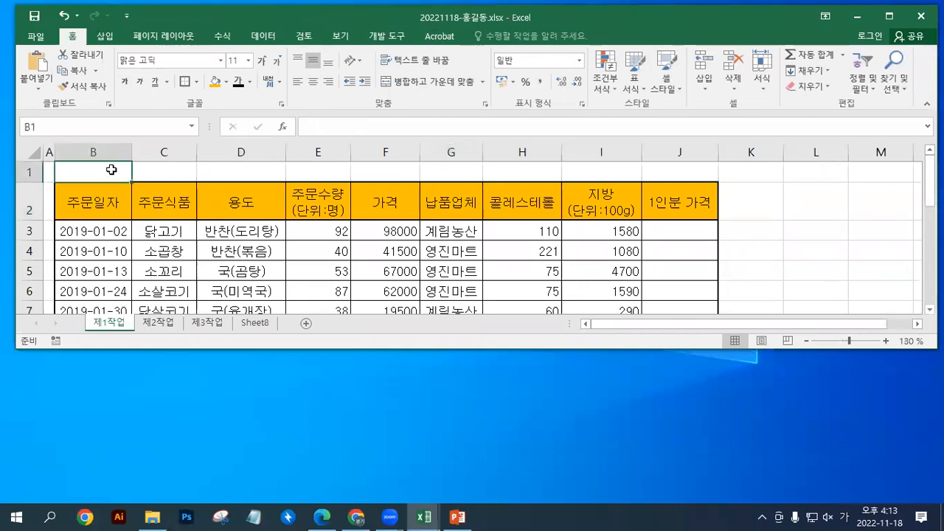
pyautogui.write('교재12')
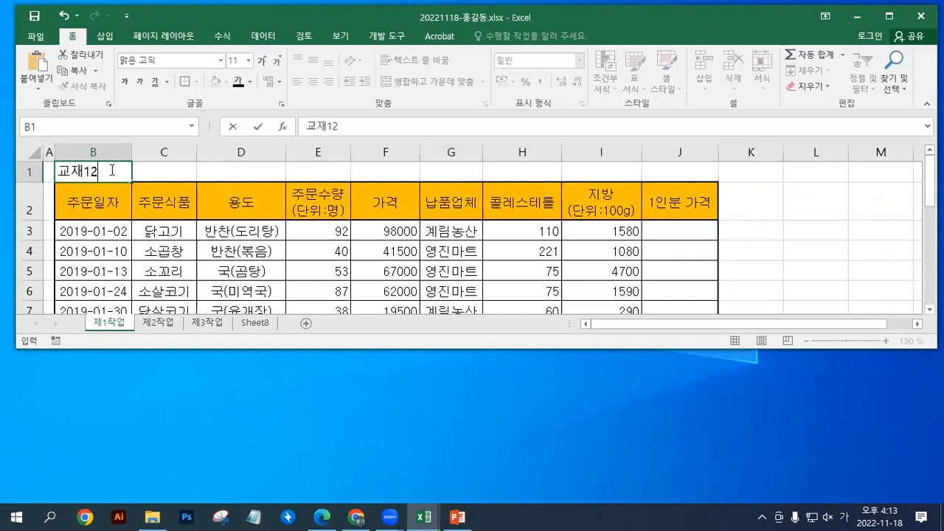
pyautogui.write('페이지')
pyautogui.press('Return')
# - Colour the textbook page note in B1 red and maximize the workbook window
pyautogui.click(122, 169)
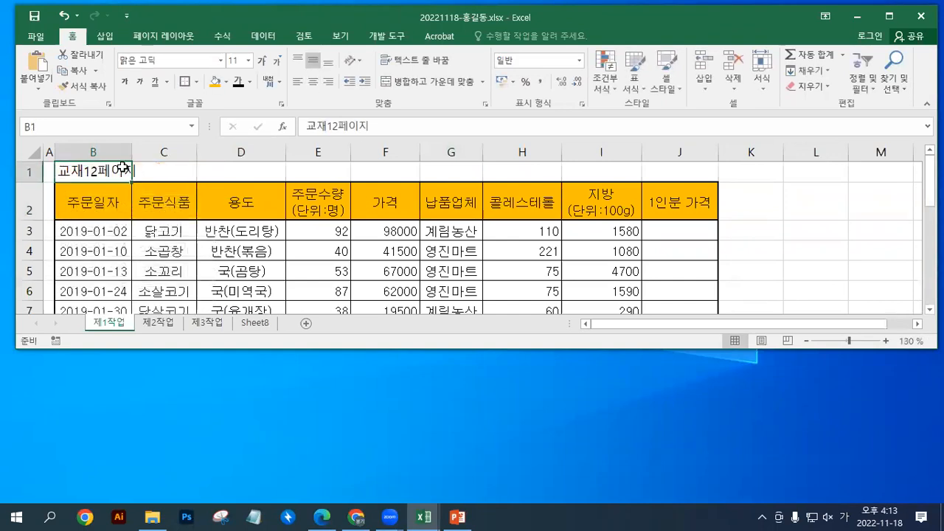
pyautogui.click(251, 82)
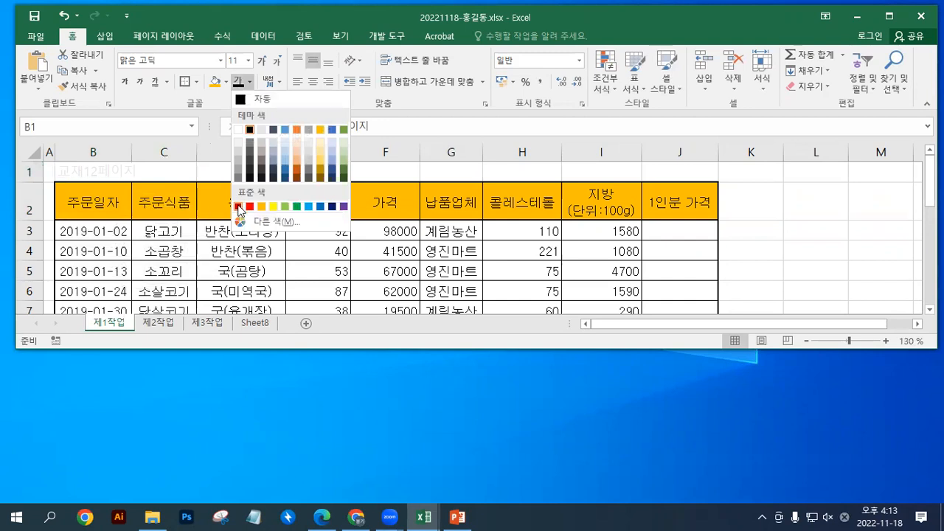
pyautogui.click(250, 206)
pyautogui.doubleClick(272, 16)
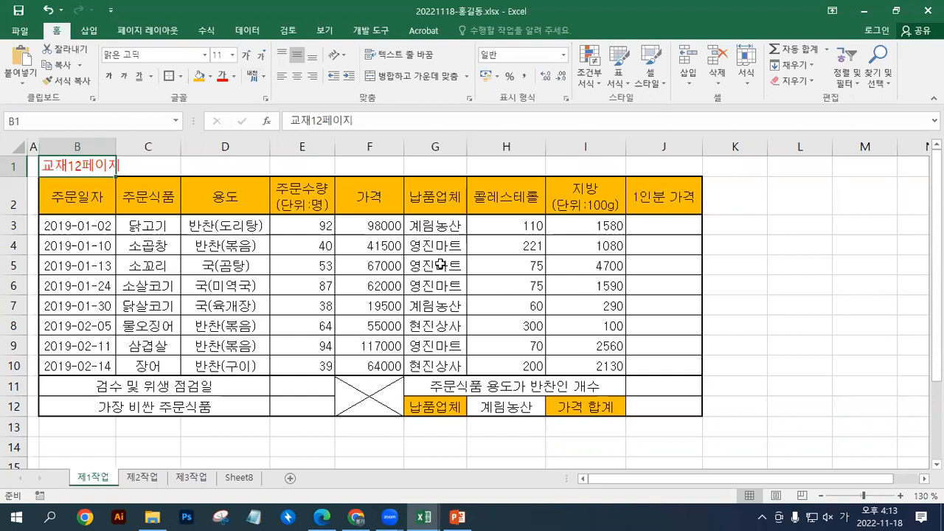
# - Apply the comma style to the 가격 values in F3:F10 and the 지방 values in I3:I10
pyautogui.moveTo(386, 226); pyautogui.dragTo(371, 365)
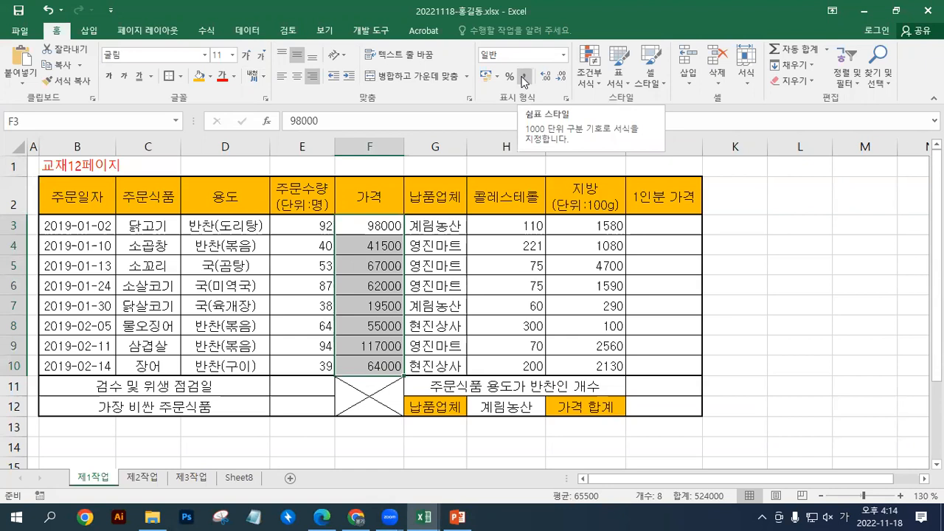
pyautogui.click(522, 77)
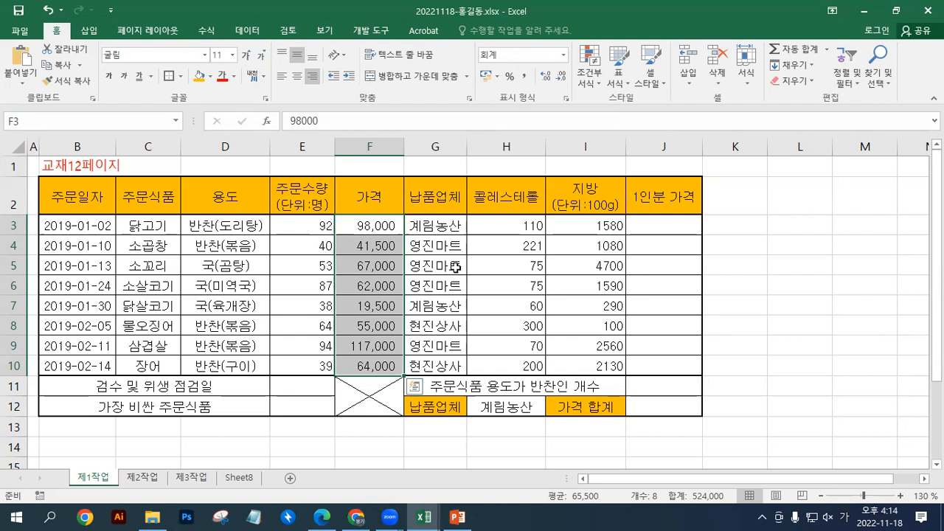
pyautogui.moveTo(601, 226); pyautogui.dragTo(595, 367)
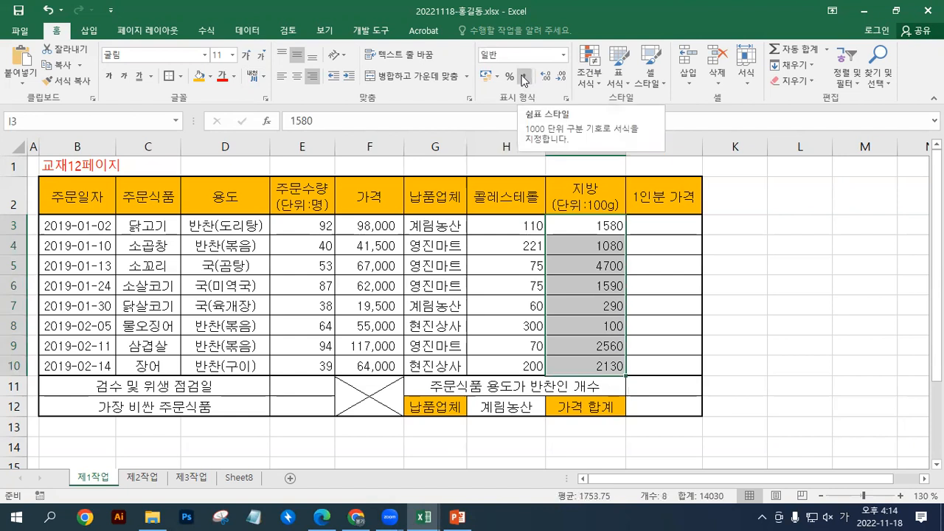
pyautogui.click(524, 77)
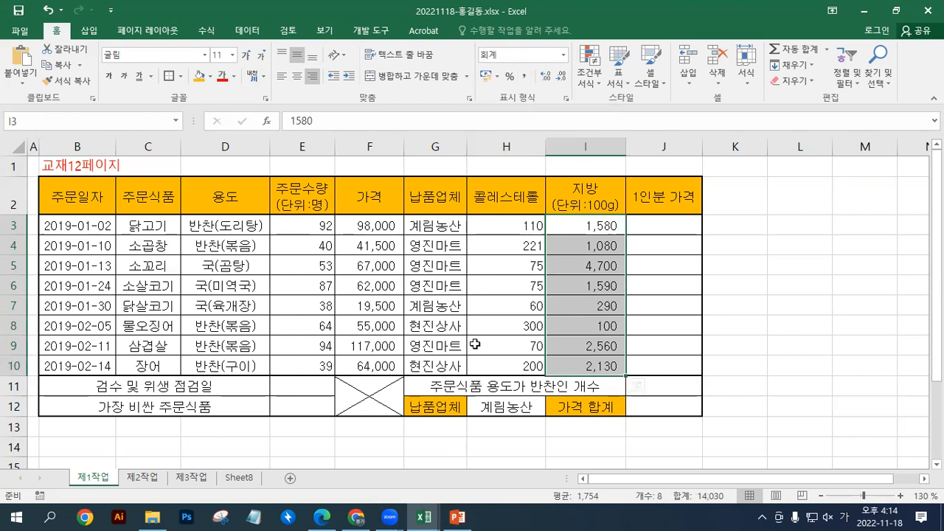
pyautogui.moveTo(669, 229); pyautogui.dragTo(660, 359)
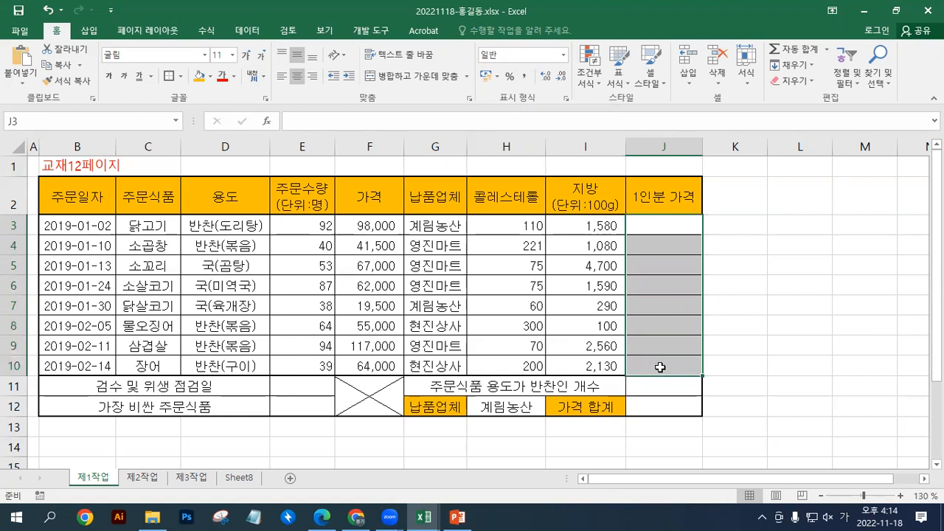
pyautogui.click(654, 352)
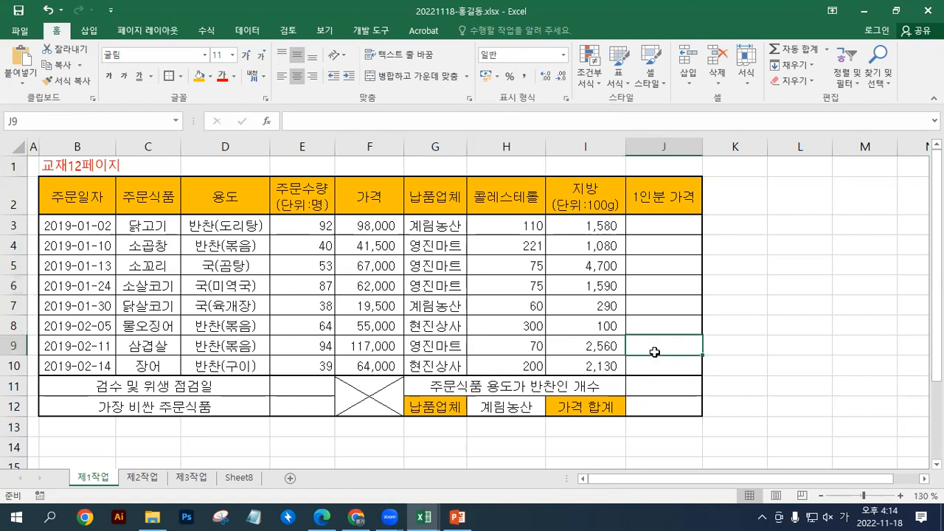
# - Apply the custom number format G/표준"mg" to the 콜레스테롤 values in H3:H10 and copy its format code
pyautogui.moveTo(529, 229); pyautogui.dragTo(529, 368)
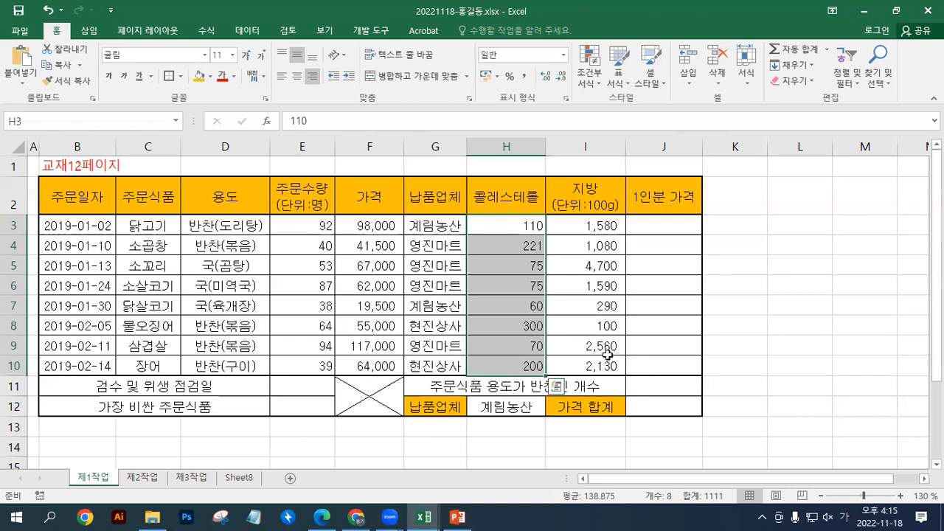
pyautogui.click(566, 102)
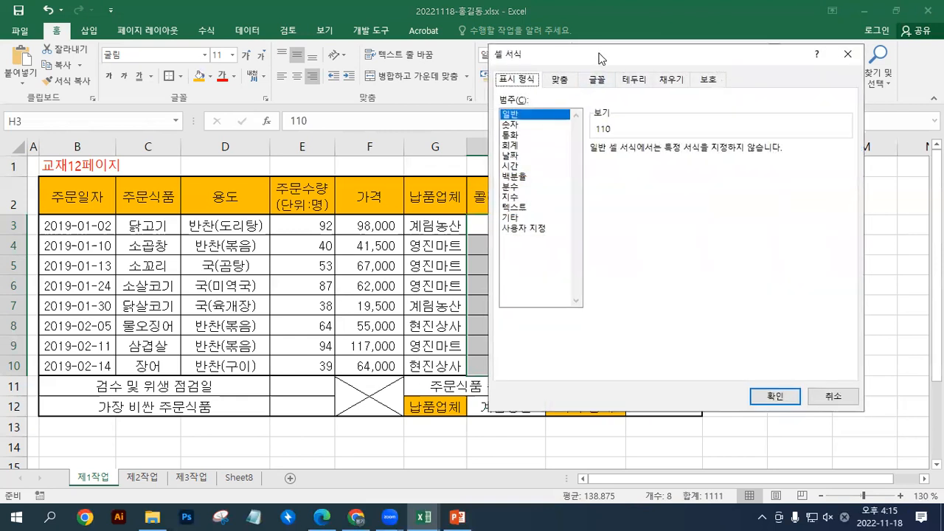
pyautogui.moveTo(661, 58); pyautogui.dragTo(734, 58)
pyautogui.click(613, 233)
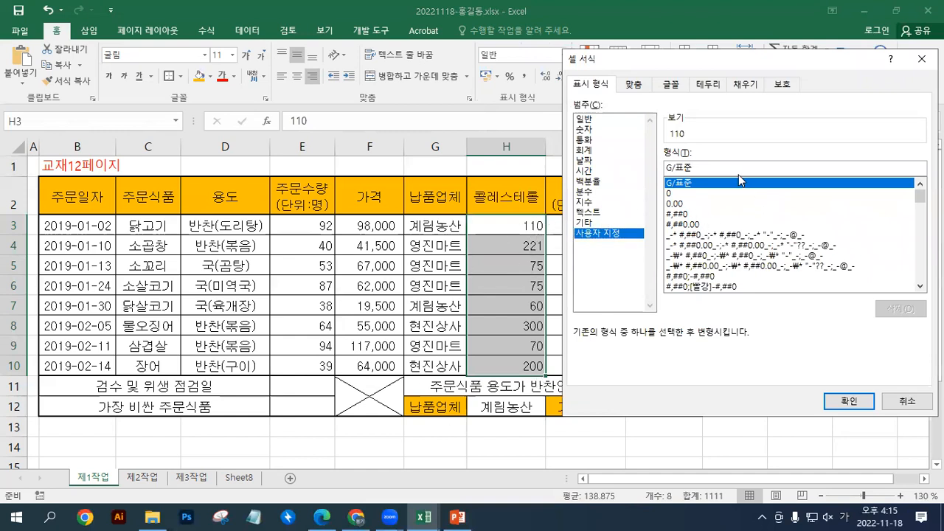
pyautogui.write('"')
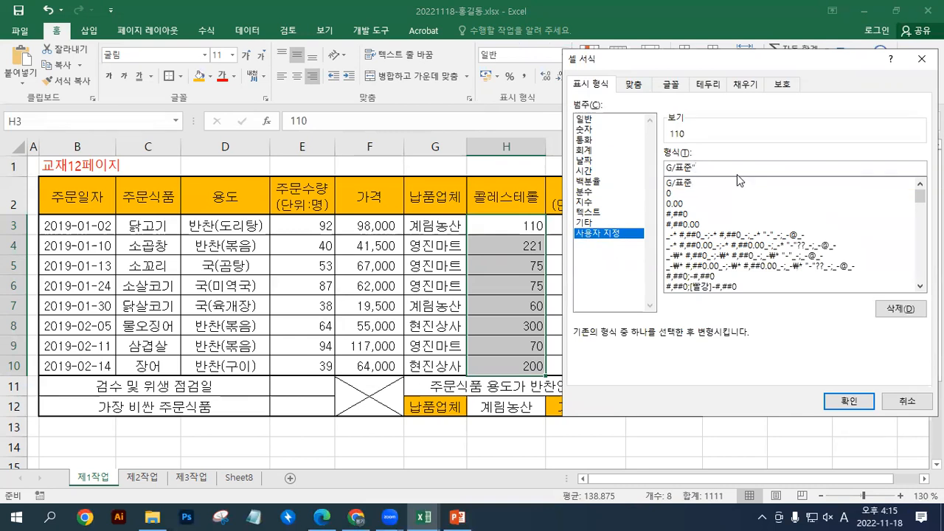
pyautogui.write('mg"')
pyautogui.moveTo(730, 168); pyautogui.dragTo(545, 166)
pyautogui.hotkey('ctrl', 'c')
pyautogui.click(841, 404)
# - Paste the format code G/표준"mg" into H1 above the 콜레스테롤 column and colour it red
pyautogui.click(509, 169)
pyautogui.hotkey('ctrl', 'v')
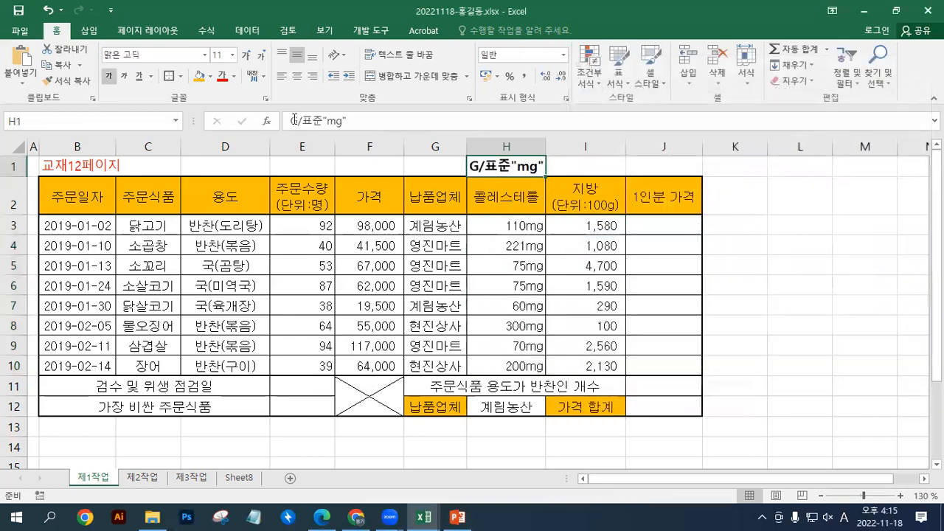
pyautogui.moveTo(521, 226); pyautogui.dragTo(509, 366)
# - Save the workbook with the formatted 제1작업 table
pyautogui.click(598, 346)
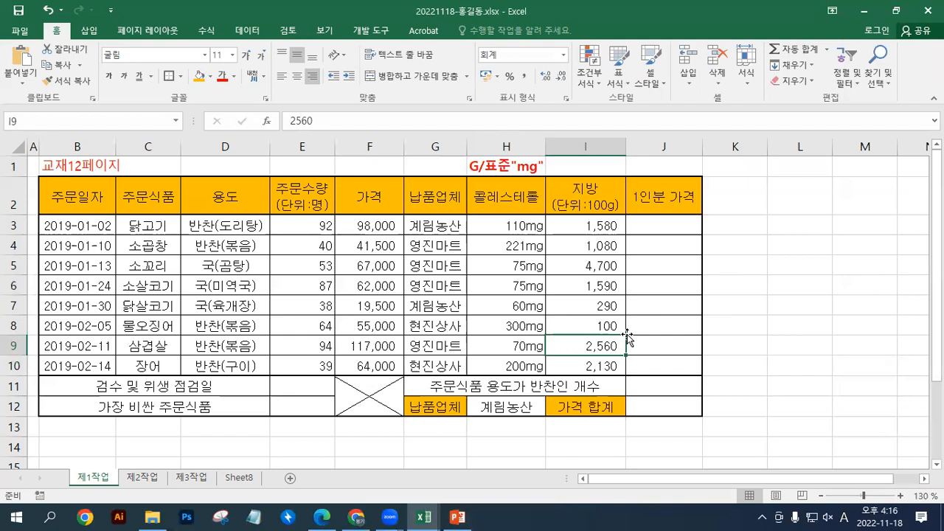
pyautogui.click(55, 167)
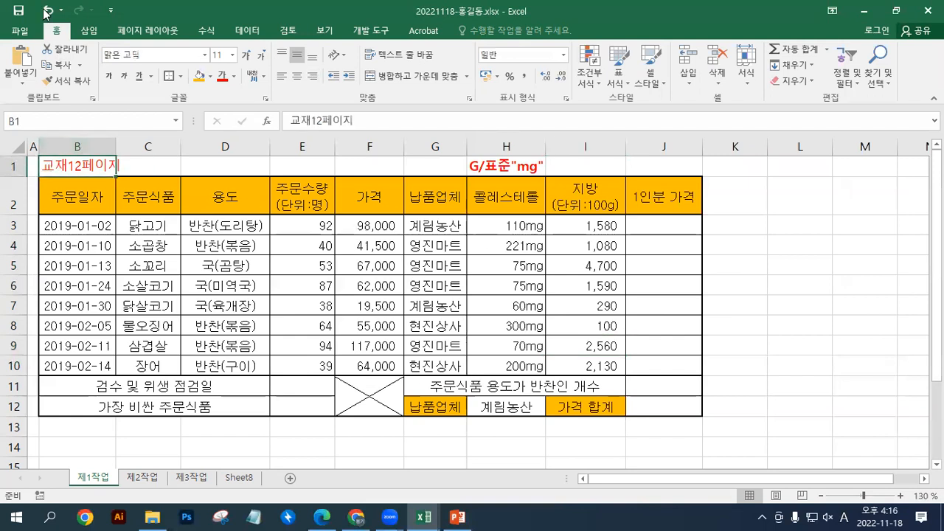
pyautogui.click(16, 11)
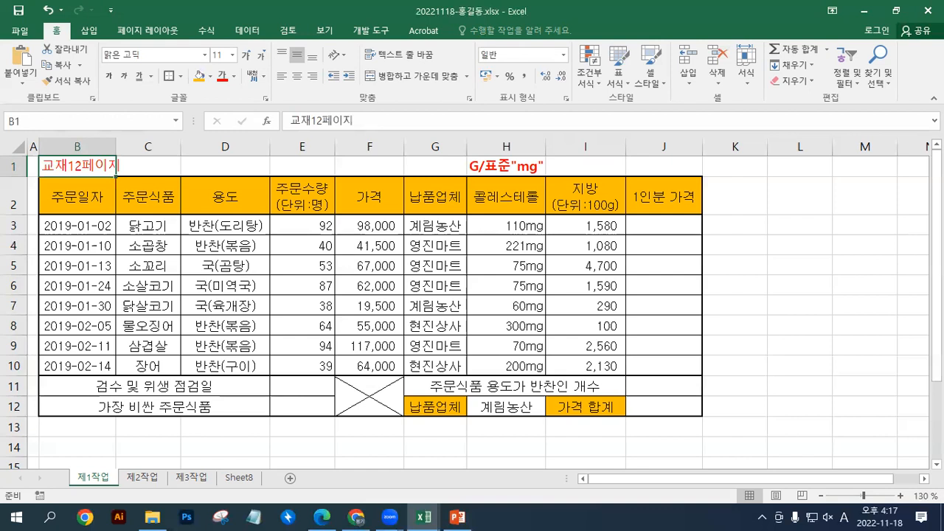
# - Open the workbook 유형01_1번 문제.xlsx from the ITQ folder and enable editing
pyautogui.click(20, 34)
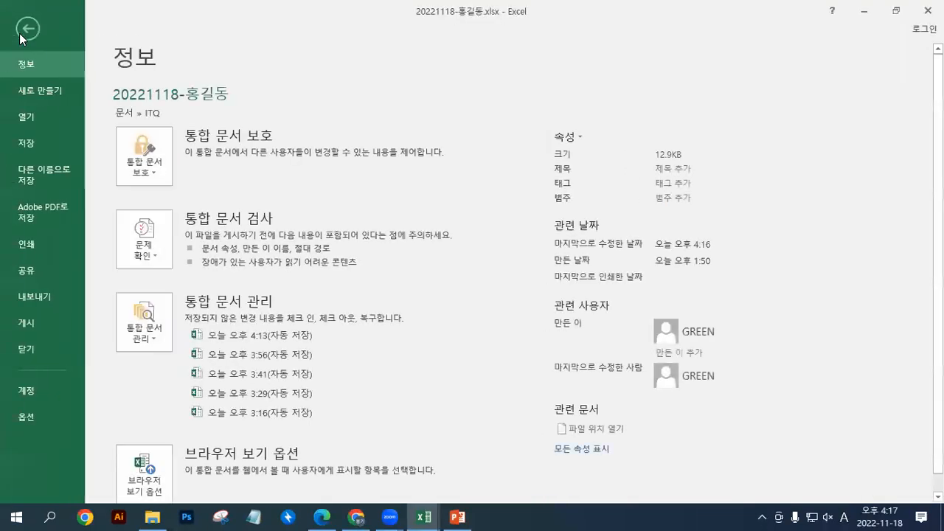
pyautogui.click(30, 116)
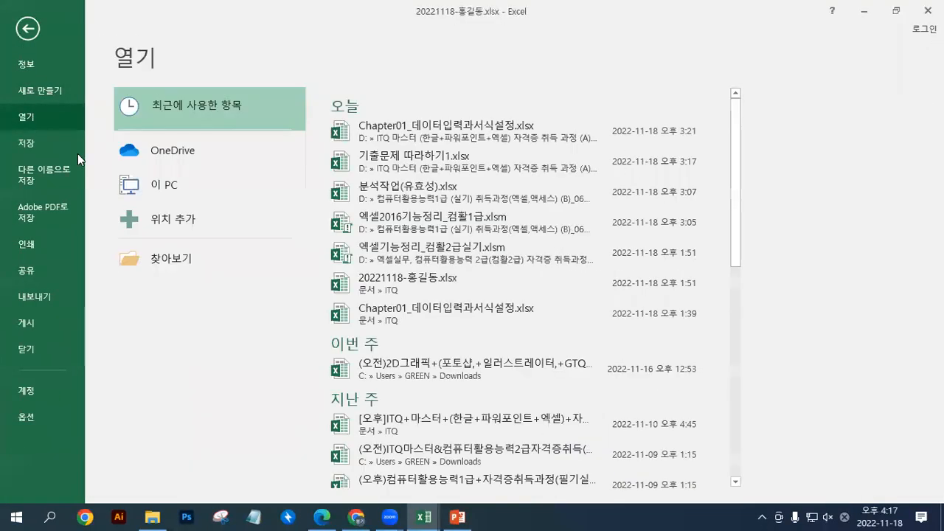
pyautogui.click(158, 261)
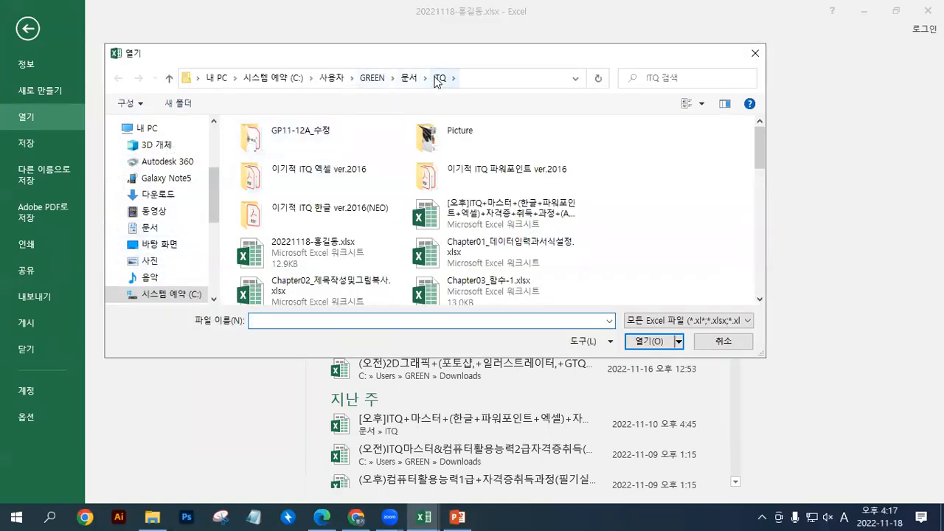
pyautogui.click(457, 254)
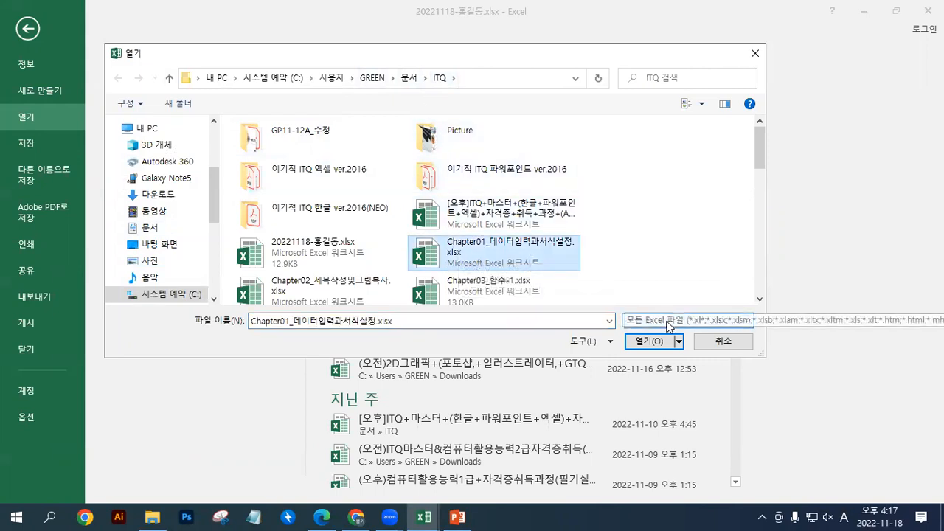
pyautogui.moveTo(762, 147); pyautogui.dragTo(763, 221)
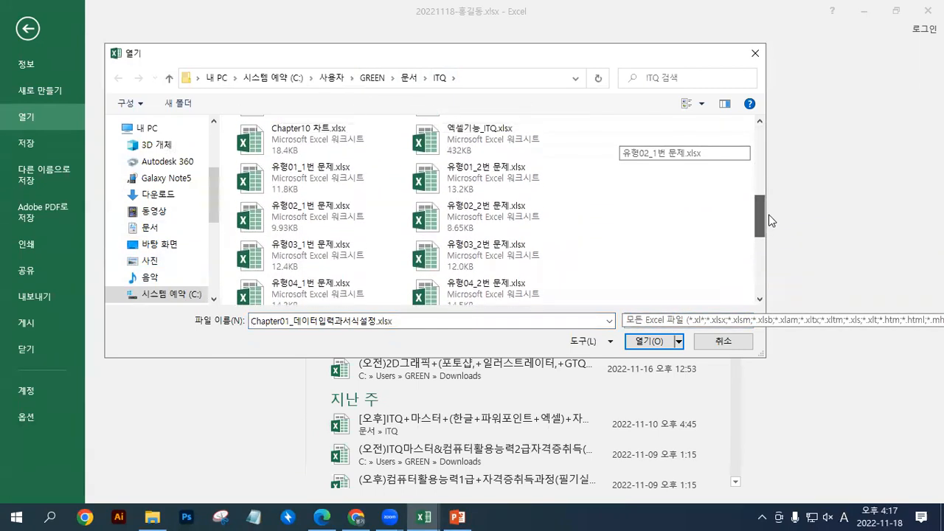
pyautogui.click(295, 181)
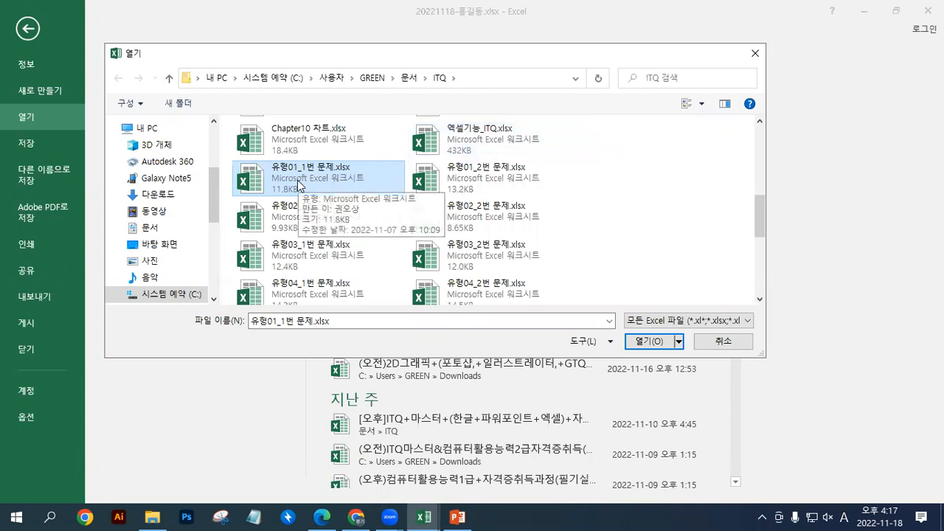
pyautogui.scroll(1, 298, 180)
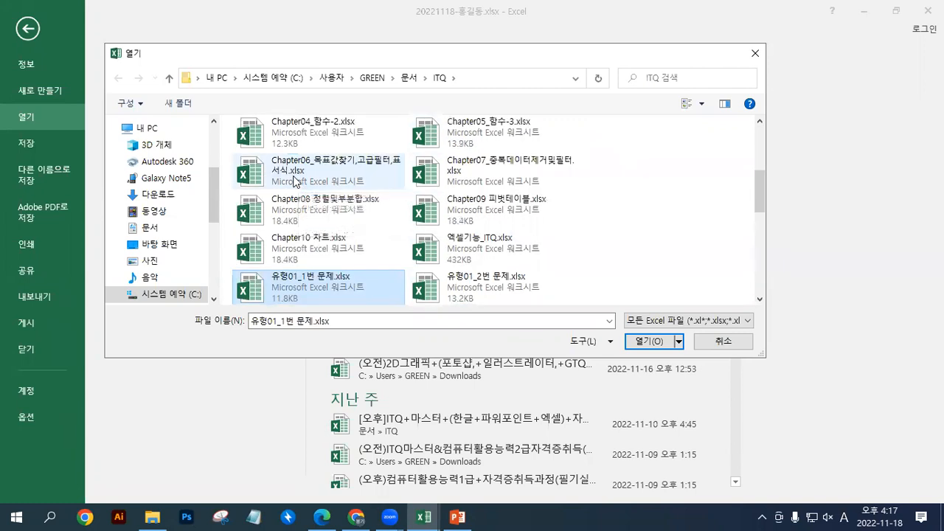
pyautogui.scroll(-1, 295, 180)
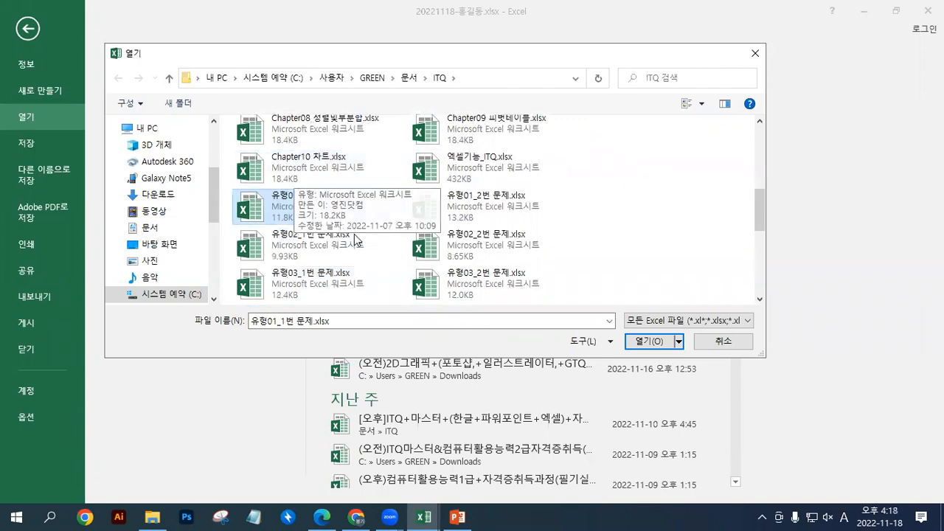
pyautogui.doubleClick(271, 199)
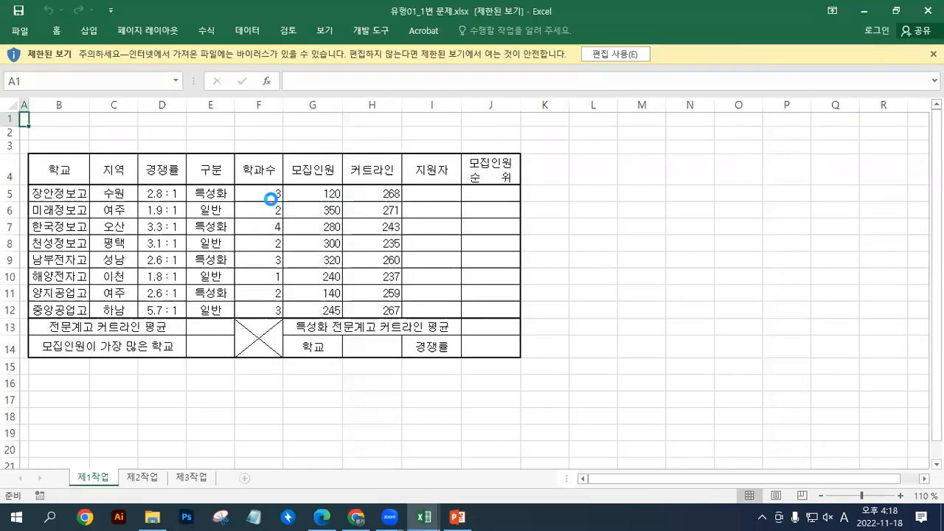
pyautogui.click(609, 55)
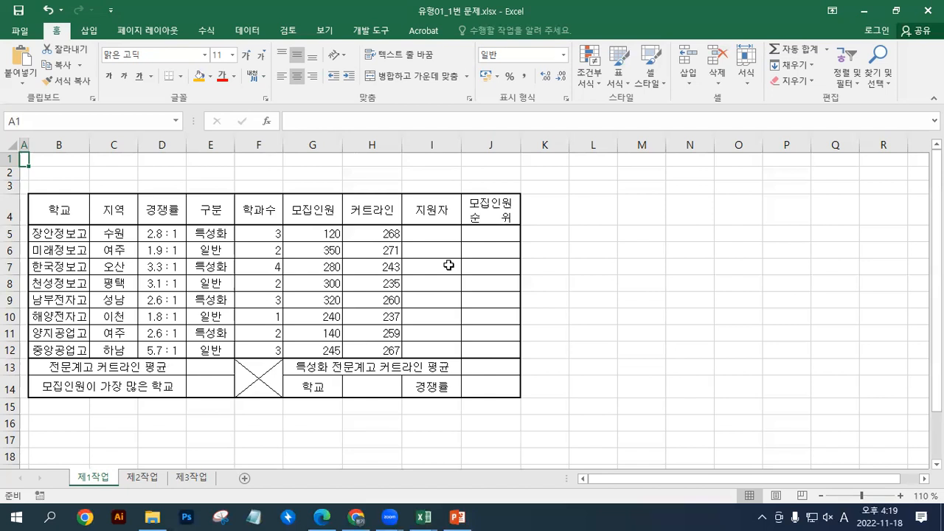
# - Enter the note 교재27페이지 in cell B3 above the school table
pyautogui.click(65, 185)
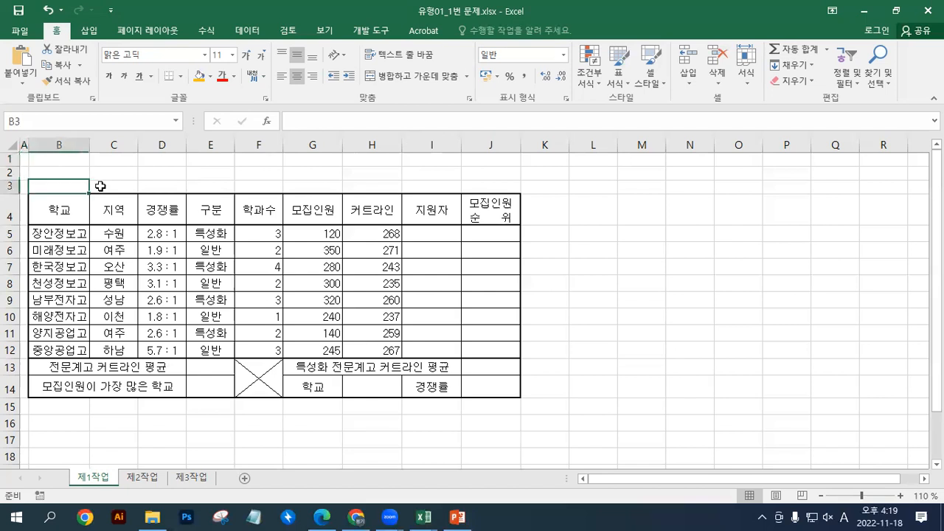
pyautogui.write('ryws')
pyautogui.press('BackSpace')
pyautogui.press('BackSpace')
pyautogui.press('BackSpace')
pyautogui.press('BackSpace')
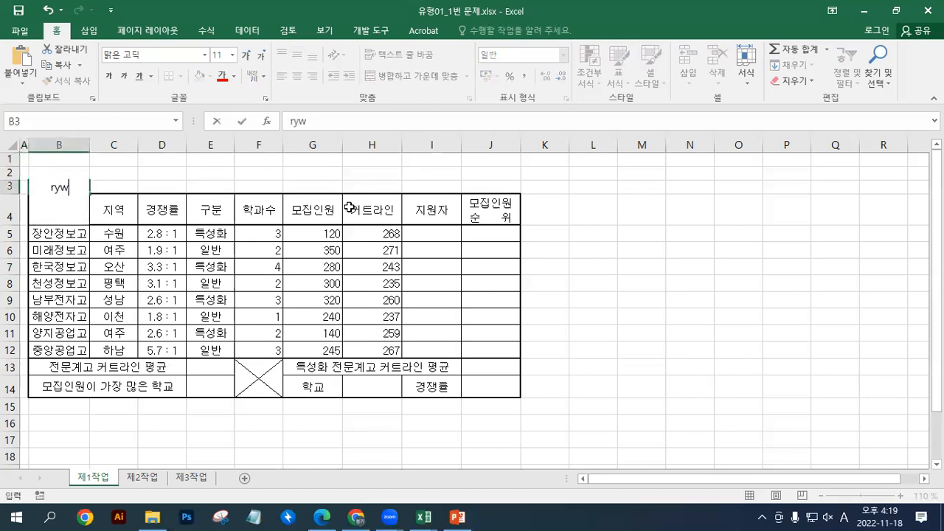
pyautogui.press('Hangul')
pyautogui.write('ㄱㅛ재27ㅍㅔ이지')
pyautogui.press('Return')
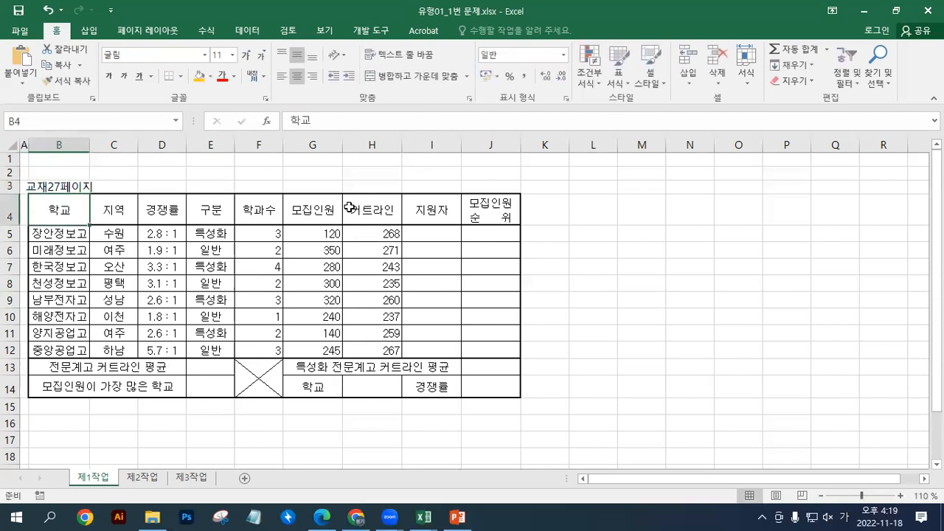
# - Colour the textbook page note in B3 red
pyautogui.click(65, 184)
pyautogui.click(222, 76)
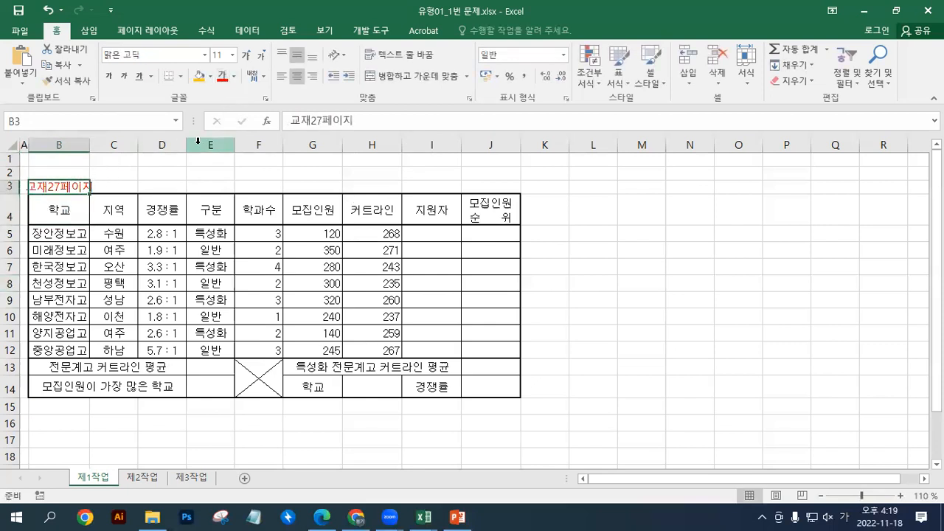
pyautogui.click(70, 162)
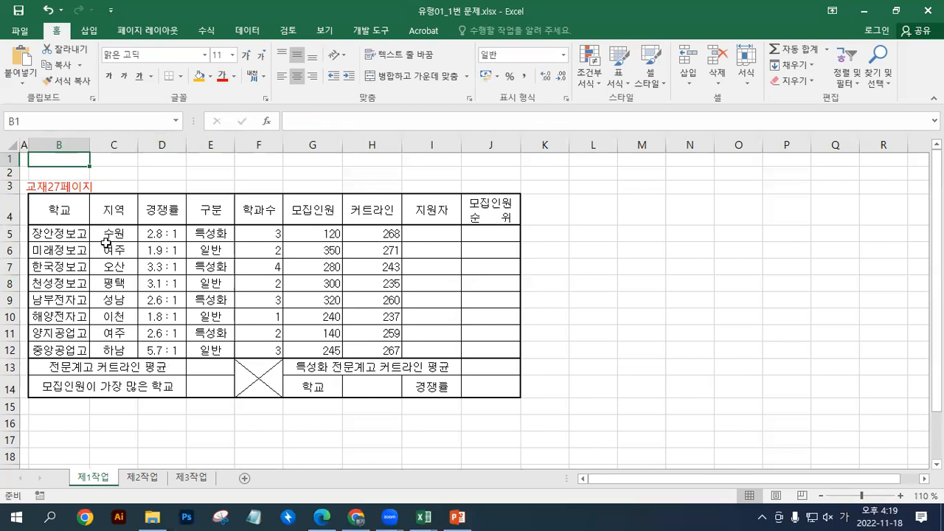
pyautogui.moveTo(64, 207); pyautogui.dragTo(502, 216)
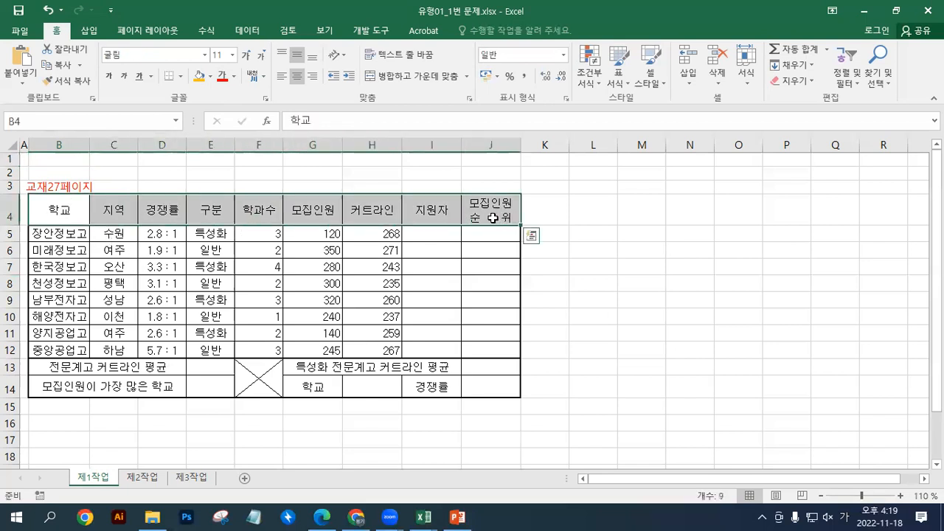
pyautogui.keyDown('ctrl'); pyautogui.click(108, 366); pyautogui.keyUp('ctrl')
pyautogui.keyDown('ctrl'); pyautogui.click(327, 366); pyautogui.keyUp('ctrl')
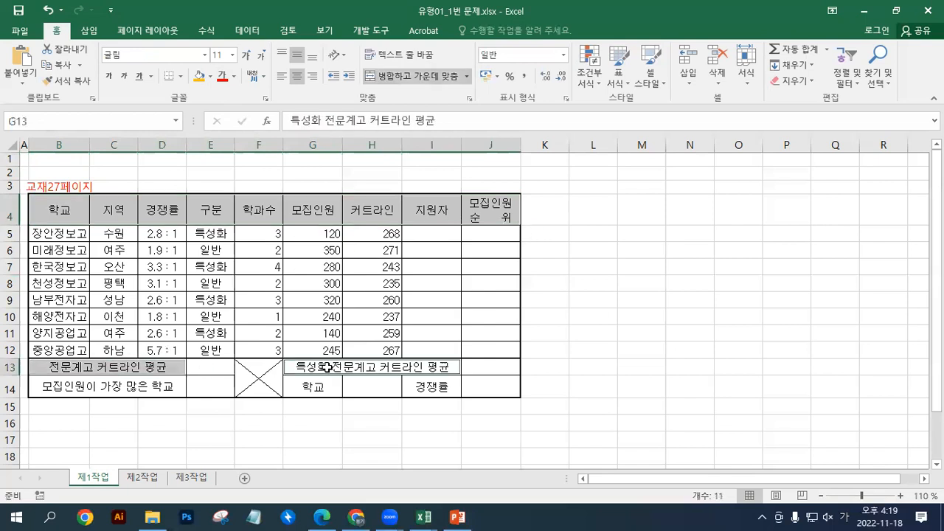
pyautogui.keyDown('ctrl'); pyautogui.click(108, 393); pyautogui.keyUp('ctrl')
pyautogui.keyDown('ctrl'); pyautogui.click(309, 391); pyautogui.keyUp('ctrl')
pyautogui.keyDown('ctrl'); pyautogui.click(426, 391); pyautogui.keyUp('ctrl')
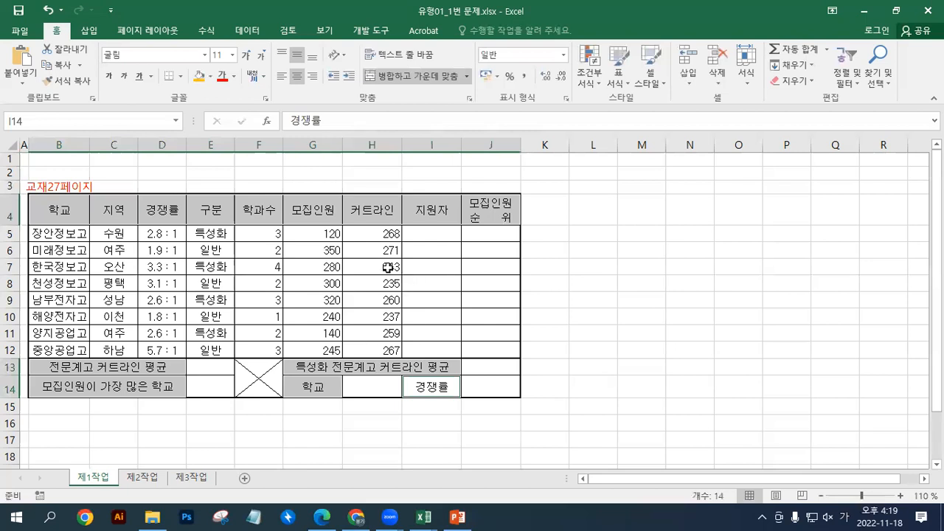
pyautogui.moveTo(387, 267); pyautogui.dragTo(431, 300)
pyautogui.click(243, 284)
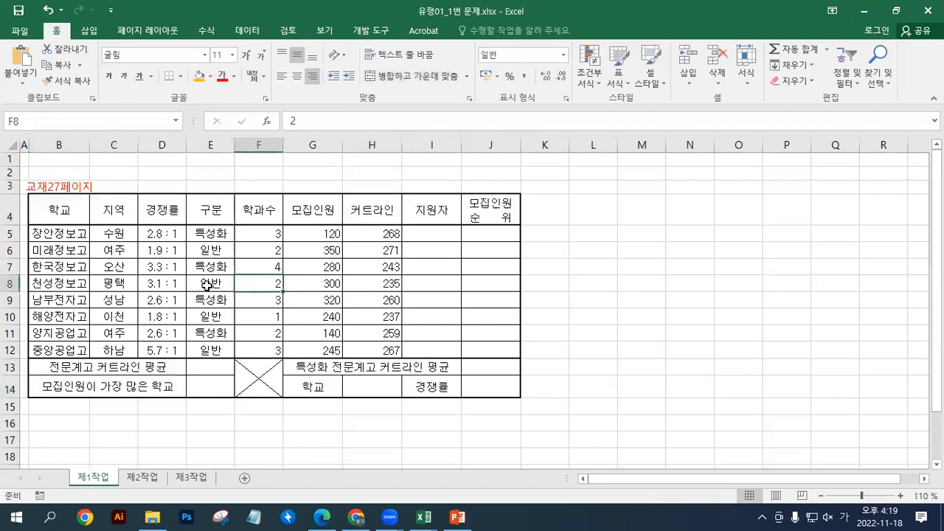
# - Fill the header row B4:J4 and the label cells in rows 13 and 14 with standard yellow
pyautogui.moveTo(62, 212); pyautogui.dragTo(490, 209)
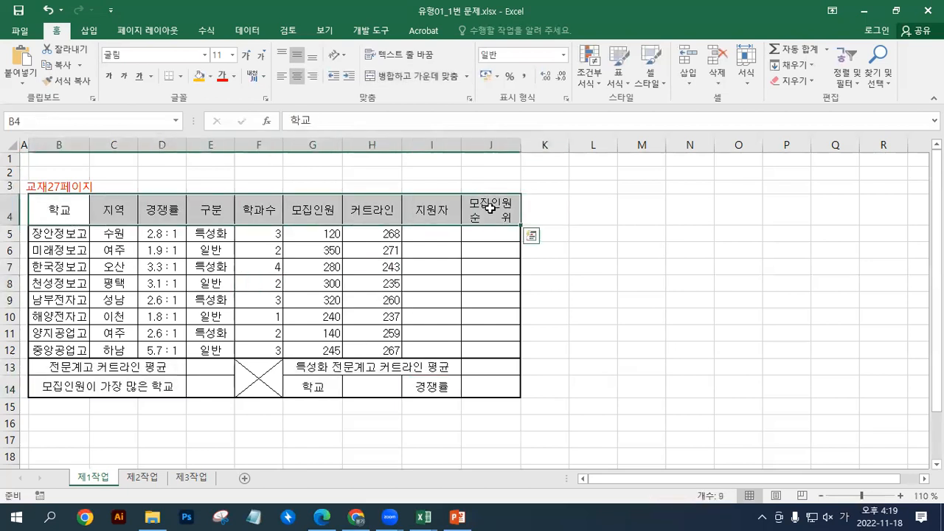
pyautogui.click(162, 366)
pyautogui.keyDown('ctrl'); pyautogui.click(311, 368); pyautogui.keyUp('ctrl')
pyautogui.keyDown('ctrl'); pyautogui.click(147, 387); pyautogui.keyUp('ctrl')
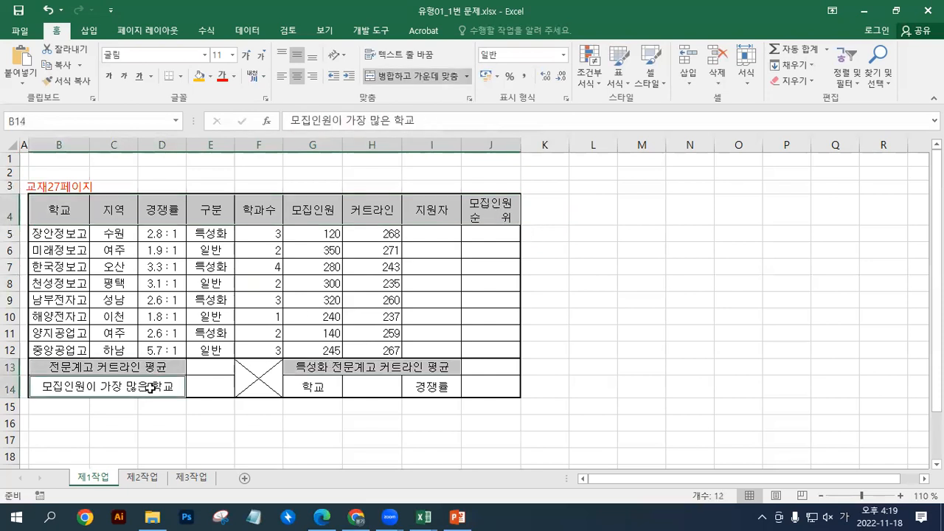
pyautogui.keyDown('ctrl'); pyautogui.click(299, 386); pyautogui.keyUp('ctrl')
pyautogui.keyDown('ctrl'); pyautogui.click(435, 386); pyautogui.keyUp('ctrl')
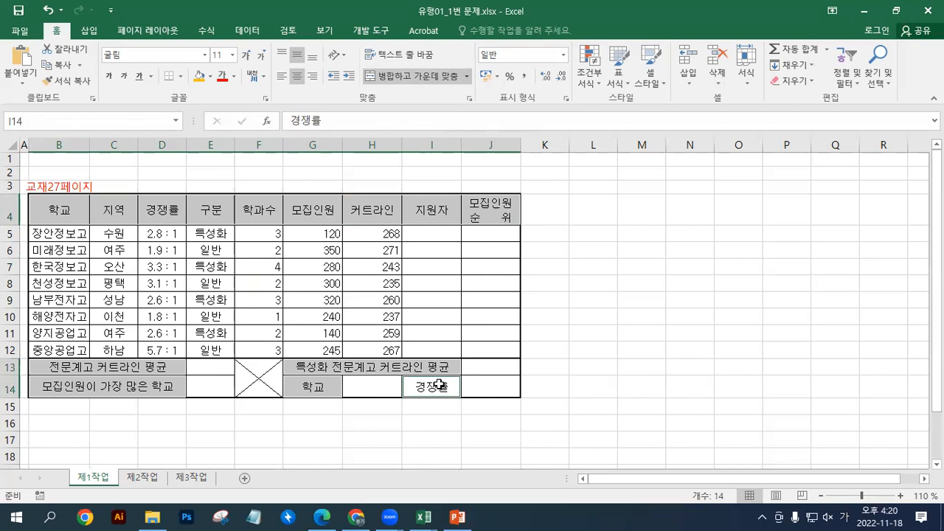
pyautogui.click(213, 77)
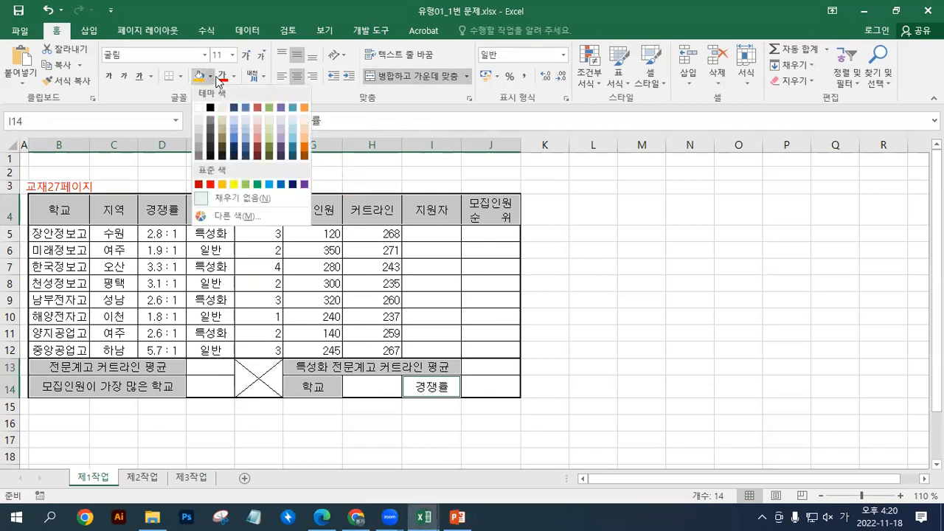
pyautogui.click(233, 185)
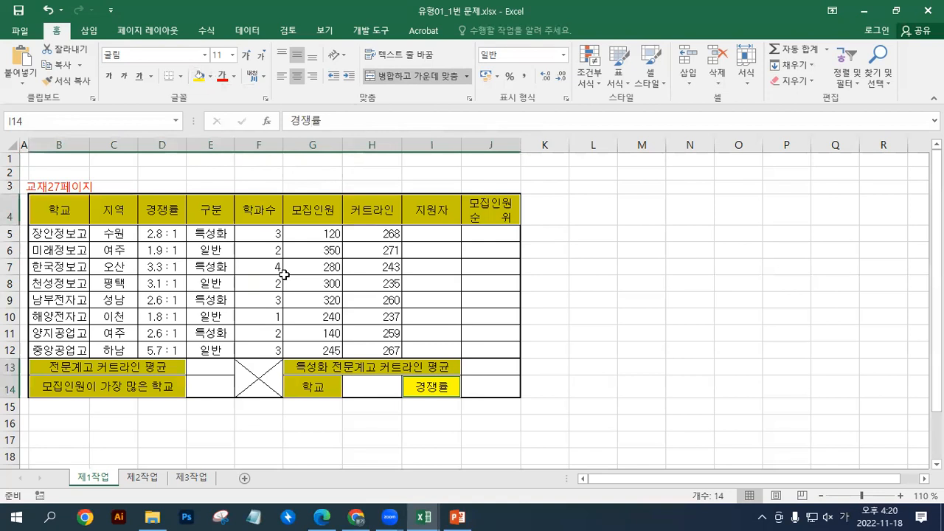
# - Add list-type data validation to cell H14 with the school names =$B$5:$B$12 as its source
pyautogui.click(384, 391)
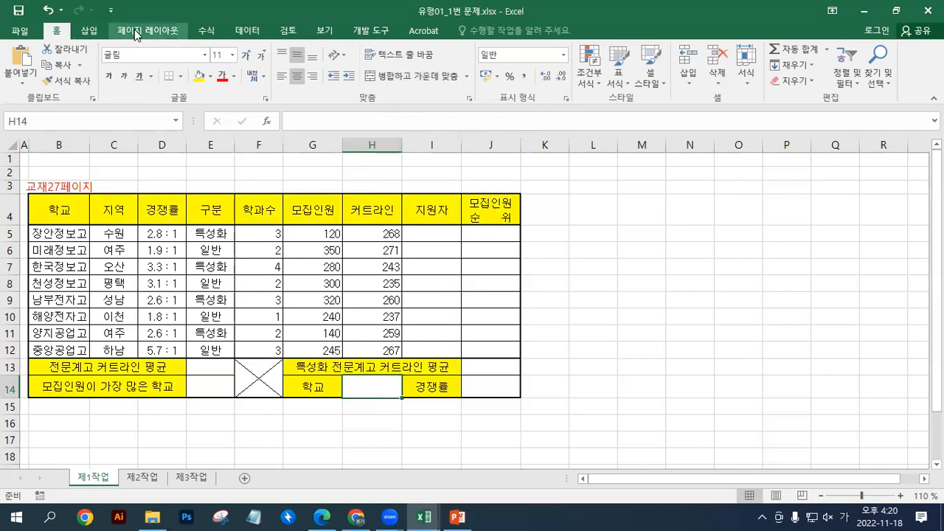
pyautogui.click(247, 30)
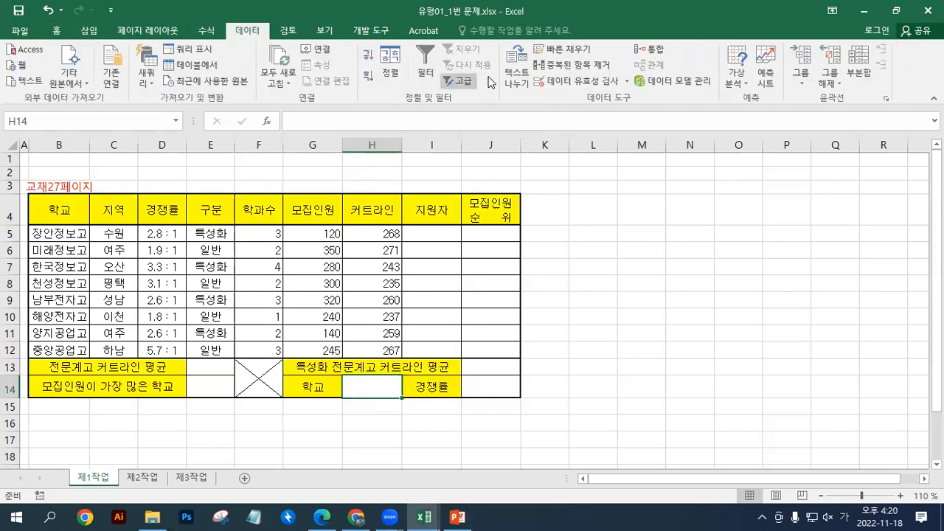
pyautogui.click(556, 82)
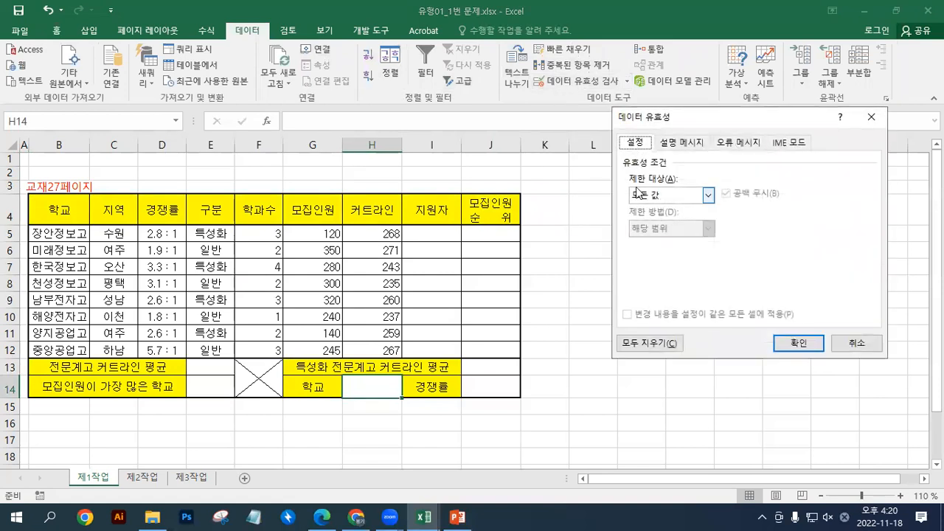
pyautogui.click(641, 195)
pyautogui.click(641, 245)
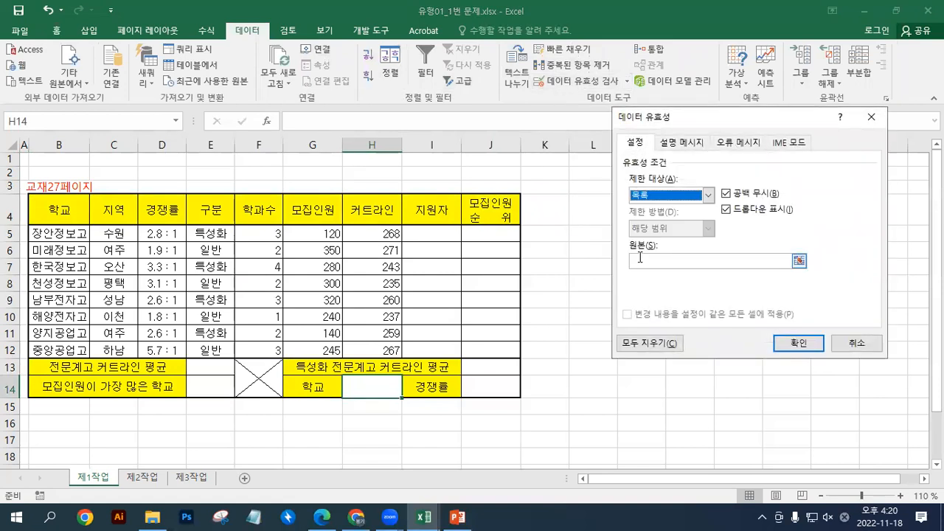
pyautogui.click(644, 262)
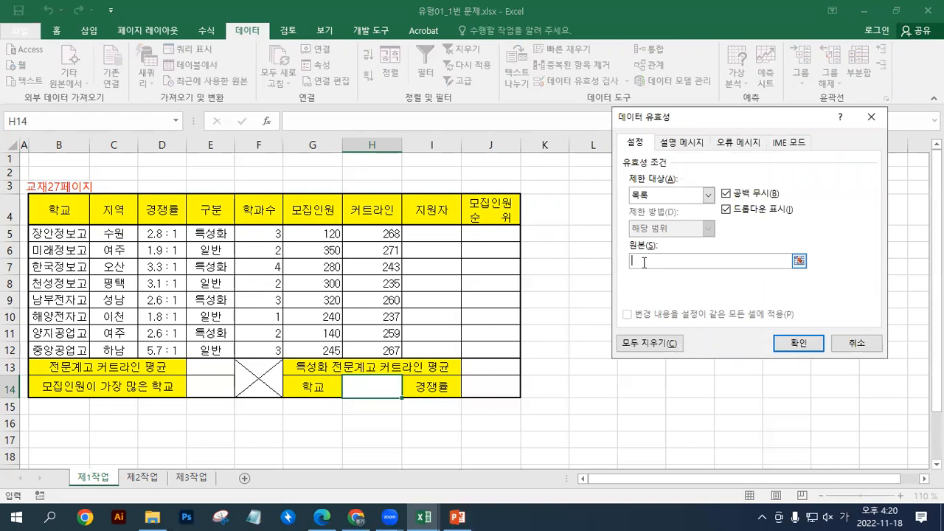
pyautogui.moveTo(59, 235); pyautogui.dragTo(58, 351)
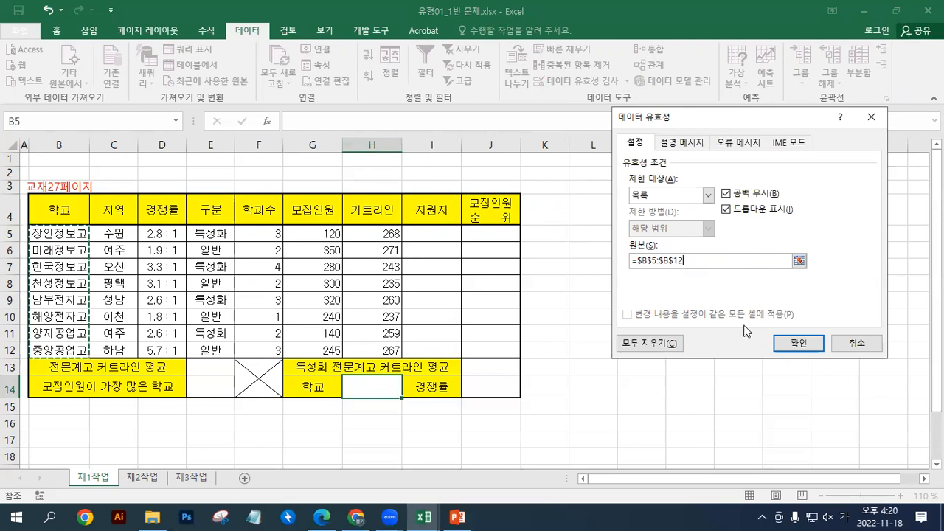
pyautogui.click(791, 344)
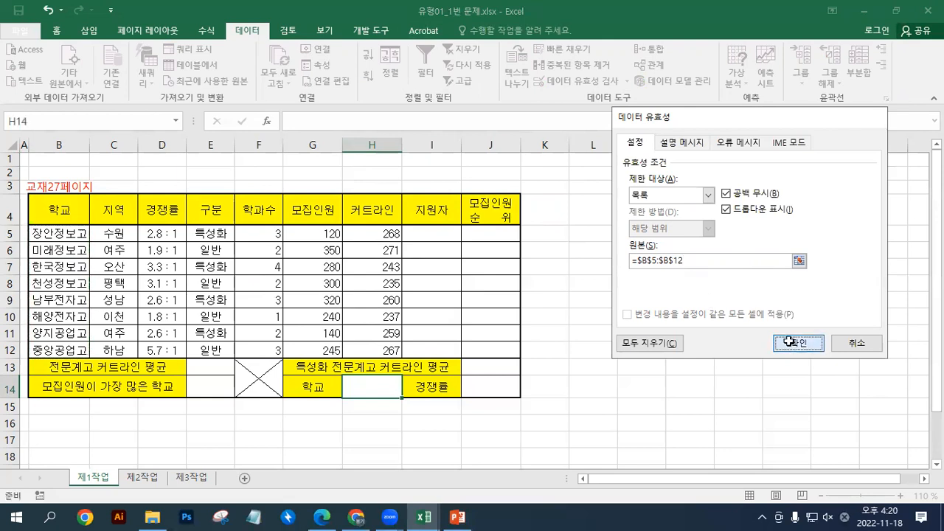
# - Choose 장안정보고 from the school list in H14 and check the list's options again
pyautogui.click(408, 390)
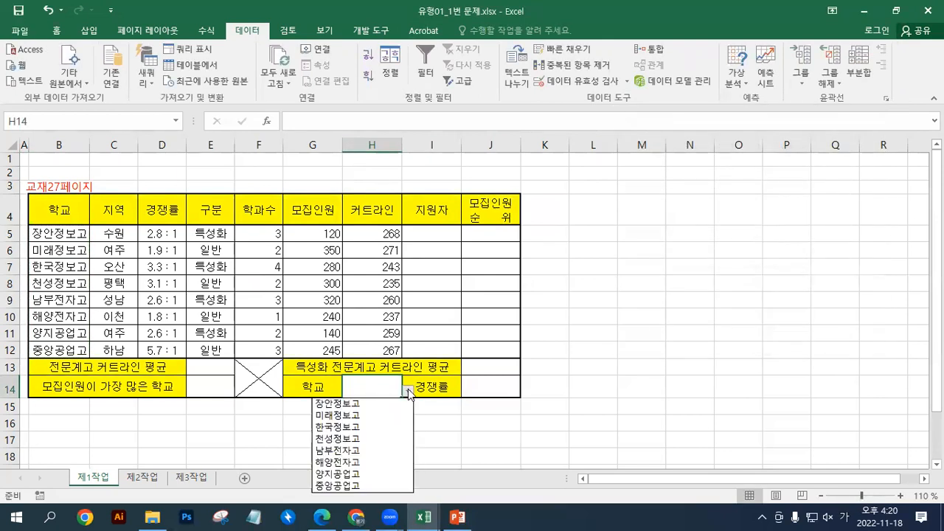
pyautogui.click(384, 408)
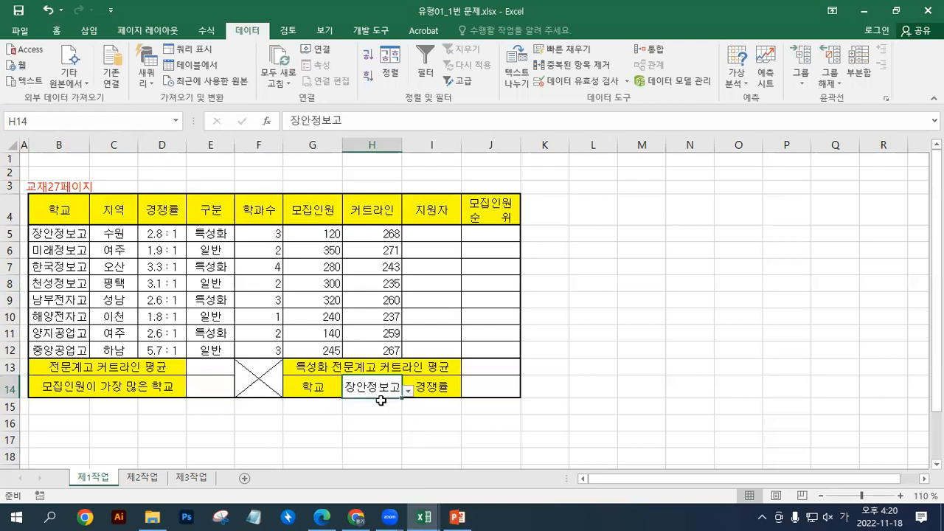
pyautogui.click(407, 391)
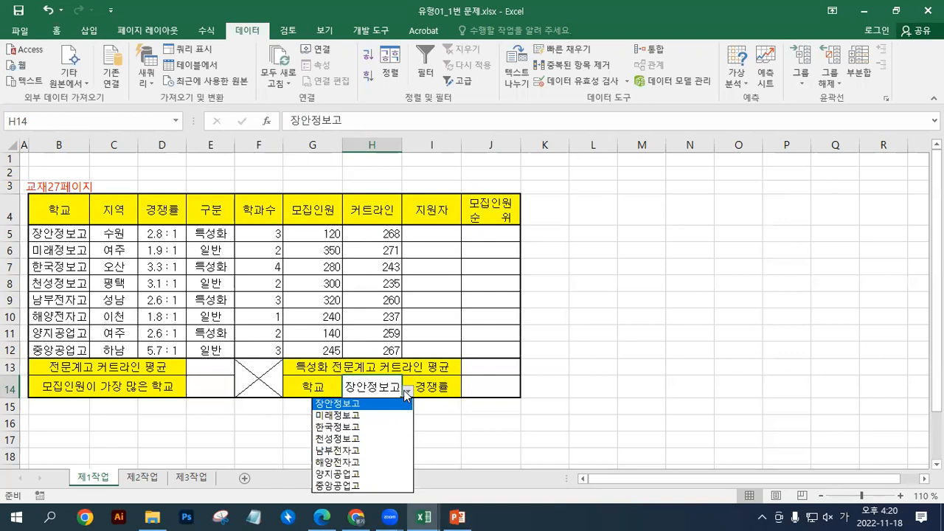
pyautogui.click(407, 394)
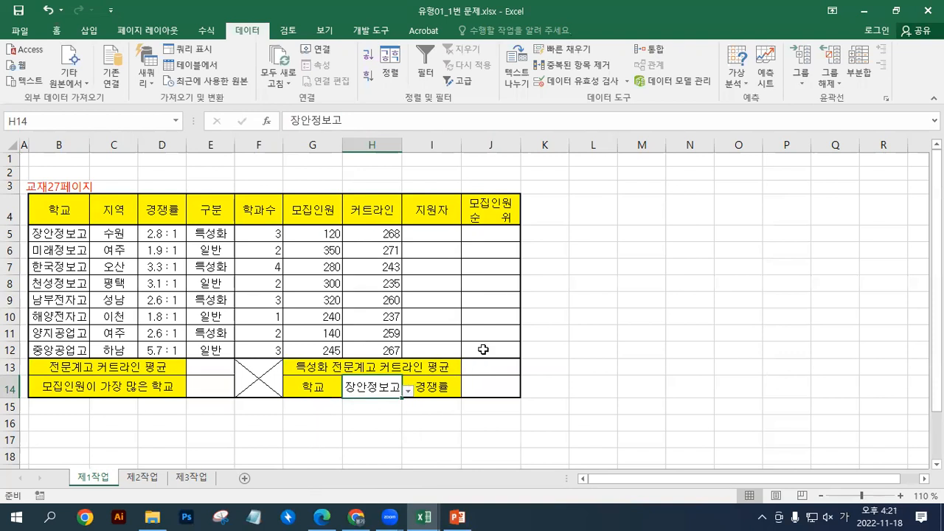
# - Apply the custom number format G/표준"명" to the 모집인원 values in G5:G12, copying the format code before confirming
pyautogui.moveTo(313, 236); pyautogui.dragTo(299, 350)
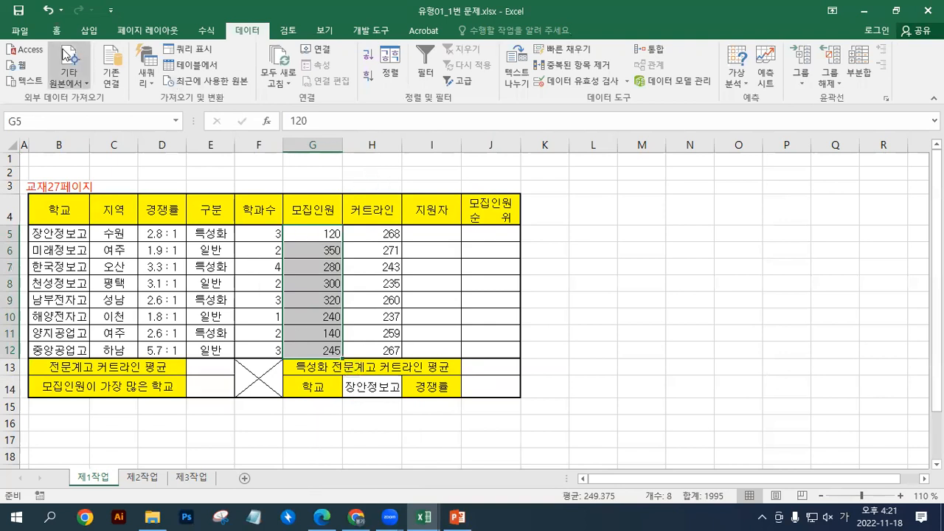
pyautogui.click(56, 33)
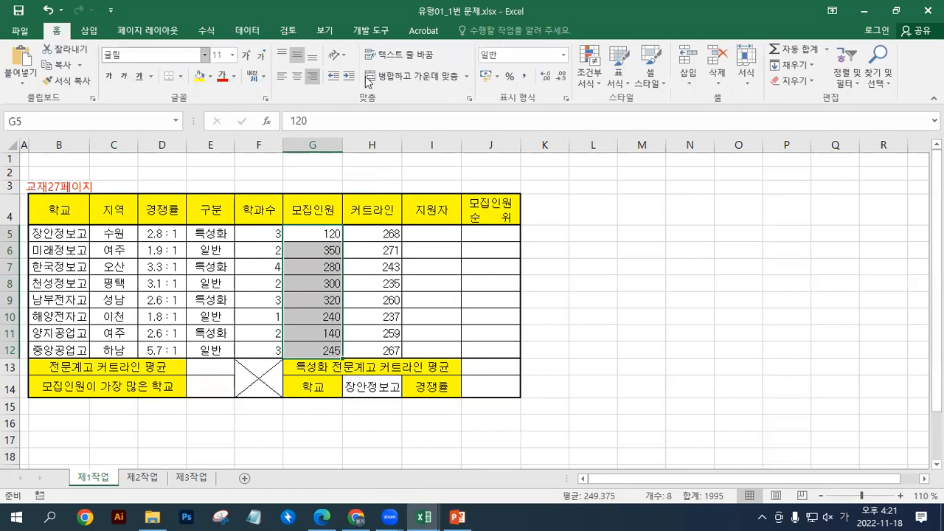
pyautogui.click(563, 56)
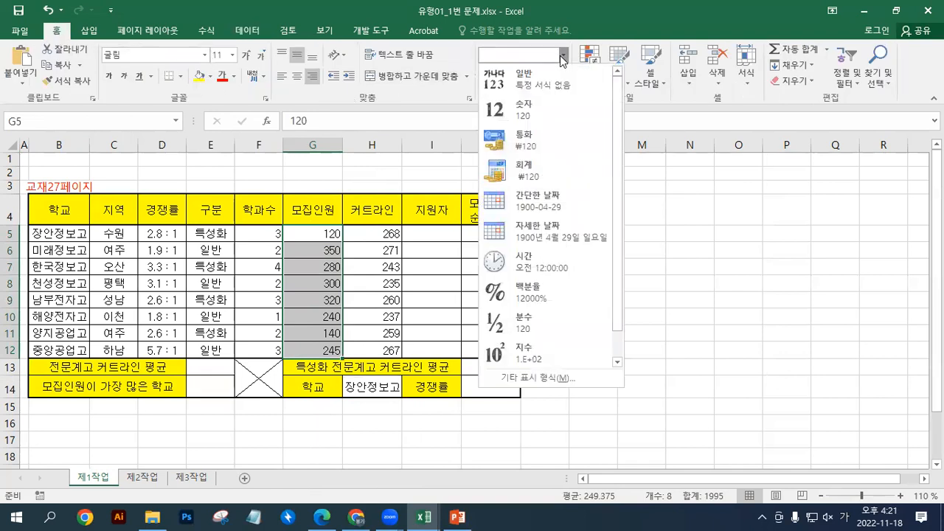
pyautogui.click(563, 56)
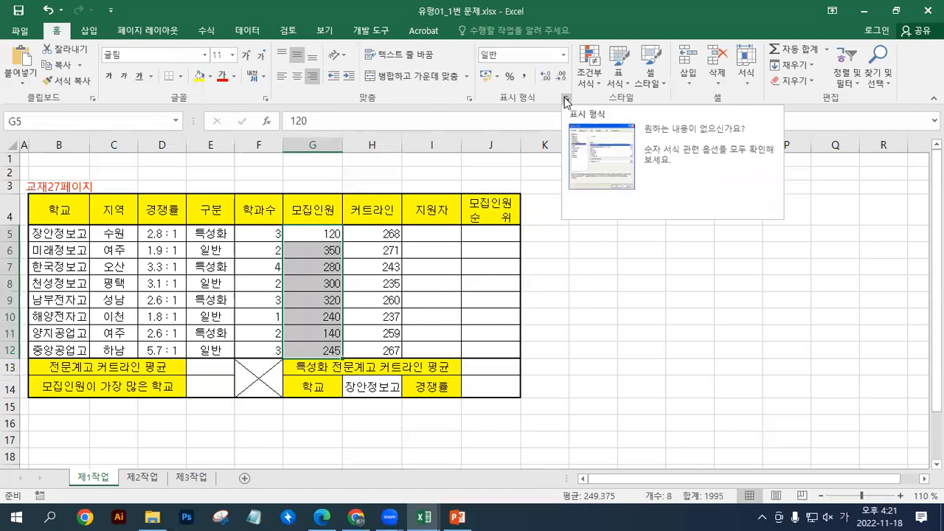
pyautogui.click(567, 102)
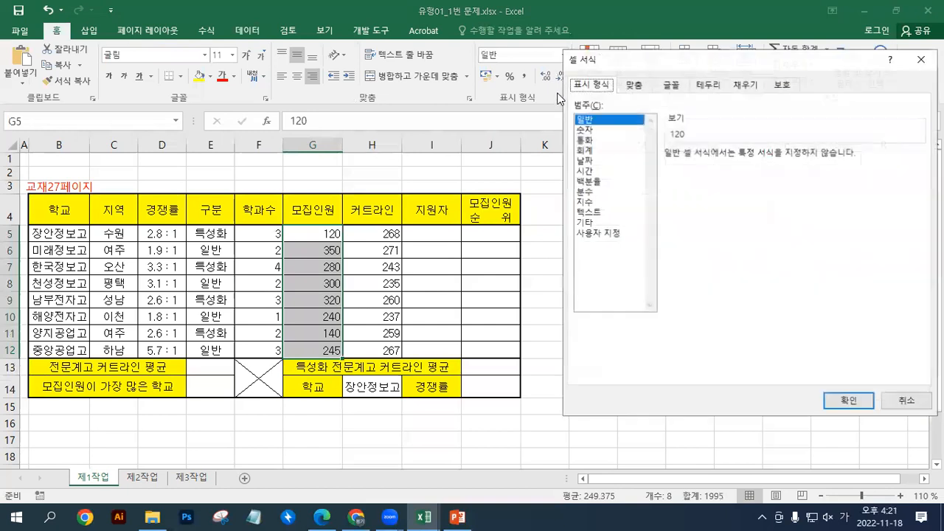
pyautogui.click(617, 233)
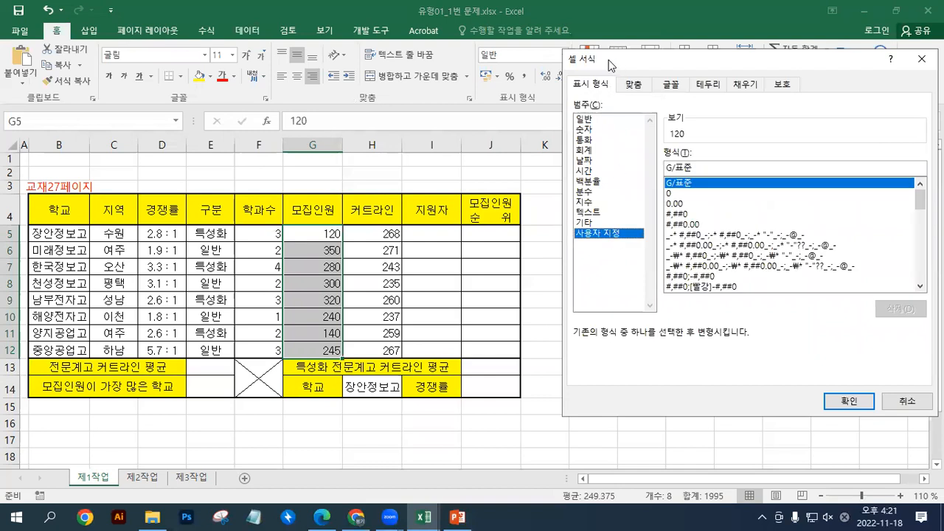
pyautogui.moveTo(613, 65); pyautogui.dragTo(573, 89)
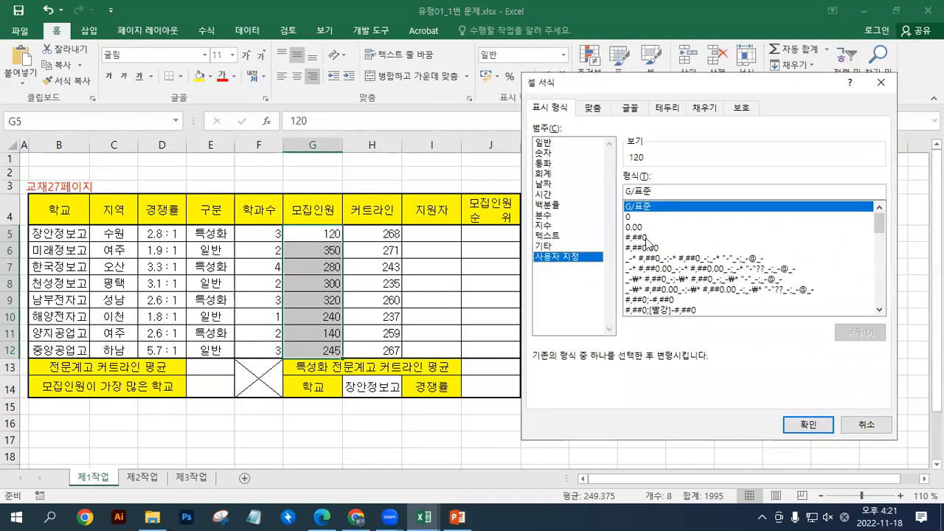
pyautogui.click(659, 194)
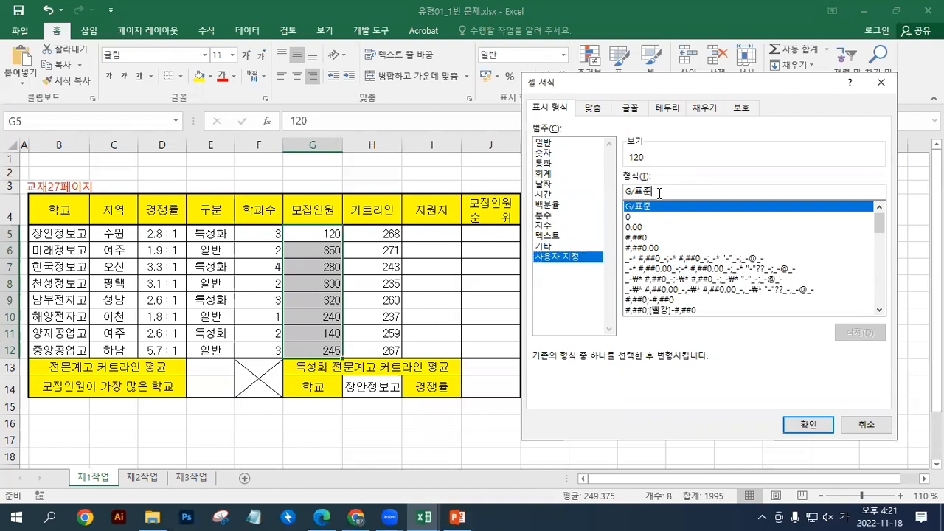
pyautogui.write('"')
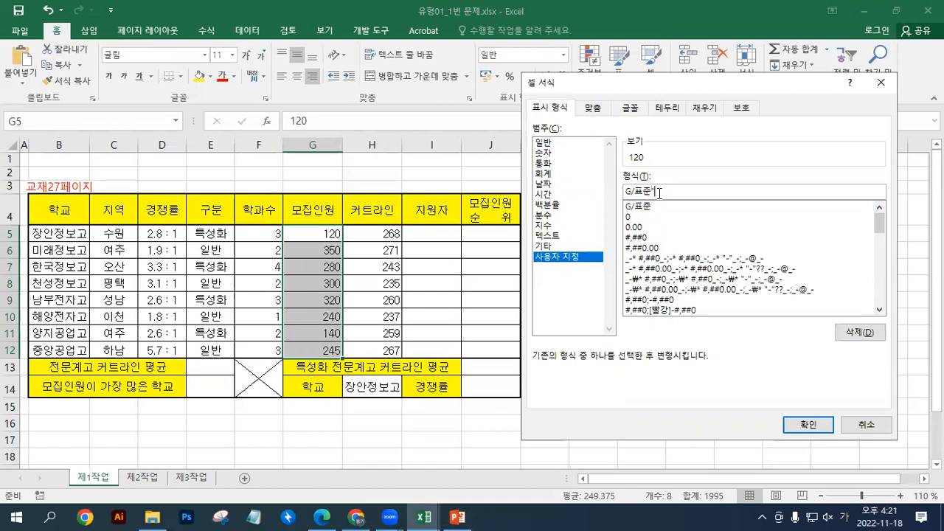
pyautogui.write('명"')
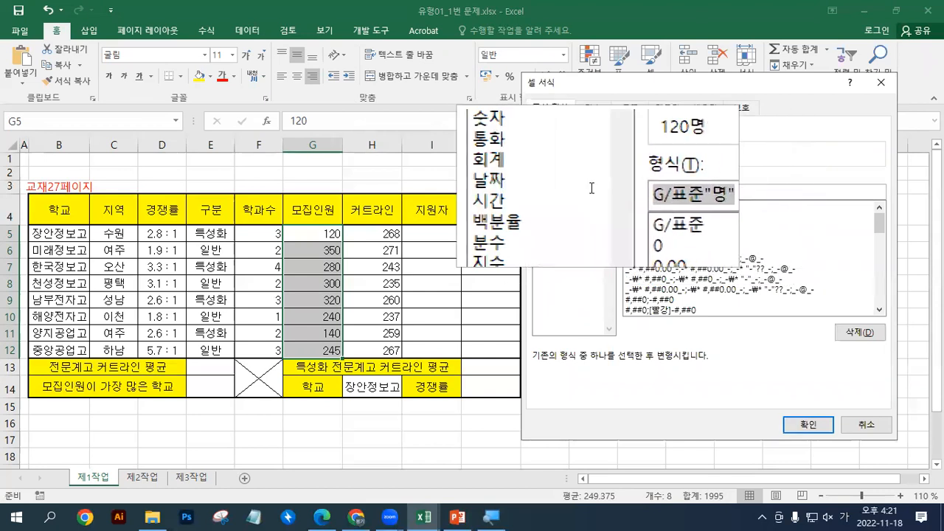
pyautogui.doubleClick(662, 190)
pyautogui.hotkey('ctrl', 'c')
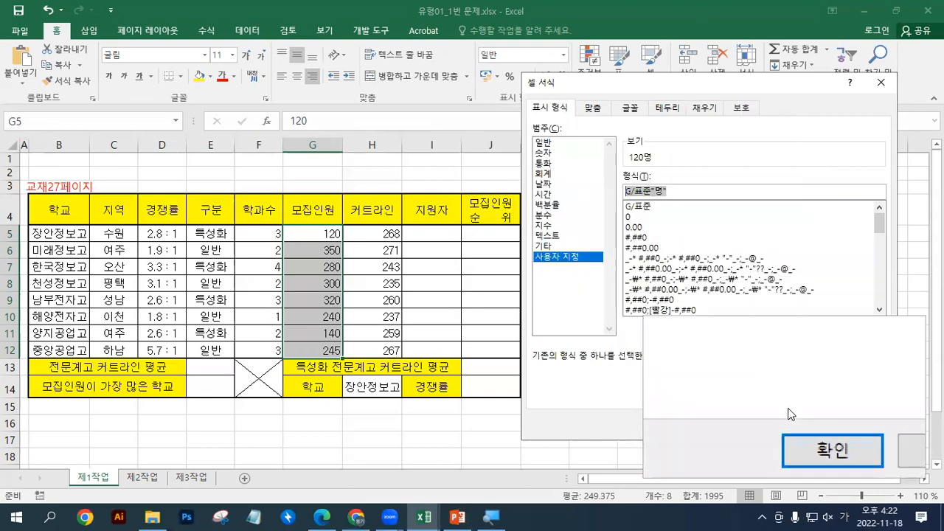
pyautogui.click(798, 425)
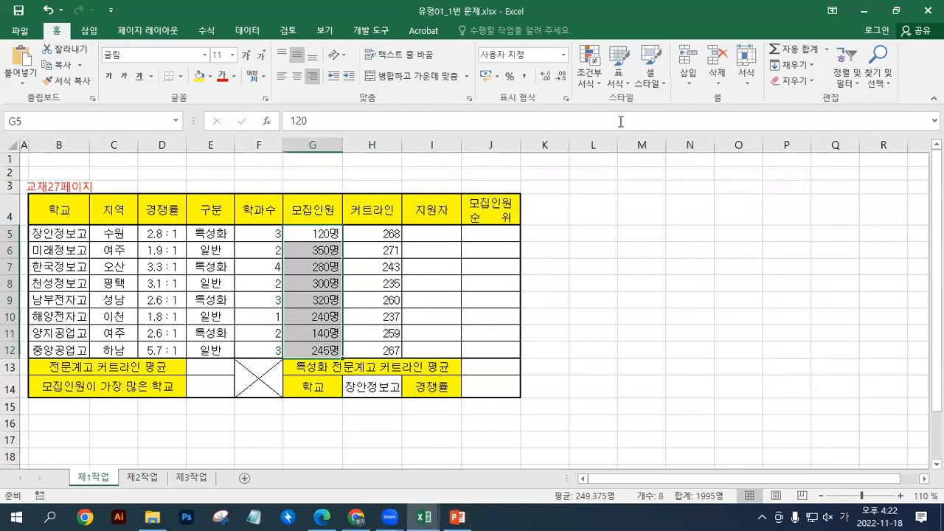
# - Paste the format code G/표준"명" as a note in G3 above the 모집인원 header and make it red and bold
pyautogui.click(339, 181)
pyautogui.hotkey('ctrl', 'v')
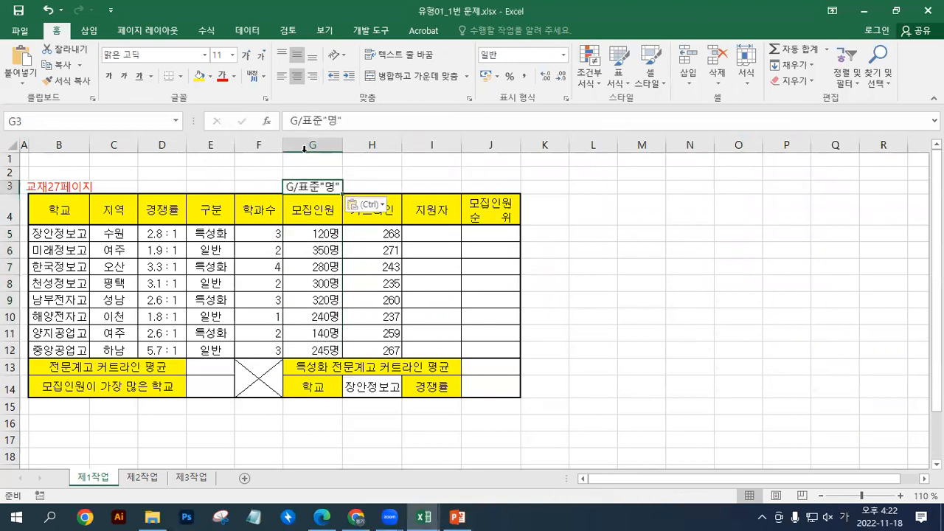
pyautogui.click(222, 76)
pyautogui.click(108, 76)
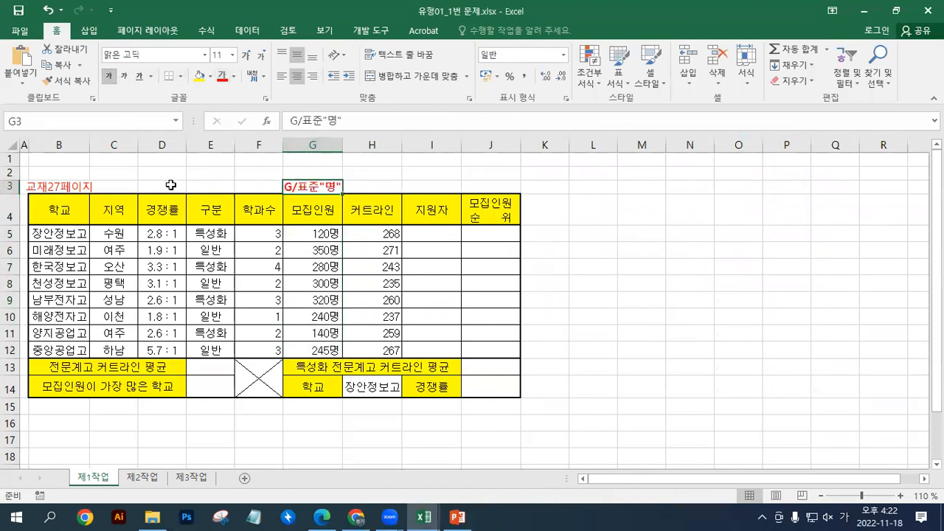
pyautogui.keyDown('ctrl'); pyautogui.scroll(1, 172, 183); pyautogui.keyUp('ctrl')
pyautogui.keyDown('ctrl'); pyautogui.scroll(1, 172, 183); pyautogui.keyUp('ctrl')
pyautogui.keyDown('ctrl'); pyautogui.scroll(3, 172, 183); pyautogui.keyUp('ctrl')
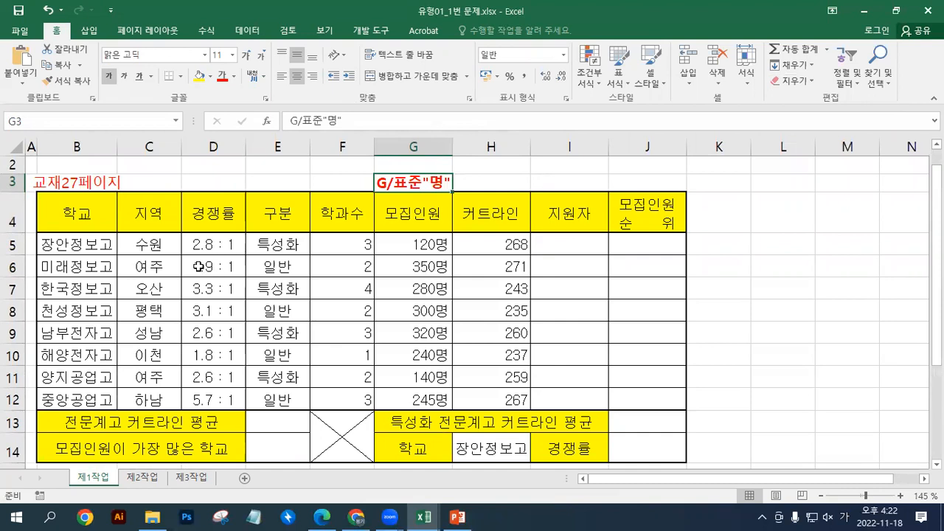
# - Name the range F5:F12 학과수 and check the new name in the Name Manager
pyautogui.moveTo(344, 248); pyautogui.dragTo(341, 399)
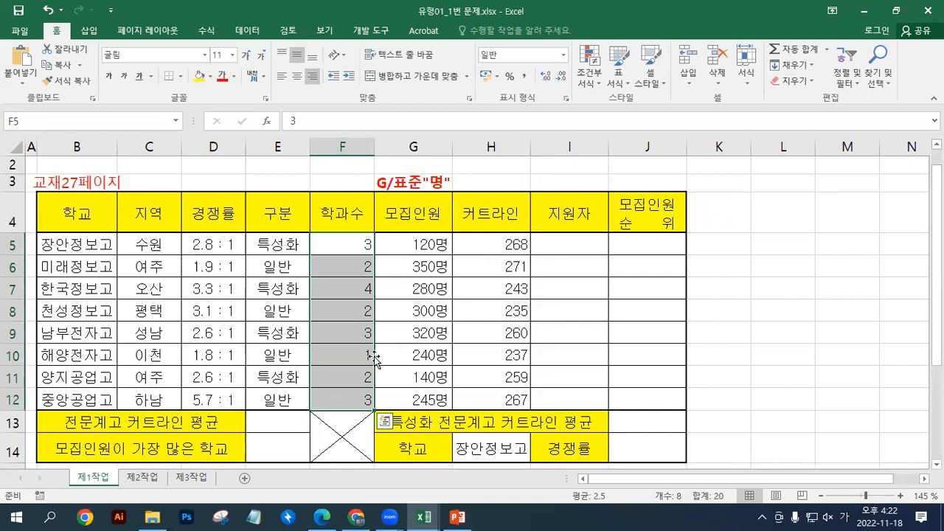
pyautogui.click(89, 121)
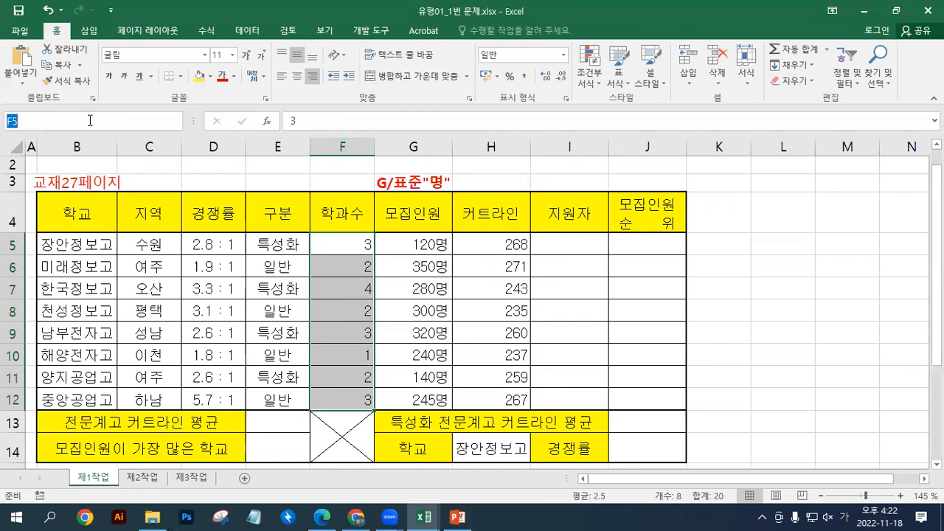
pyautogui.write('학과수')
pyautogui.press('Return')
pyautogui.click(208, 30)
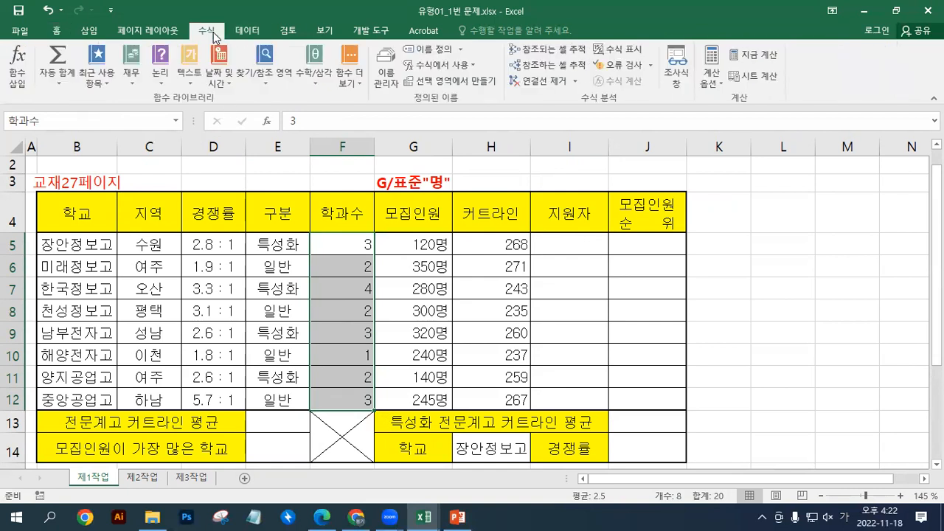
pyautogui.click(386, 77)
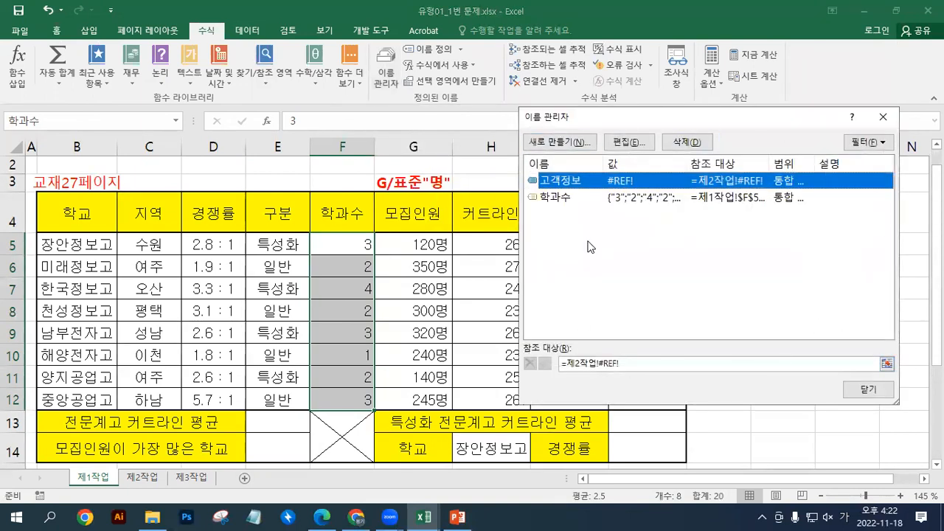
pyautogui.click(869, 391)
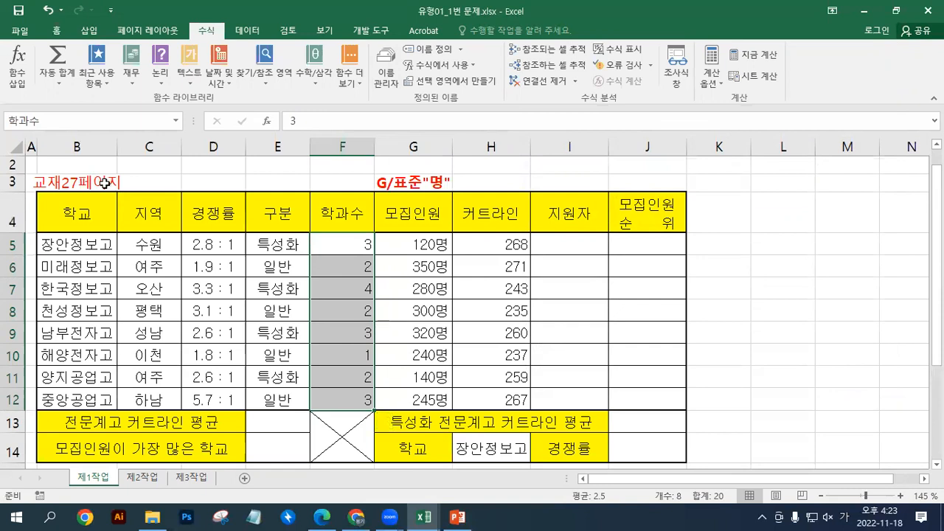
# - Open the workbook 유형01_2번 문제.xlsx from the ITQ folder and enable editing
pyautogui.click(22, 37)
pyautogui.click(26, 30)
pyautogui.click(20, 31)
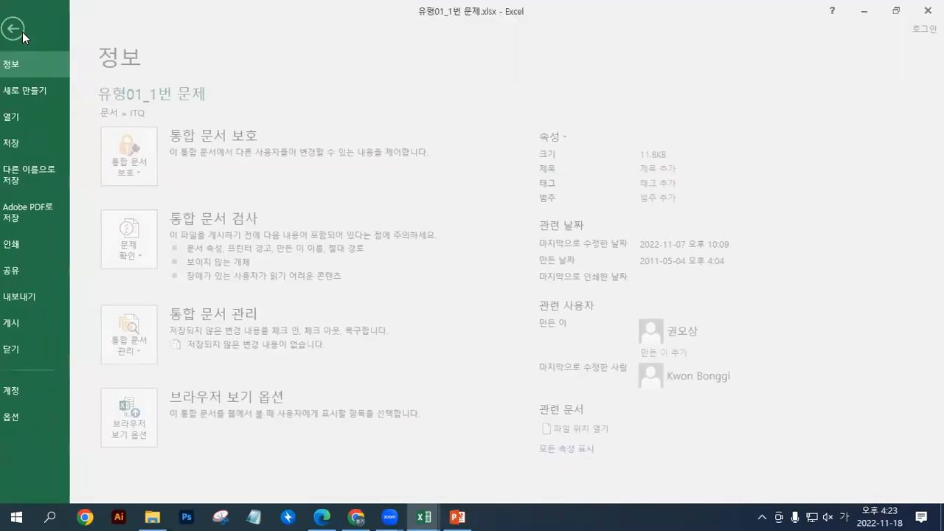
pyautogui.click(21, 118)
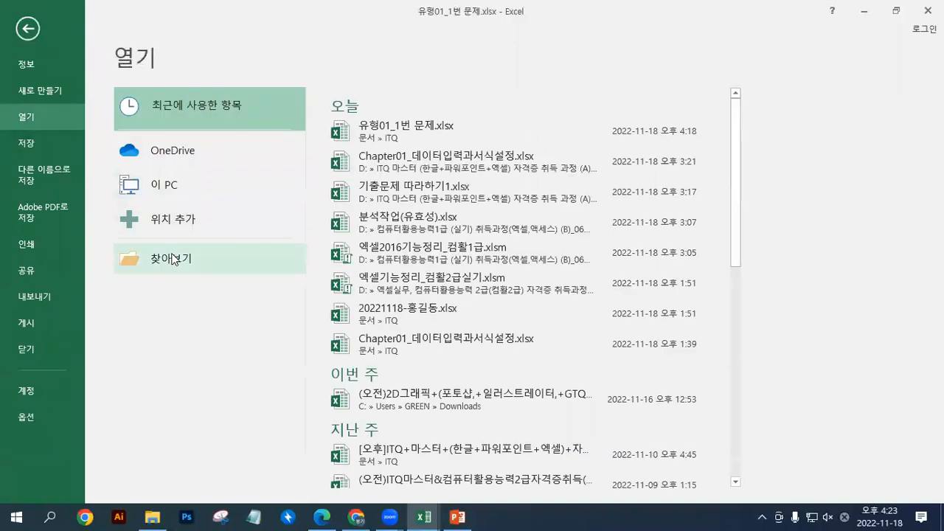
pyautogui.click(172, 259)
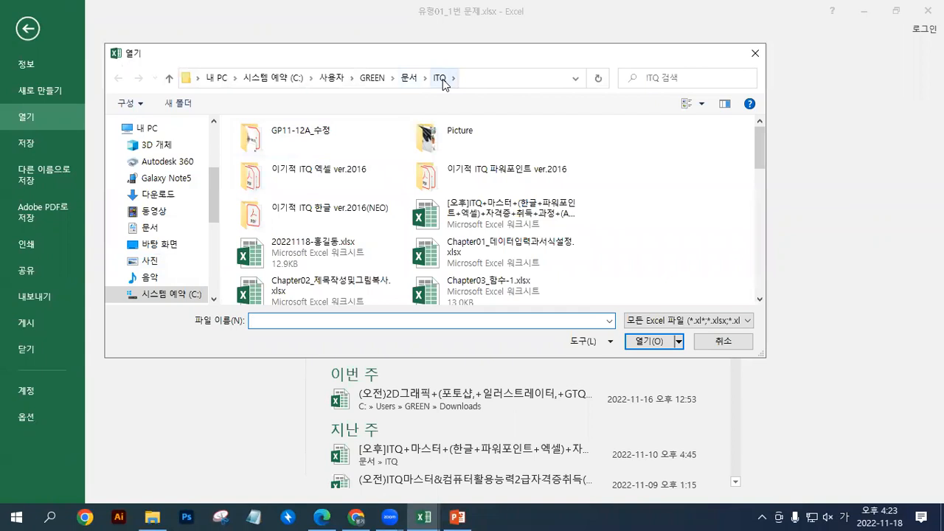
pyautogui.click(759, 298)
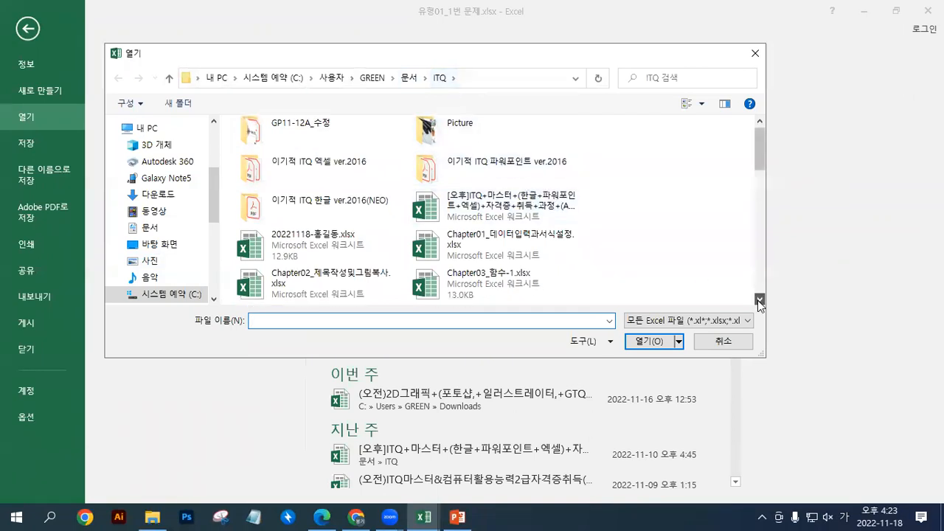
pyautogui.click(759, 300)
pyautogui.click(758, 299)
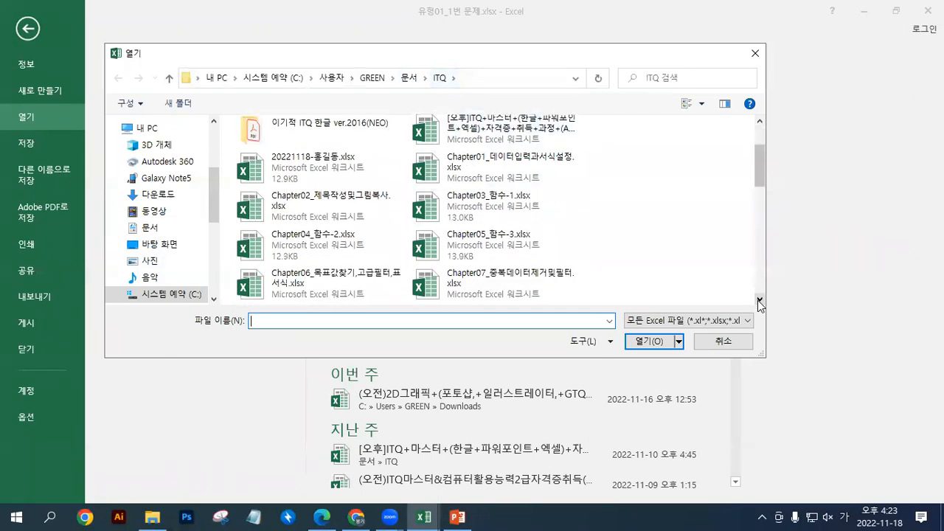
pyautogui.click(757, 300)
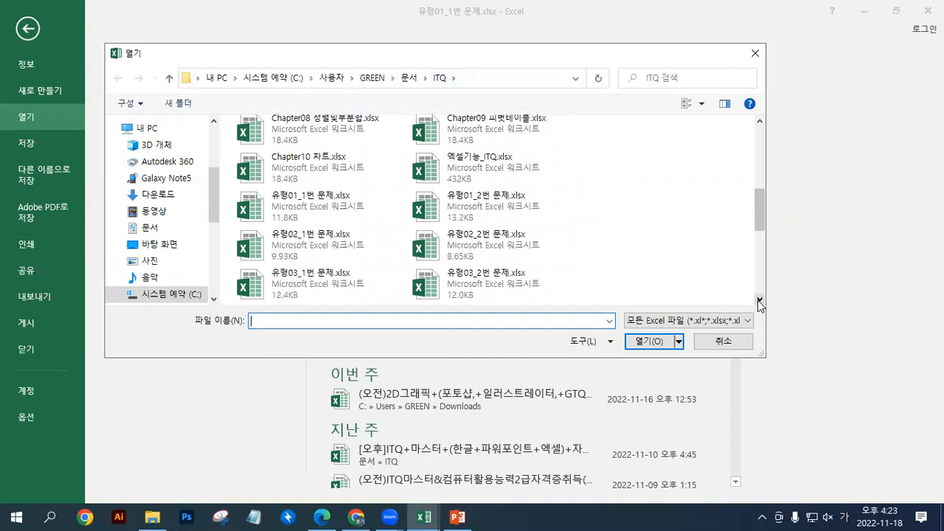
pyautogui.click(504, 213)
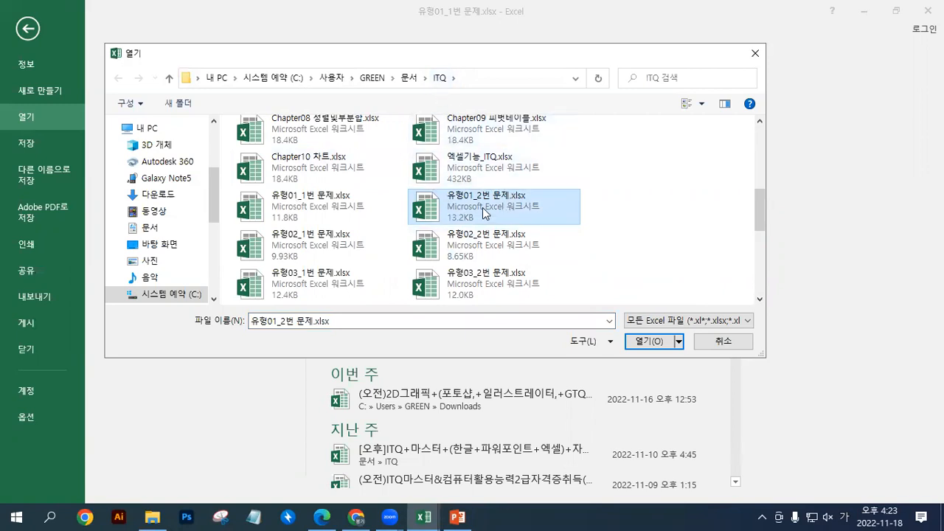
pyautogui.click(637, 344)
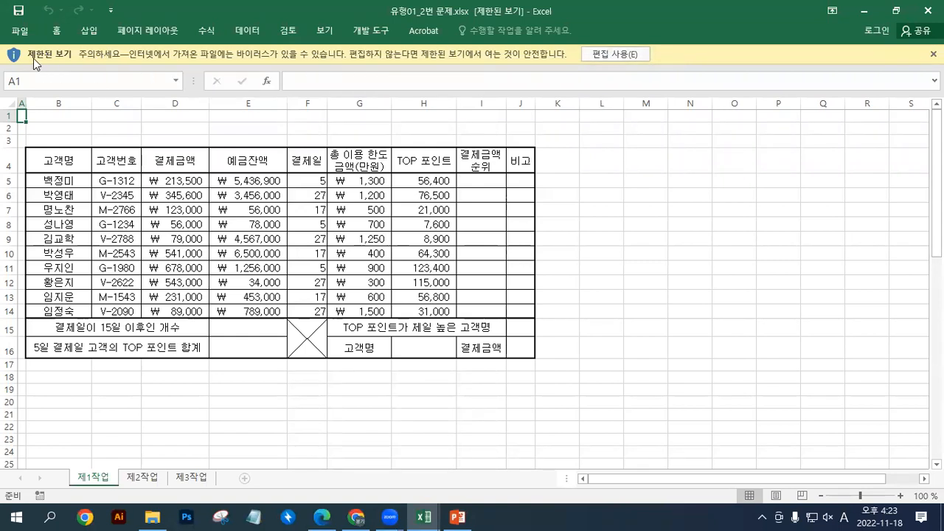
pyautogui.click(607, 54)
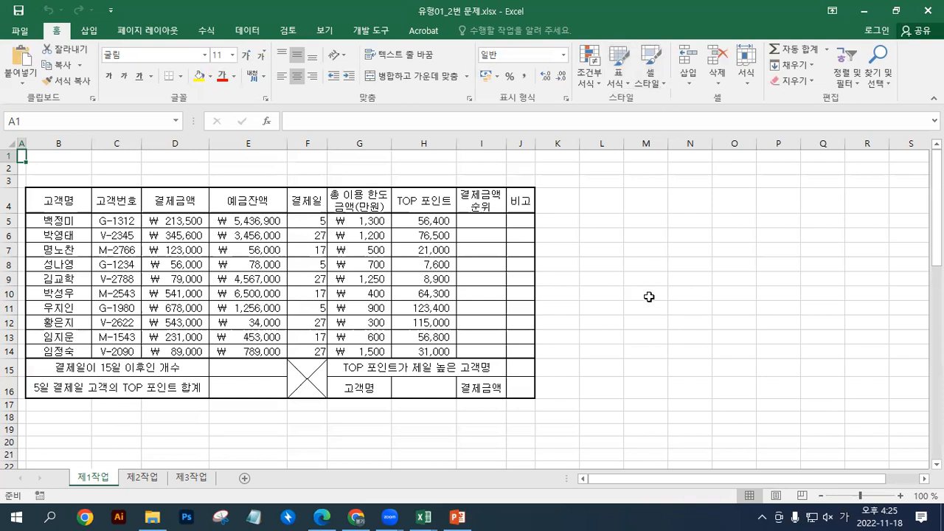
# - Increase the height of row 4 so the two-line header cells show their full text
pyautogui.scroll(1, 644, 304)
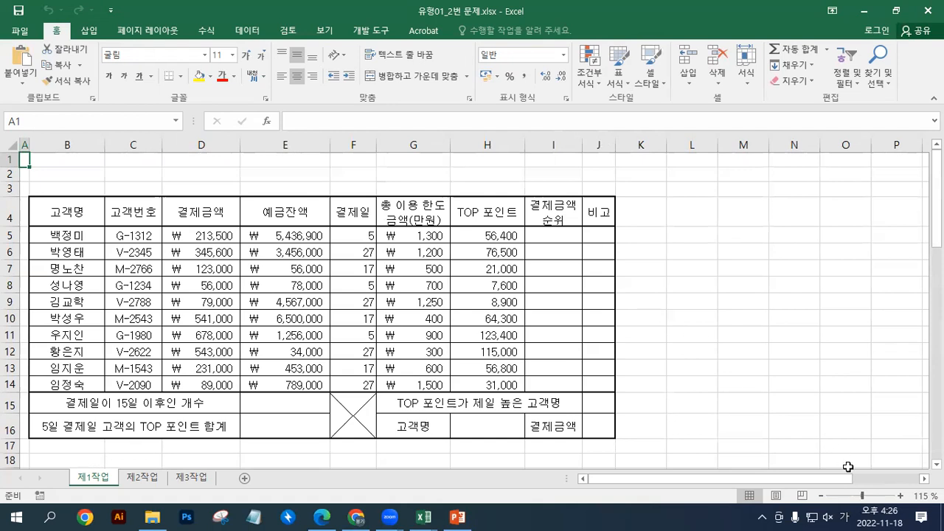
pyautogui.click(900, 495)
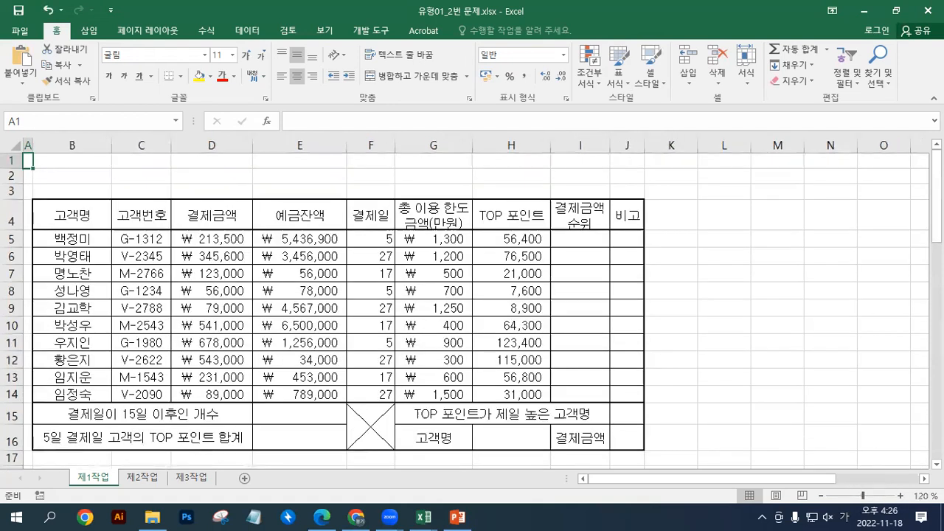
pyautogui.click(936, 465)
pyautogui.click(826, 338)
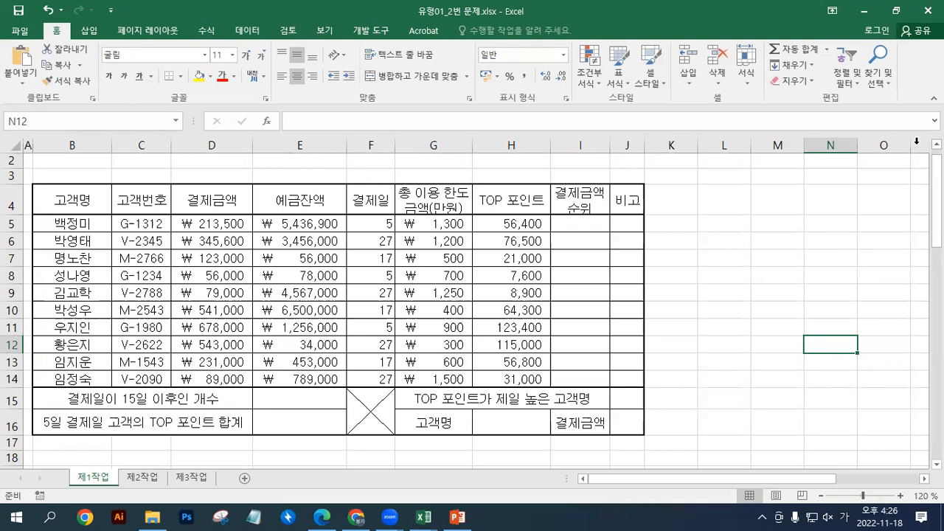
pyautogui.click(424, 517)
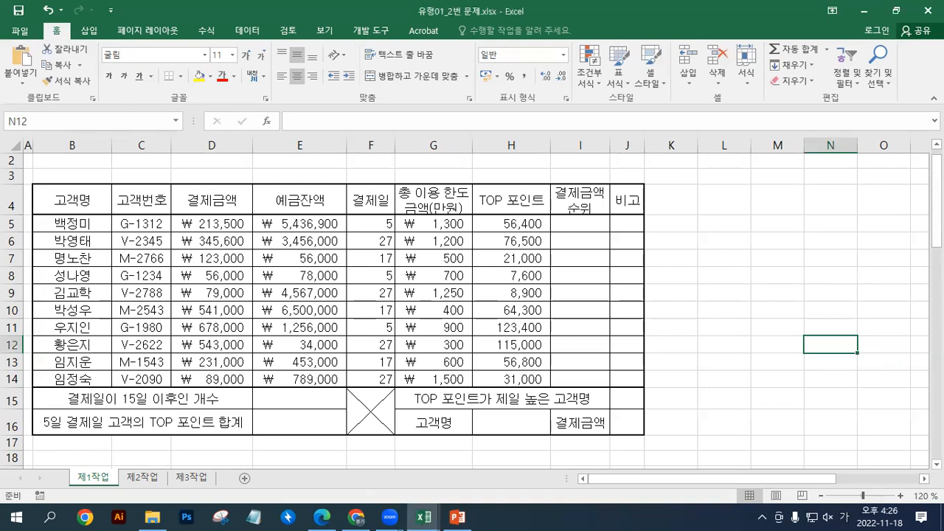
pyautogui.hotkey('alt', 'Tab')
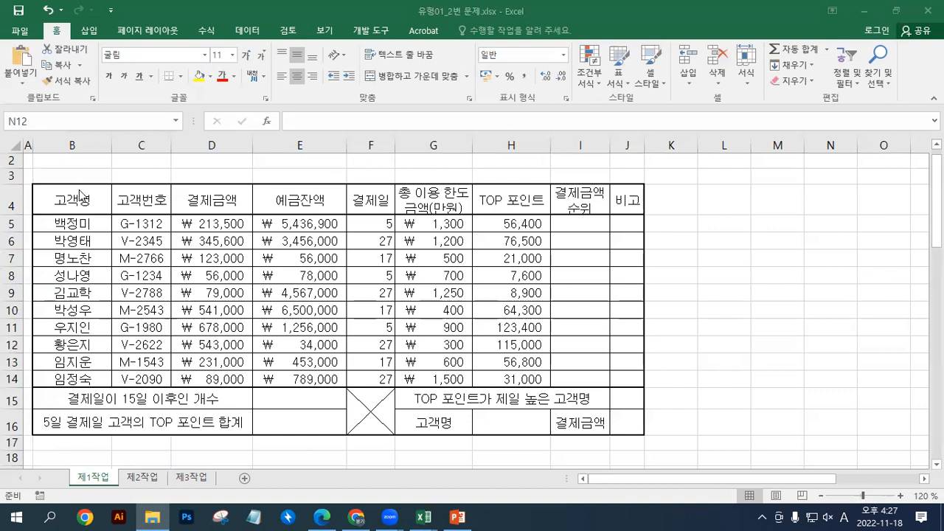
pyautogui.moveTo(72, 199); pyautogui.dragTo(611, 213)
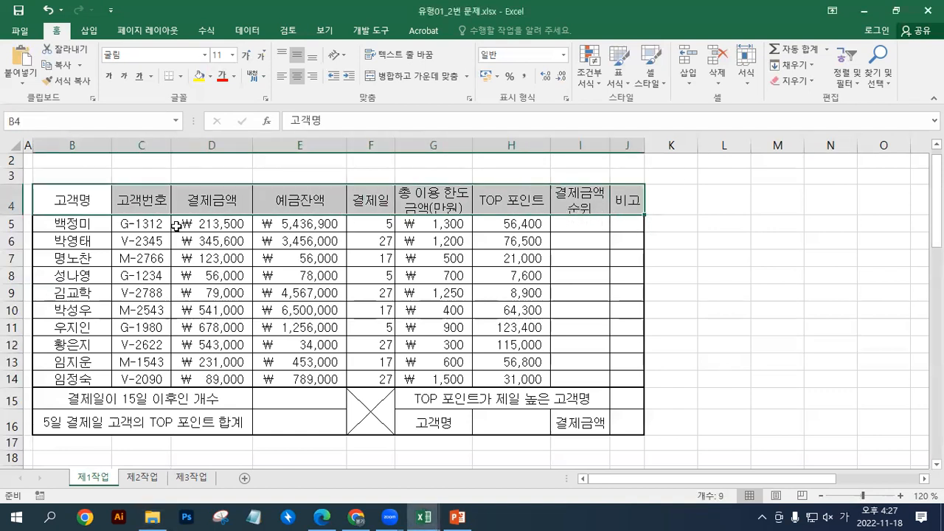
pyautogui.moveTo(13, 215); pyautogui.dragTo(13, 222)
pyautogui.click(214, 405)
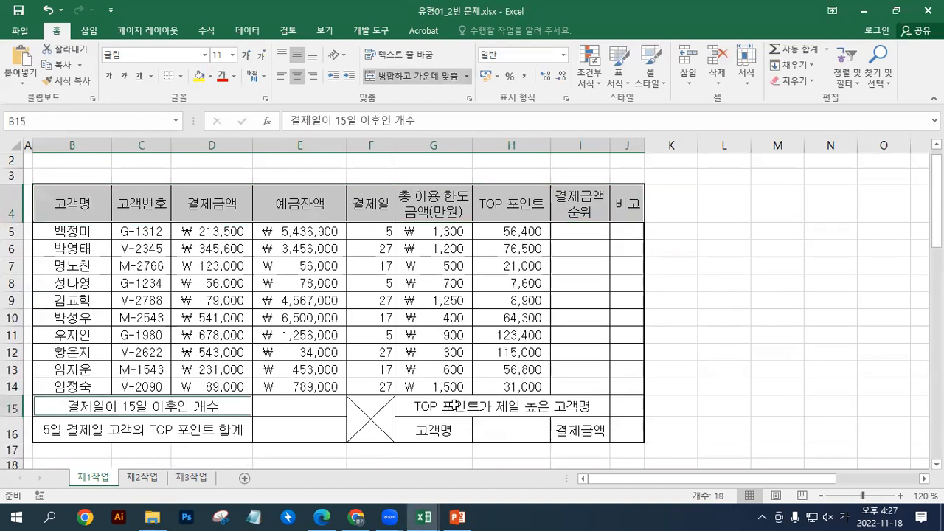
pyautogui.moveTo(87, 205); pyautogui.dragTo(618, 206)
pyautogui.keyDown('ctrl'); pyautogui.click(453, 427); pyautogui.keyUp('ctrl')
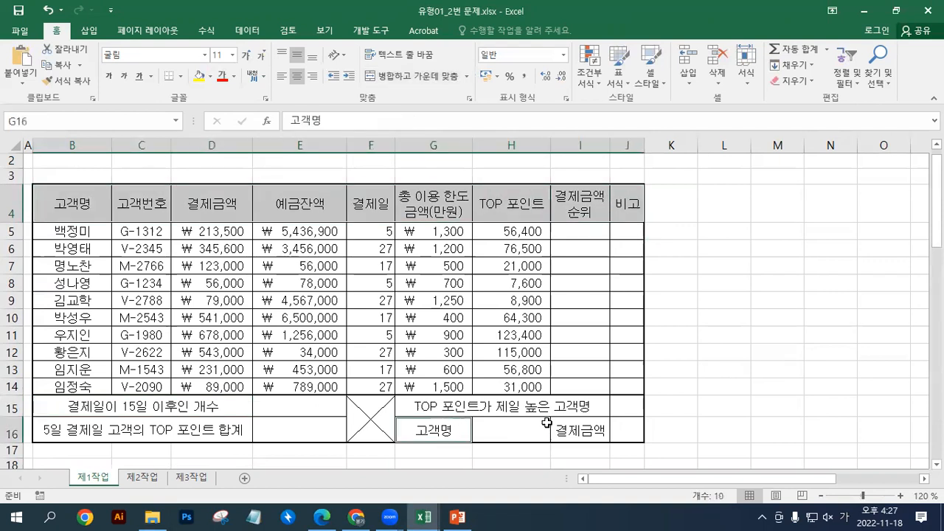
pyautogui.keyDown('ctrl'); pyautogui.click(579, 426); pyautogui.keyUp('ctrl')
pyautogui.click(210, 76)
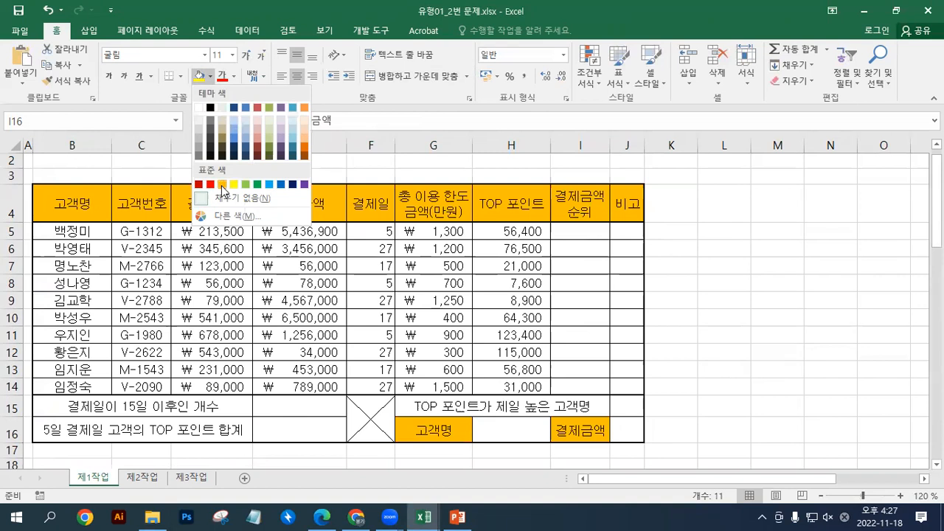
pyautogui.click(508, 424)
pyautogui.click(509, 424)
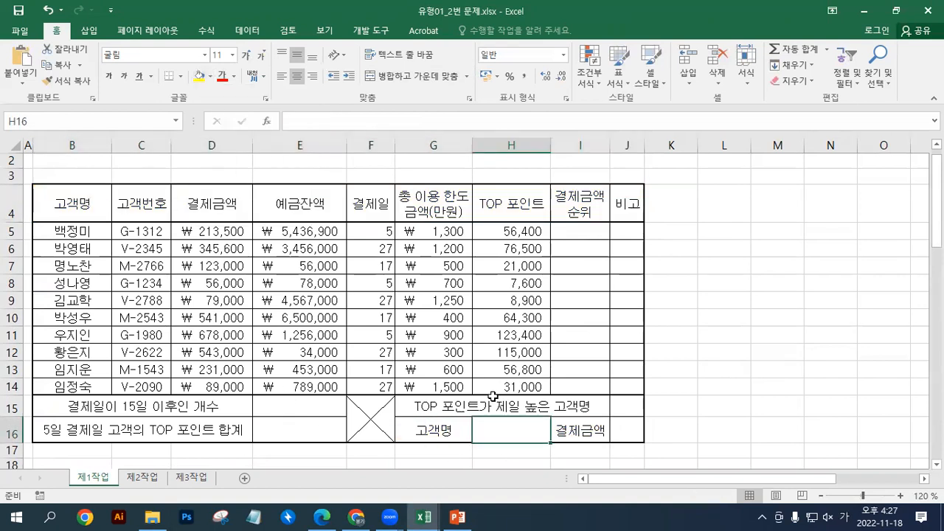
# - Fill the header cells B4:J4 and the label cells G16 and I16 with the standard orange colour
pyautogui.moveTo(95, 207); pyautogui.dragTo(616, 201)
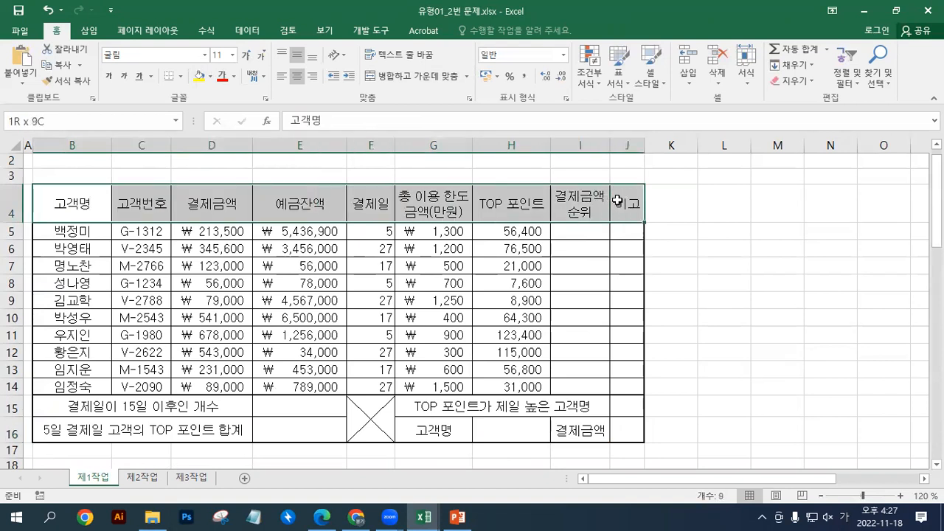
pyautogui.keyDown('ctrl'); pyautogui.click(441, 429); pyautogui.keyUp('ctrl')
pyautogui.keyDown('ctrl'); pyautogui.click(572, 431); pyautogui.keyUp('ctrl')
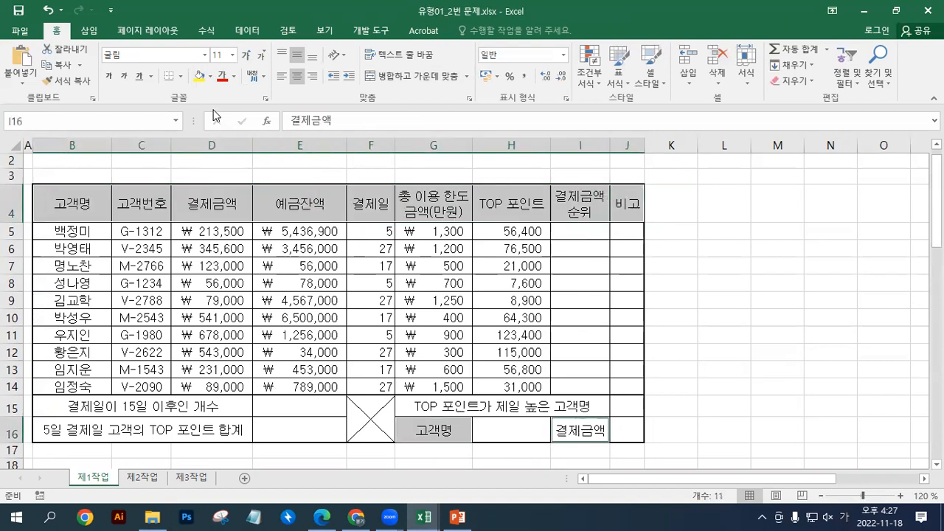
pyautogui.click(210, 80)
pyautogui.click(223, 183)
# - Add list-type data validation to H16 with source =$B$5:$B$14 and choose the first customer from its list
pyautogui.click(508, 429)
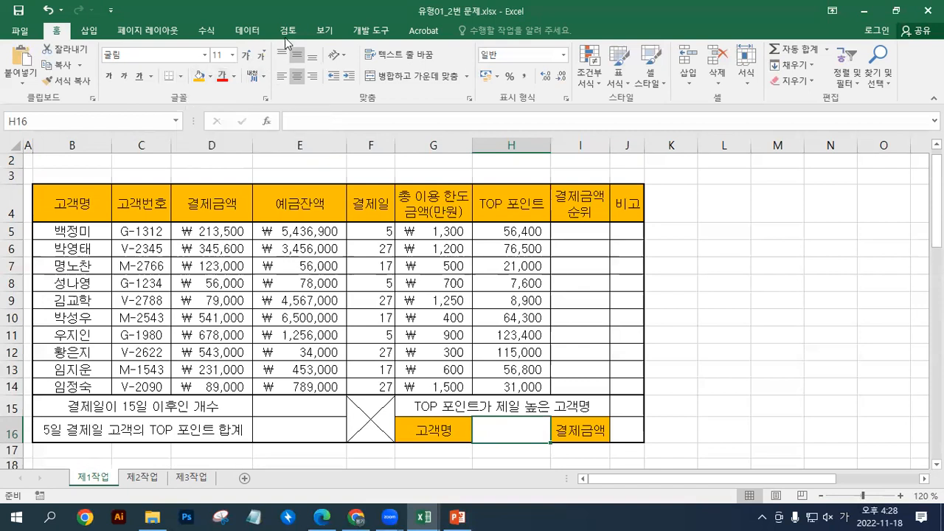
pyautogui.click(260, 31)
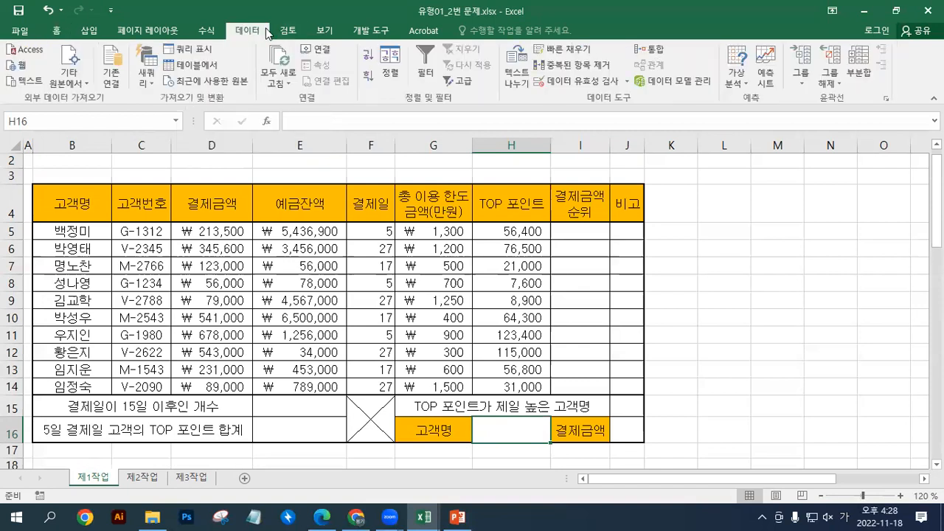
pyautogui.click(571, 81)
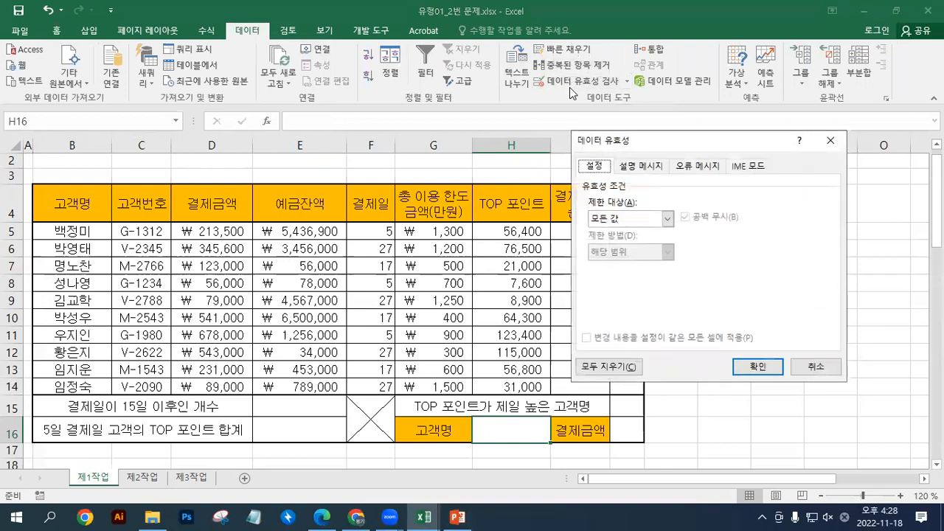
pyautogui.click(609, 219)
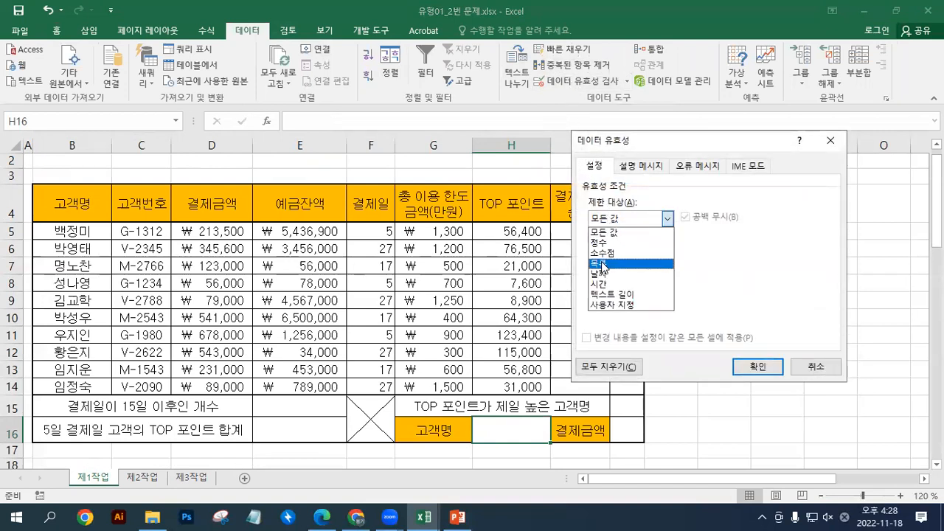
pyautogui.click(609, 266)
pyautogui.click(599, 284)
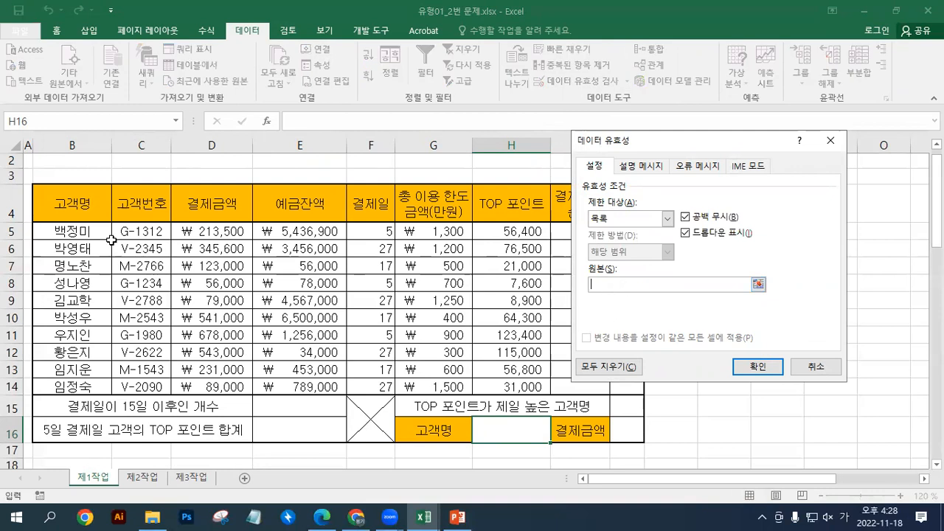
pyautogui.moveTo(86, 233); pyautogui.dragTo(111, 390)
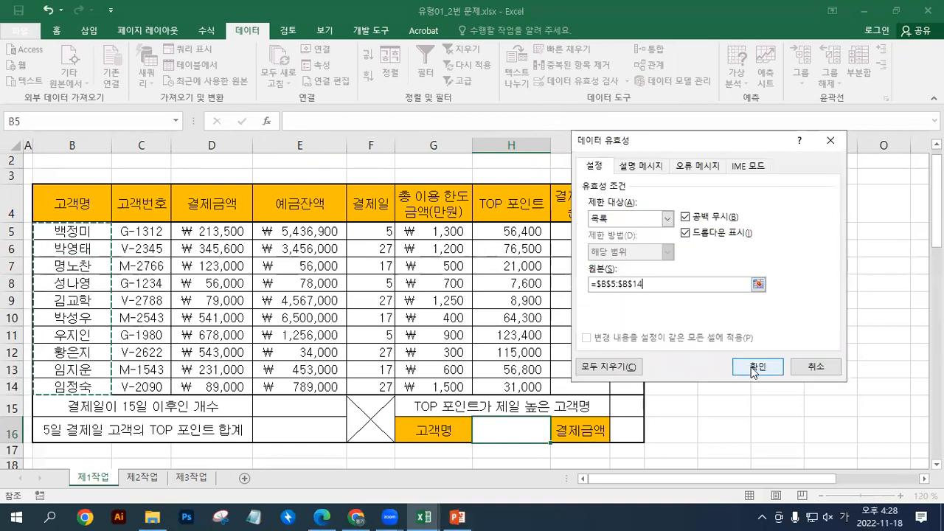
pyautogui.click(753, 371)
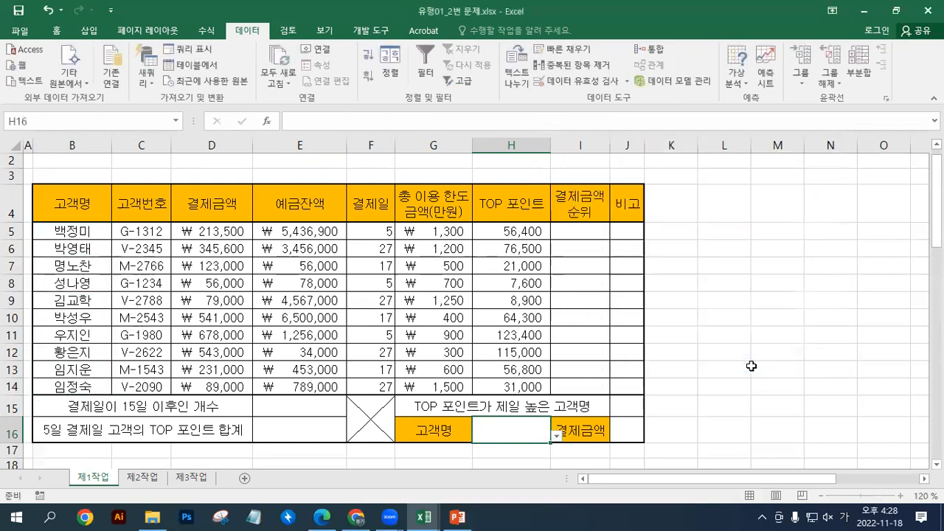
pyautogui.click(555, 438)
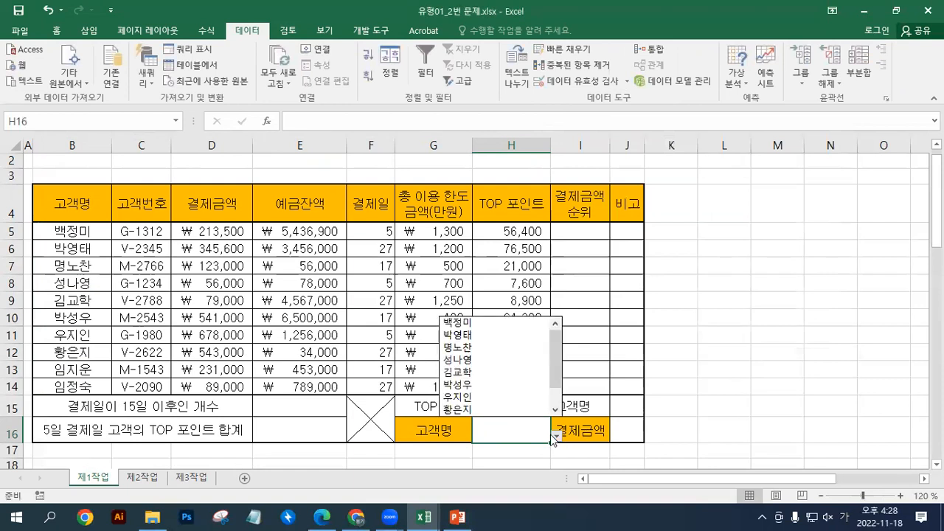
pyautogui.click(484, 321)
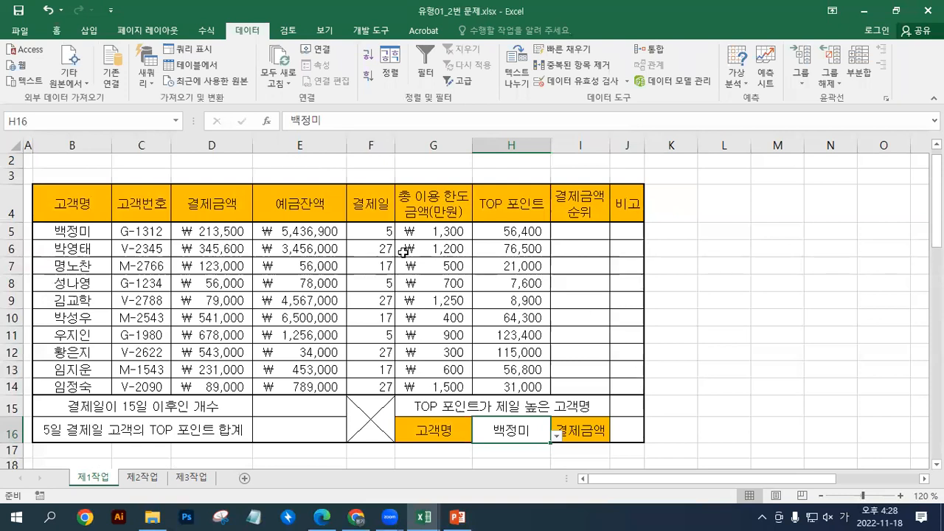
# - Apply the custom number format @" 고객" to the customer names in B5:B14 and copy the format code
pyautogui.moveTo(95, 230); pyautogui.dragTo(95, 387)
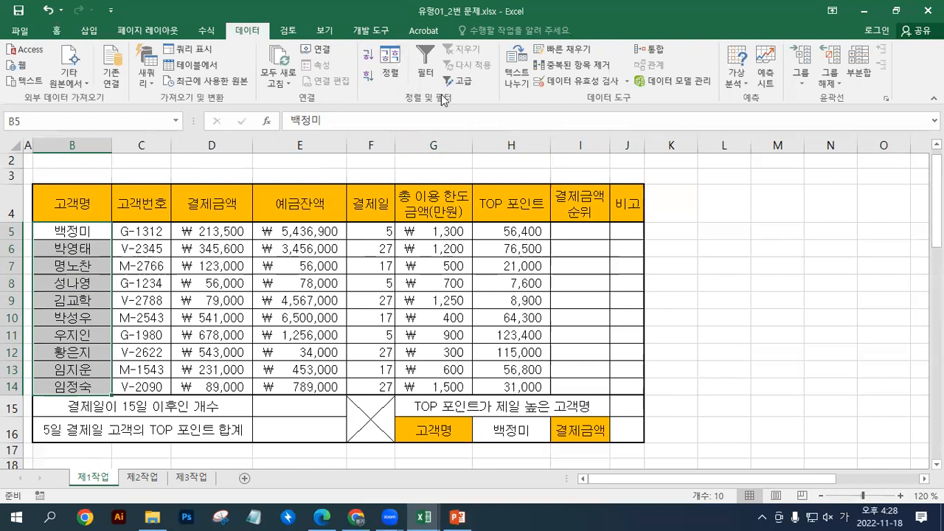
pyautogui.click(66, 33)
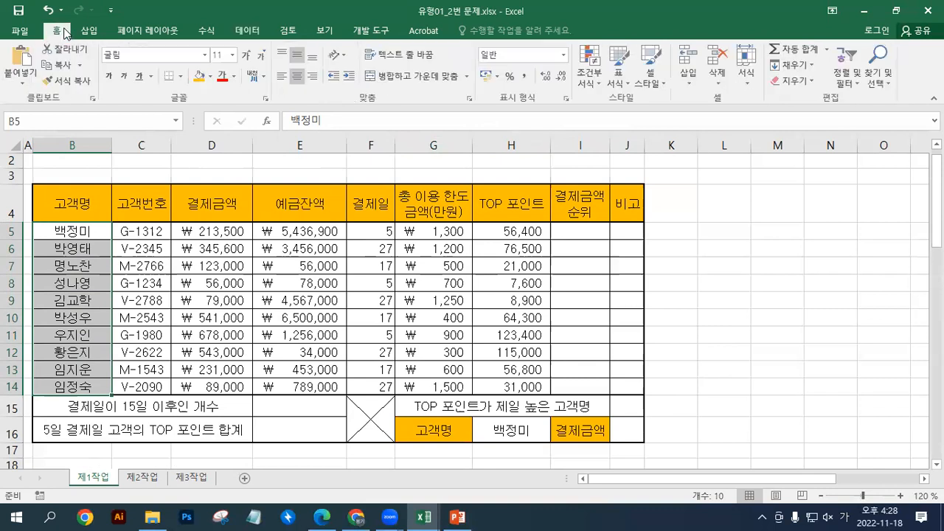
pyautogui.click(566, 99)
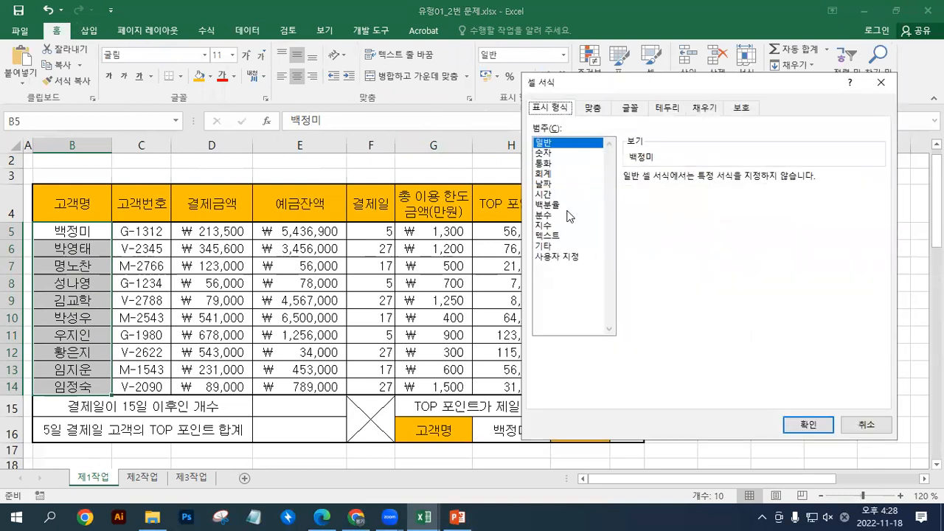
pyautogui.click(558, 258)
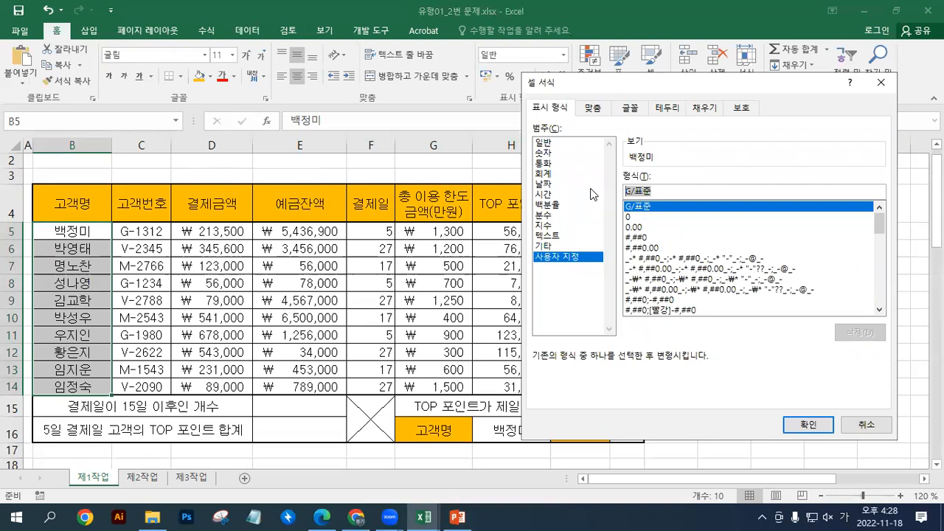
pyautogui.write('@')
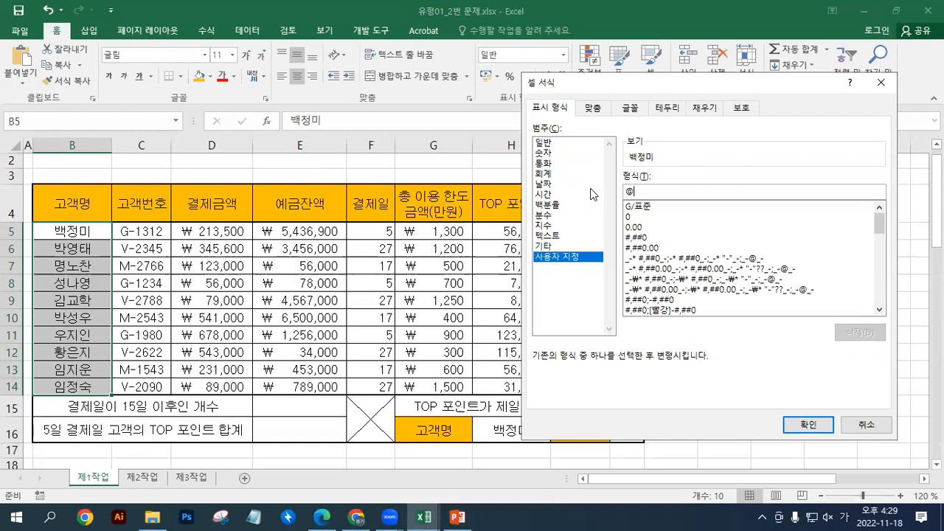
pyautogui.write('"')
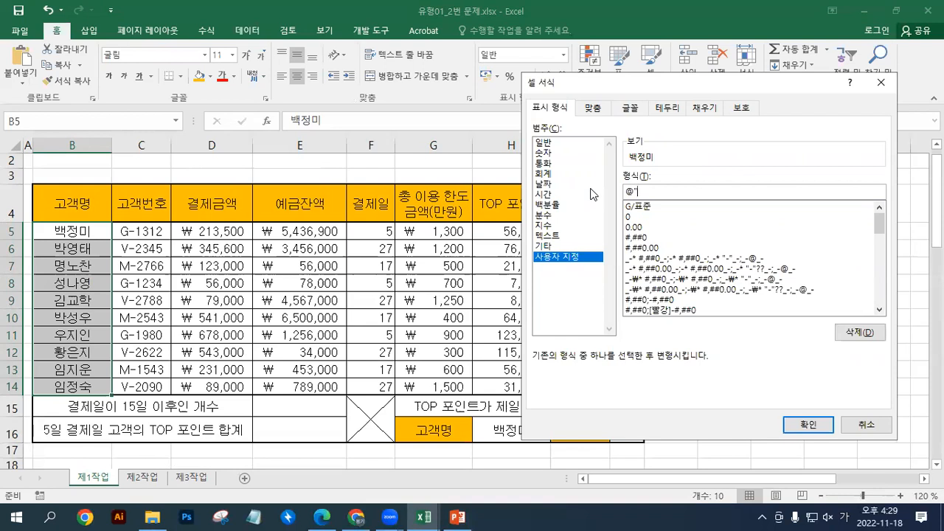
pyautogui.write(' 곽')
pyautogui.write('객"')
pyautogui.hotkey('shift', 'Home')
pyautogui.hotkey('ctrl', 'c')
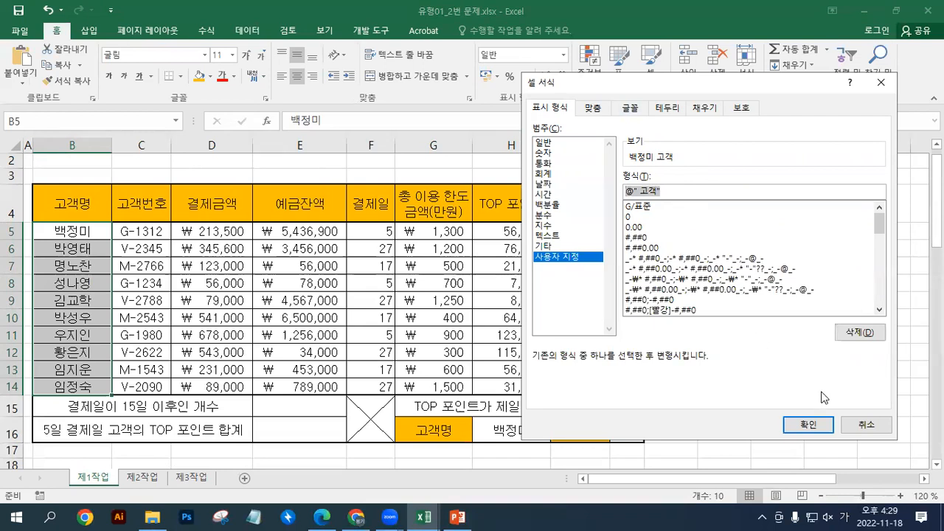
pyautogui.click(809, 426)
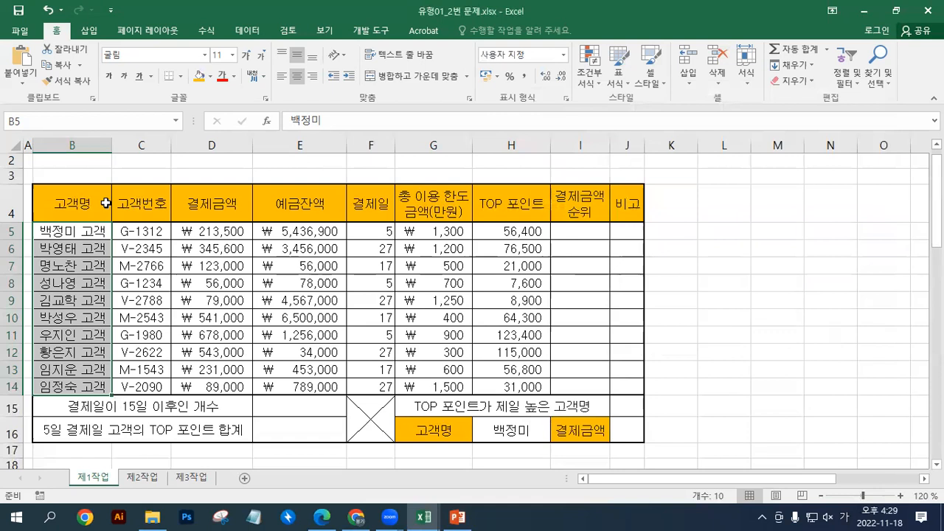
# - Paste the format code @" 고객" into B3 as a note and make it bold and red
pyautogui.click(67, 176)
pyautogui.hotkey('ctrl', 'v')
pyautogui.click(109, 76)
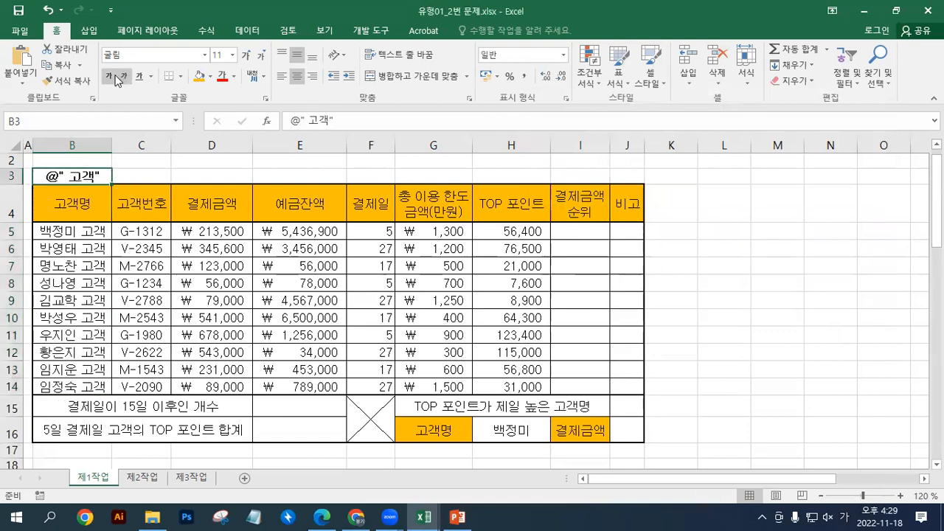
pyautogui.click(221, 77)
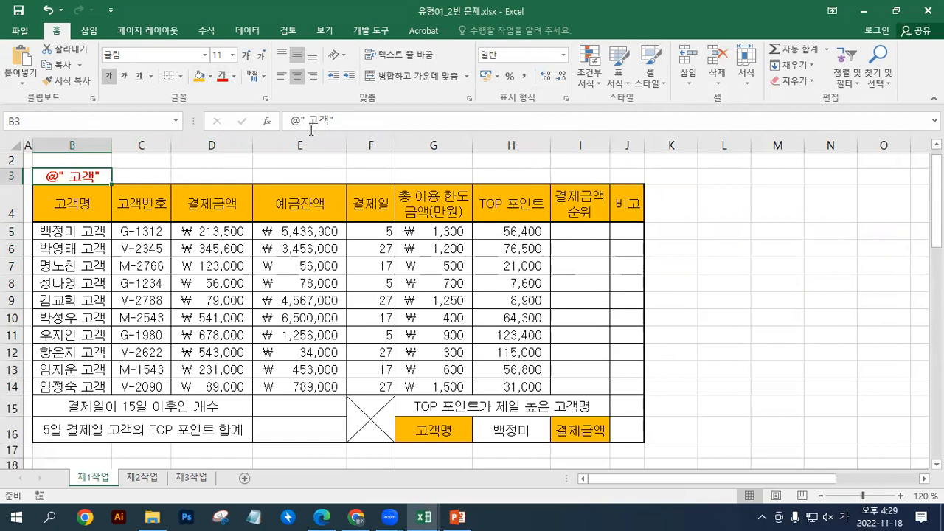
pyautogui.click(345, 121)
pyautogui.click(94, 178)
pyautogui.click(158, 173)
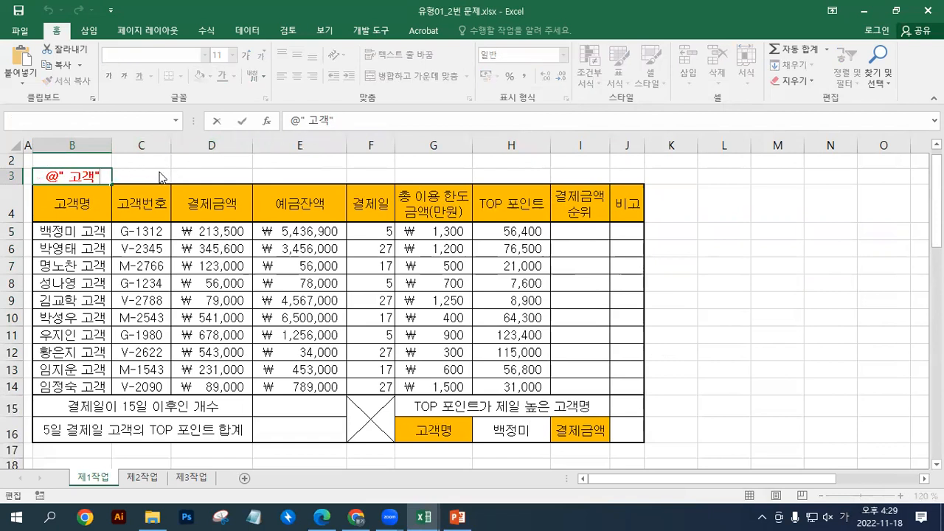
pyautogui.click(621, 197)
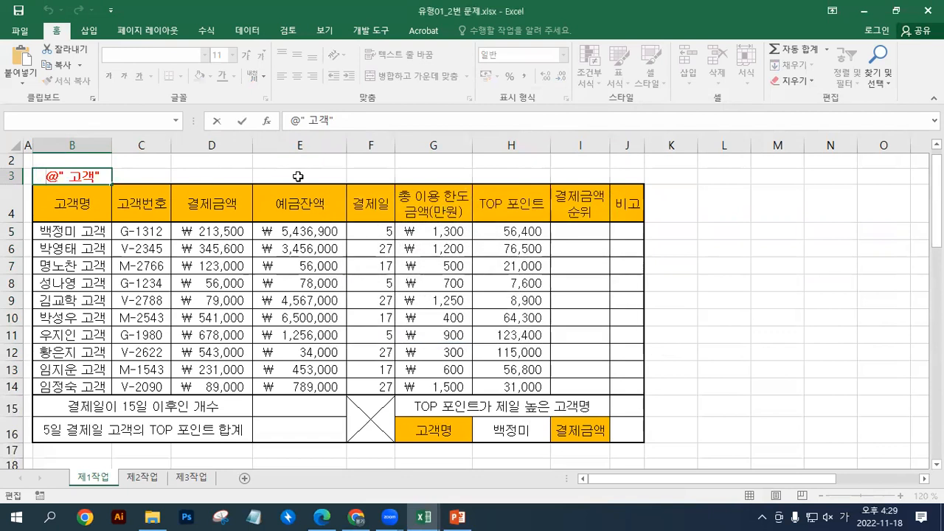
pyautogui.press('Escape')
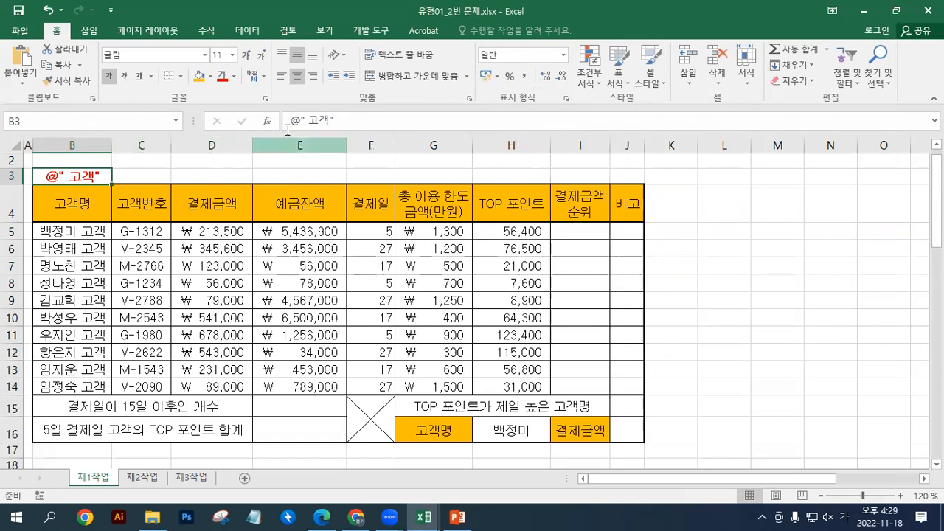
# - Define the name 고객정보 for the range B5:C14
pyautogui.click(70, 234)
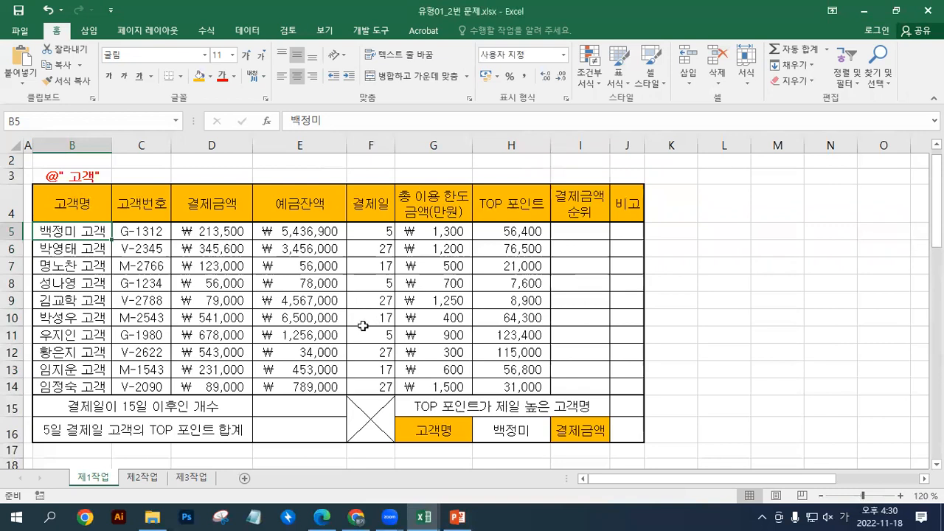
pyautogui.moveTo(76, 229); pyautogui.dragTo(161, 386)
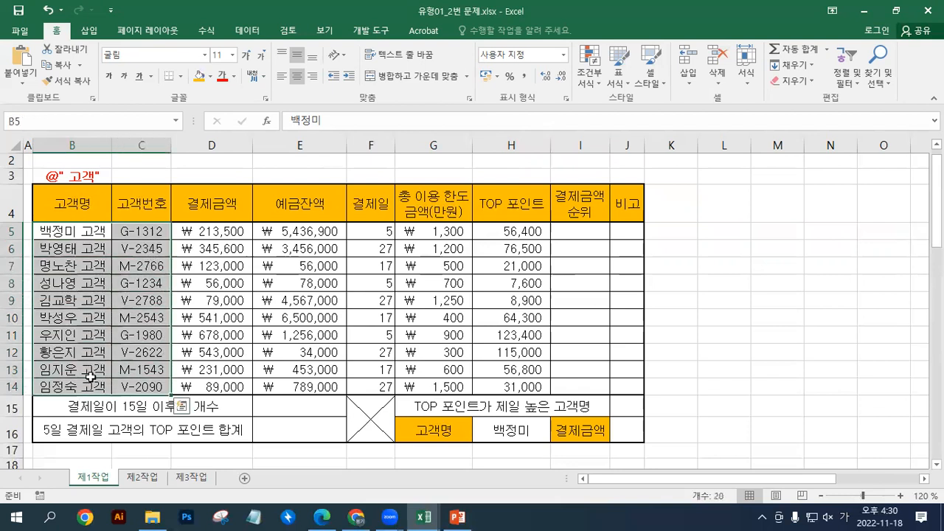
pyautogui.click(67, 116)
pyautogui.press('BackSpace')
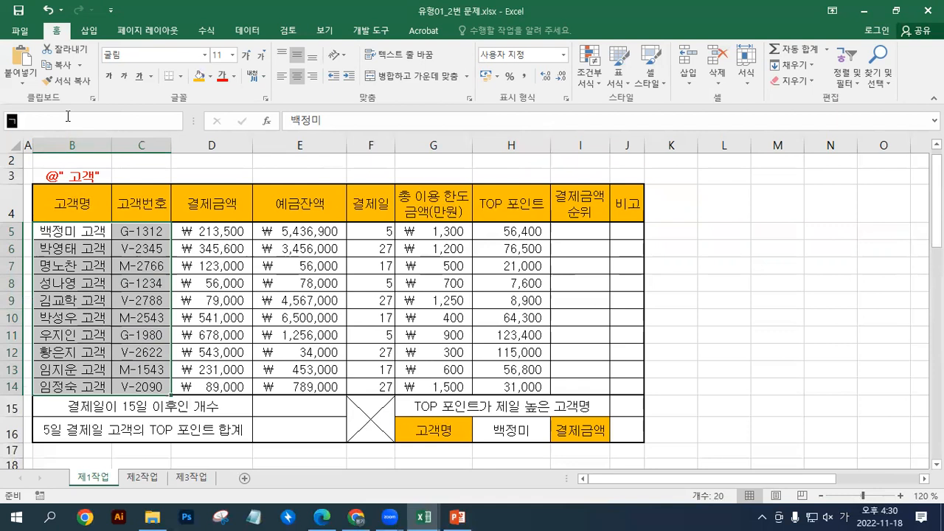
pyautogui.write('고객정보')
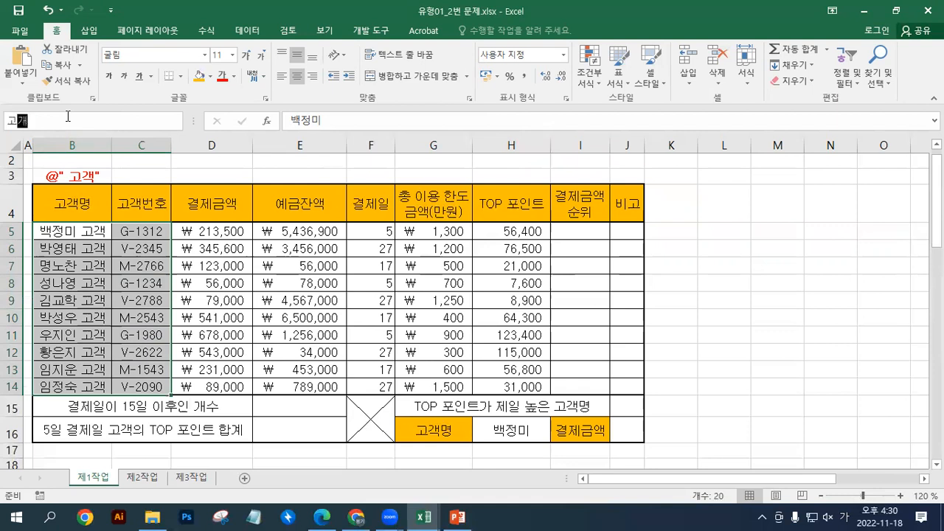
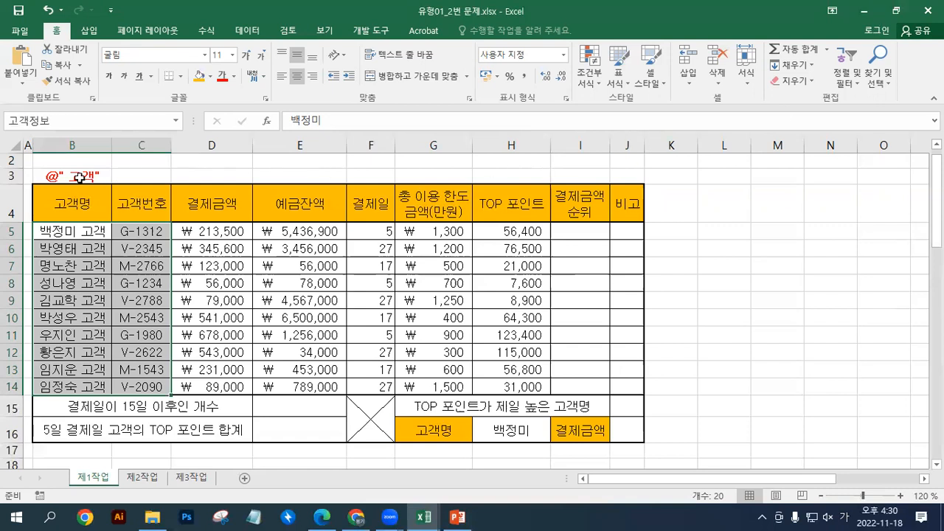
# - Clear the red format-code note from cell B3
pyautogui.click(122, 174)
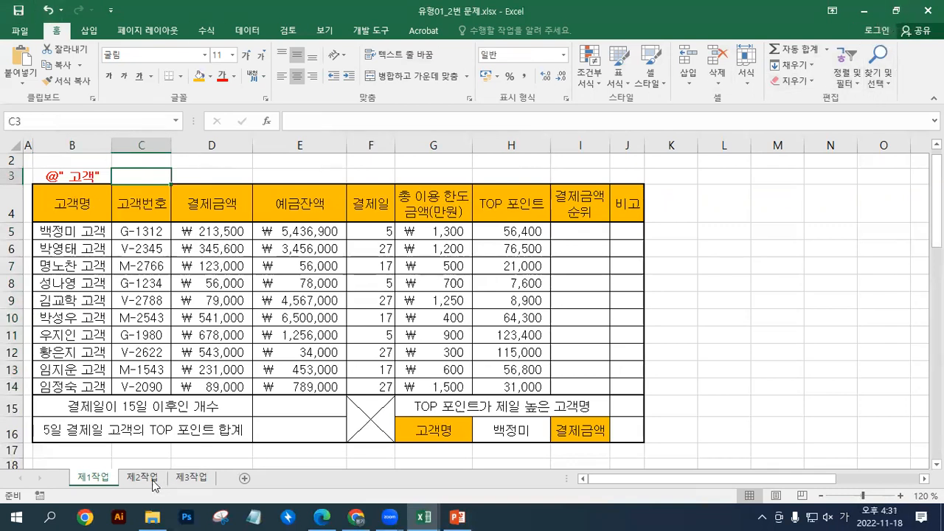
pyautogui.scroll(1, 214, 295)
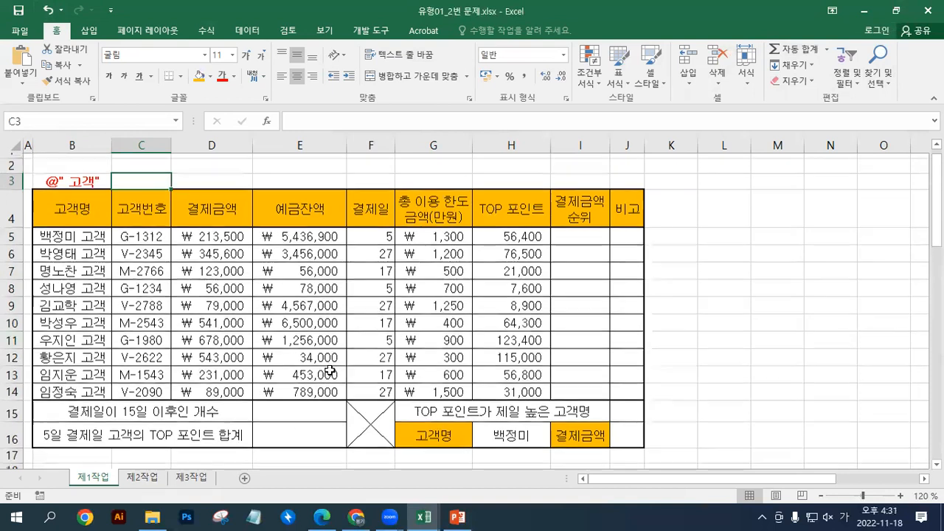
pyautogui.click(88, 190)
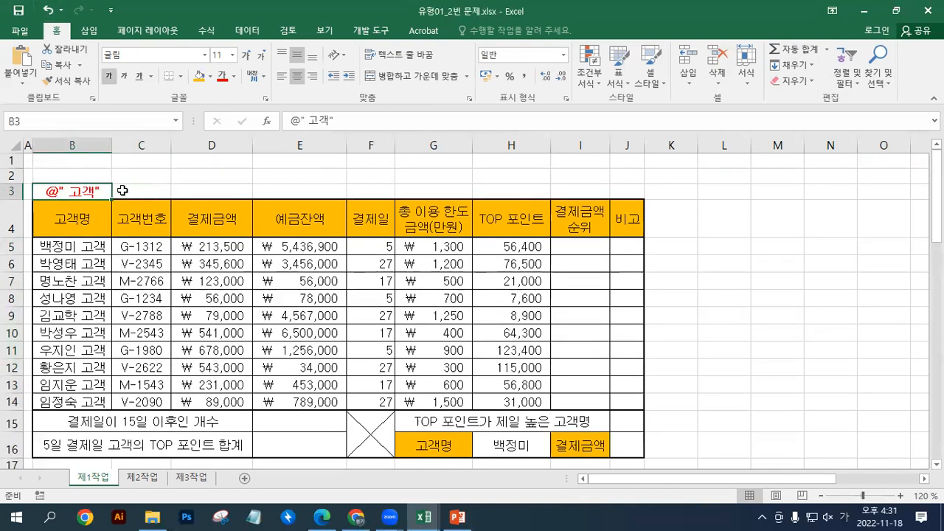
pyautogui.press('Delete')
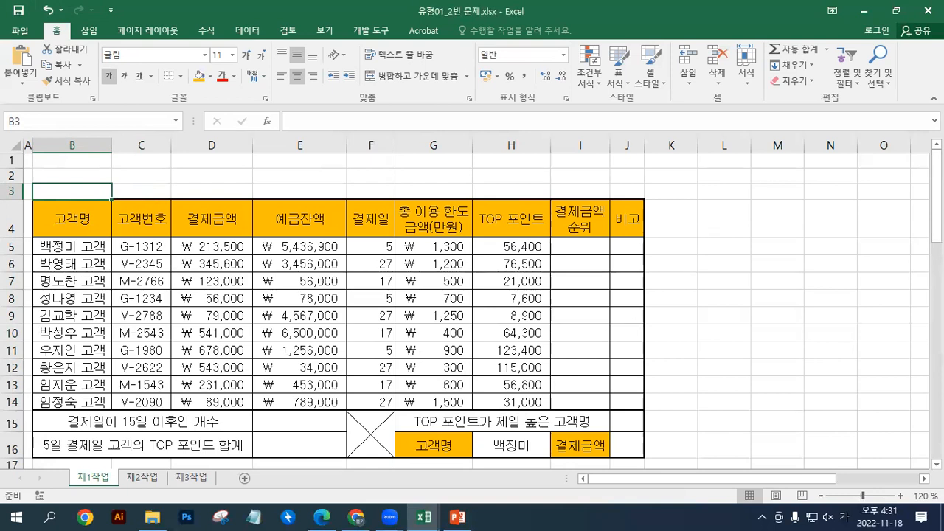
# - Switch to the workbook 기출문제 따라하기1.xlsx to examine its finished title and table layout, and close it
pyautogui.hotkey('alt', 'Tab')
pyautogui.click(236, 299)
pyautogui.moveTo(79, 221); pyautogui.dragTo(597, 448)
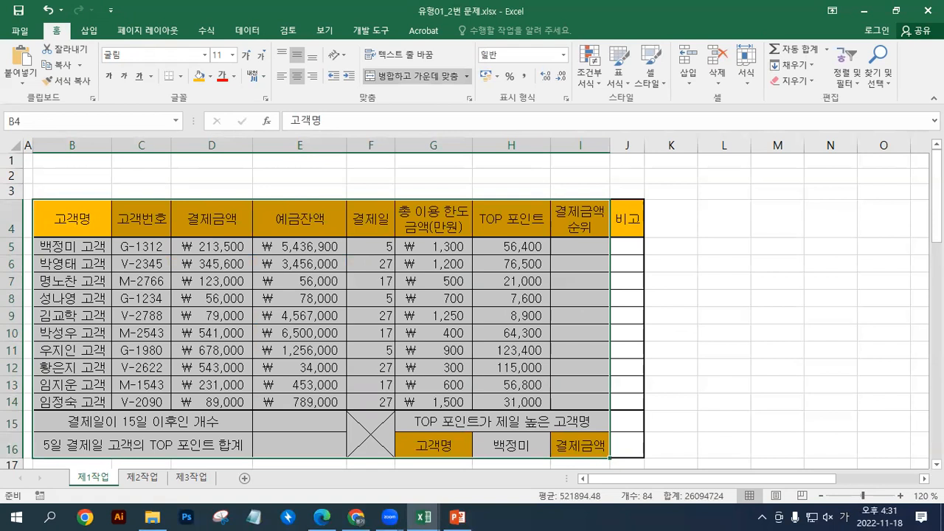
pyautogui.hotkey('alt', 'Tab')
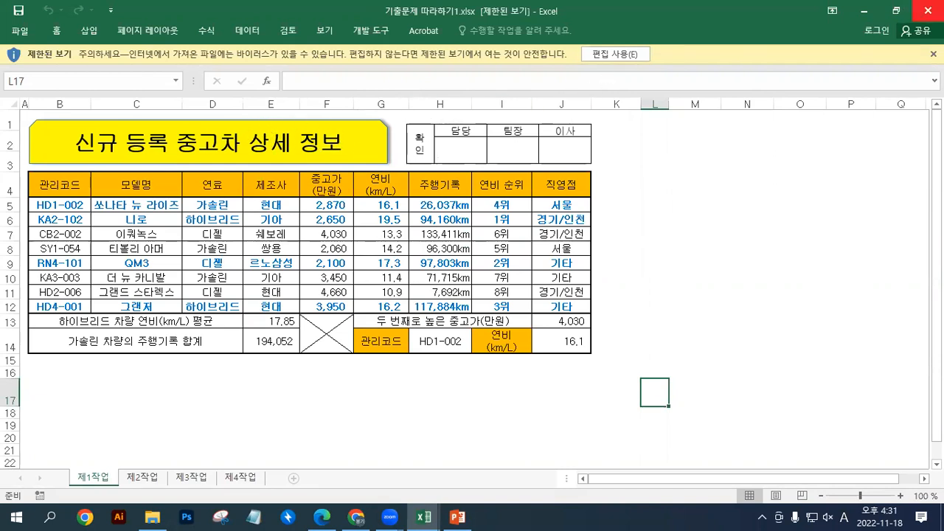
pyautogui.click(933, 54)
pyautogui.click(923, 11)
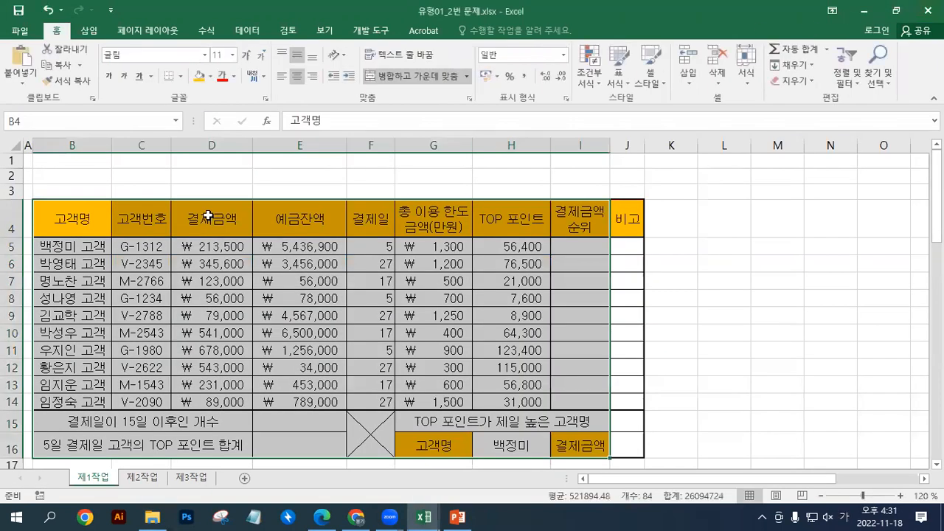
# - Increase the height of rows 1 to 3 above the customer table to about 21
pyautogui.click(122, 187)
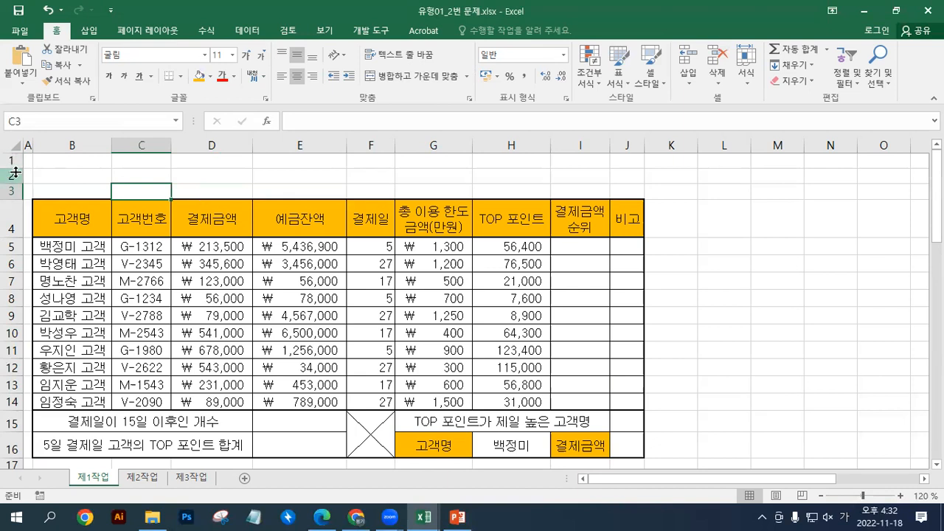
pyautogui.moveTo(13, 160); pyautogui.dragTo(12, 190)
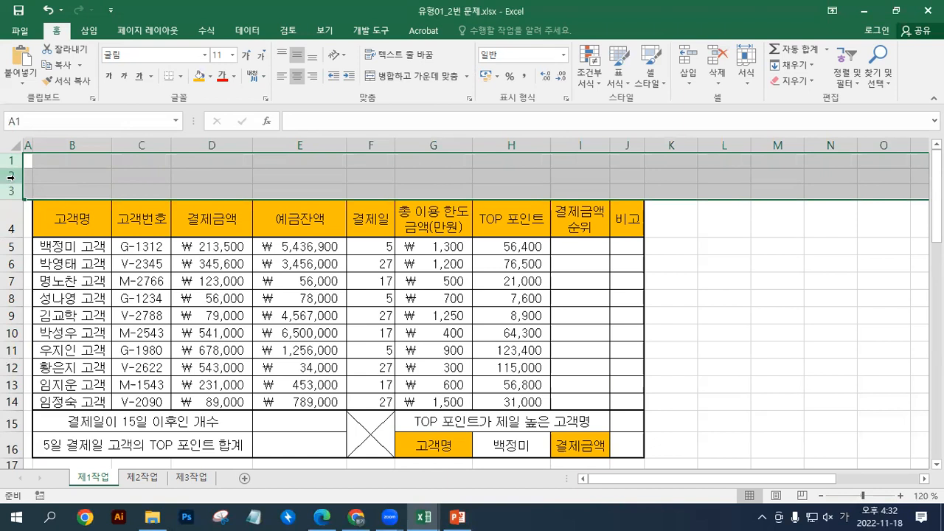
pyautogui.moveTo(11, 184); pyautogui.dragTo(14, 190)
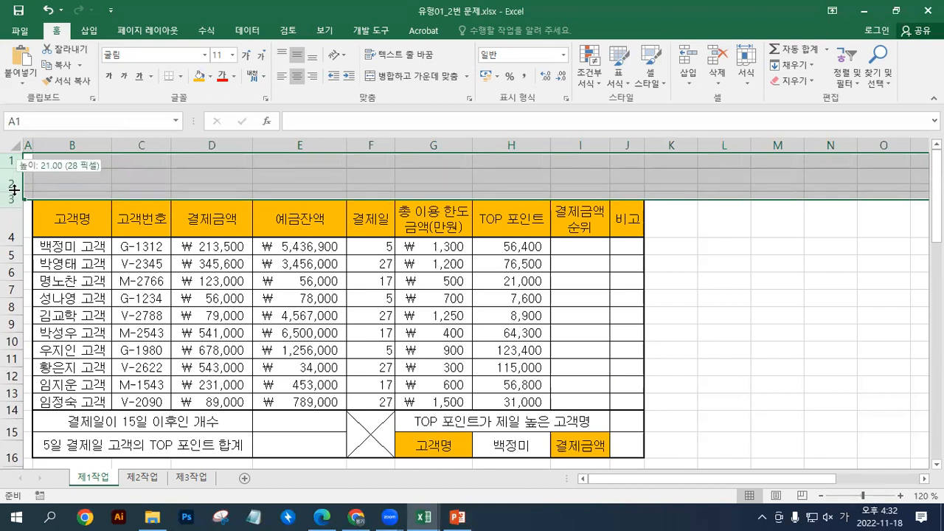
pyautogui.moveTo(14, 190); pyautogui.dragTo(14, 190)
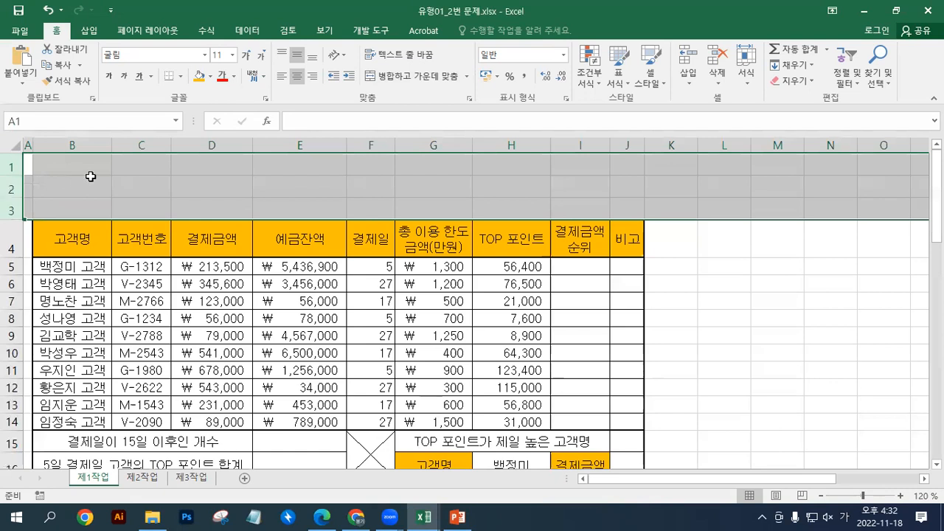
pyautogui.click(144, 182)
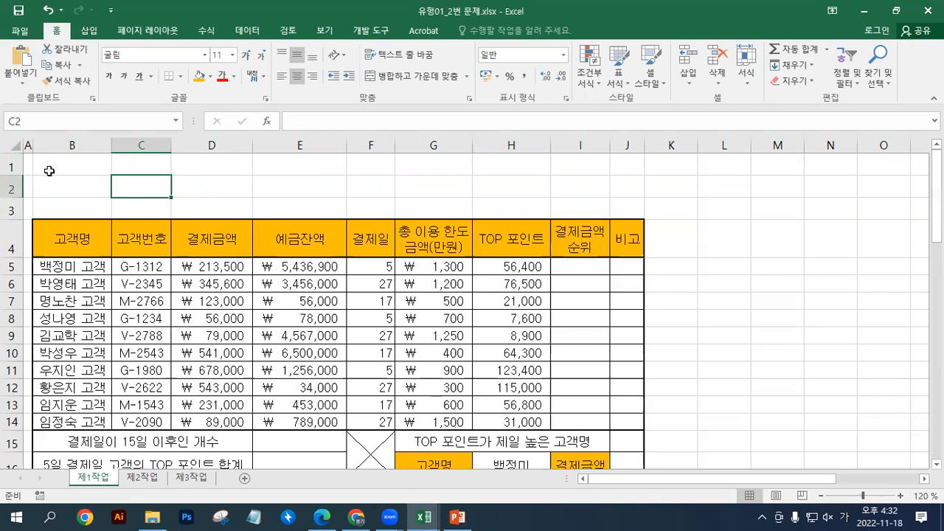
# - Insert a rounded rectangle of 2.54 × 2.54 cm starting in cell B1 above the customer table
pyautogui.click(89, 31)
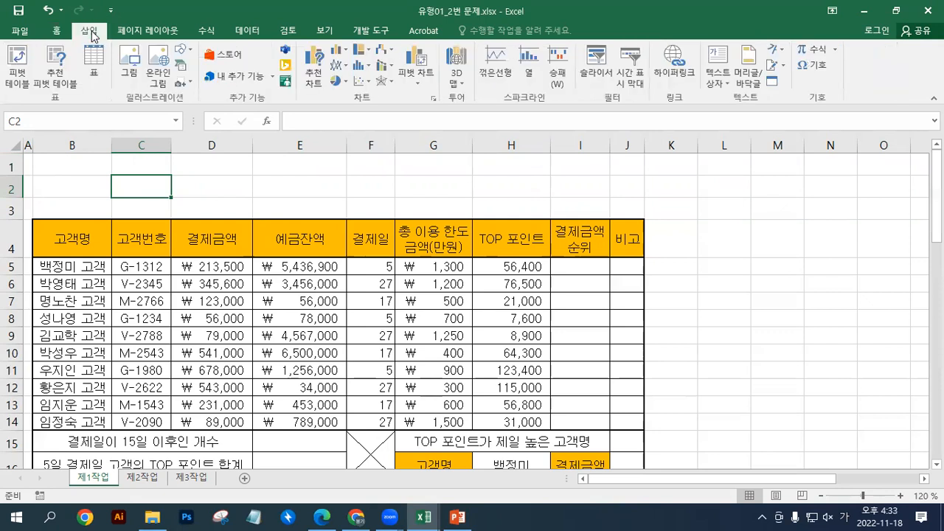
pyautogui.click(184, 58)
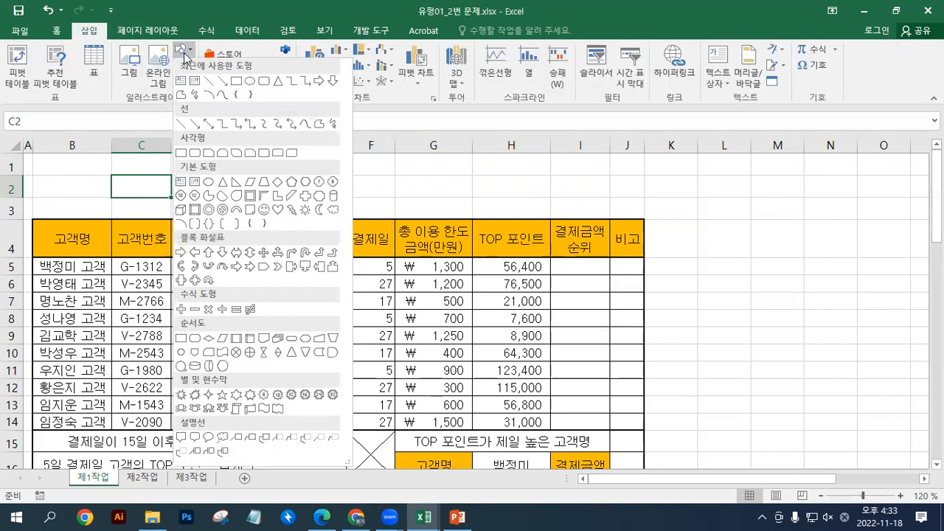
pyautogui.click(194, 153)
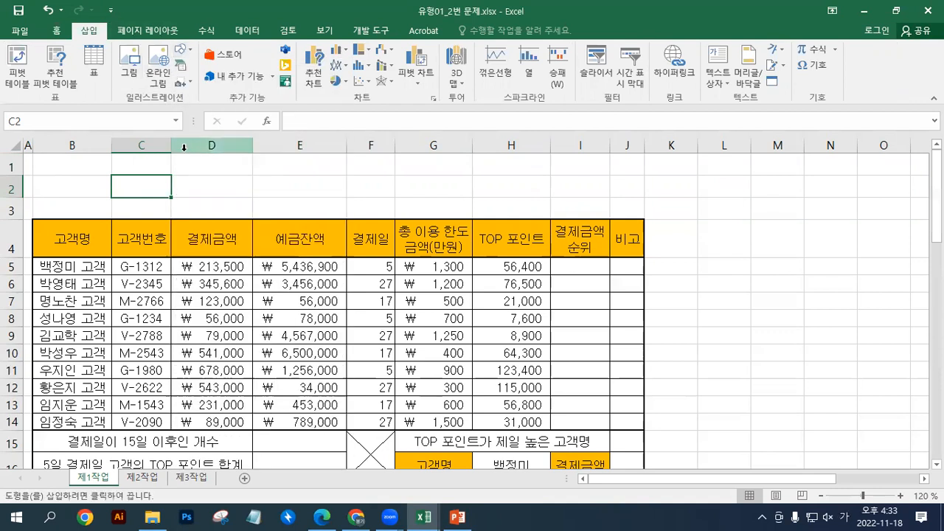
pyautogui.click(49, 162)
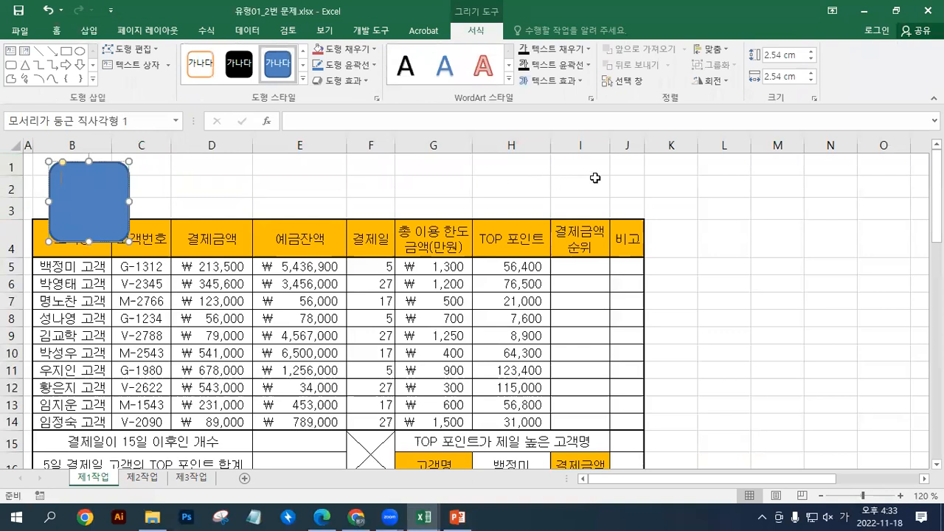
# - Enter the title "※아르바이트 비용 현황" in the rounded rectangle, inserting ※ as a special symbol
pyautogui.write('ㅁ')
pyautogui.press('Hangul_Hanja')
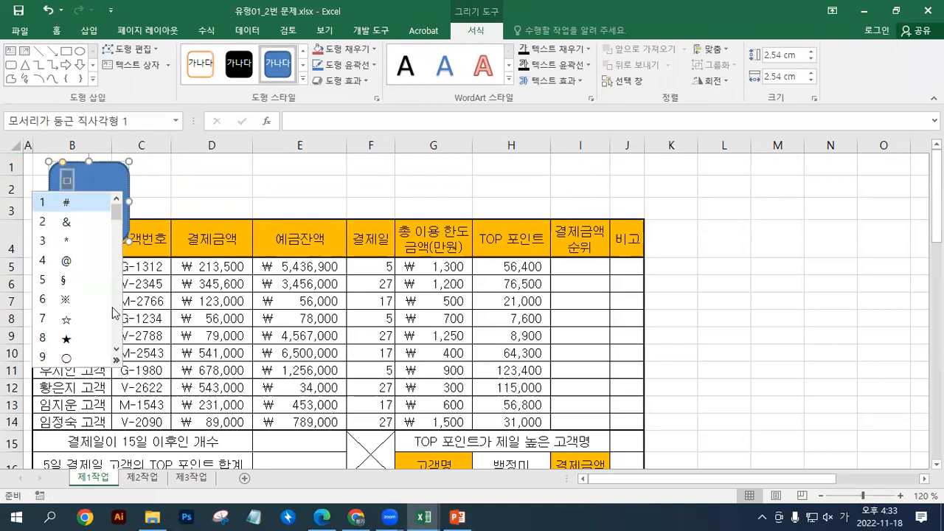
pyautogui.click(67, 301)
pyautogui.write('ㅇ')
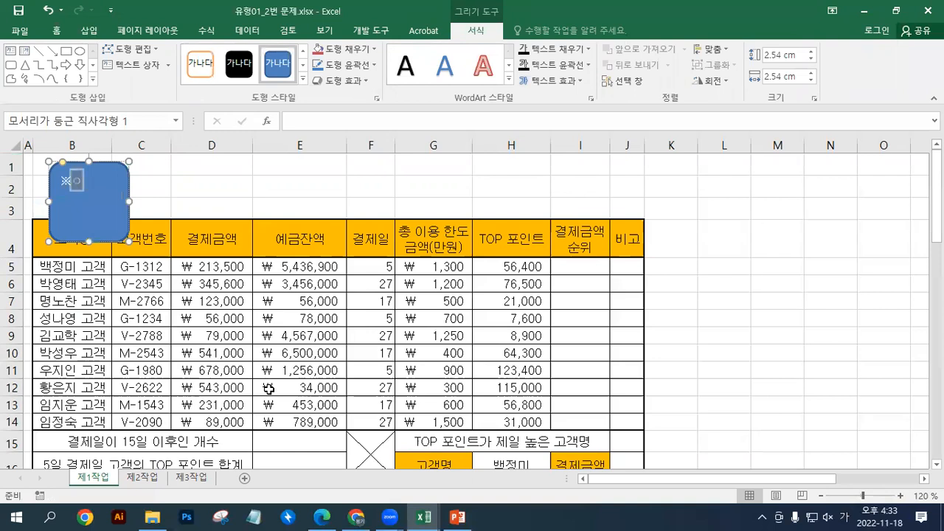
pyautogui.write('아르바이트')
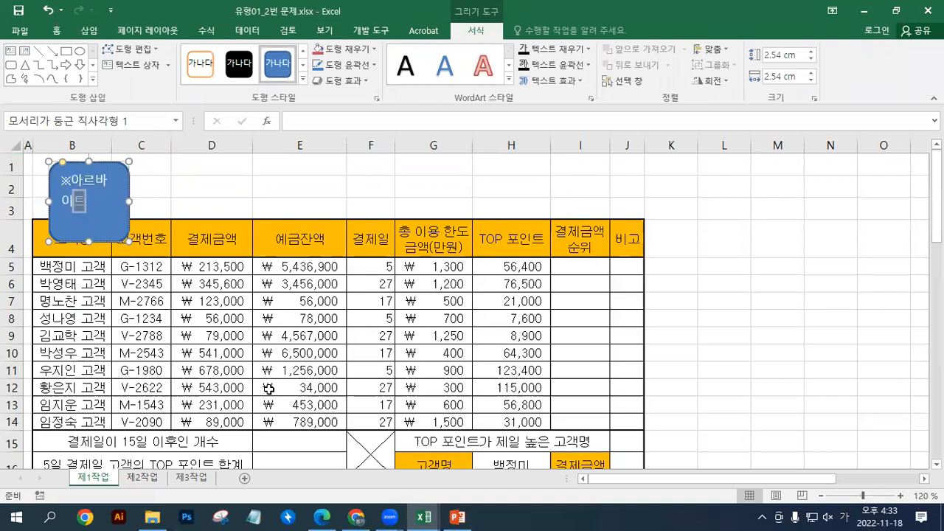
pyautogui.write(' 비')
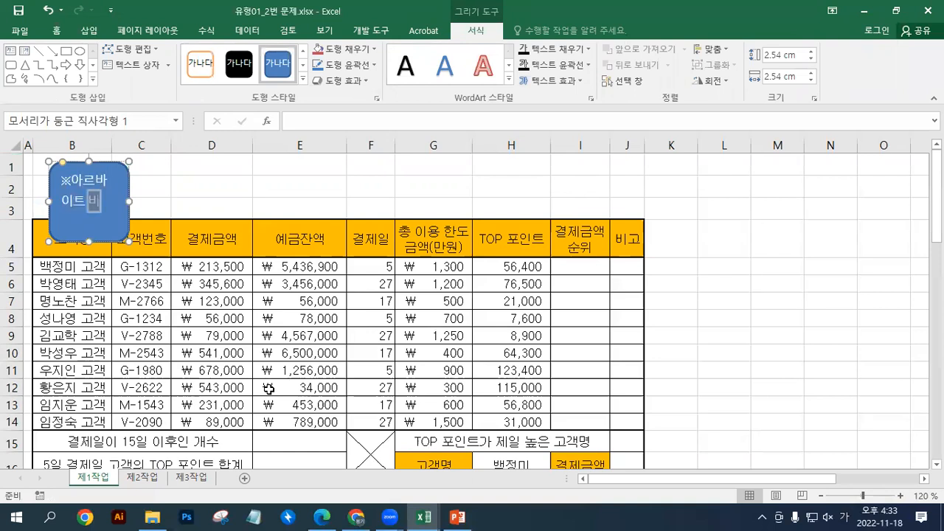
pyautogui.write('용 현황')
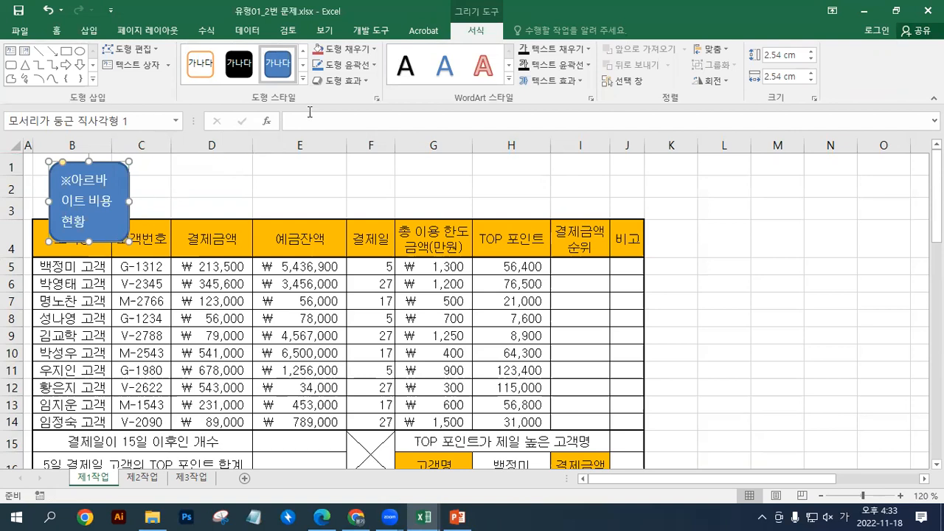
# - Add an outer shadow offset toward the lower left to the title shape
pyautogui.click(356, 81)
pyautogui.moveTo(361, 139)
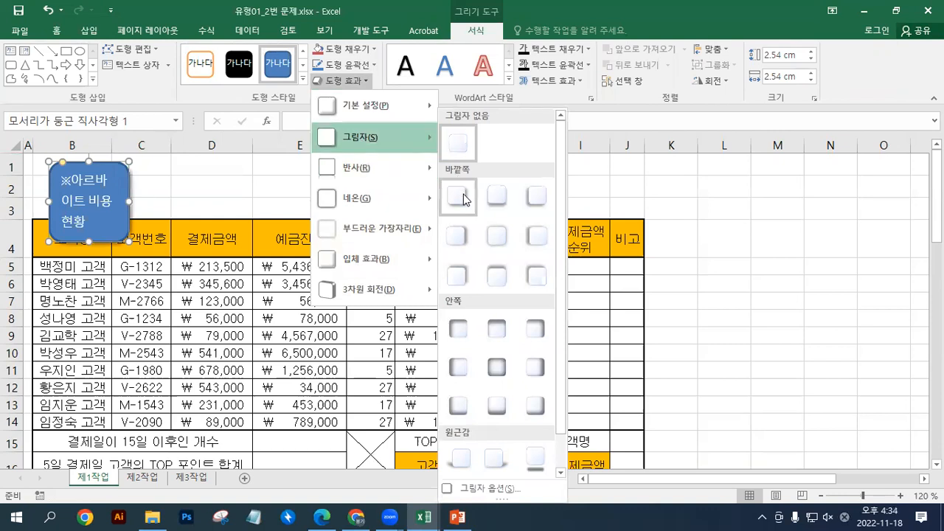
pyautogui.click(547, 206)
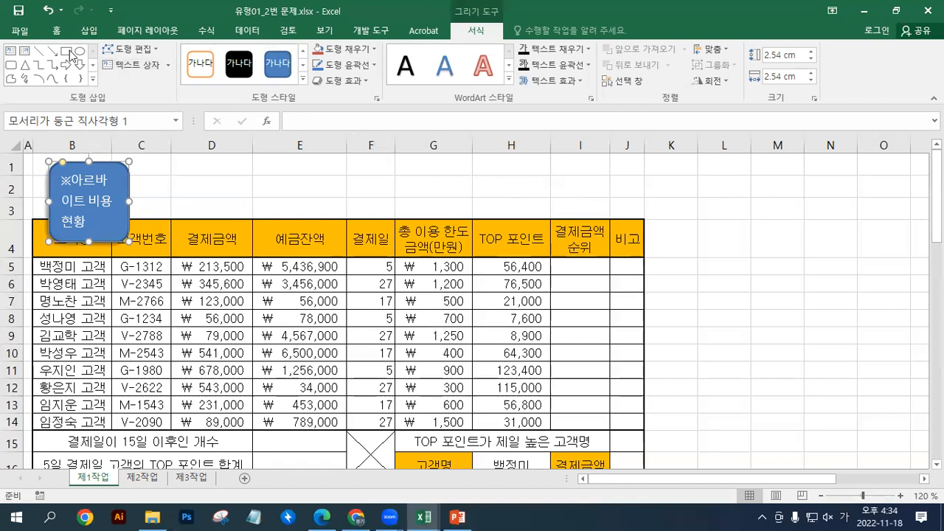
# - Format the title shape's text in 굴림, size 20, bold
pyautogui.click(58, 32)
pyautogui.click(204, 54)
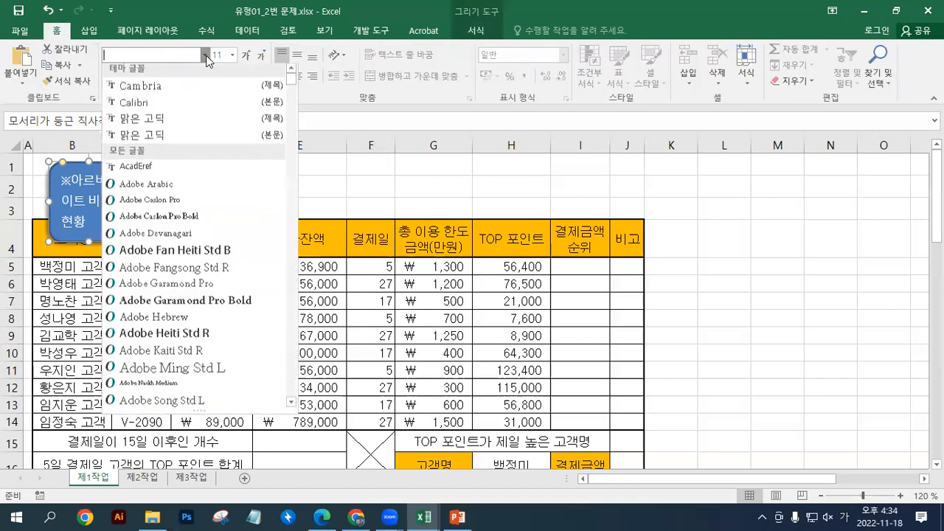
pyautogui.moveTo(296, 87); pyautogui.dragTo(271, 351)
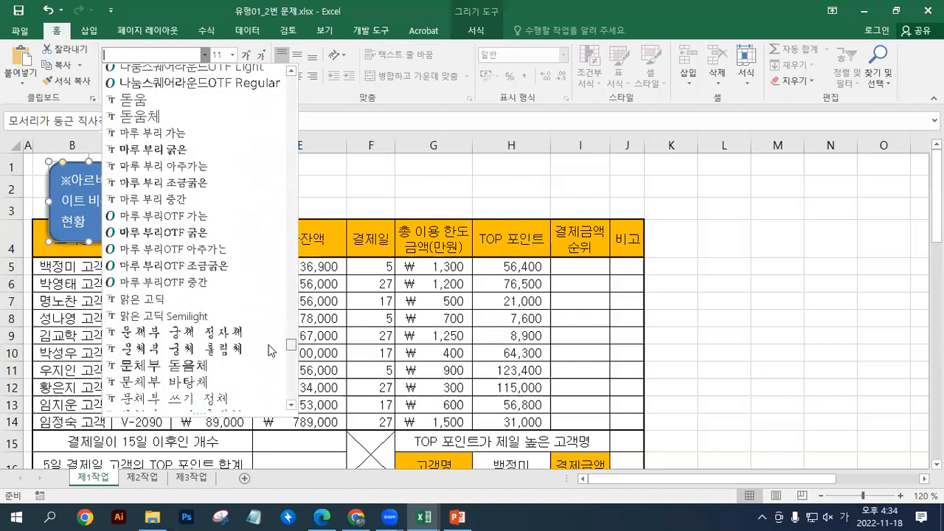
pyautogui.scroll(6, 236, 248)
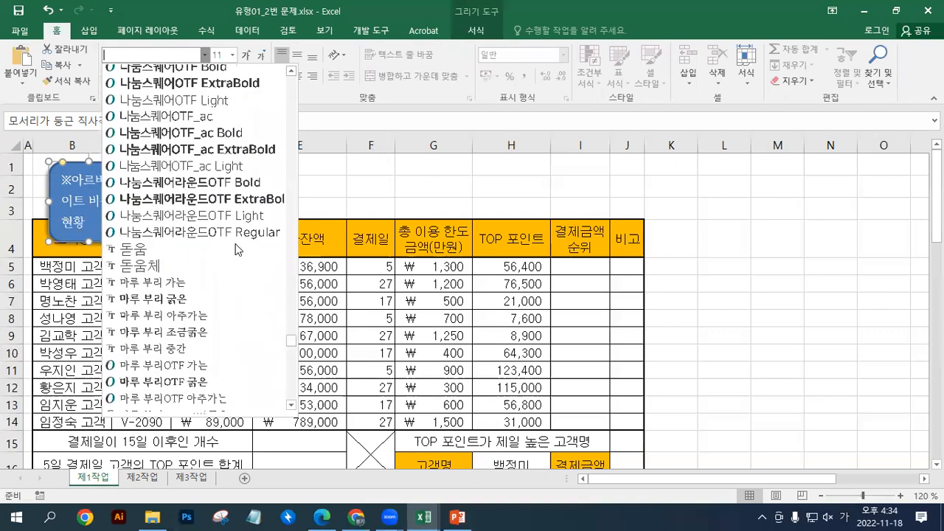
pyautogui.scroll(10, 236, 248)
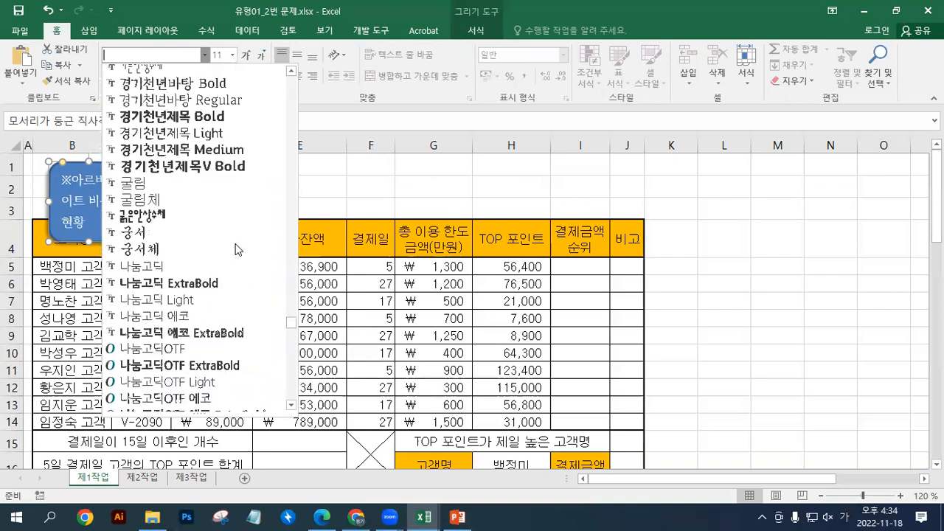
pyautogui.click(164, 183)
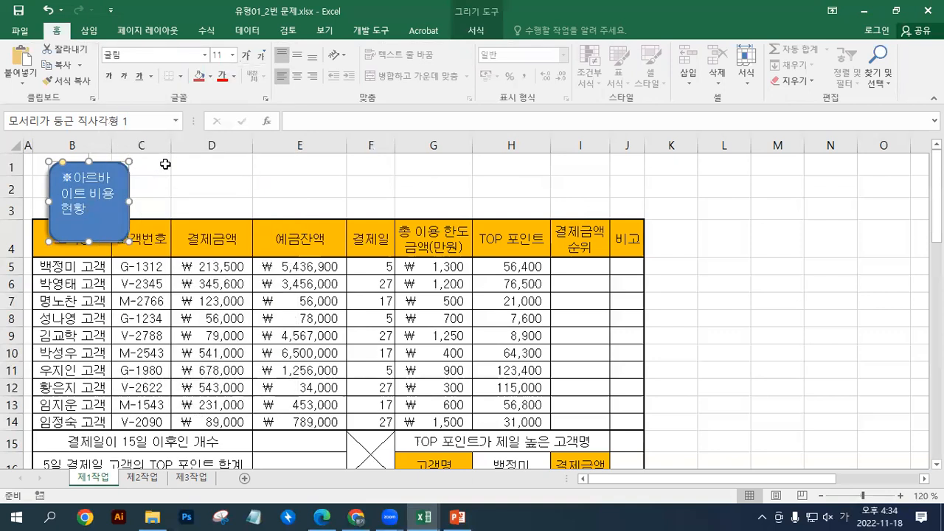
pyautogui.click(233, 56)
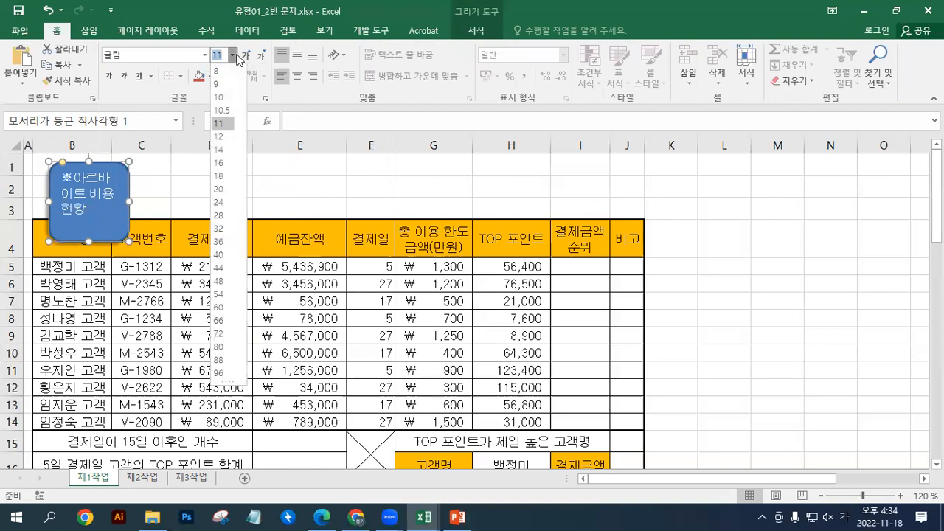
pyautogui.click(224, 190)
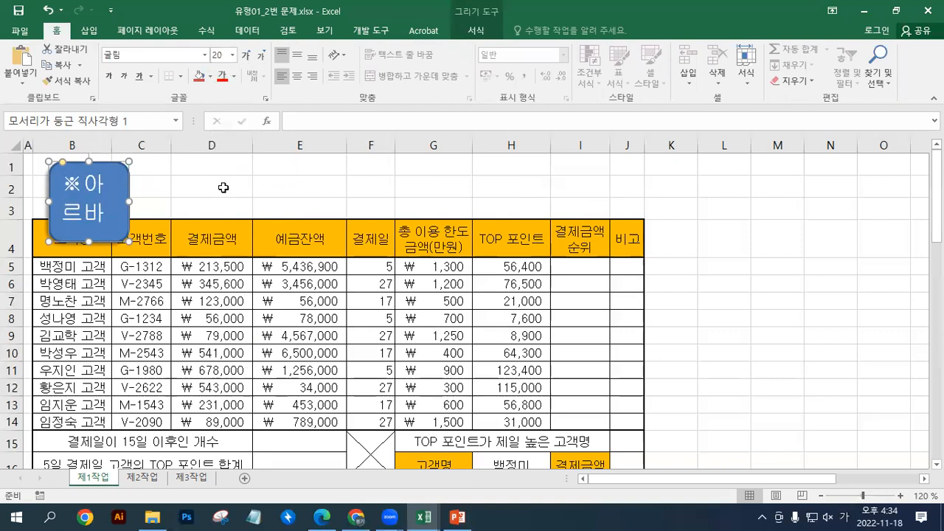
pyautogui.click(110, 79)
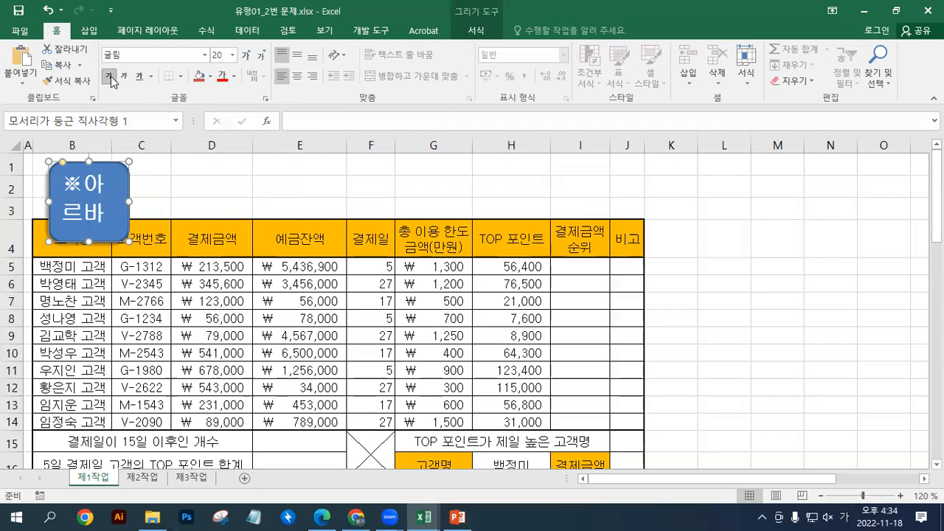
# - Fill the title shape with standard yellow and set its text colour to automatic black
pyautogui.click(470, 31)
pyautogui.click(373, 50)
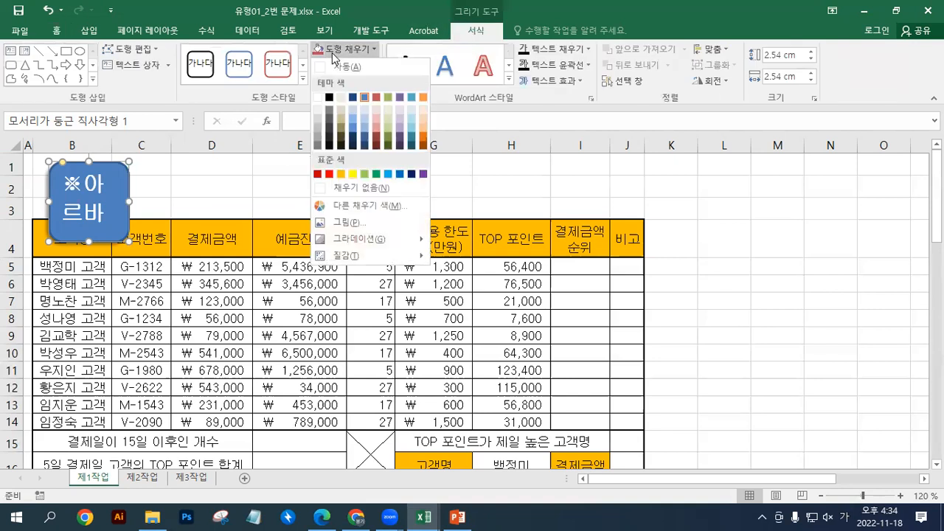
pyautogui.click(353, 174)
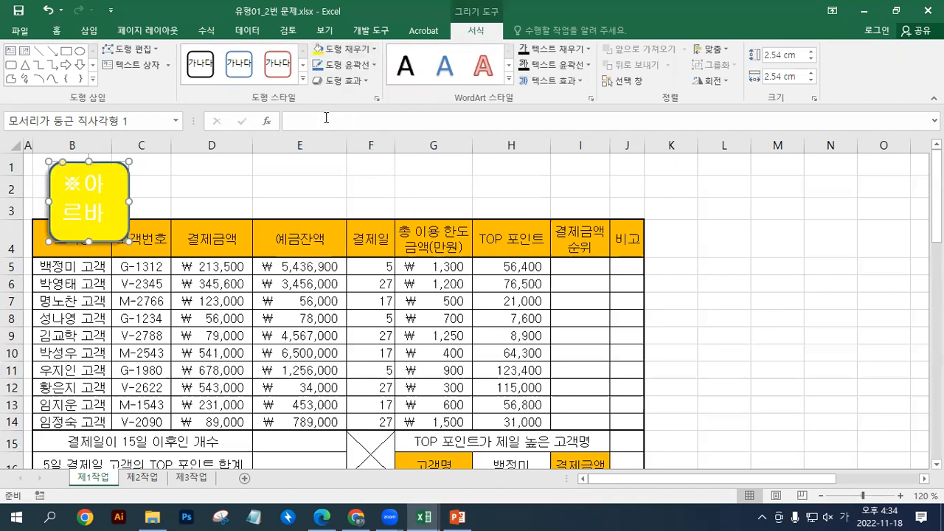
pyautogui.click(58, 31)
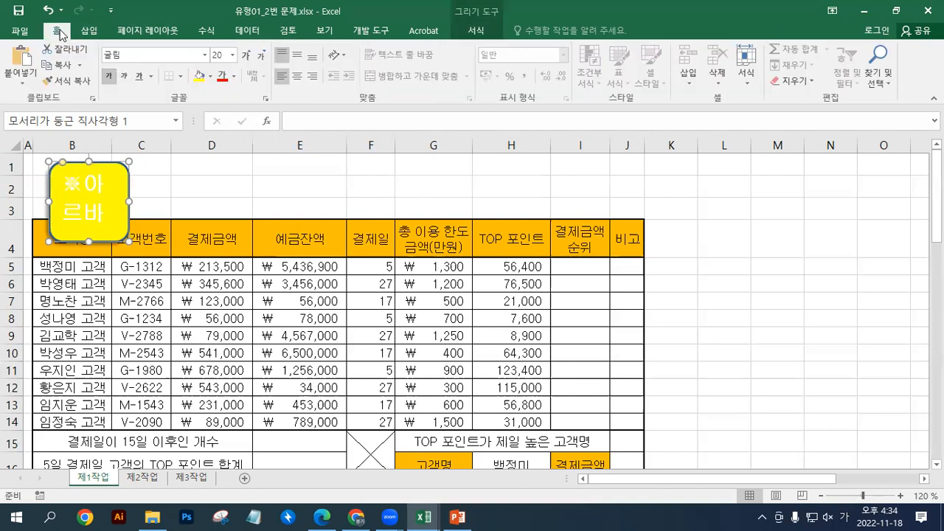
pyautogui.click(234, 77)
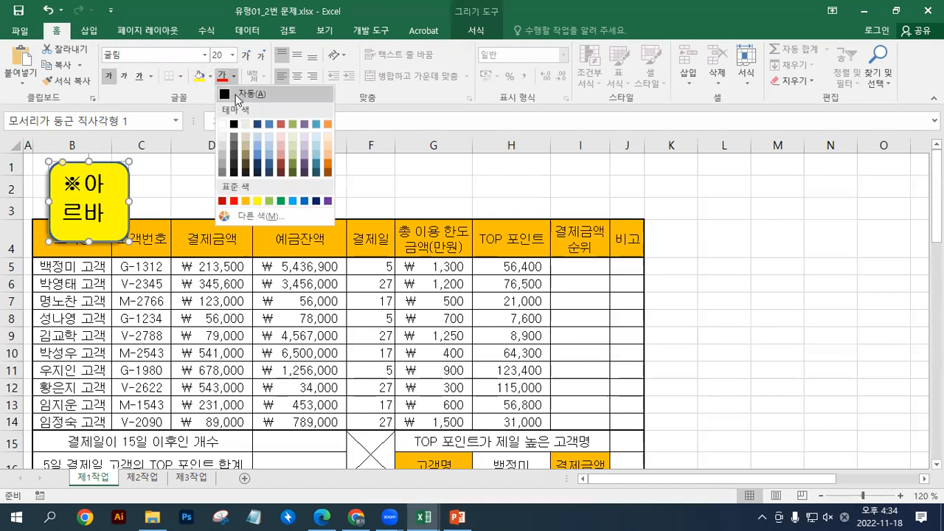
pyautogui.click(234, 94)
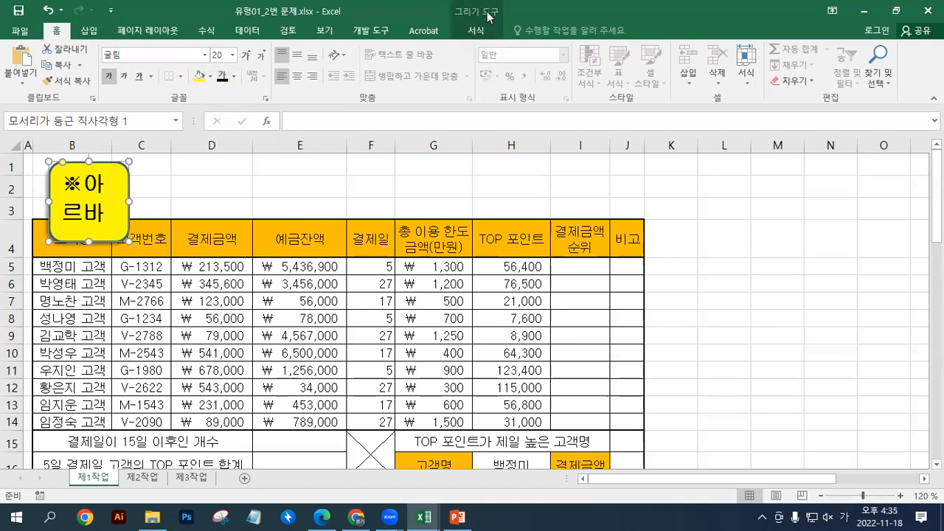
# - Set the title shape's outline colour to black
pyautogui.click(476, 31)
pyautogui.click(352, 65)
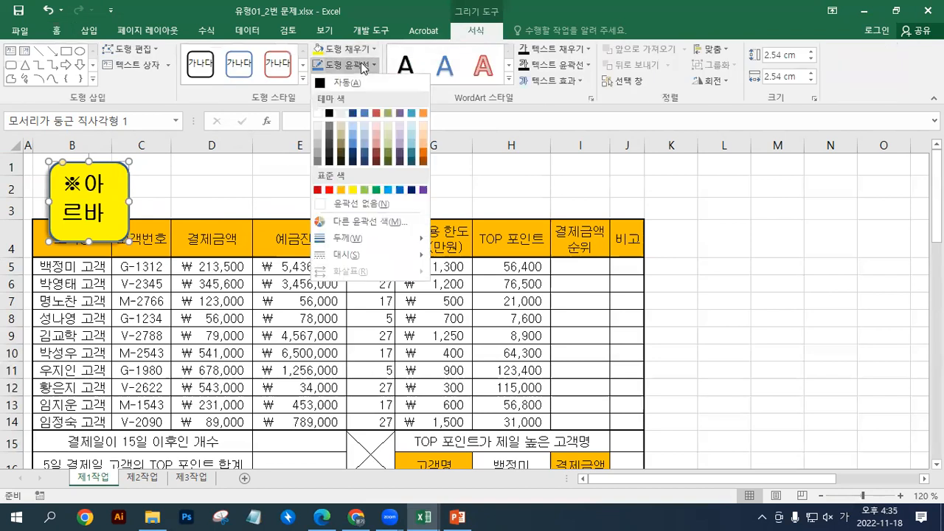
pyautogui.click(329, 114)
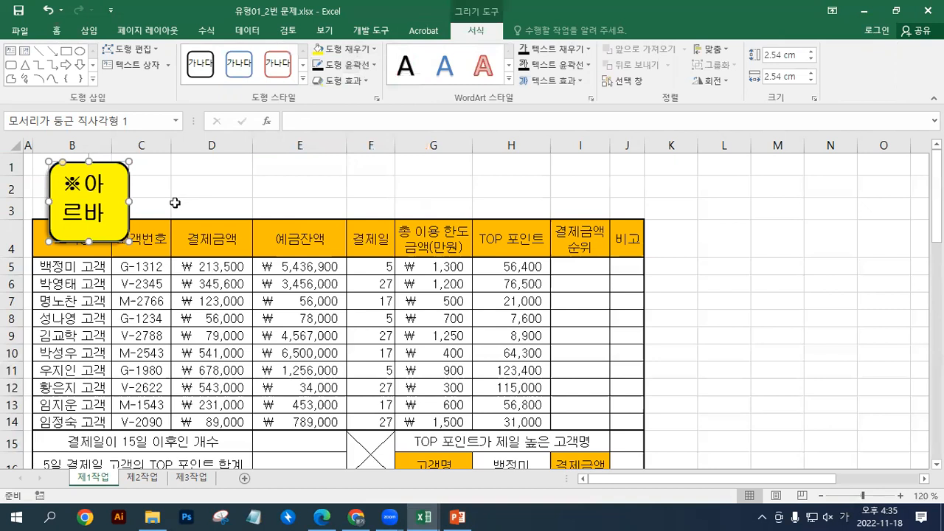
# - Resize the title shape to about 1.72 × 11.82 cm and place it over rows 1 to 3, from column B to G
pyautogui.moveTo(130, 200); pyautogui.dragTo(418, 179)
pyautogui.moveTo(88, 164); pyautogui.dragTo(78, 157)
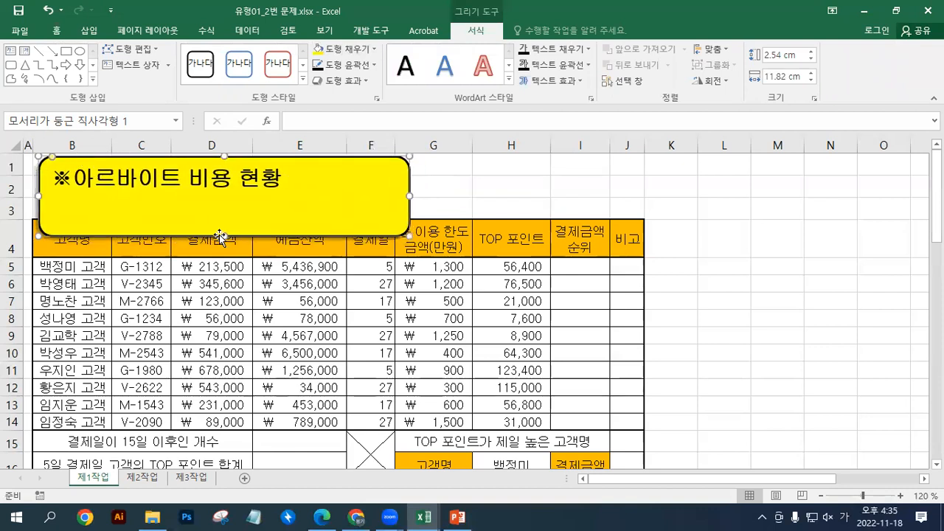
pyautogui.moveTo(227, 235); pyautogui.dragTo(222, 210)
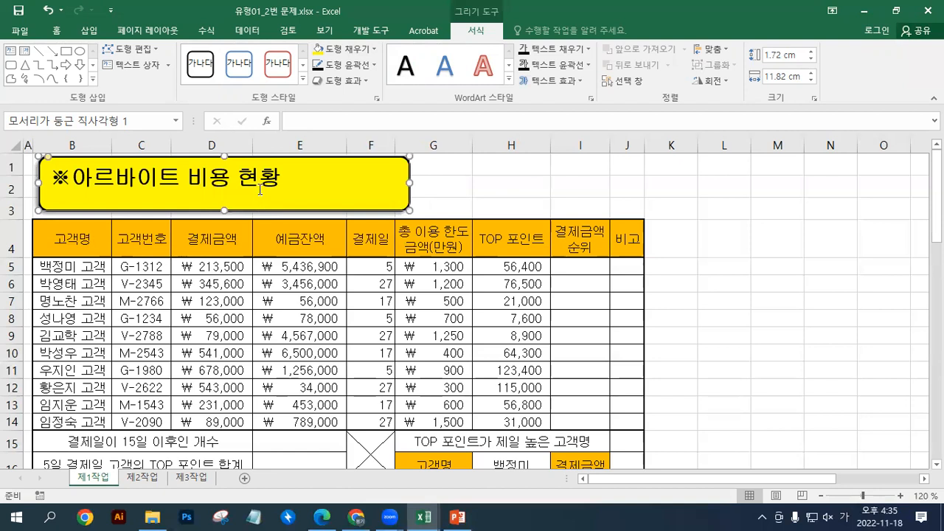
# - Centre the title text horizontally and vertically within the shape
pyautogui.click(55, 31)
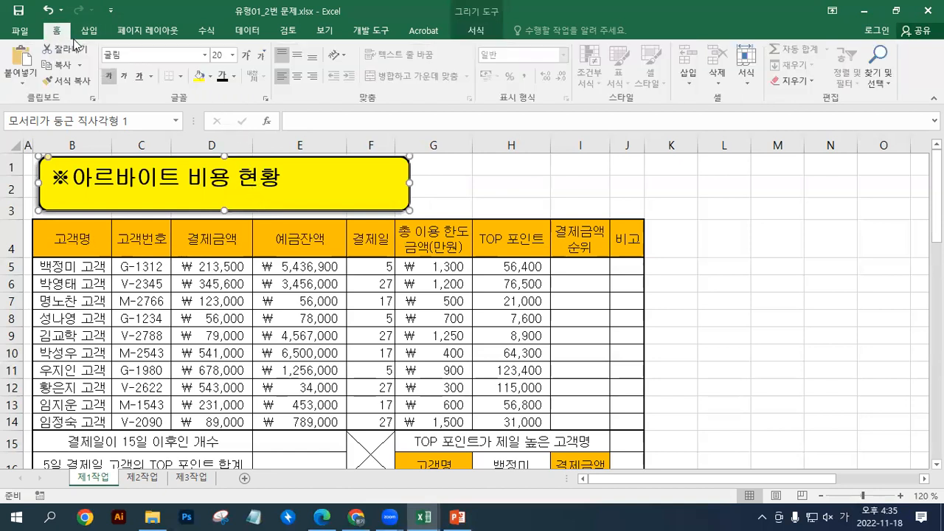
pyautogui.click(298, 76)
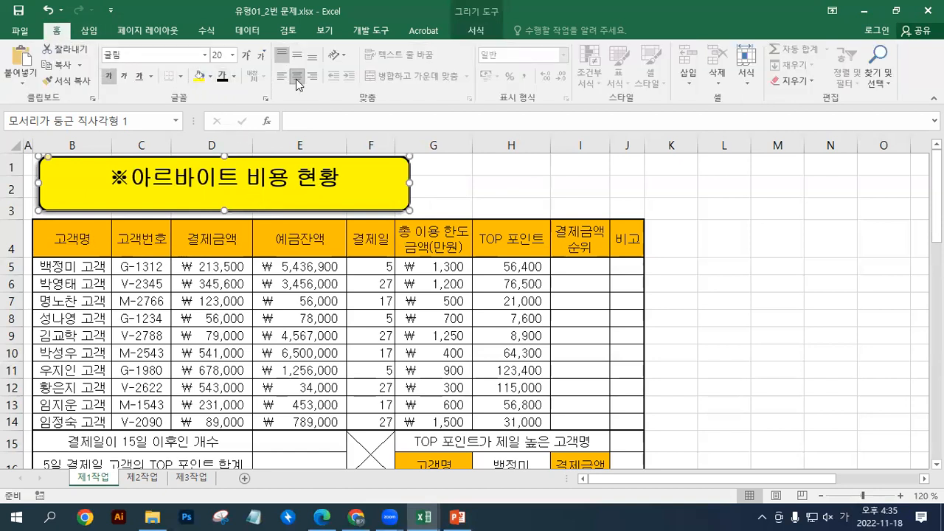
pyautogui.click(297, 56)
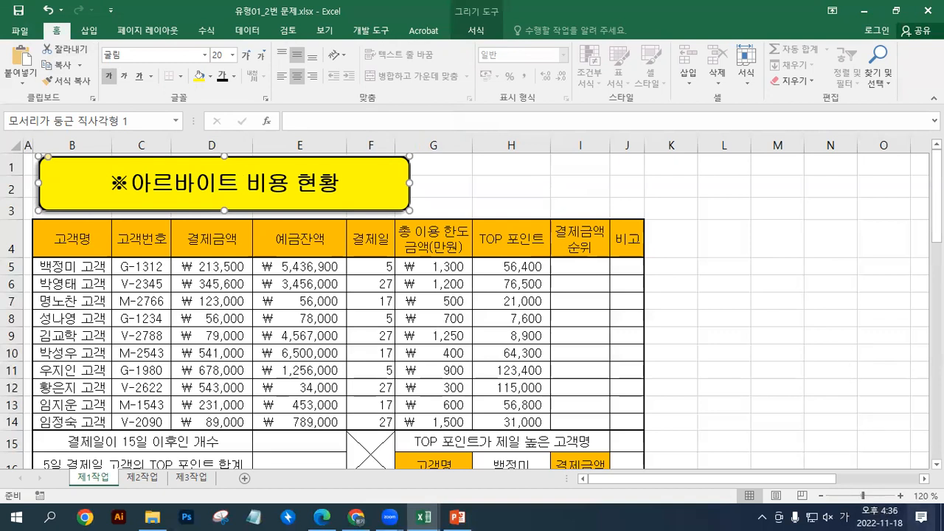
# - Apply all borders to the empty range E20:I24 below the table and remove those bordered cells again
pyautogui.hscroll(2, 744, 434)
pyautogui.scroll(-3, 744, 434)
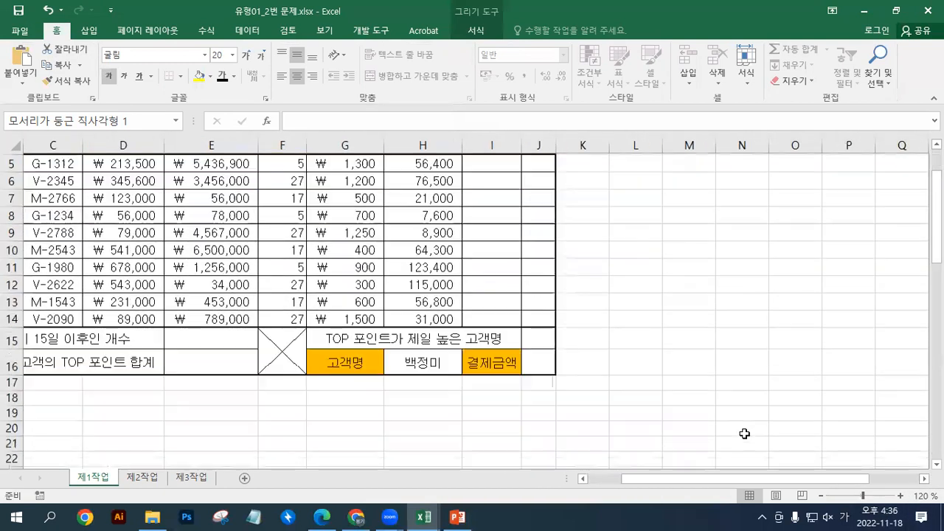
pyautogui.moveTo(250, 342); pyautogui.dragTo(488, 394)
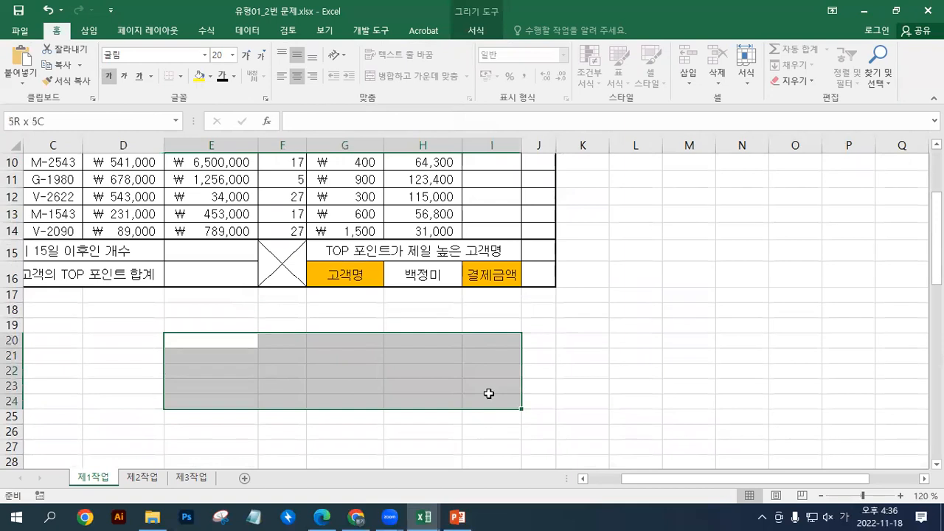
pyautogui.click(180, 76)
pyautogui.click(193, 194)
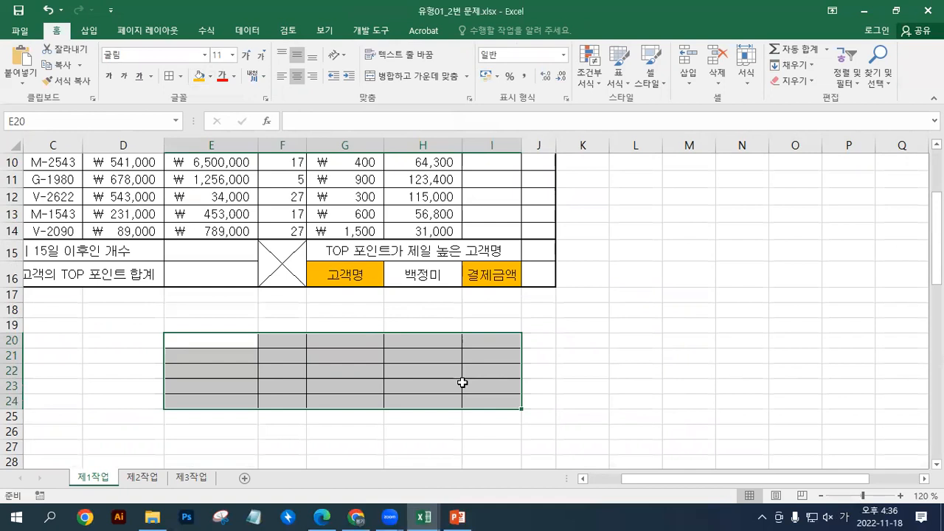
pyautogui.click(712, 64)
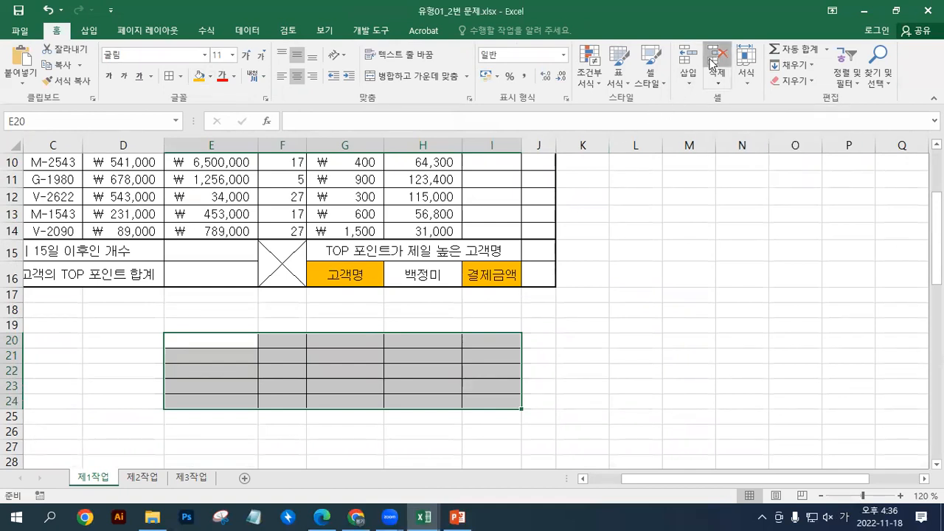
pyautogui.moveTo(677, 205); pyautogui.dragTo(772, 248)
pyautogui.click(663, 274)
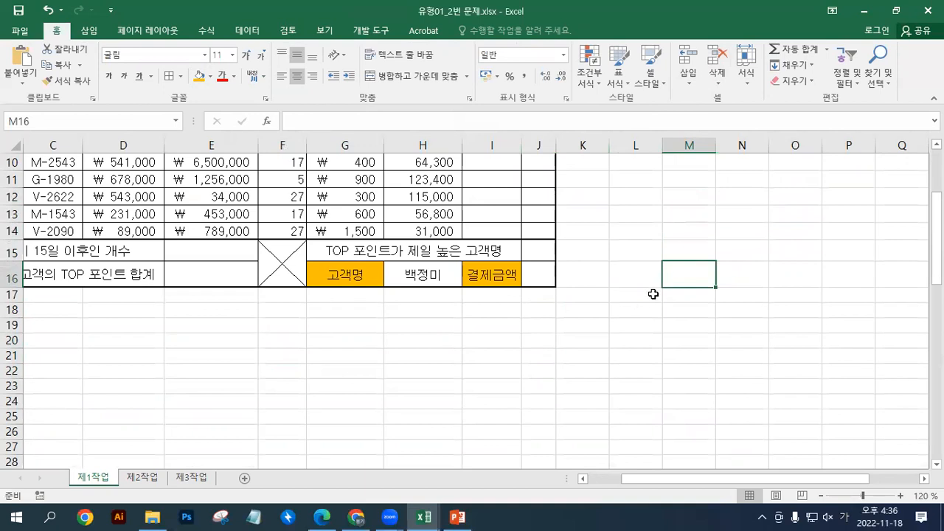
pyautogui.scroll(1, 597, 308)
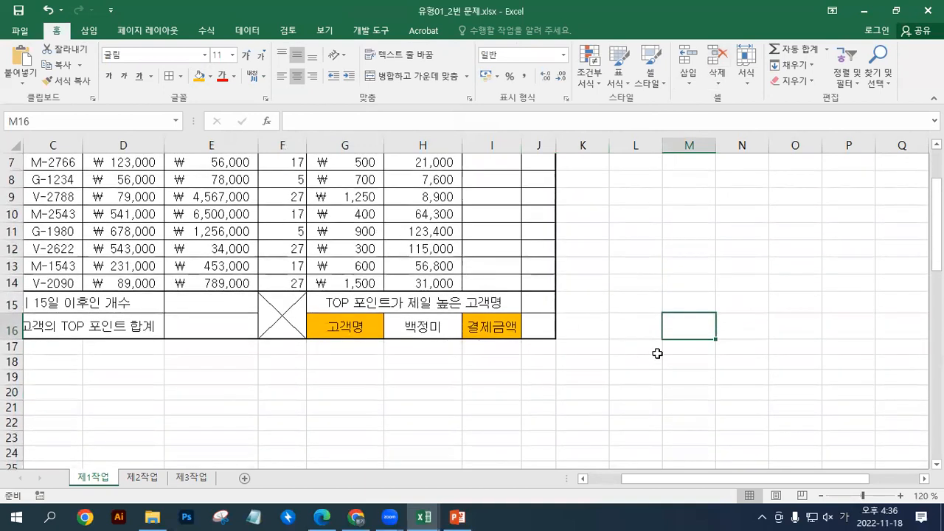
pyautogui.scroll(-1, 656, 354)
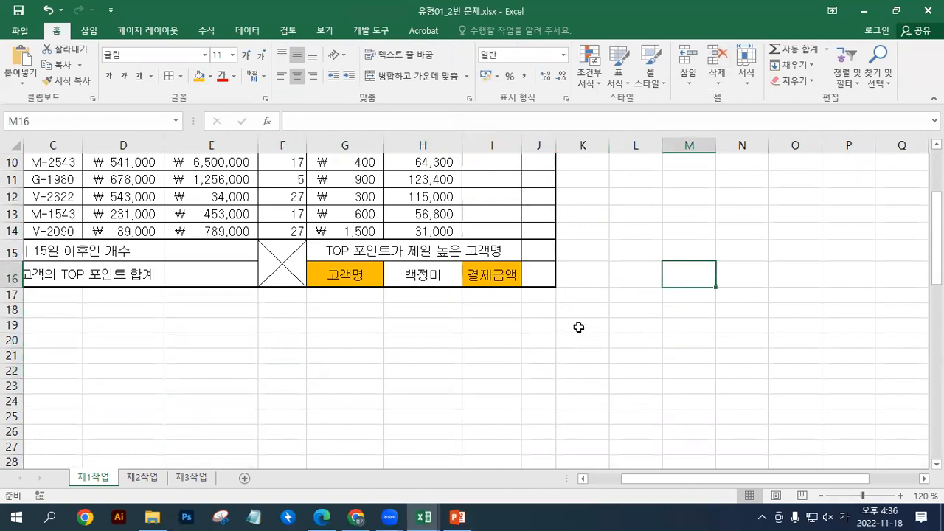
pyautogui.moveTo(490, 196); pyautogui.dragTo(796, 214)
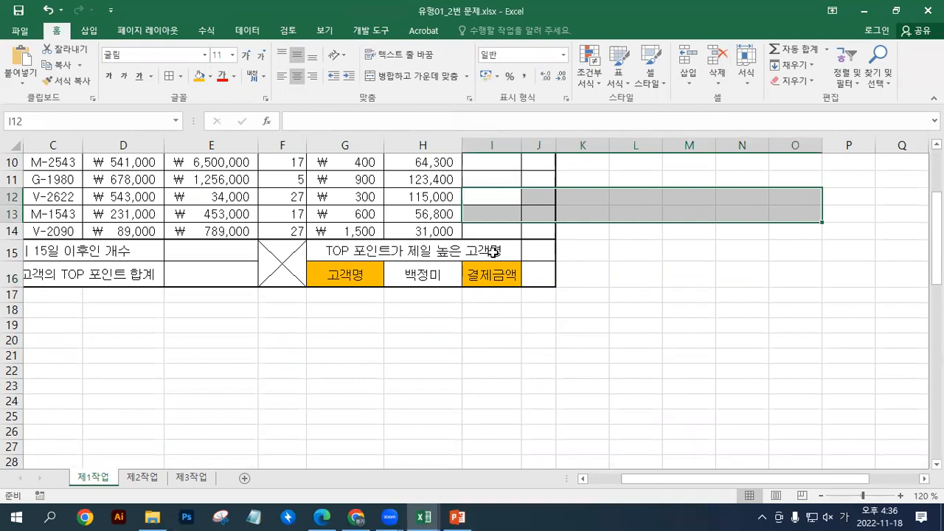
# - Enter the approval box labels 결재, 담당, 팀장 and 이사 across the empty cells L19 to O19
pyautogui.moveTo(614, 311); pyautogui.dragTo(889, 361)
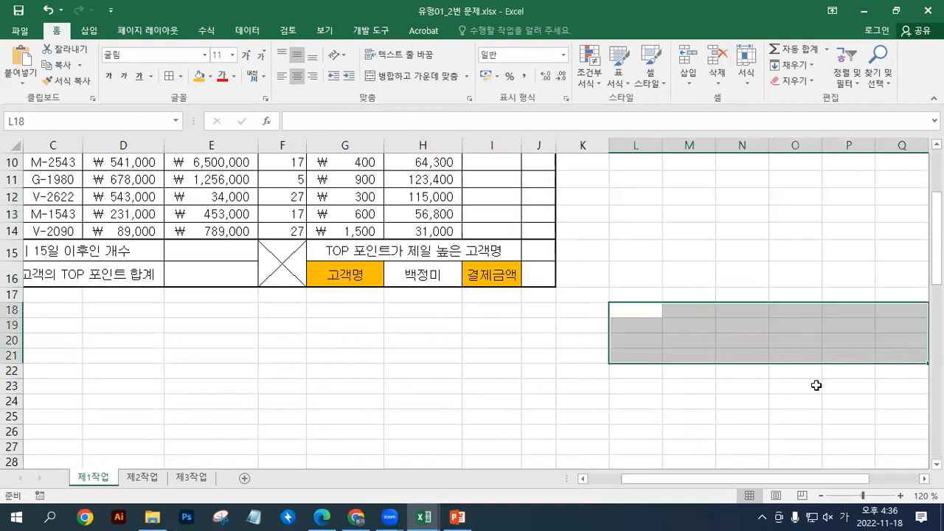
pyautogui.click(638, 317)
pyautogui.click(637, 322)
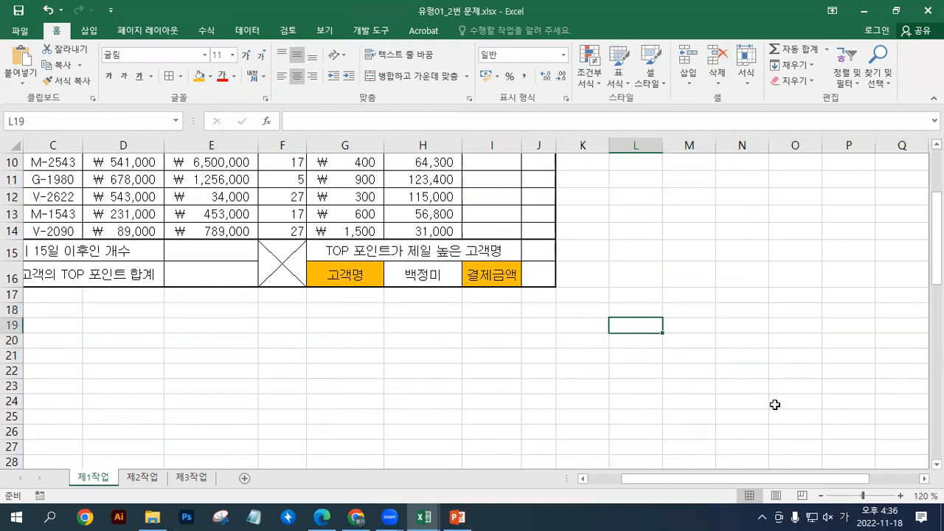
pyautogui.write('결재')
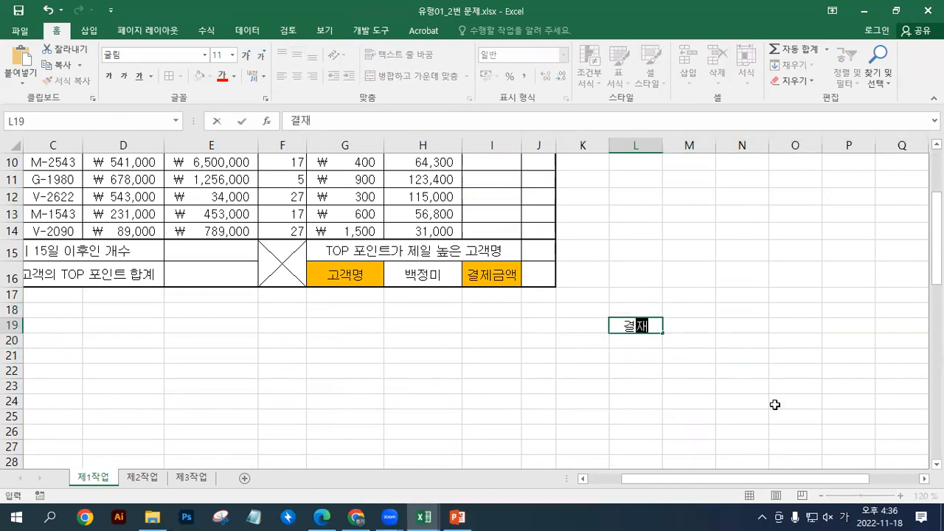
pyautogui.press('Tab')
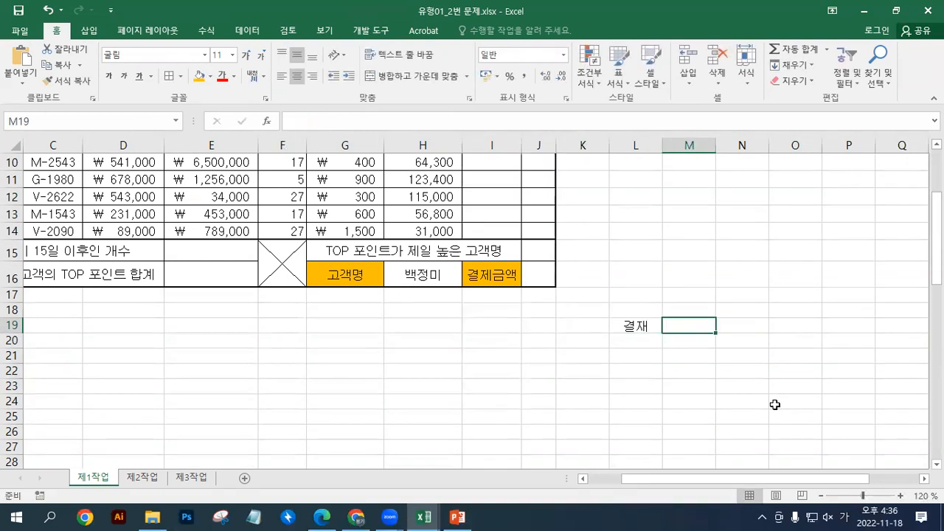
pyautogui.write('담당')
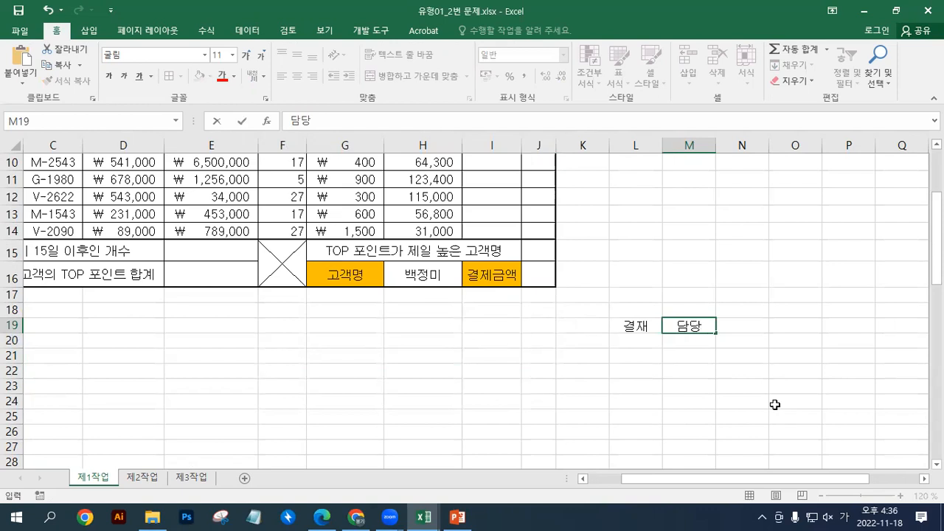
pyautogui.press('Tab')
pyautogui.write('팀장')
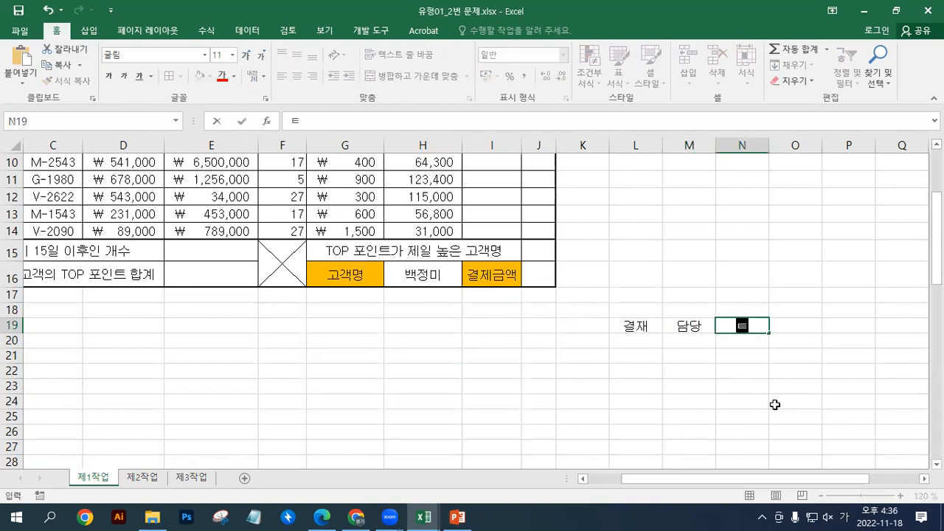
pyautogui.press('Tab')
pyautogui.write('이사')
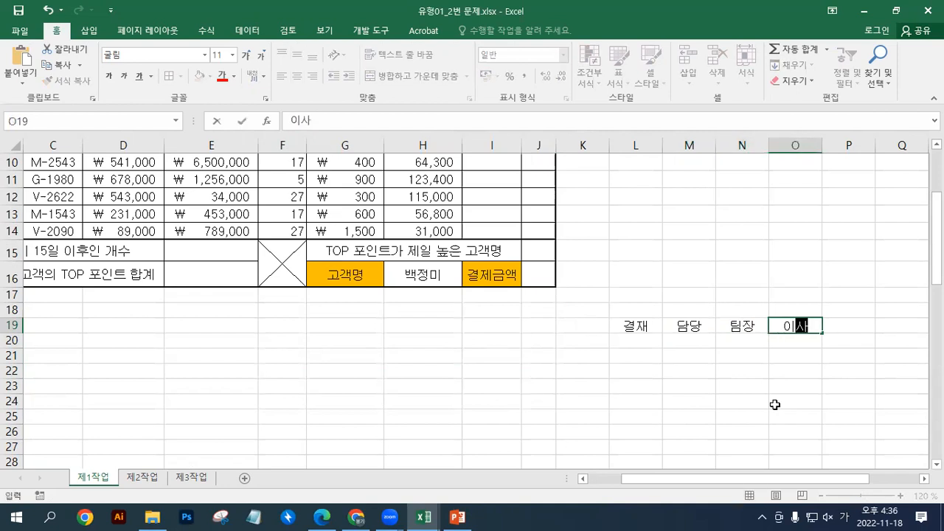
pyautogui.click(691, 410)
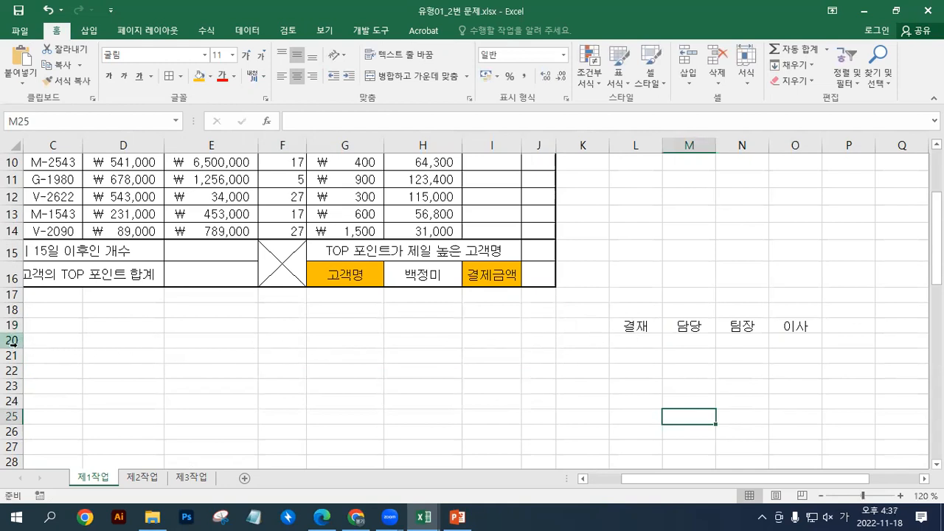
# - Make row 20 about twice as tall and narrow column L to fit the 결재 label
pyautogui.moveTo(15, 348); pyautogui.dragTo(18, 362)
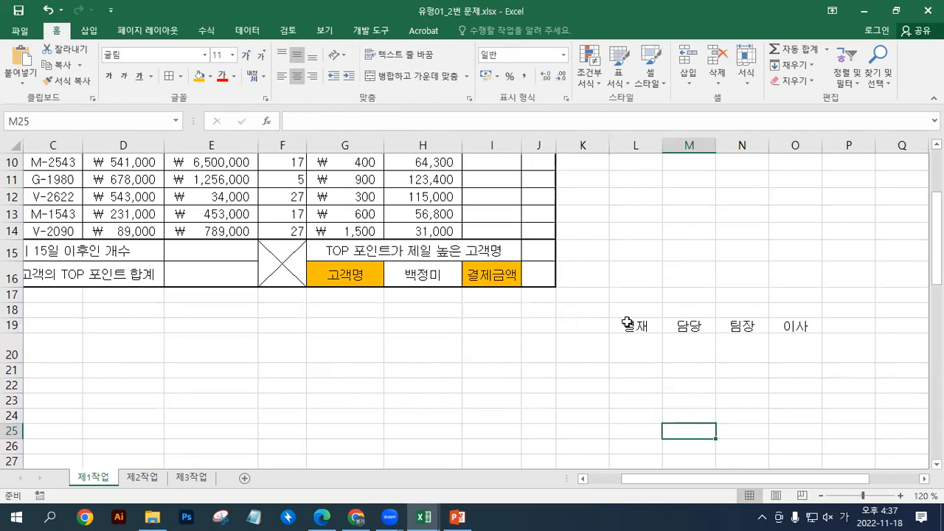
pyautogui.moveTo(662, 146); pyautogui.dragTo(638, 146)
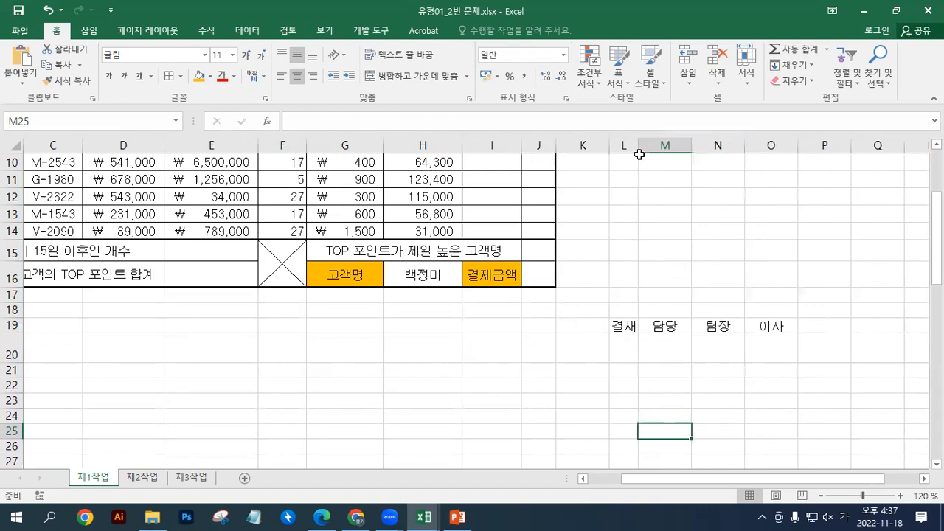
# - Merge and center cells L19:L20 and set the 결재 label to vertical text
pyautogui.moveTo(623, 324); pyautogui.dragTo(624, 348)
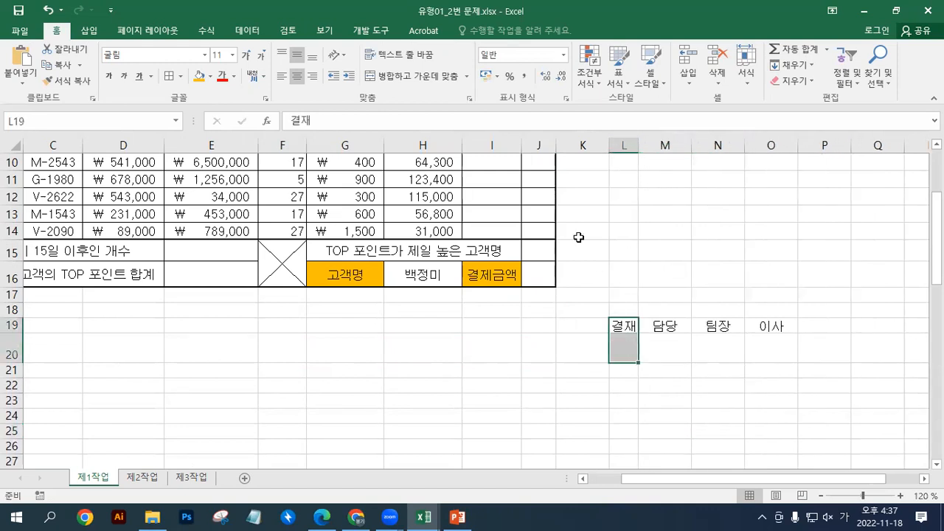
pyautogui.click(422, 76)
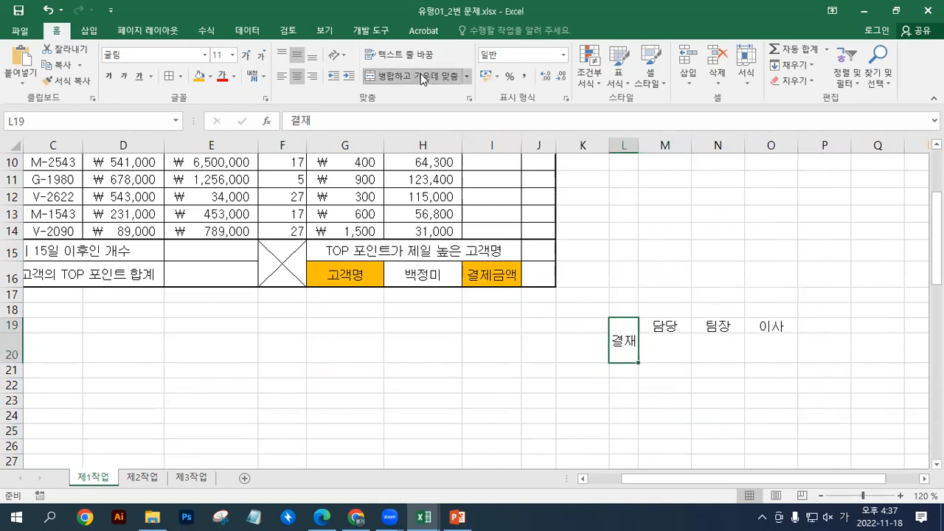
pyautogui.doubleClick(626, 339)
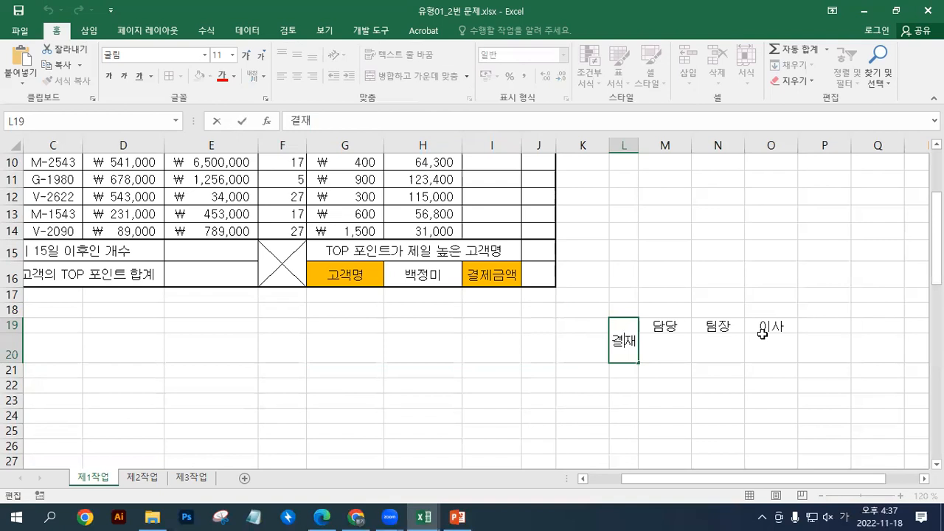
pyautogui.press('Escape')
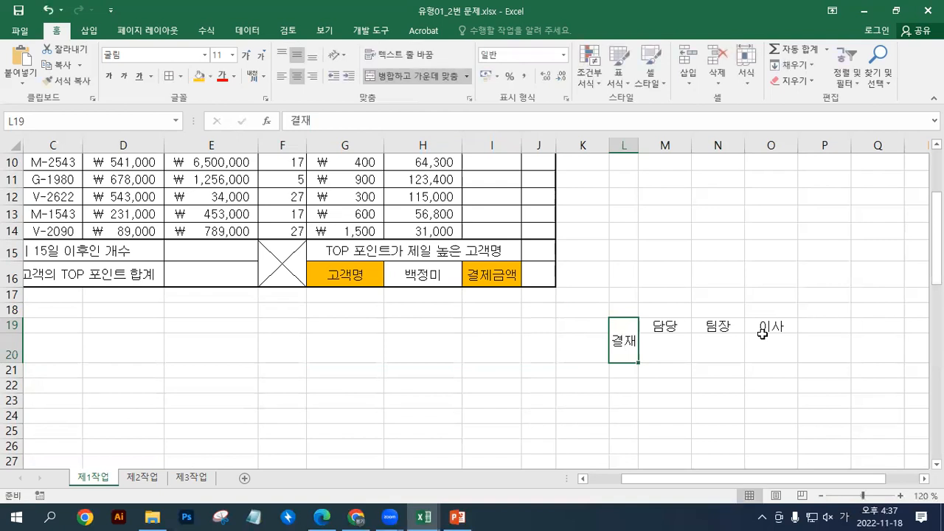
pyautogui.click(339, 59)
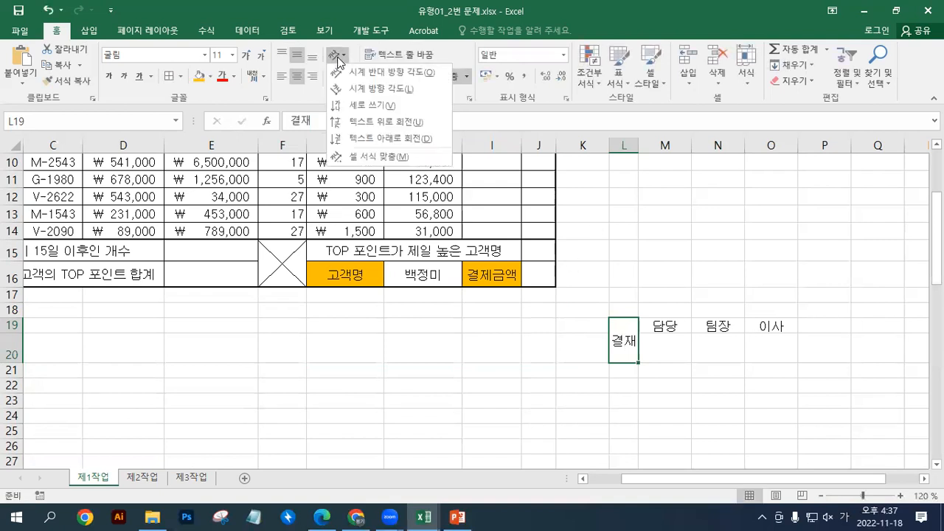
pyautogui.click(353, 108)
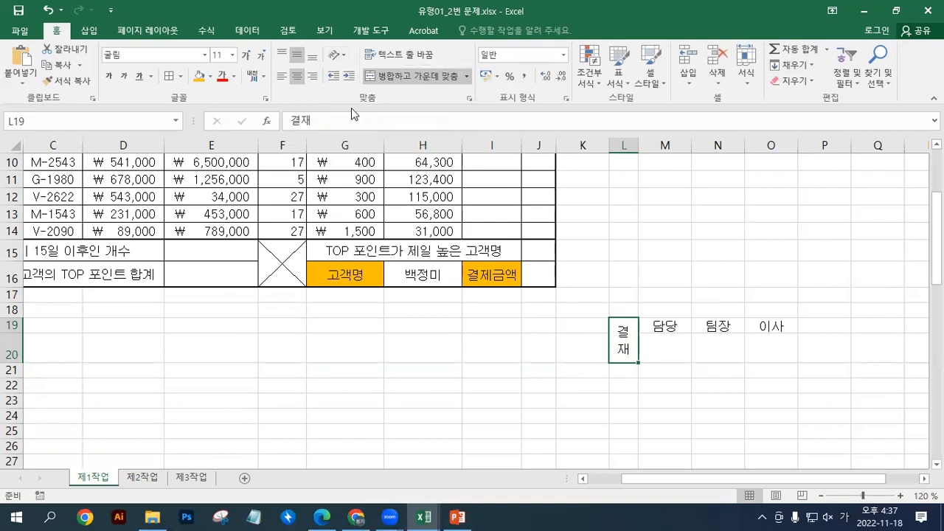
pyautogui.click(344, 61)
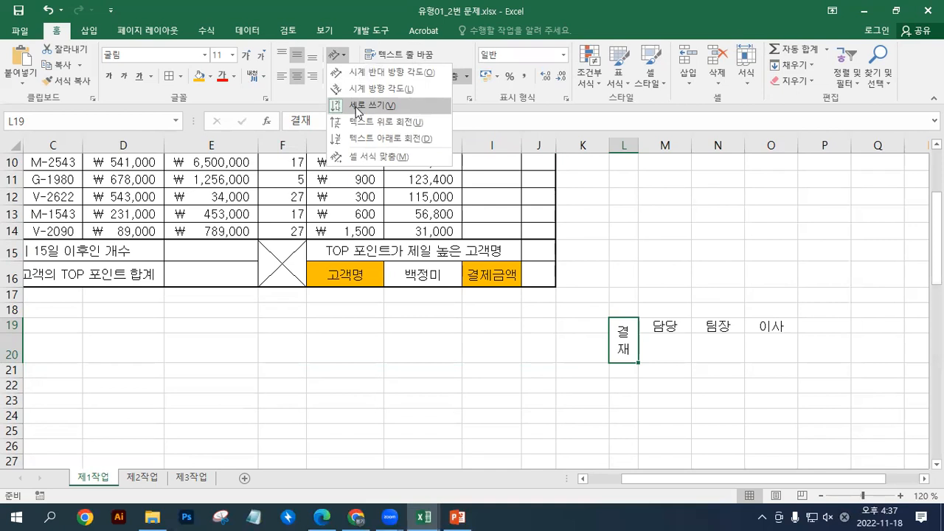
pyautogui.click(682, 359)
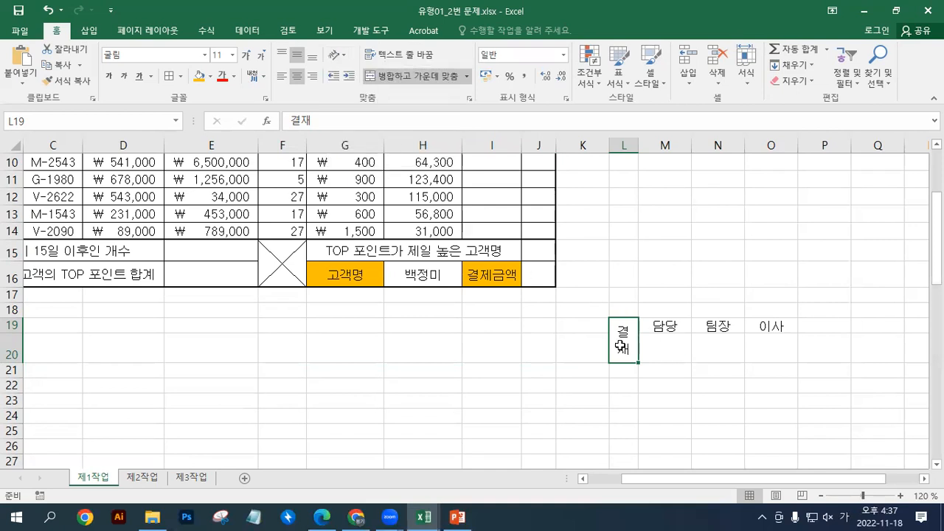
# - Apply all borders to the approval box in L19:O20
pyautogui.moveTo(622, 345); pyautogui.dragTo(770, 345)
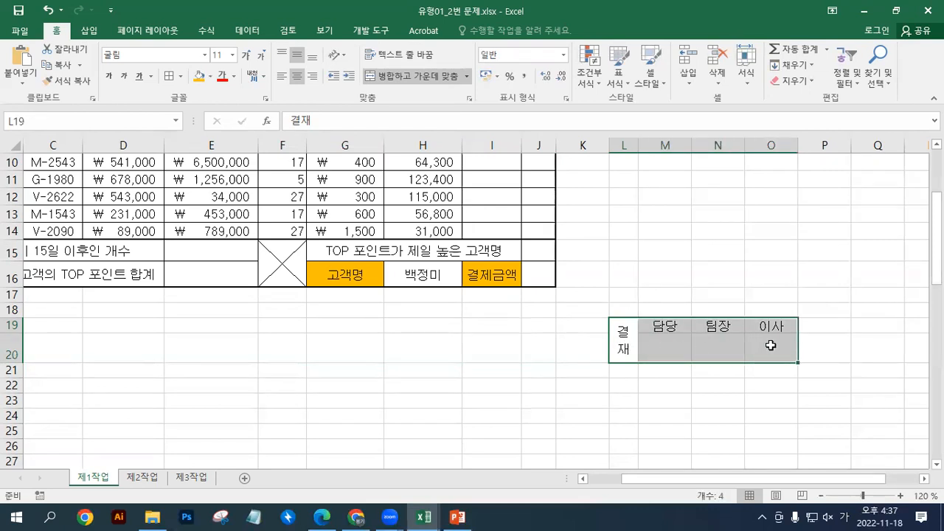
pyautogui.click(180, 77)
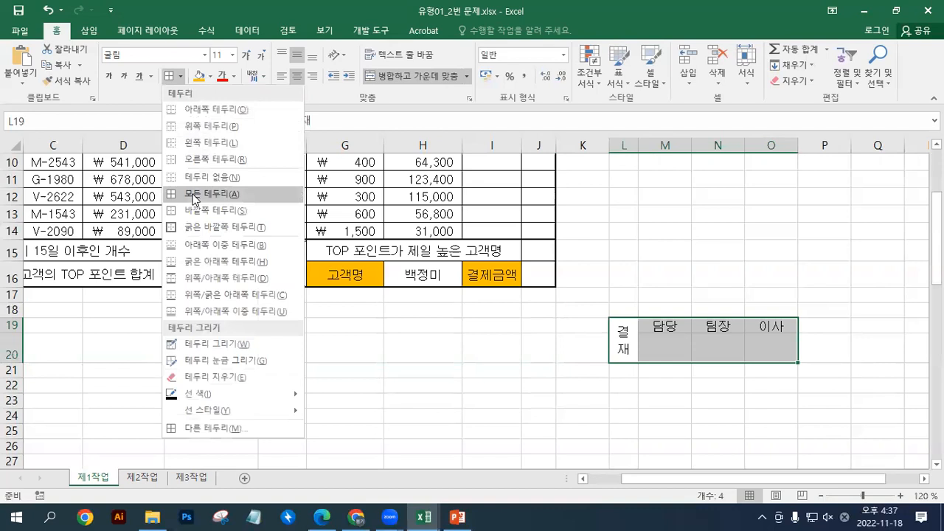
pyautogui.click(194, 194)
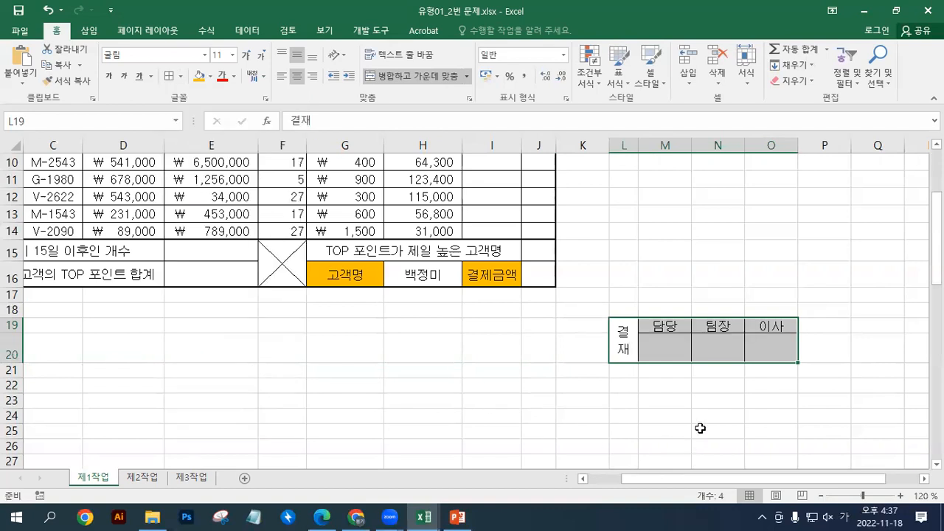
pyautogui.click(701, 429)
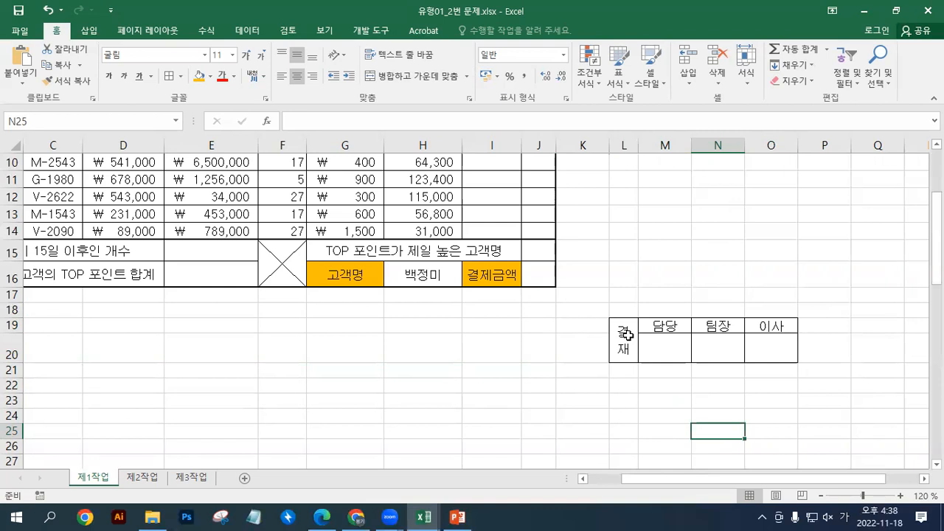
# - Copy the approval box L19:O20 and paste it at cell H1 beside the title shape
pyautogui.moveTo(626, 335); pyautogui.dragTo(775, 333)
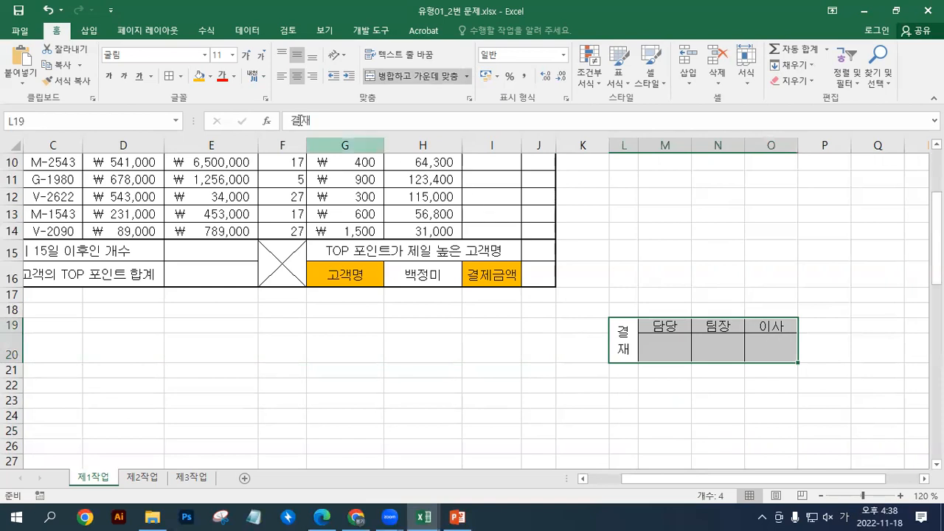
pyautogui.click(68, 66)
pyautogui.scroll(1, 536, 381)
pyautogui.scroll(2, 535, 381)
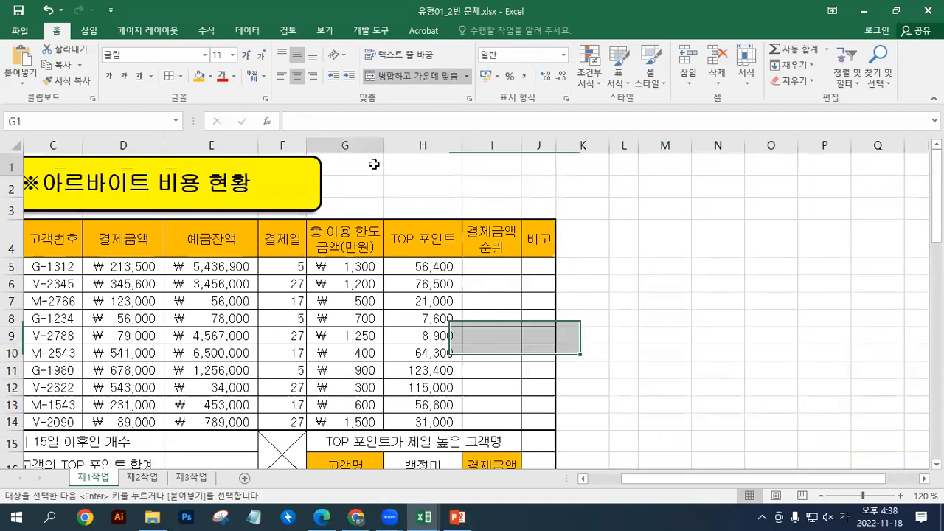
pyautogui.click(366, 159)
pyautogui.click(404, 160)
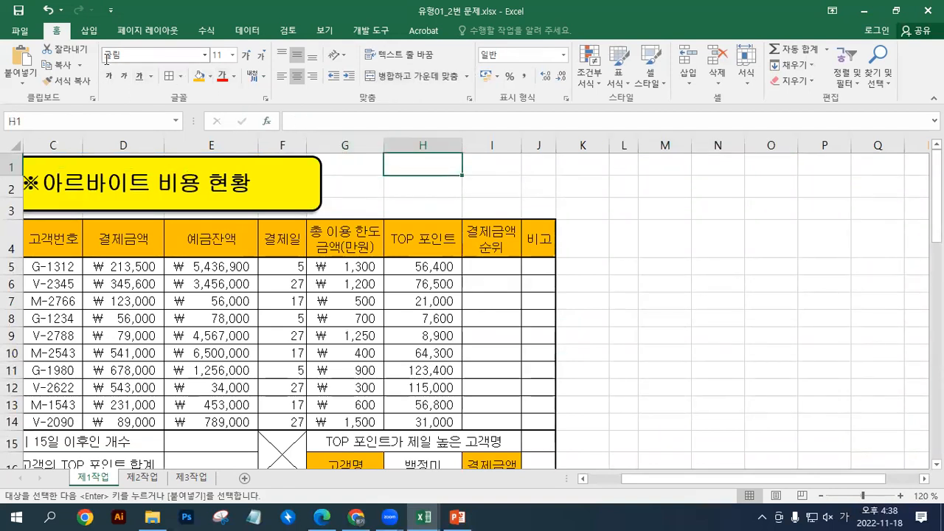
pyautogui.click(22, 64)
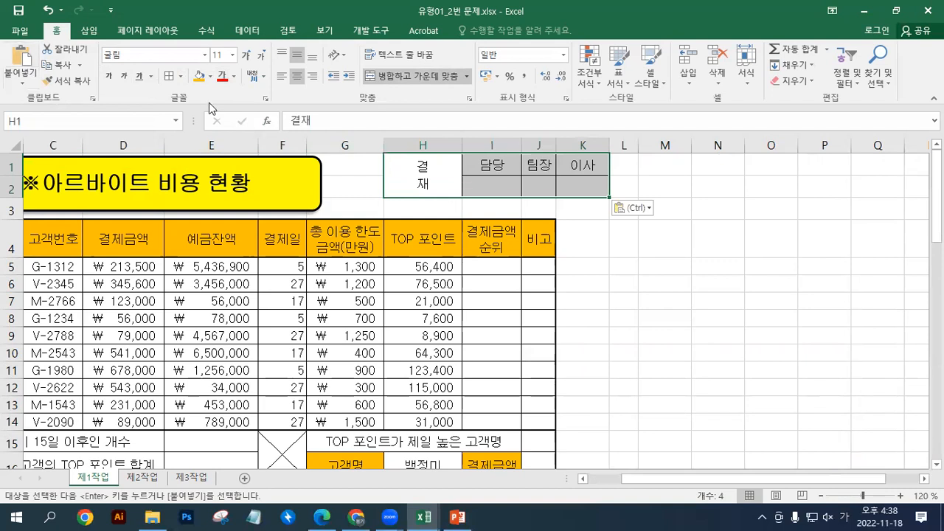
# - Switch the approval box pasted at H1 to the no-borders paste option and then to keeping source column widths
pyautogui.click(637, 211)
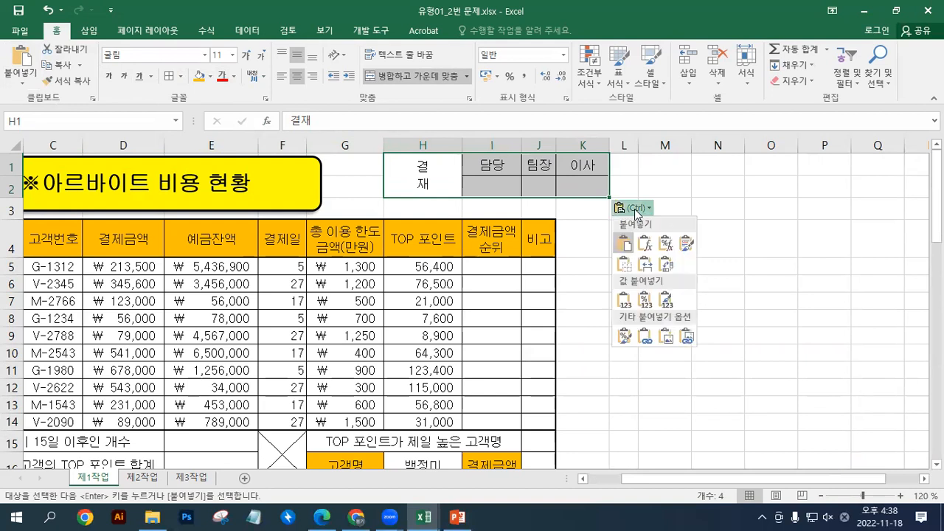
pyautogui.click(626, 270)
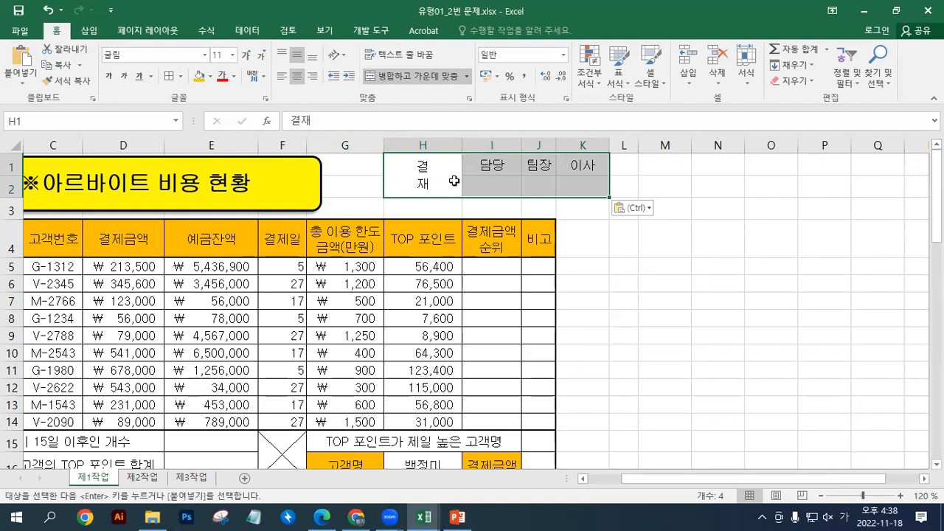
pyautogui.click(598, 224)
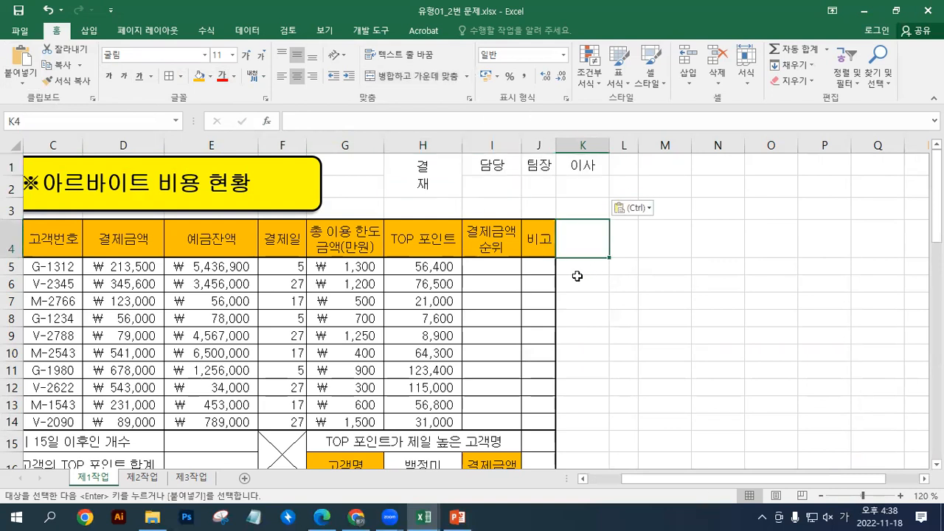
pyautogui.click(626, 212)
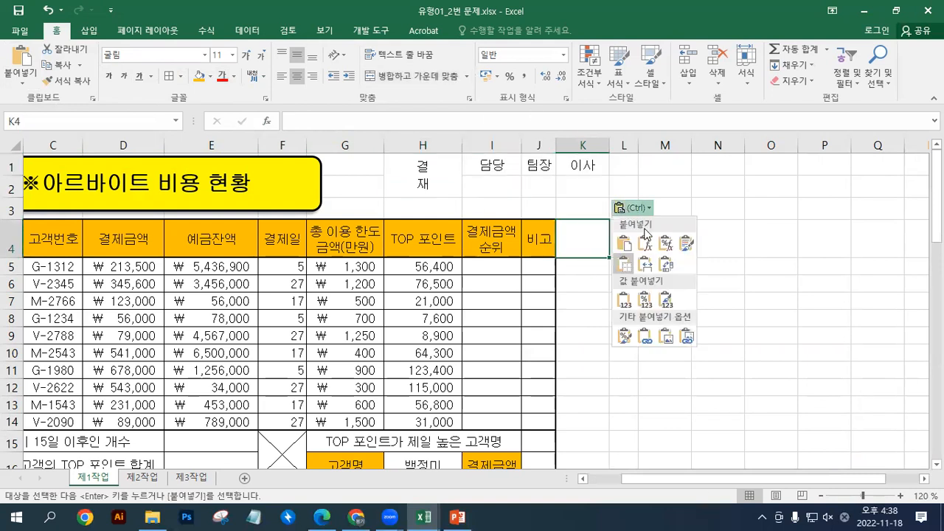
pyautogui.click(646, 266)
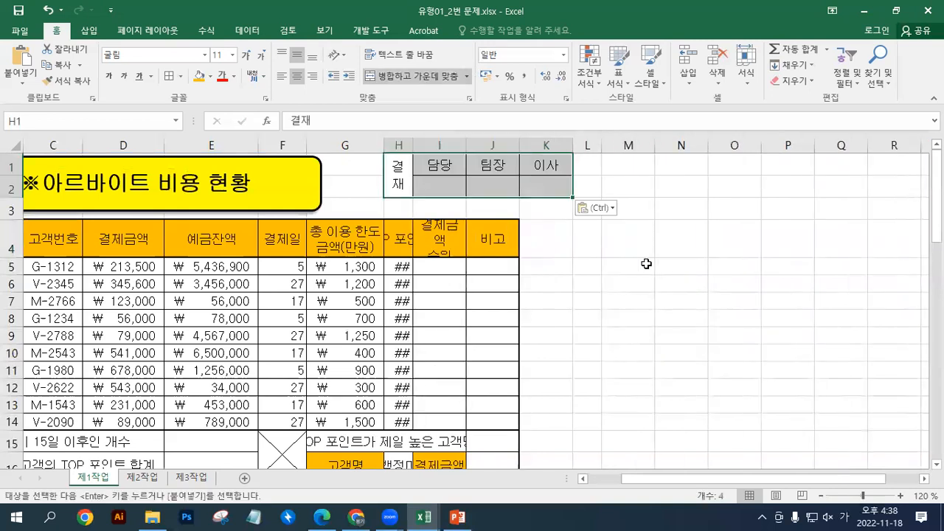
# - Switch the approval box pasted at H1 to values only and then to formatting only
pyautogui.click(612, 209)
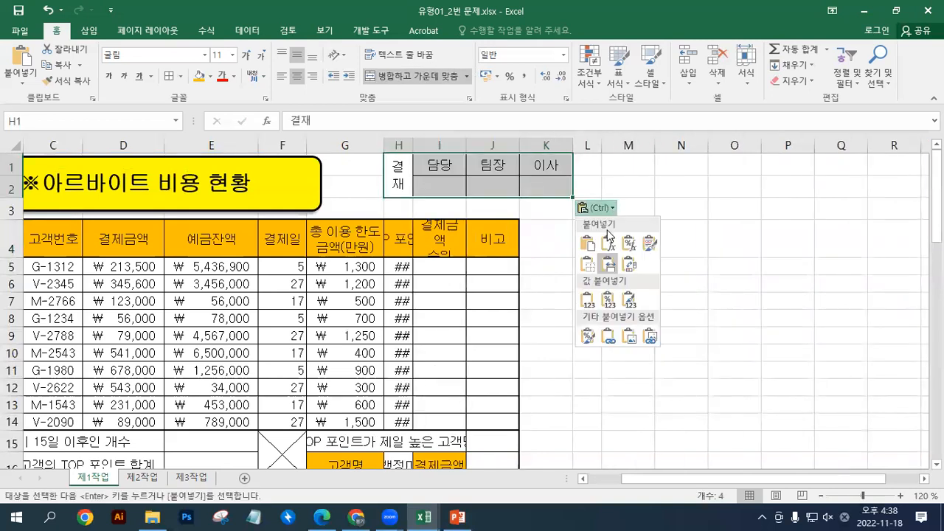
pyautogui.click(586, 300)
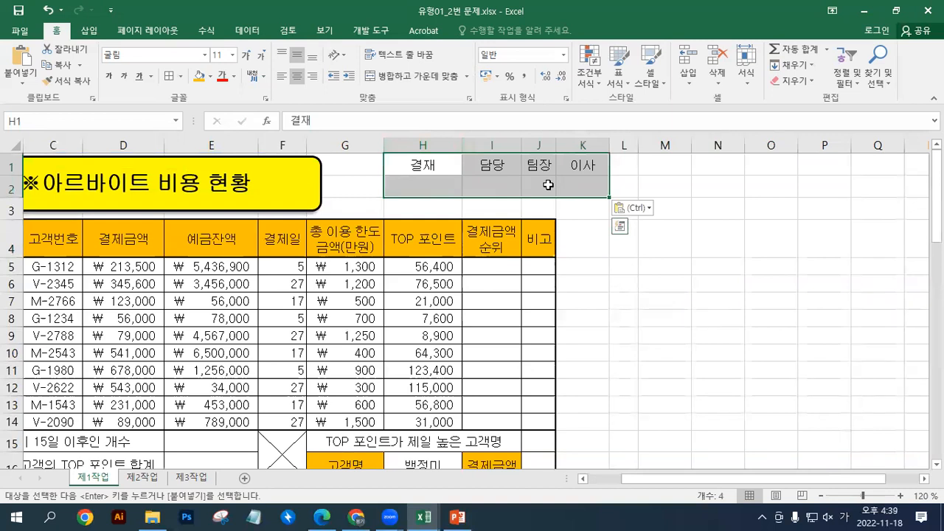
pyautogui.click(635, 210)
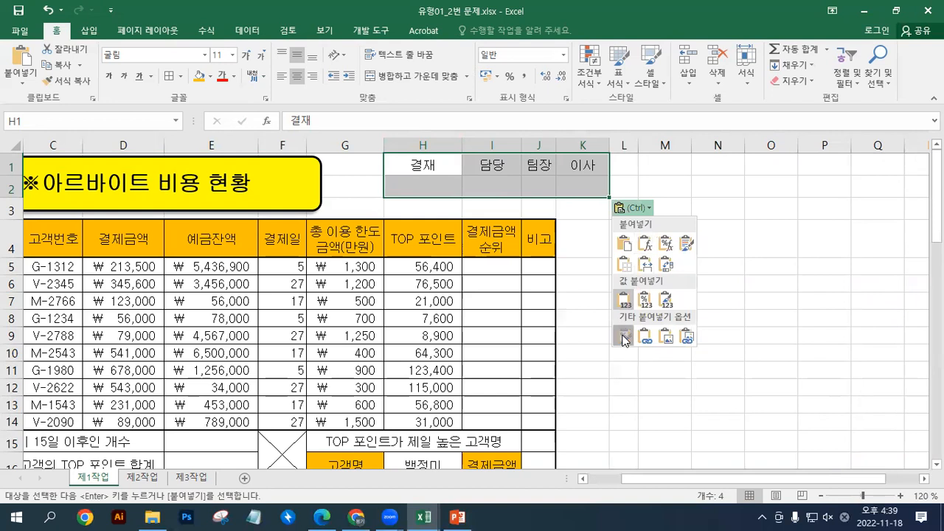
pyautogui.click(624, 337)
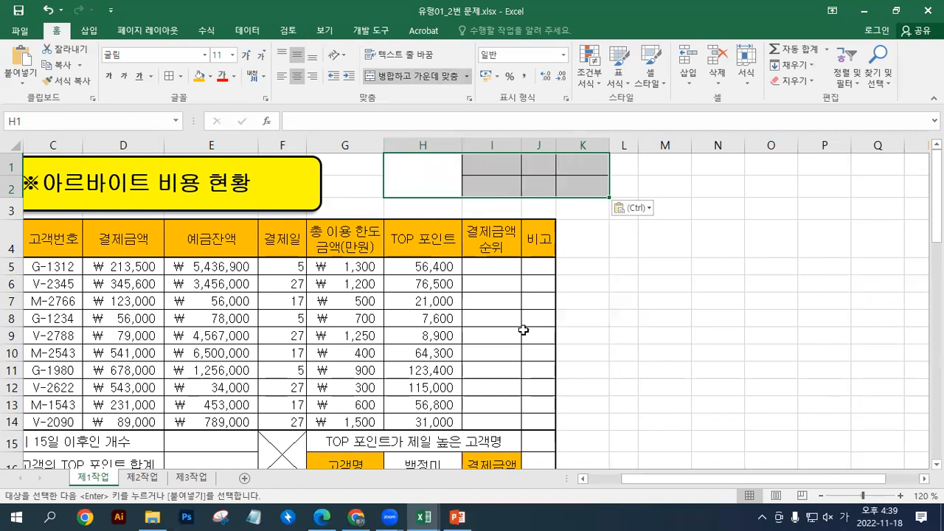
# - Convert the approval box pasted at H1 to a picture, then position and widen it above columns G to J beside the title shape
pyautogui.click(650, 209)
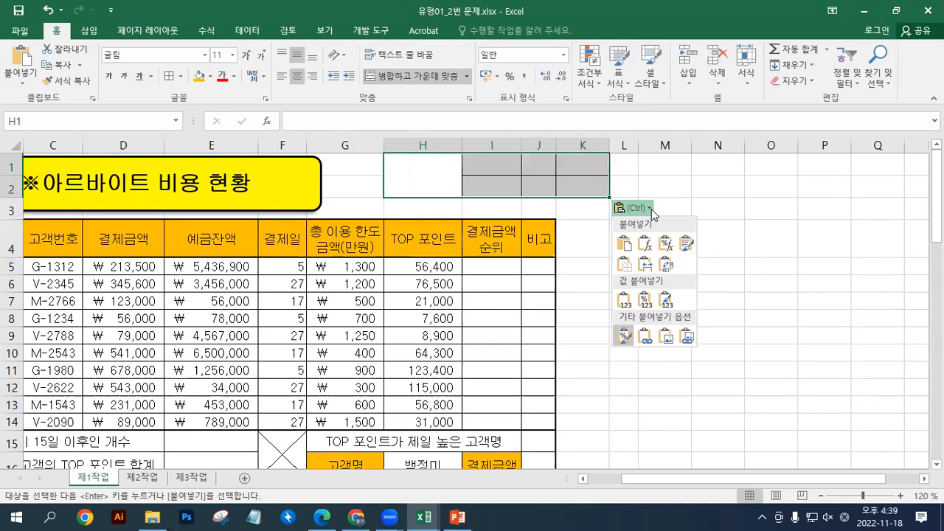
pyautogui.click(662, 341)
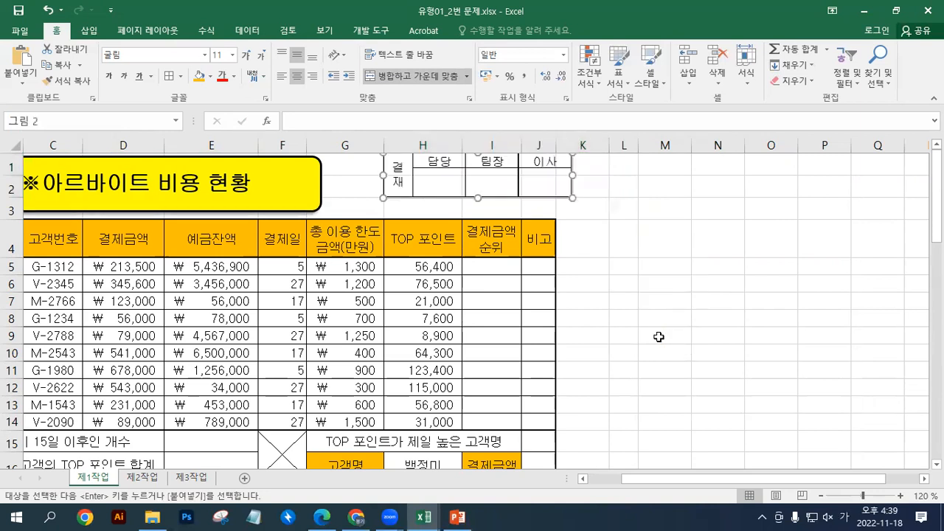
pyautogui.moveTo(472, 188); pyautogui.dragTo(447, 210)
pyautogui.moveTo(542, 181); pyautogui.dragTo(551, 182)
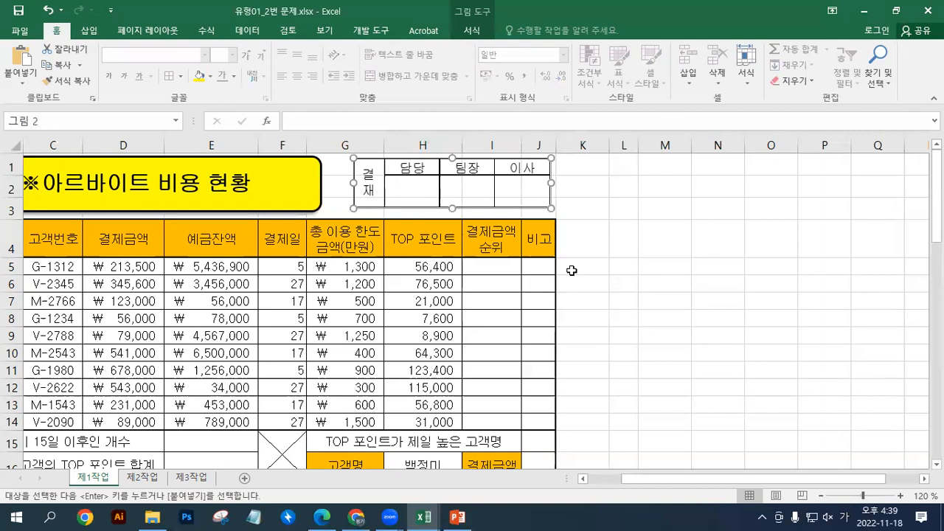
# - Delete the original approval box cells L19:O20 and the entire columns L to O
pyautogui.scroll(-3, 571, 271)
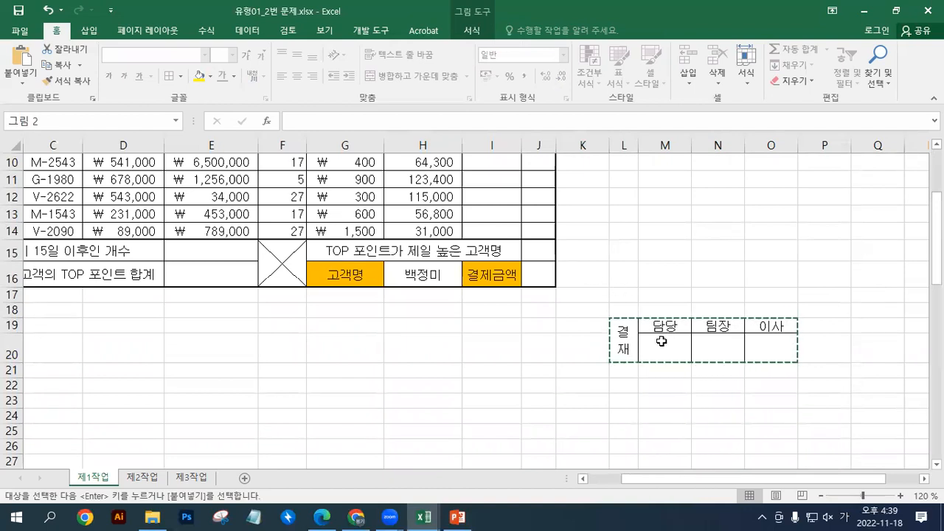
pyautogui.moveTo(622, 325); pyautogui.dragTo(780, 354)
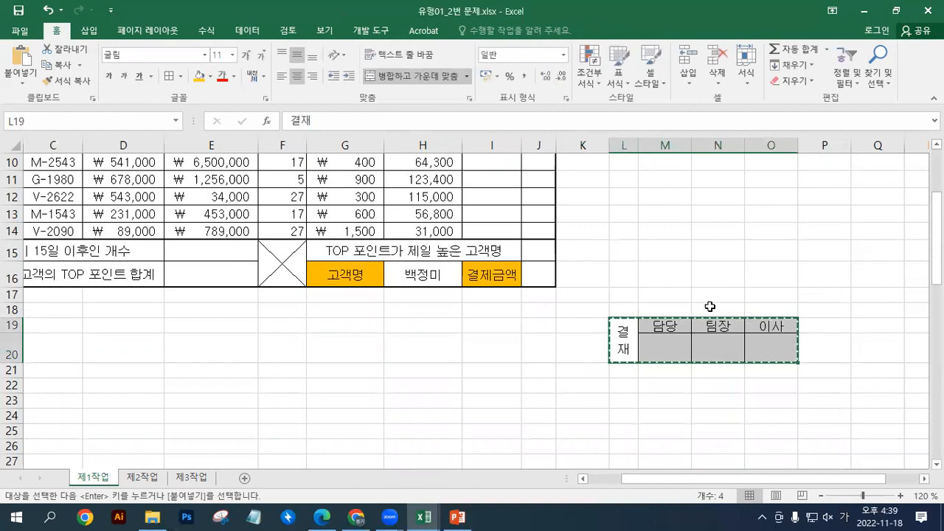
pyautogui.click(717, 59)
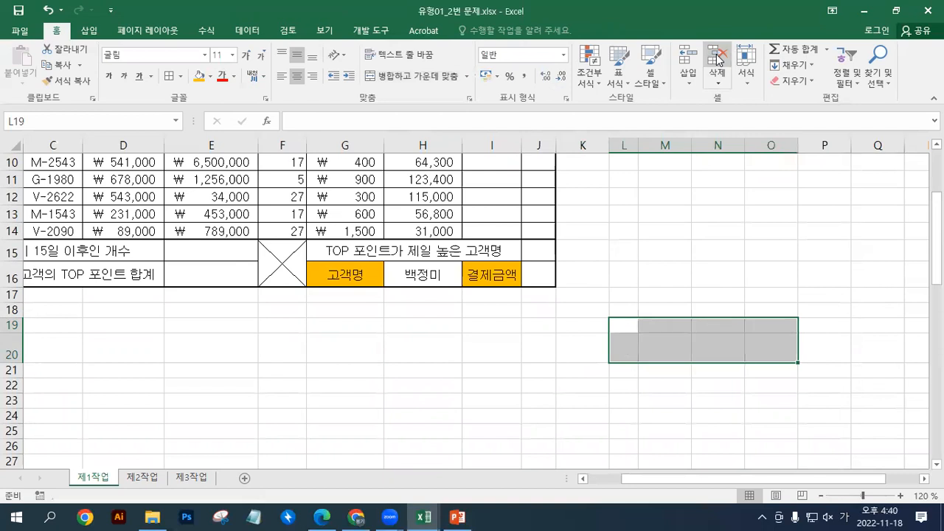
pyautogui.click(624, 145)
pyautogui.moveTo(649, 145); pyautogui.dragTo(771, 146)
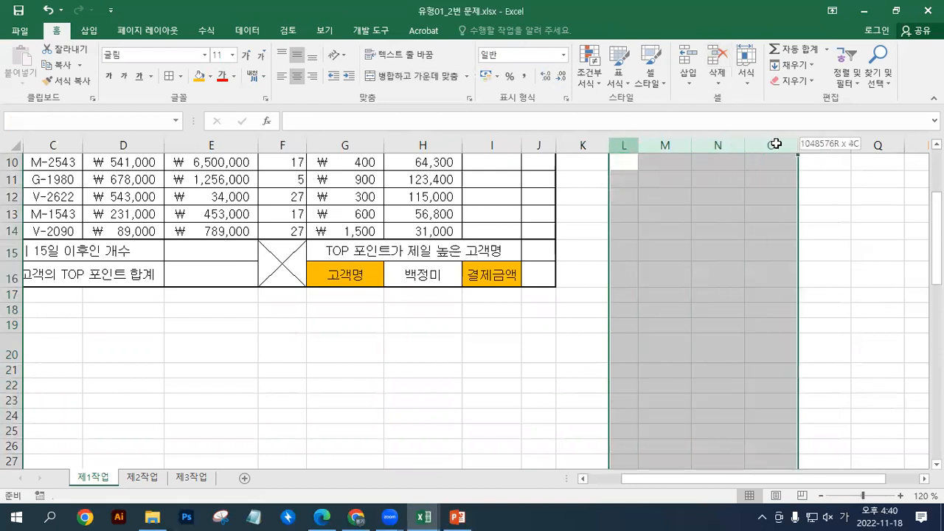
pyautogui.click(712, 57)
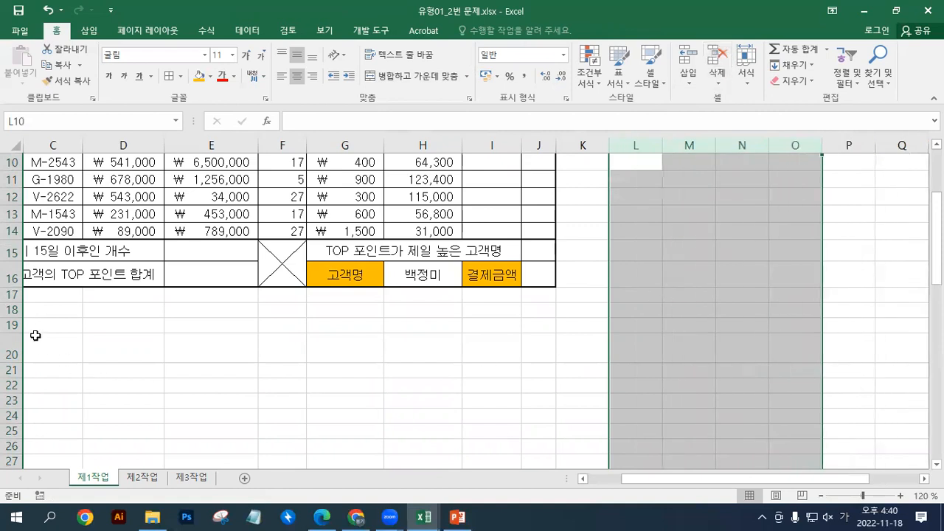
# - Delete rows 19 to 24 below the table and save the workbook
pyautogui.moveTo(14, 325); pyautogui.dragTo(14, 415)
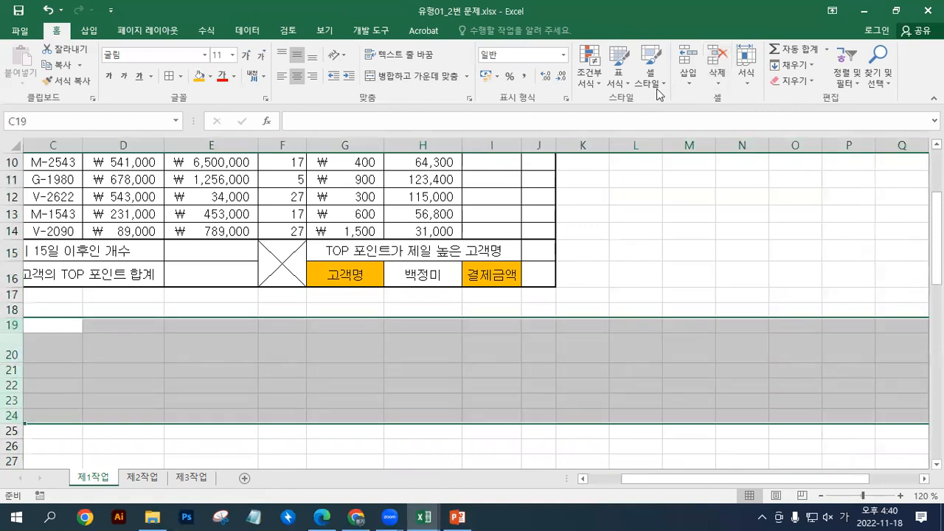
pyautogui.click(710, 57)
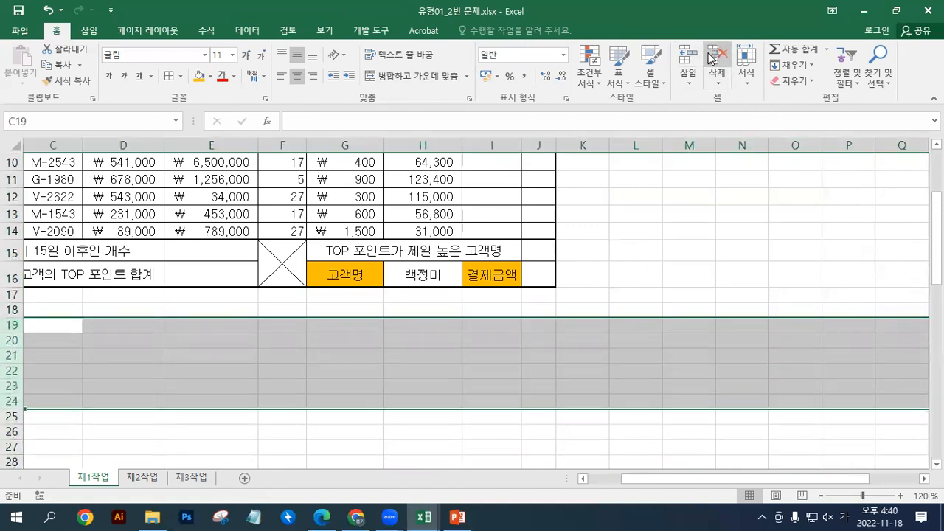
pyautogui.click(637, 336)
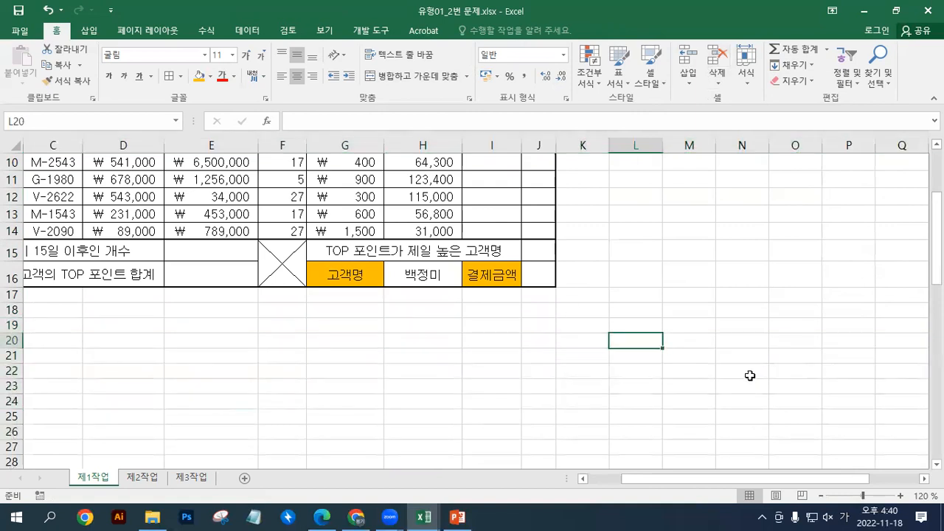
pyautogui.scroll(3, 747, 366)
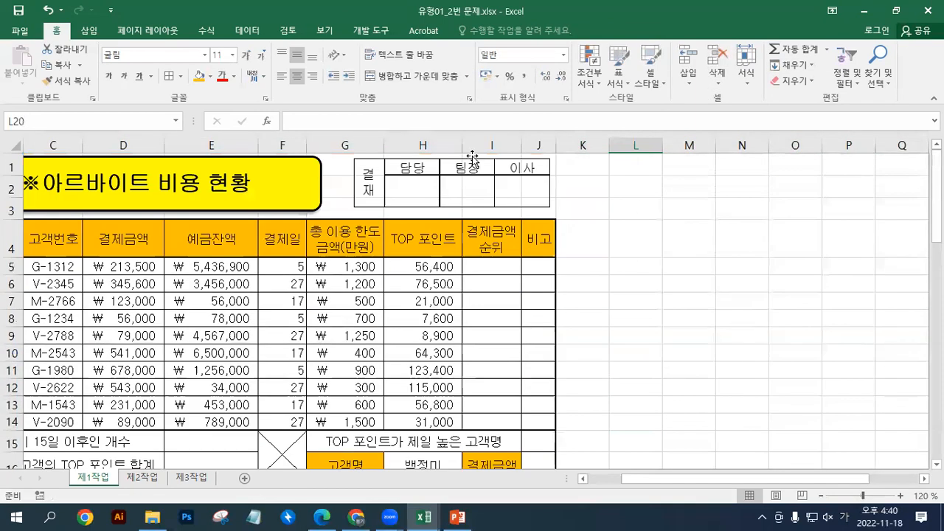
pyautogui.click(18, 11)
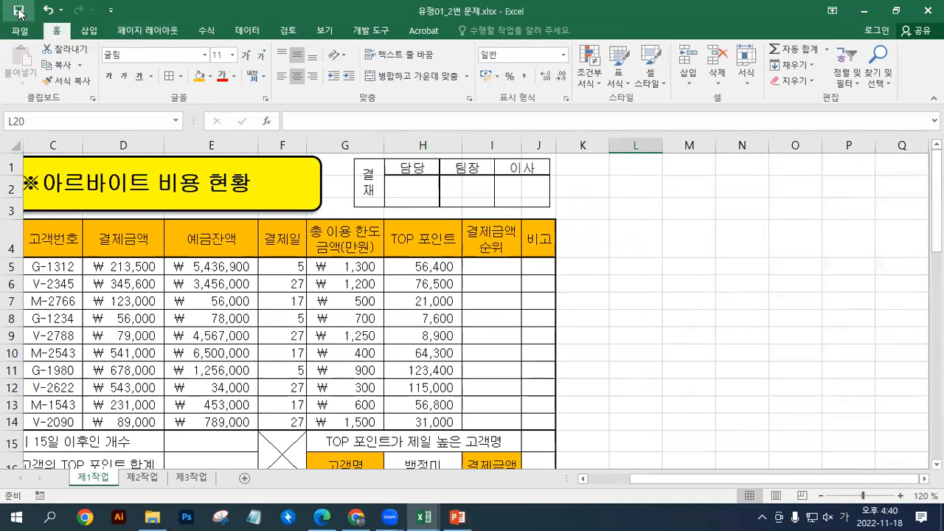